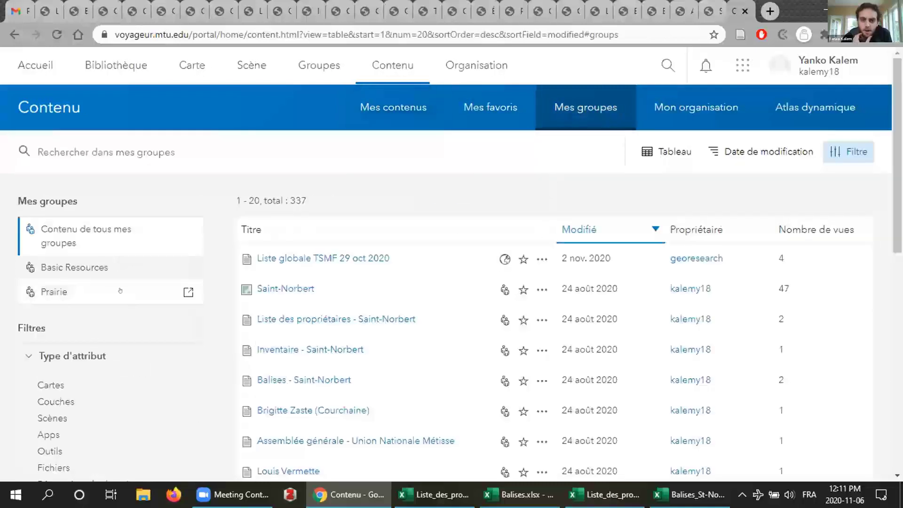
Step: Filter to the Prairie group's content, then go to the 'Liste des propriétaires avant 1940' item page
click(100, 291)
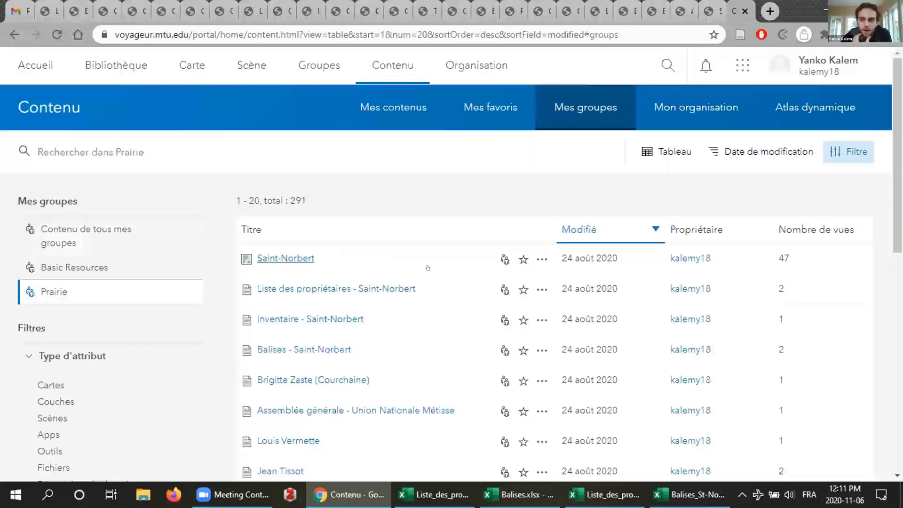
scroll(372, 205, down, 3)
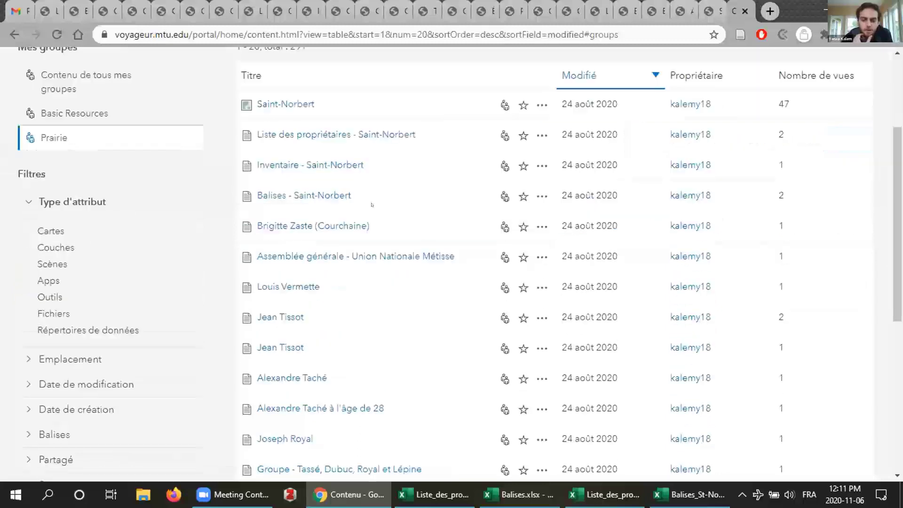
scroll(372, 205, down, 3)
scroll(371, 204, up, 3)
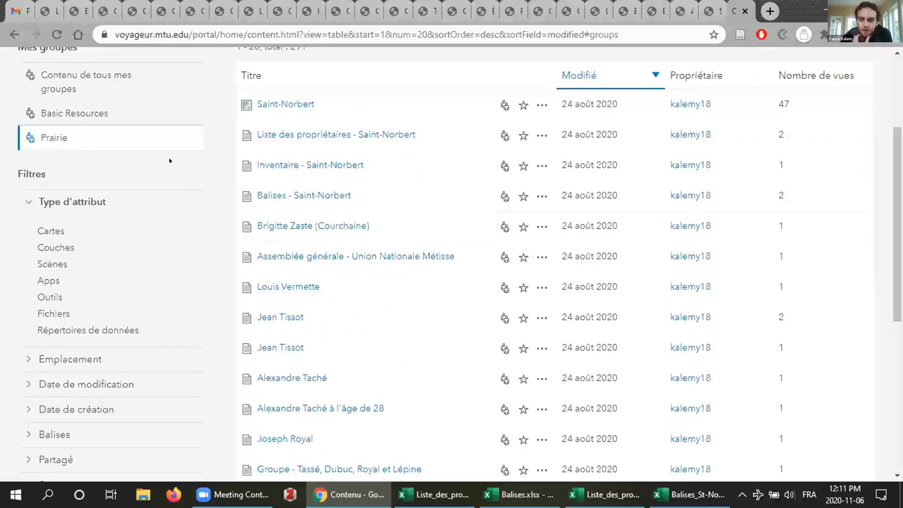
scroll(170, 161, up, 3)
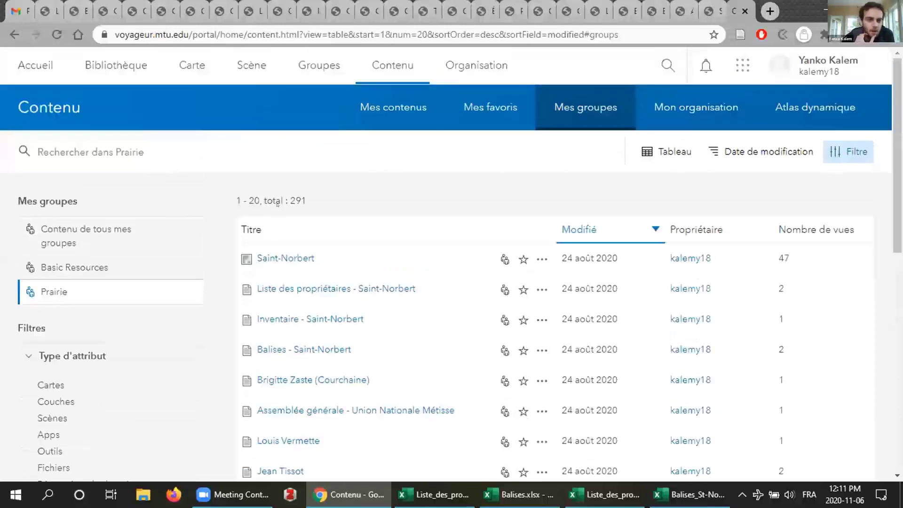
click(47, 10)
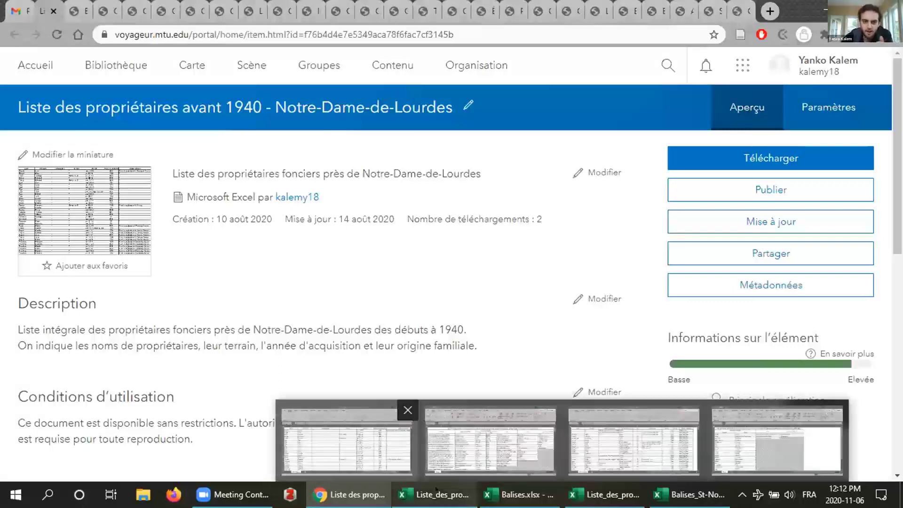
Step: Show the Liste_des_propriétaires_avant_1940.xlsx workbook in Excel
click(436, 490)
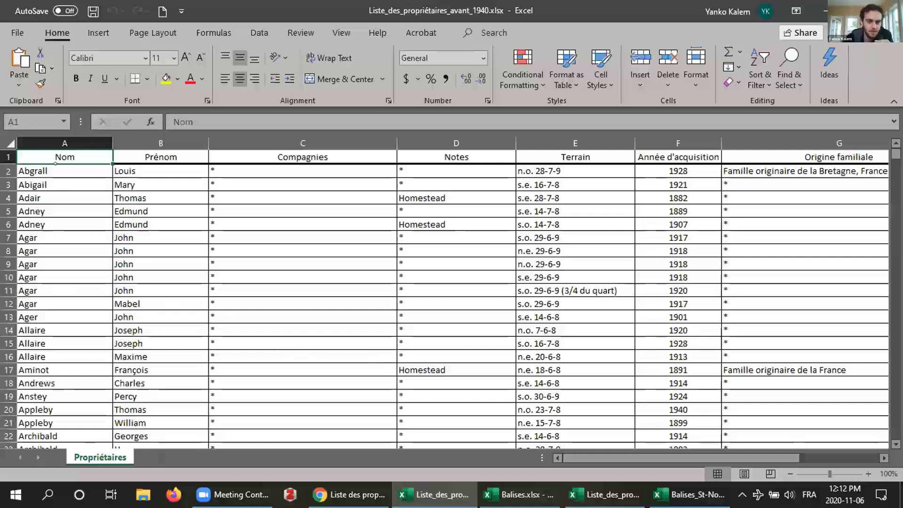
drag(70, 171, 545, 171)
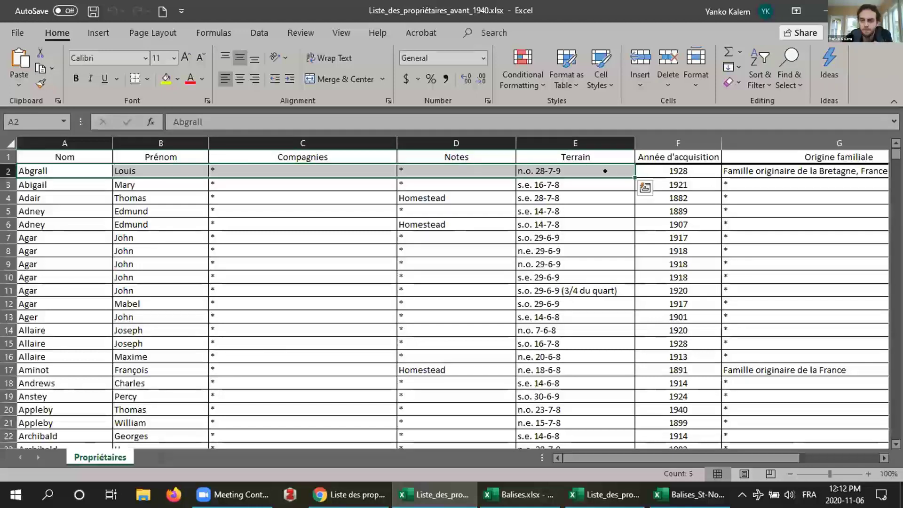
click(660, 173)
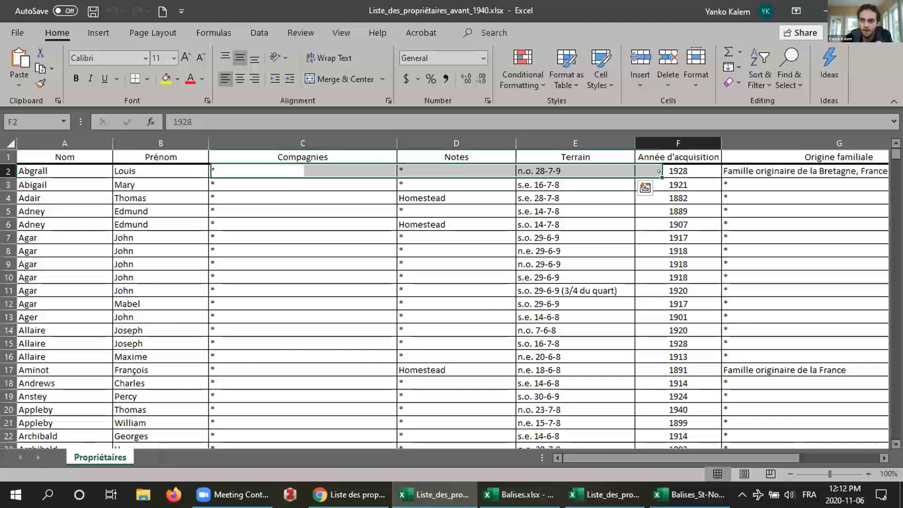
click(733, 166)
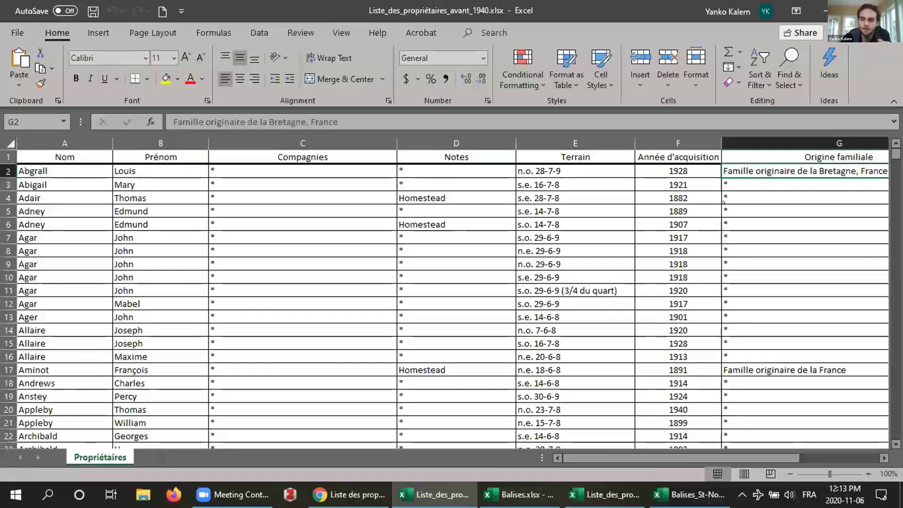
key(Right)
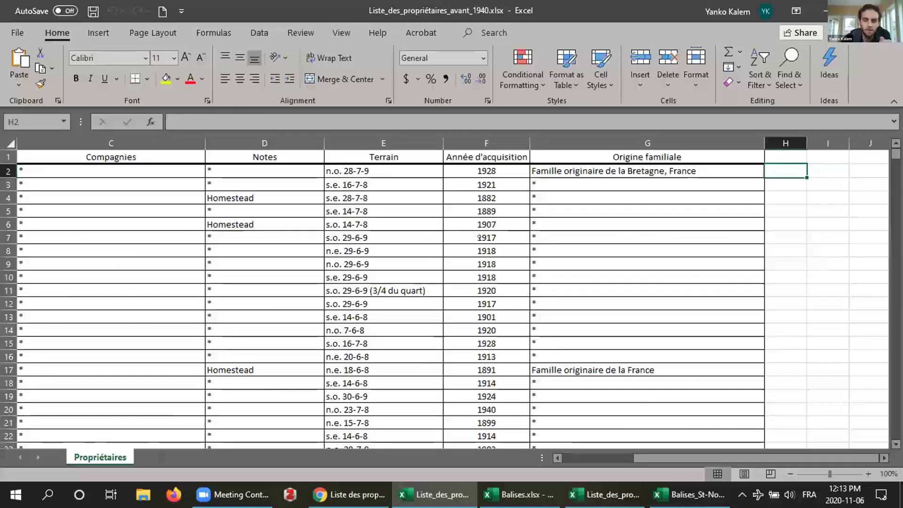
drag(299, 169, 47, 158)
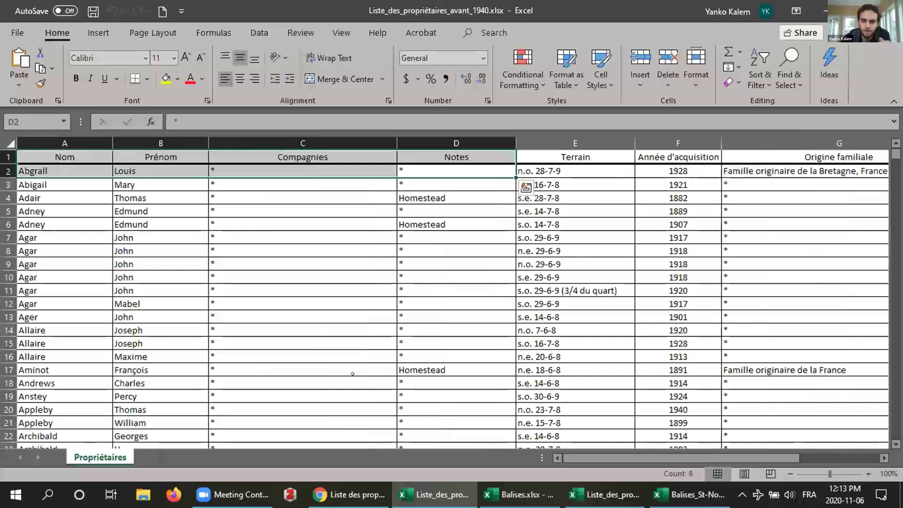
Step: Back on the landowner list item page, highlight the credited source in the attribution
click(363, 491)
scroll(478, 362, down, 10)
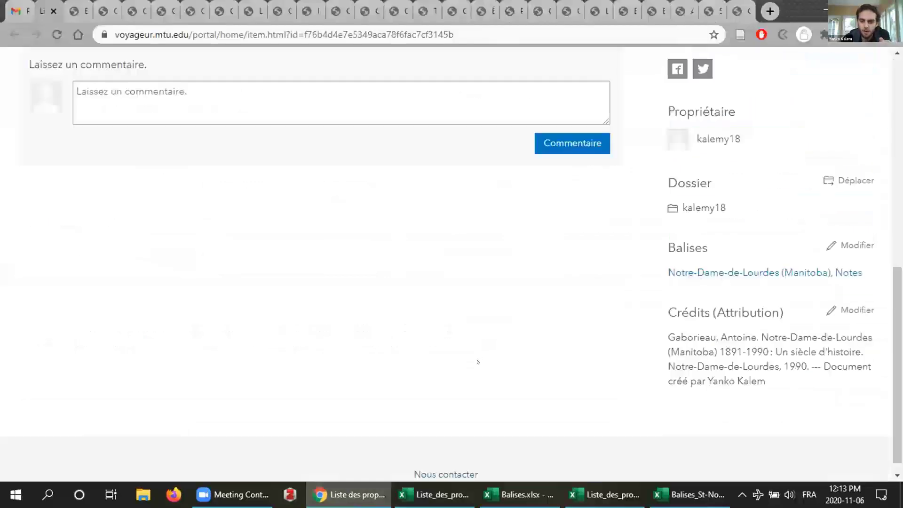
drag(667, 337, 681, 333)
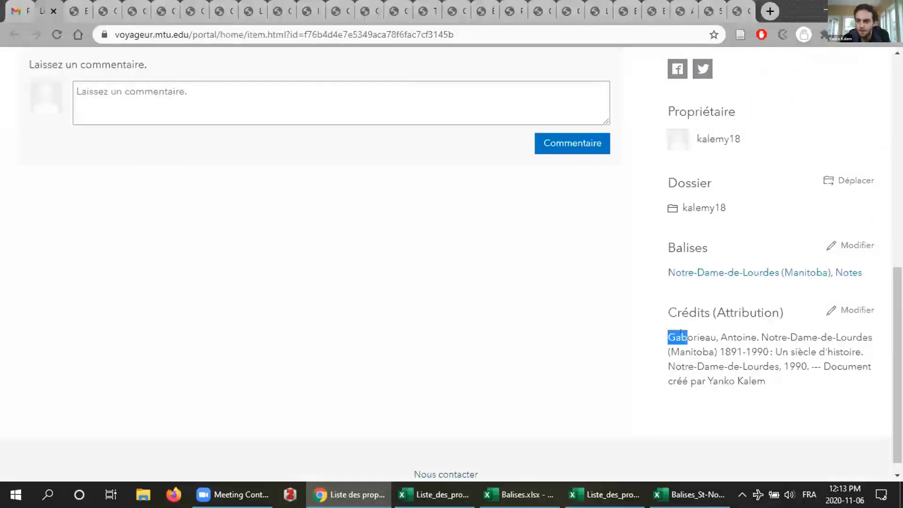
click(636, 407)
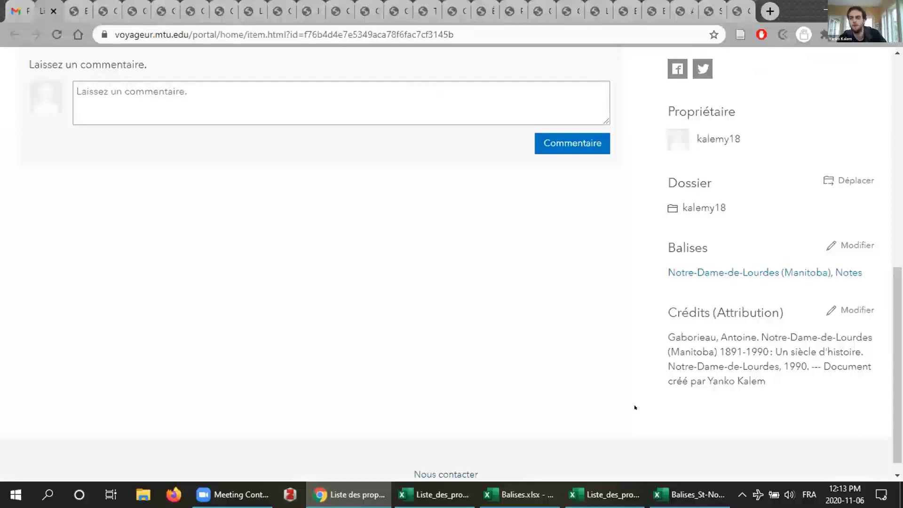
scroll(634, 407, up, 10)
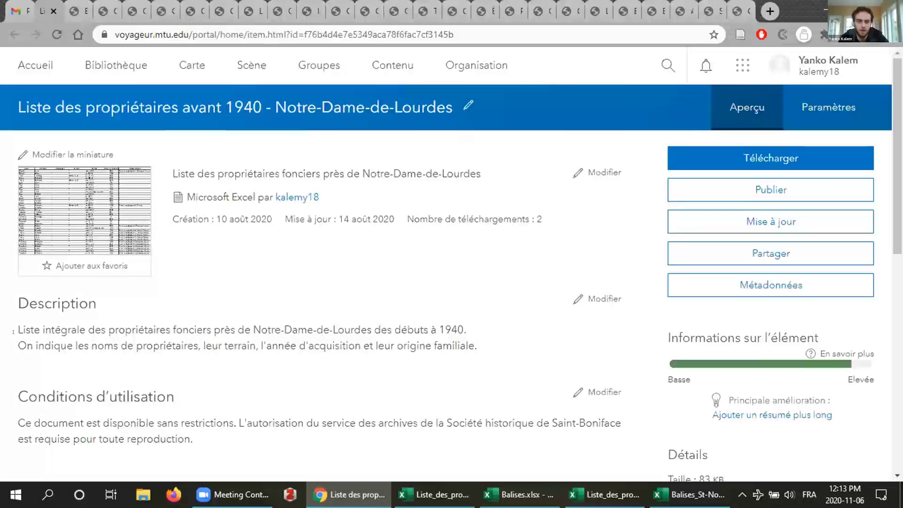
Step: Highlight the first description sentence, then go to the Balises - Notre-Dame-de-Lourdes item and spreadsheet
drag(13, 323, 467, 330)
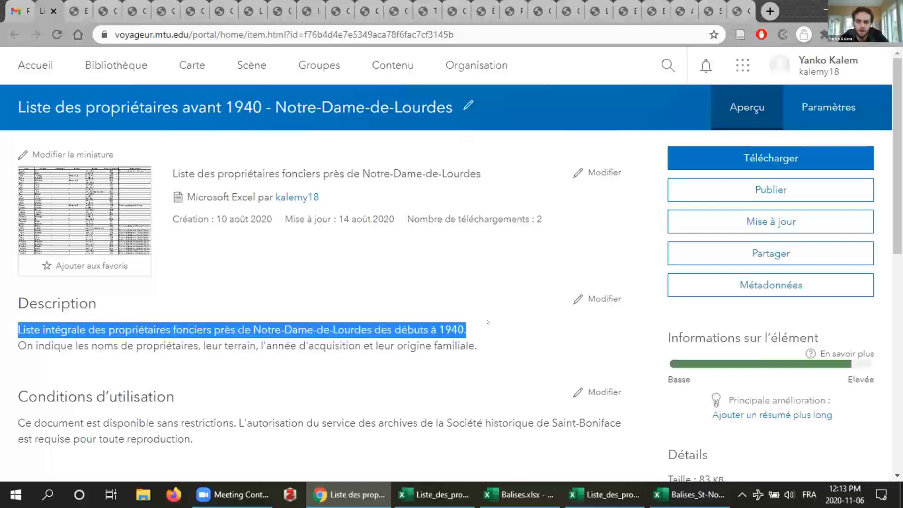
click(489, 352)
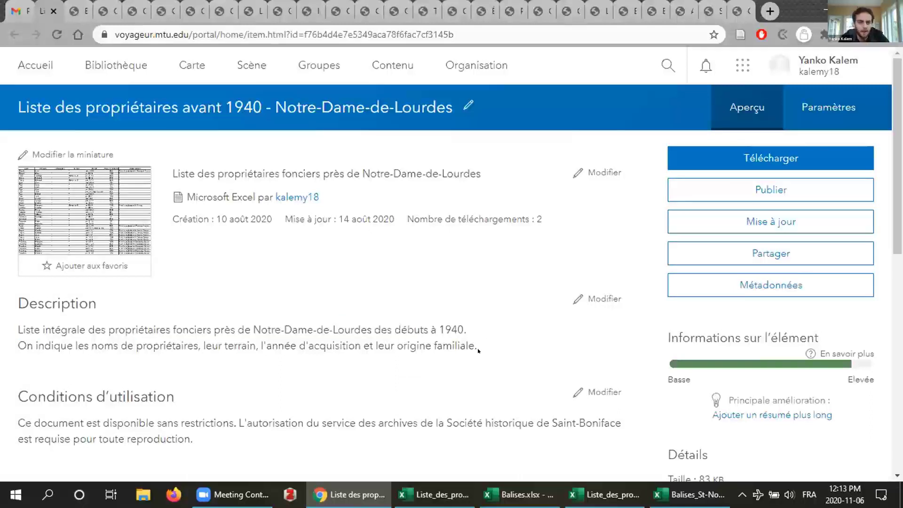
click(78, 11)
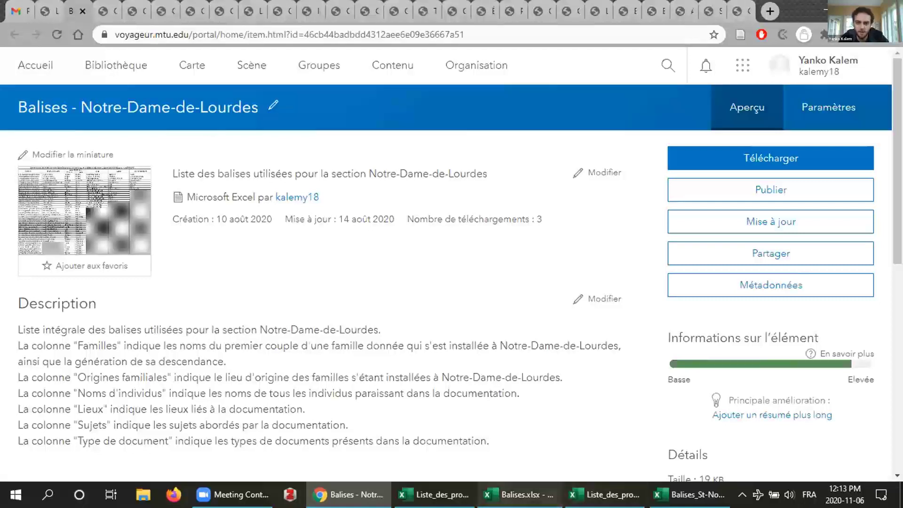
click(521, 494)
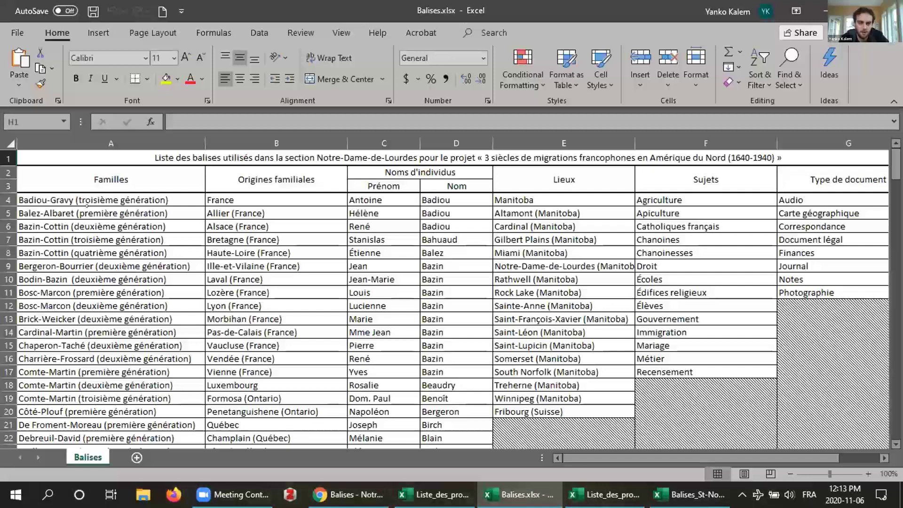
Step: Select cell A4 in Balises.xlsx, then return to the Balises item page's tags
click(79, 195)
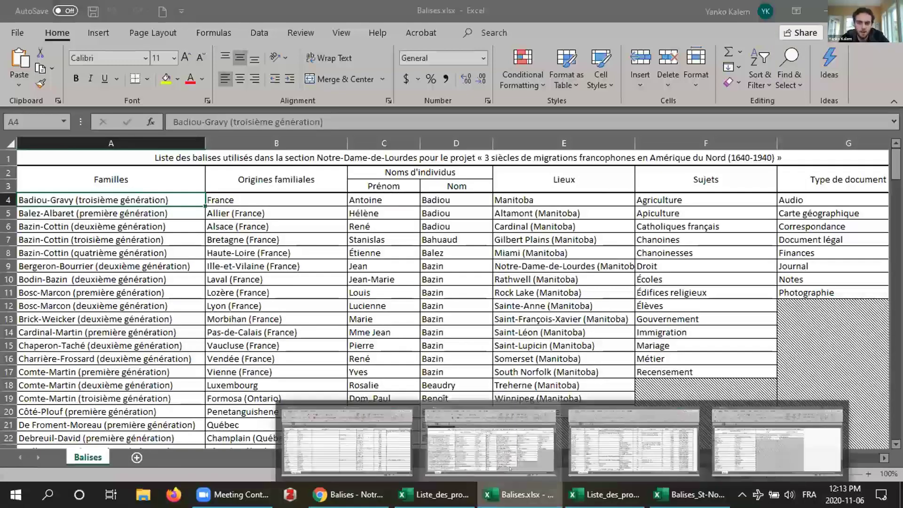
click(329, 442)
scroll(311, 309, down, 8)
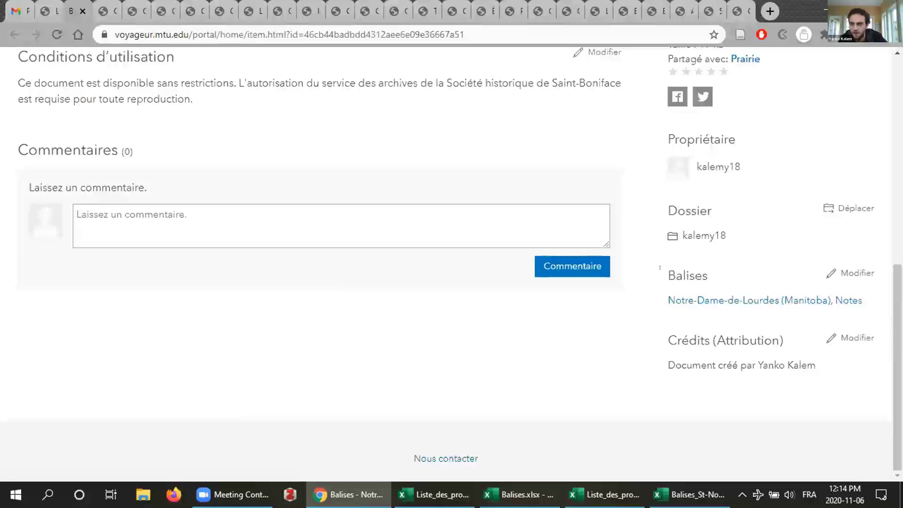
Step: Browse the 184 items tagged Notre-Dame-de-Lourdes (Manitoba), then go to the Photos folder
click(683, 301)
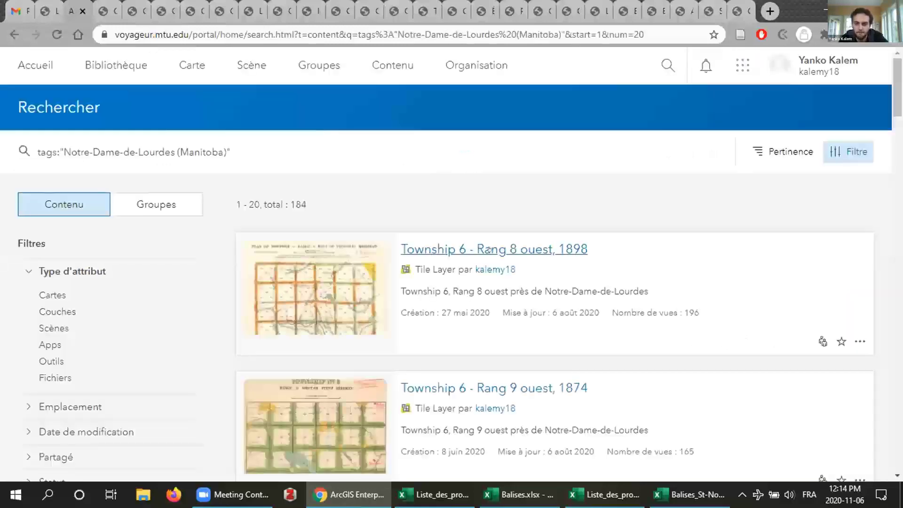
scroll(490, 249, down, 12)
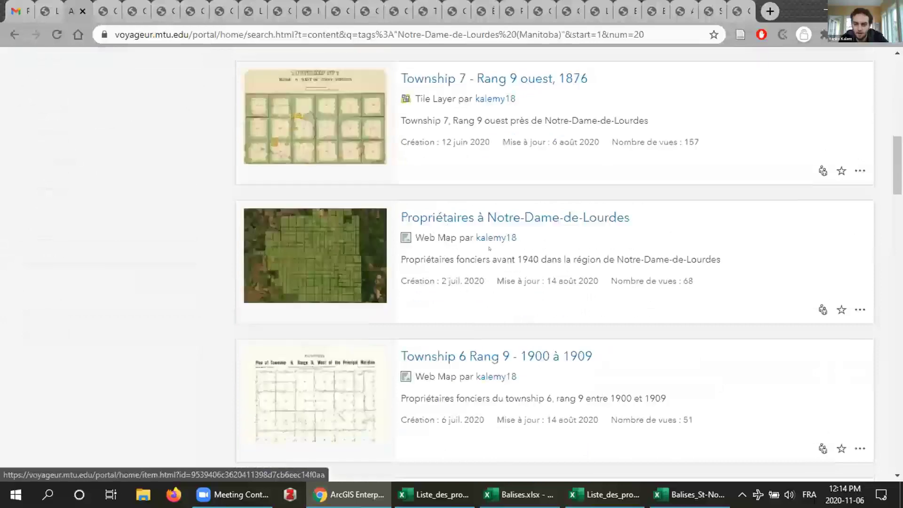
scroll(490, 248, down, 15)
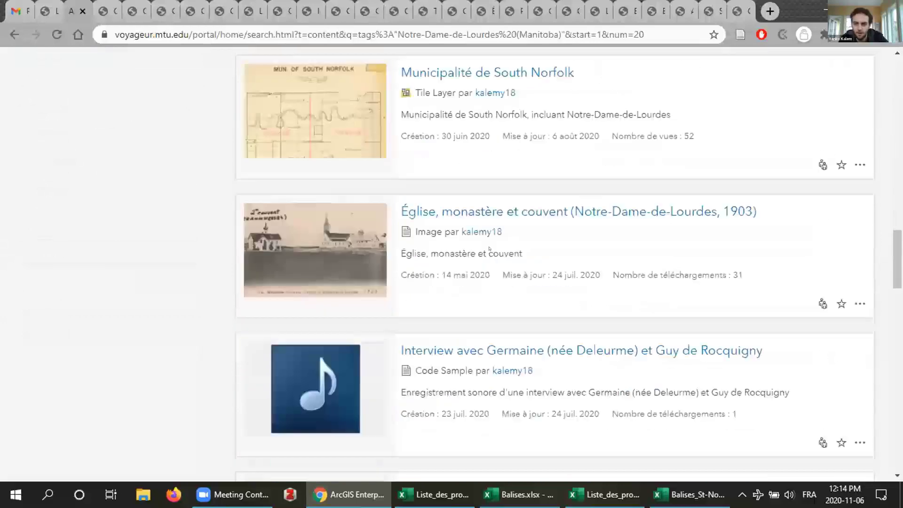
scroll(490, 249, down, 2)
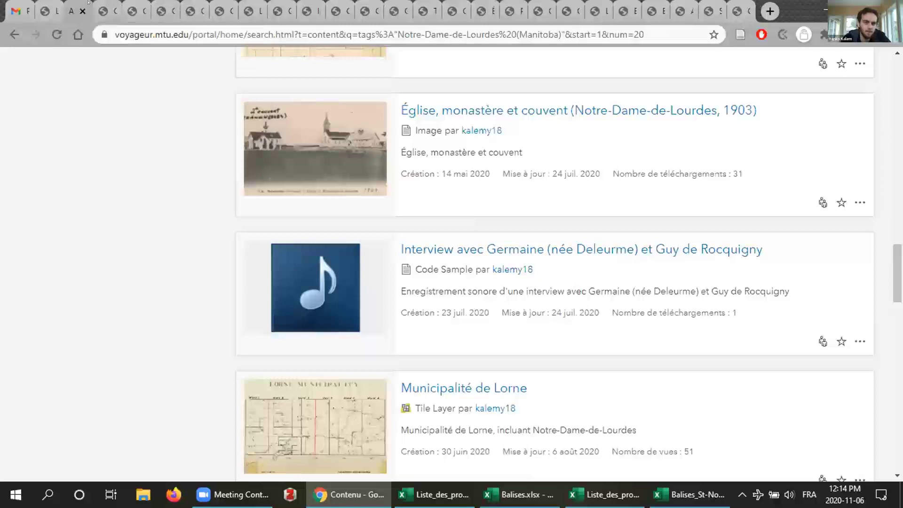
click(105, 11)
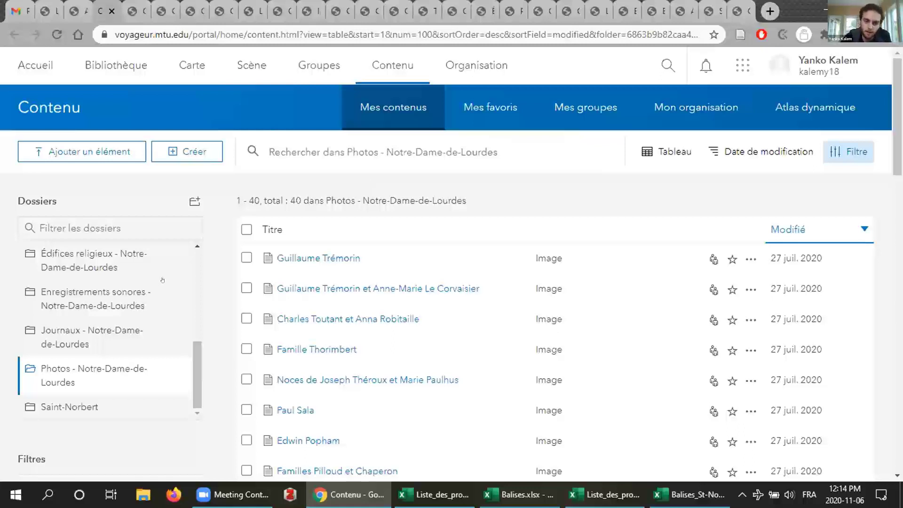
scroll(254, 384, down, 10)
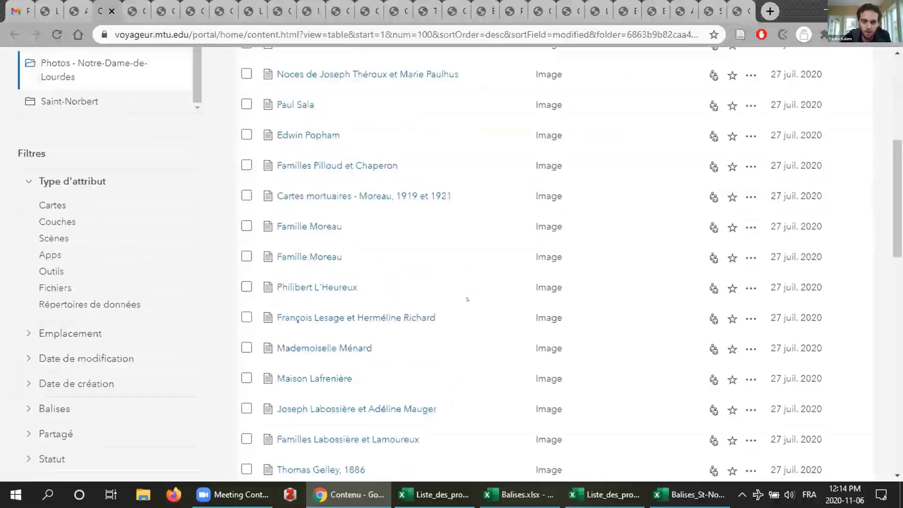
click(319, 313)
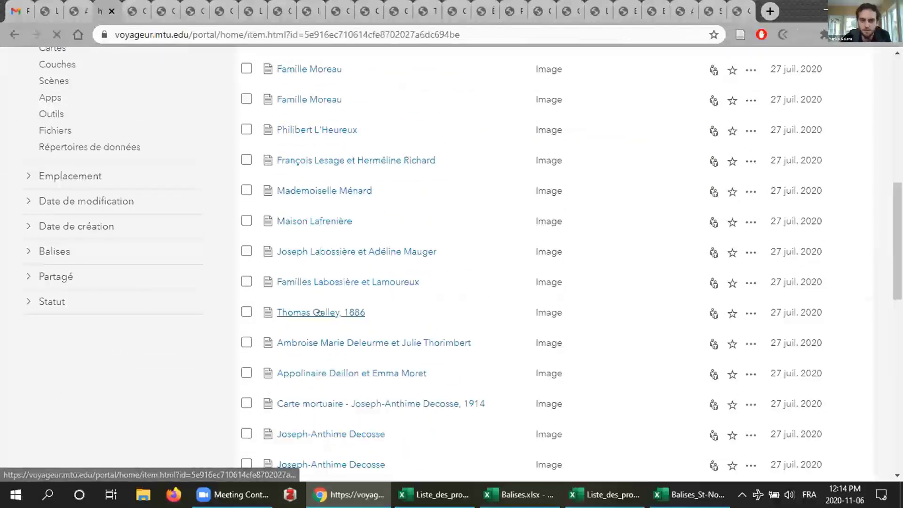
click(138, 3)
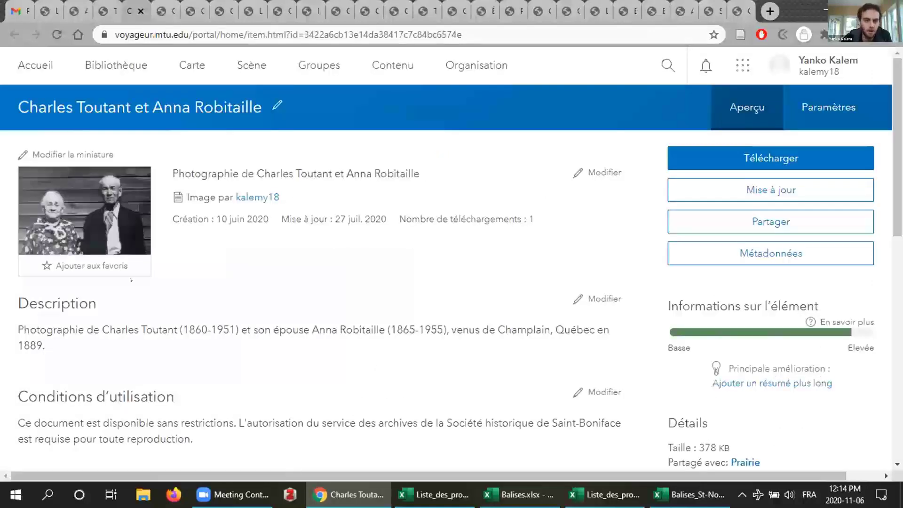
drag(172, 173, 413, 174)
drag(109, 332, 116, 331)
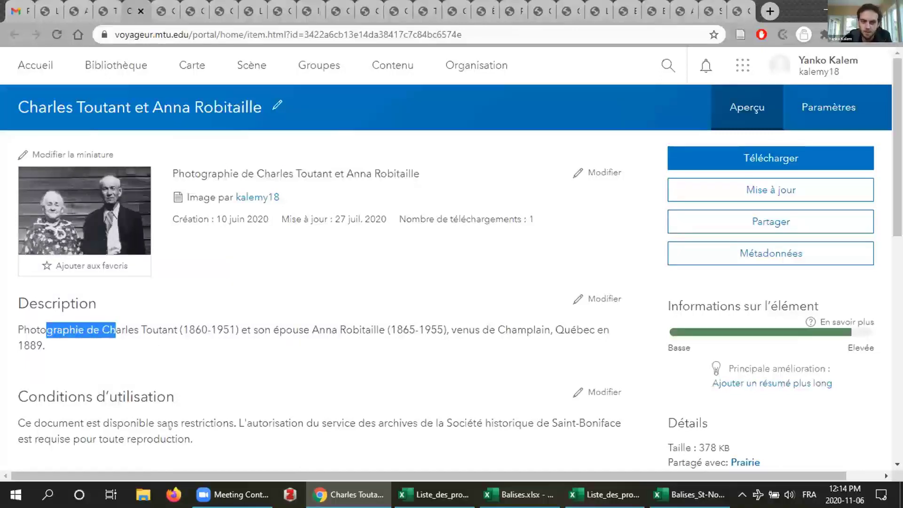
scroll(247, 312, down, 3)
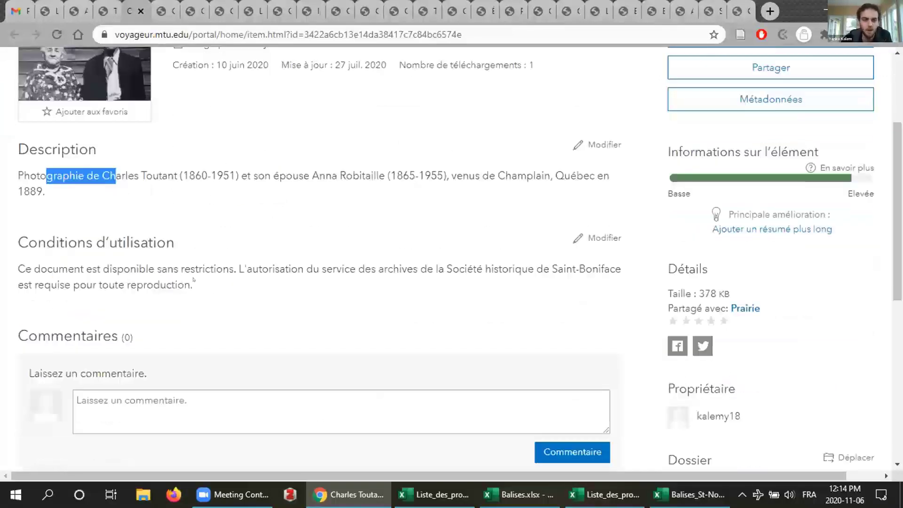
Step: Select the conditions of use text, then follow the archivesshsb permalink under Crédits (Attribution)
drag(200, 287, 2, 259)
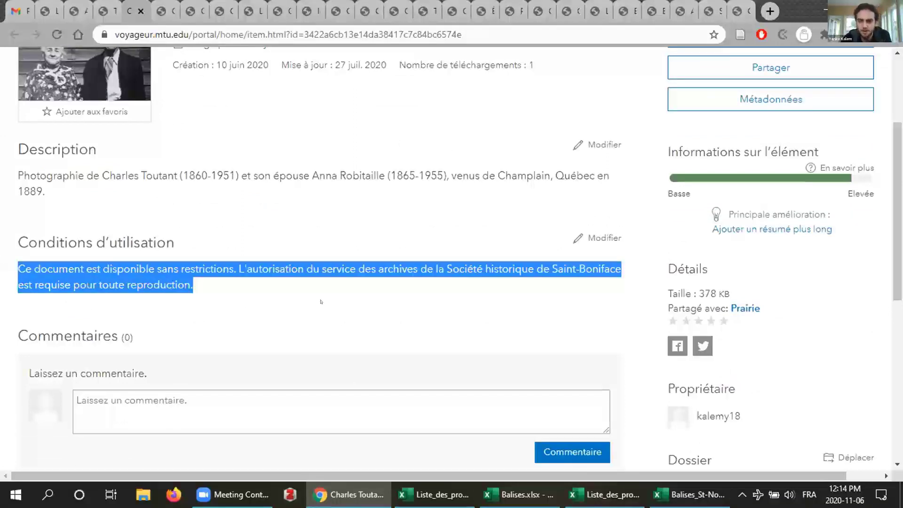
scroll(351, 302, down, 3)
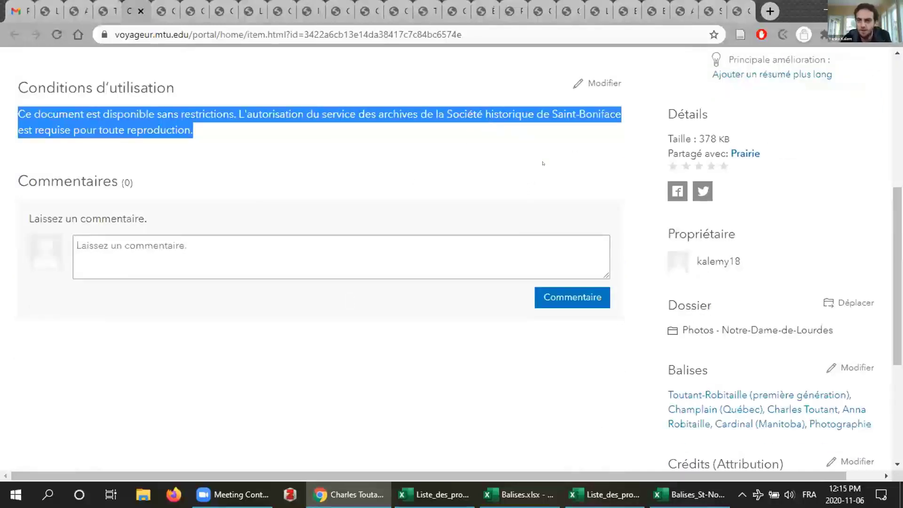
scroll(637, 365, down, 3)
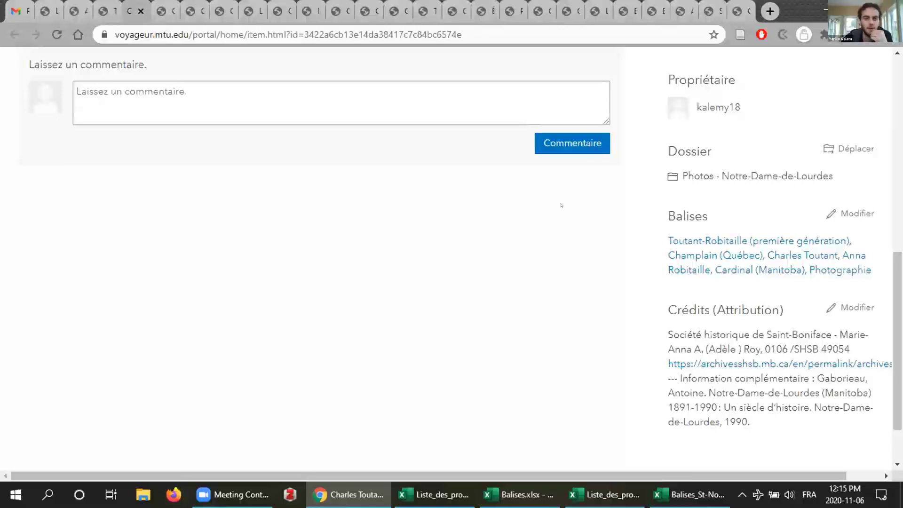
click(671, 365)
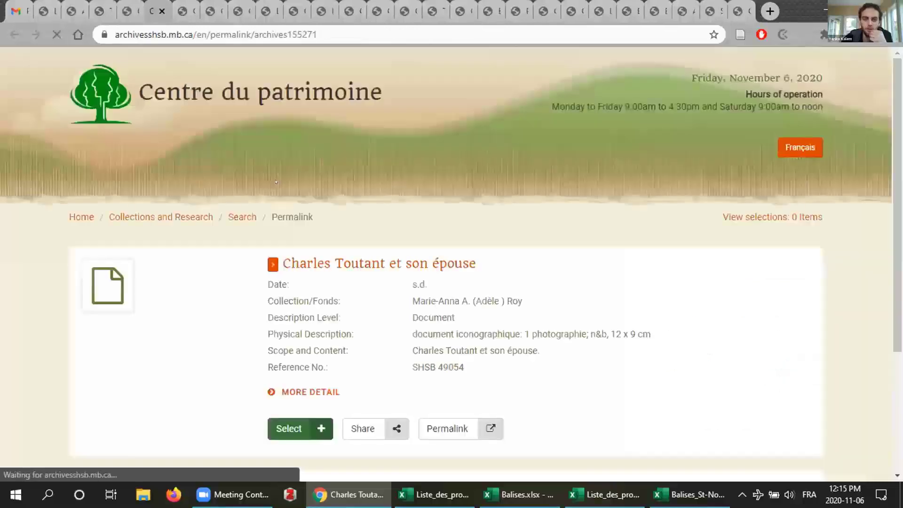
Step: Review the SHSB 49054 archive record, then return to the portal content tab
scroll(340, 311, down, 3)
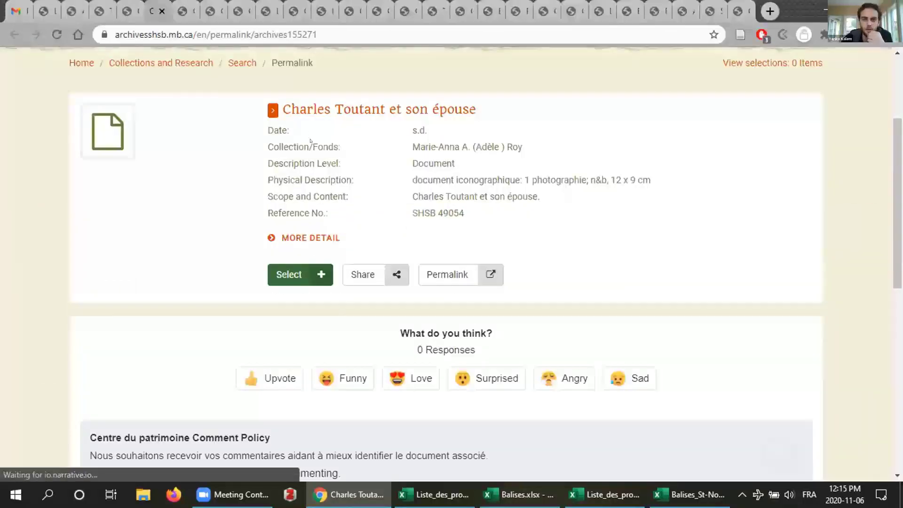
scroll(316, 118, up, 3)
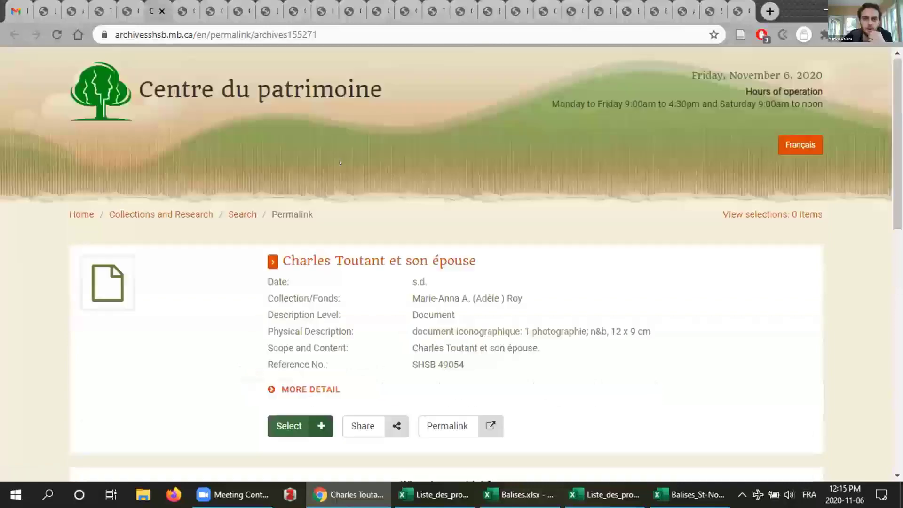
click(182, 12)
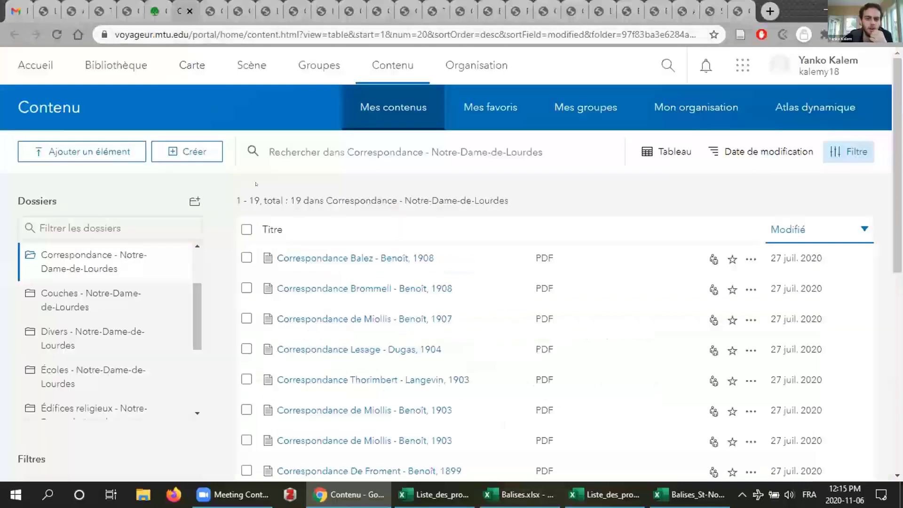
Step: Scroll the Correspondance folder's 19 PDF letters, then go to the Moreau - Taché, 1879 item
scroll(310, 67, down, 5)
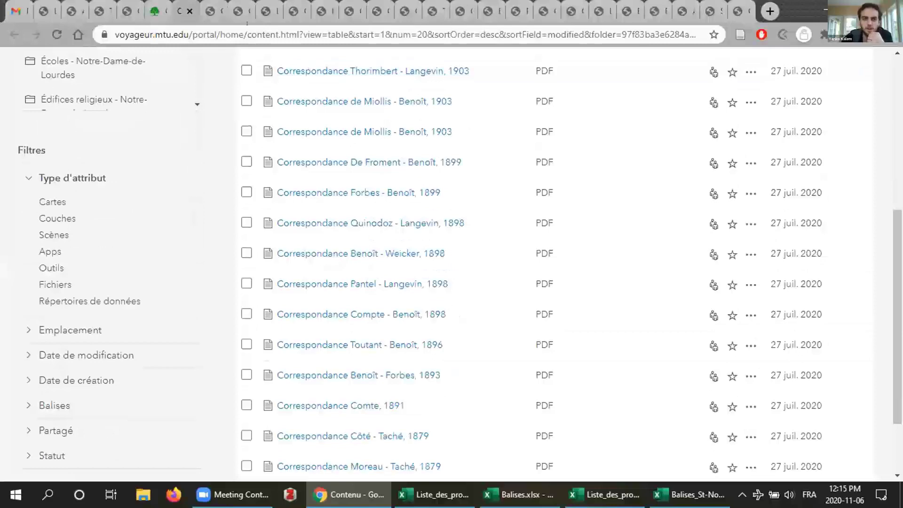
click(217, 11)
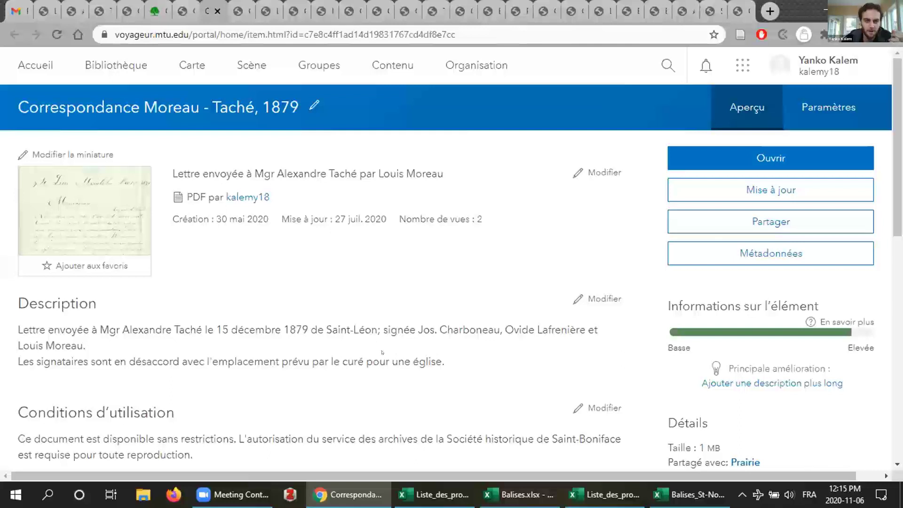
Step: Read through the handwritten Moreau–Taché 1879 letter PDF, then close it
mouse_move(121, 226)
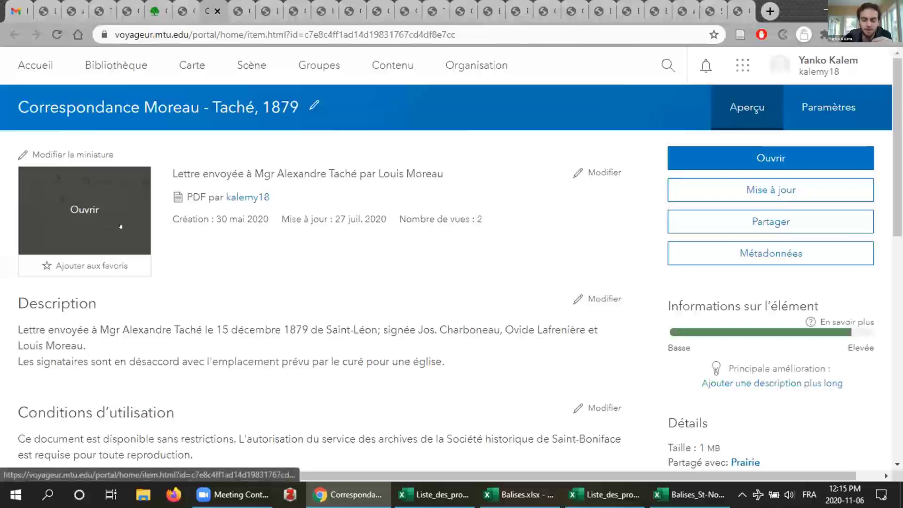
click(120, 226)
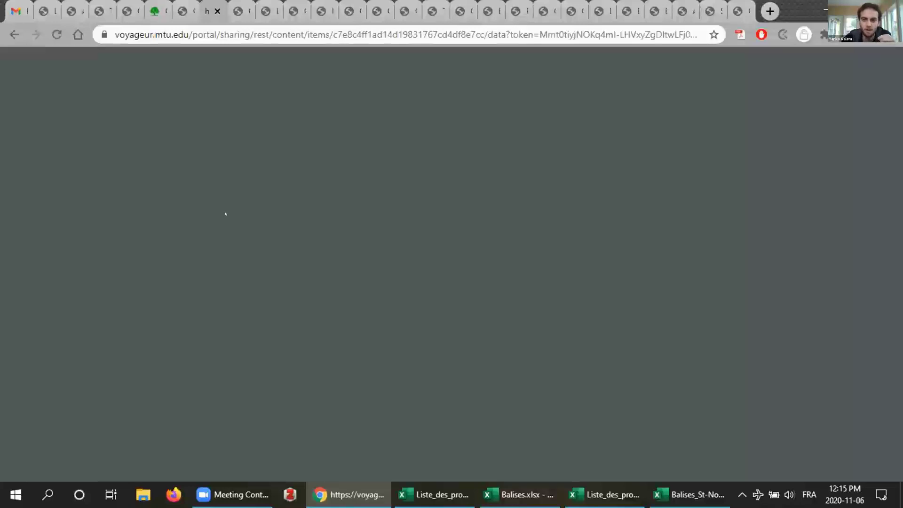
scroll(426, 256, down, 10)
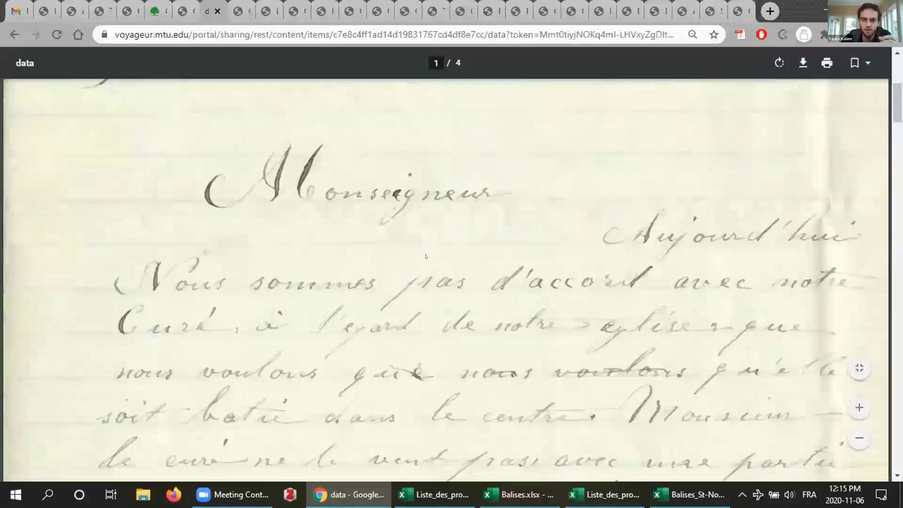
scroll(426, 257, down, 6)
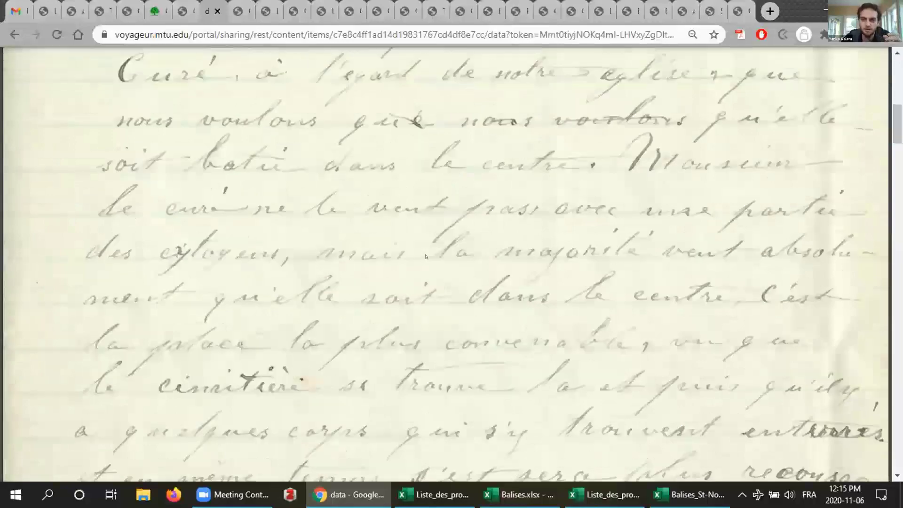
scroll(425, 256, down, 11)
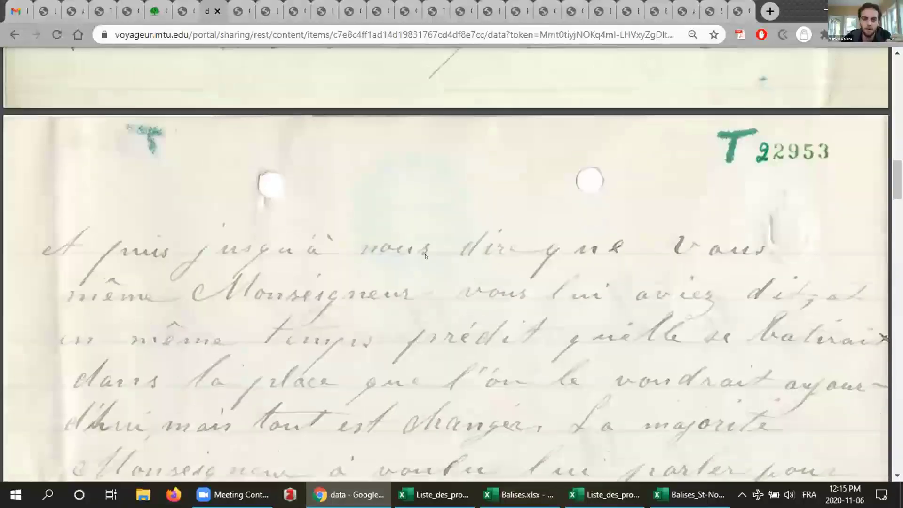
scroll(426, 257, down, 5)
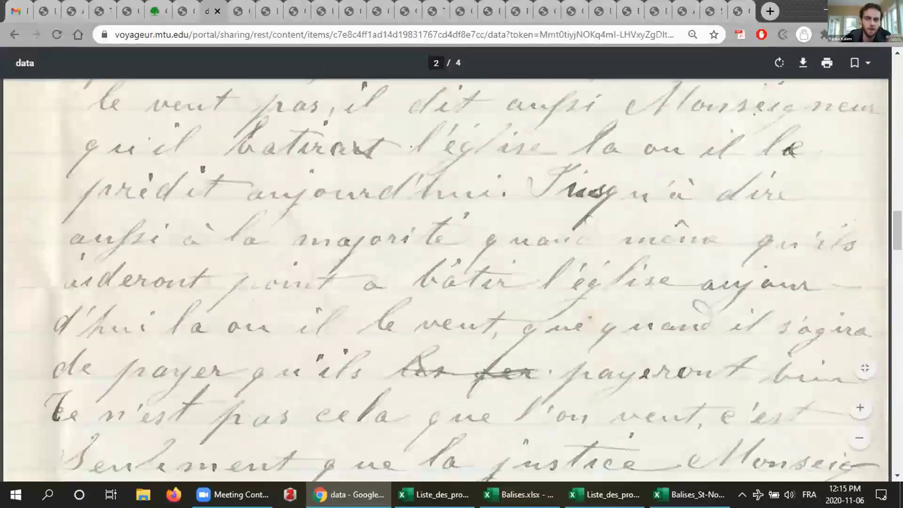
key(ctrl+w)
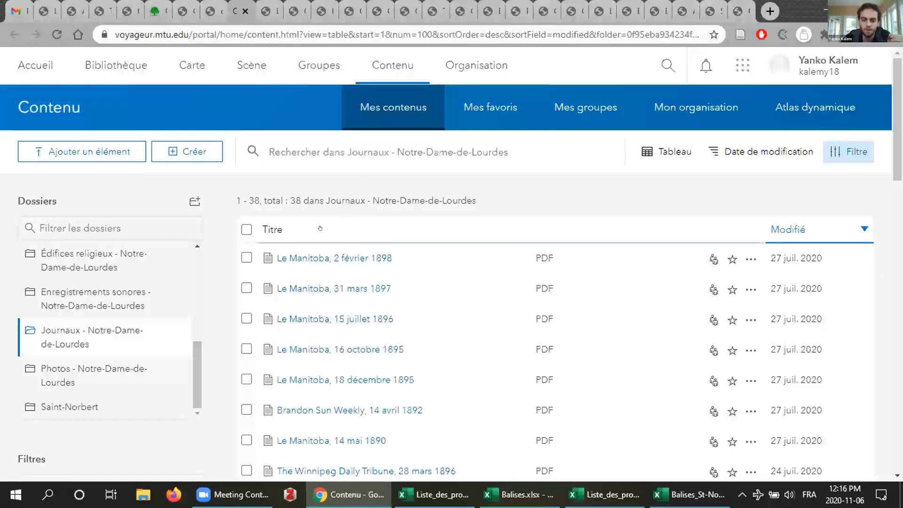
Step: View the Le Manitoba, 21 décembre 1898 newspaper page image, then go back
scroll(404, 184, down, 8)
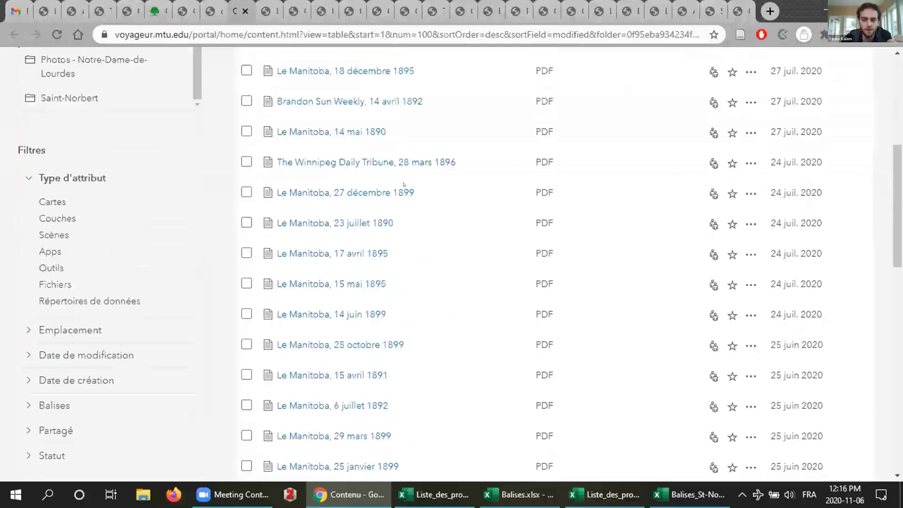
scroll(404, 185, up, 8)
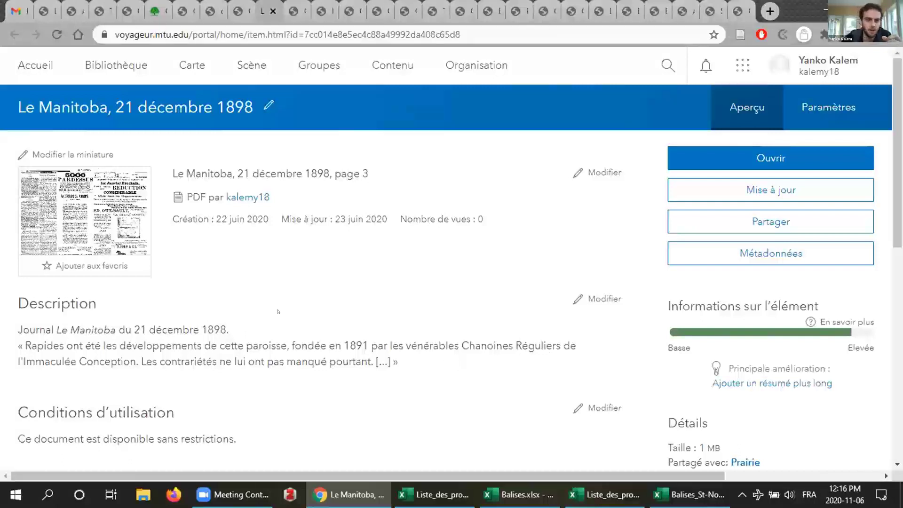
click(83, 207)
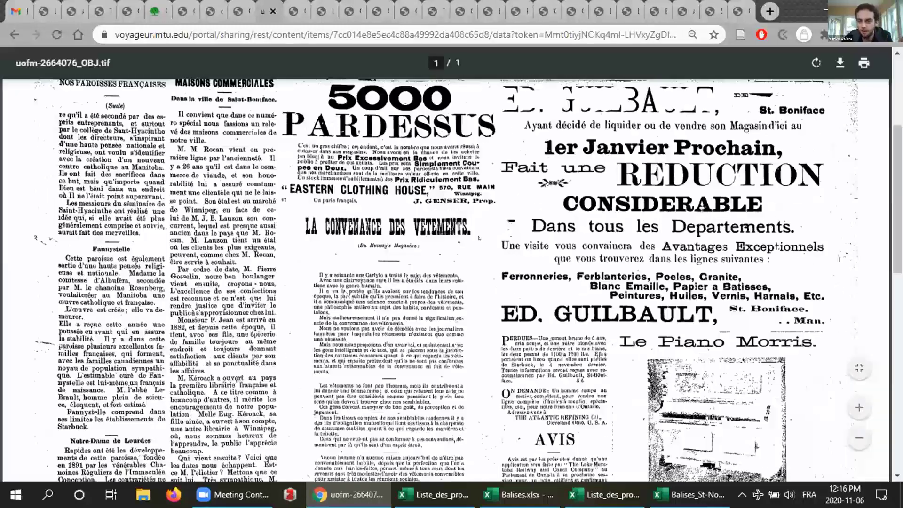
scroll(480, 239, down, 10)
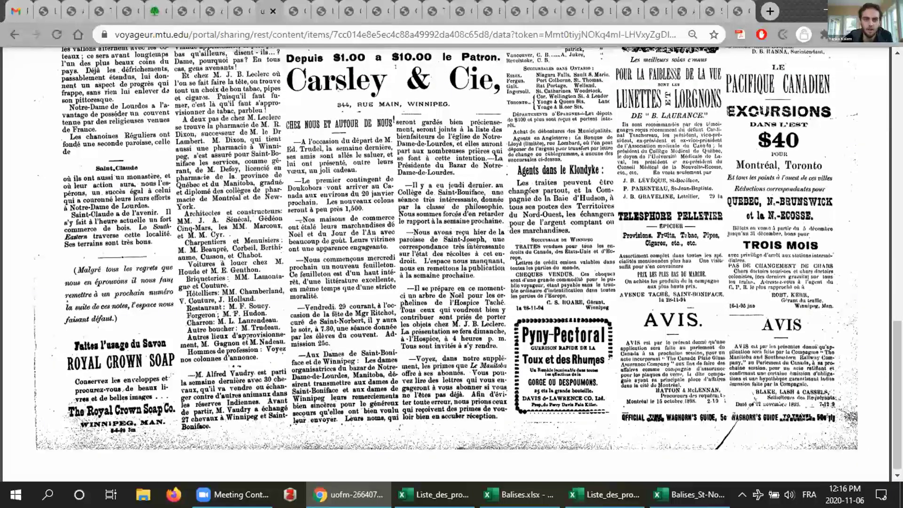
key(alt+Left)
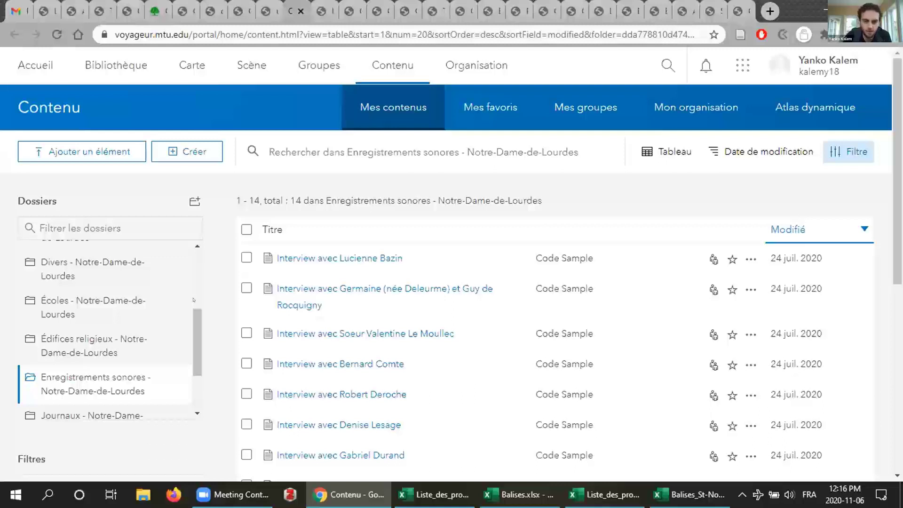
scroll(308, 312, down, 2)
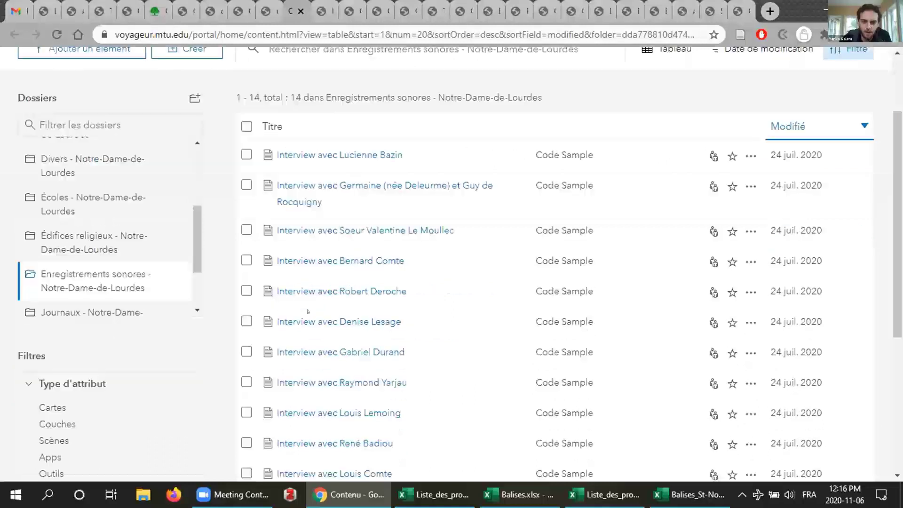
scroll(308, 312, down, 1)
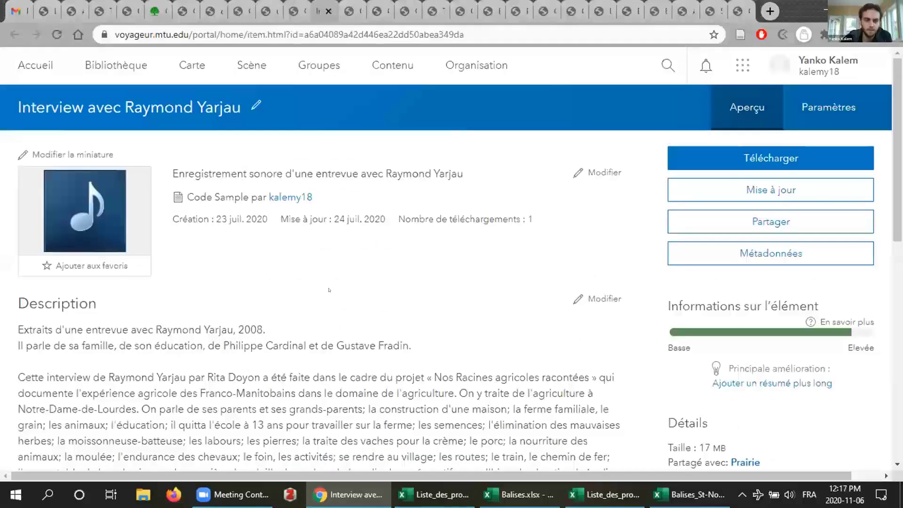
mouse_move(90, 214)
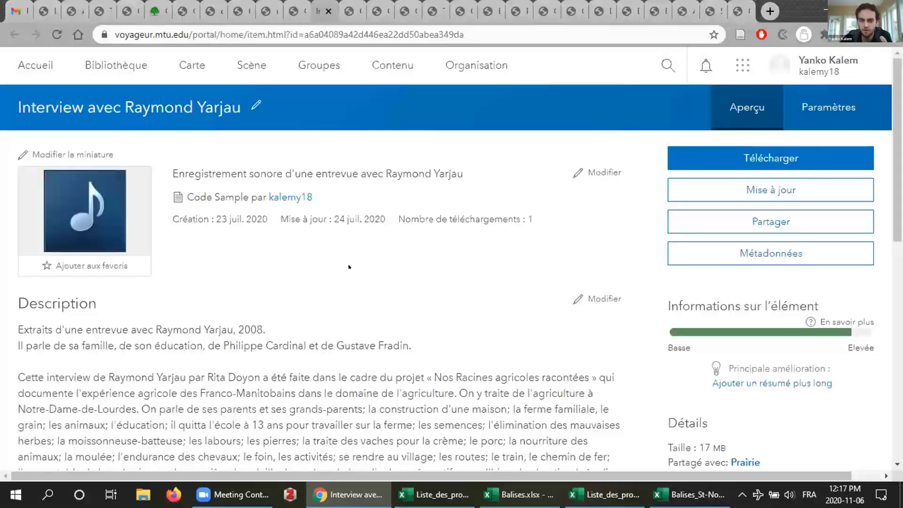
Step: Follow the interview's archivesshsb credit permalink to its archive record, then return to Contenu
scroll(280, 257, down, 3)
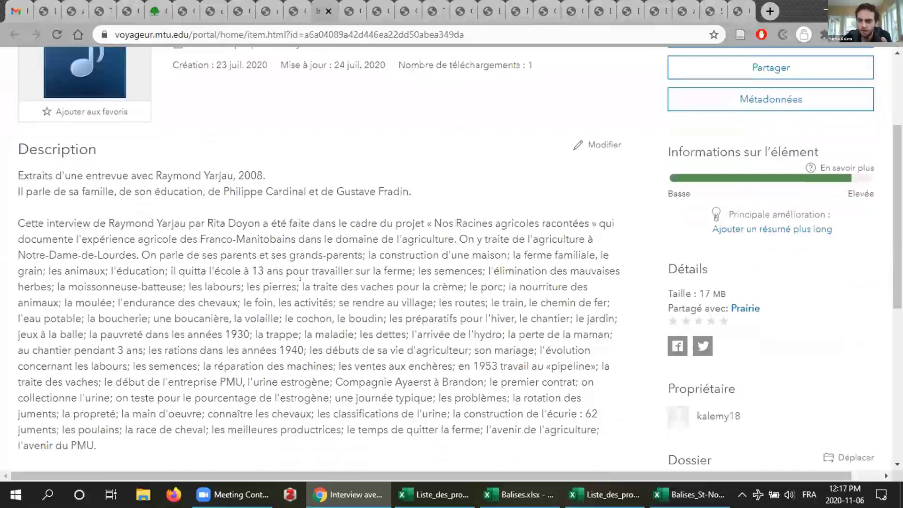
scroll(300, 278, down, 6)
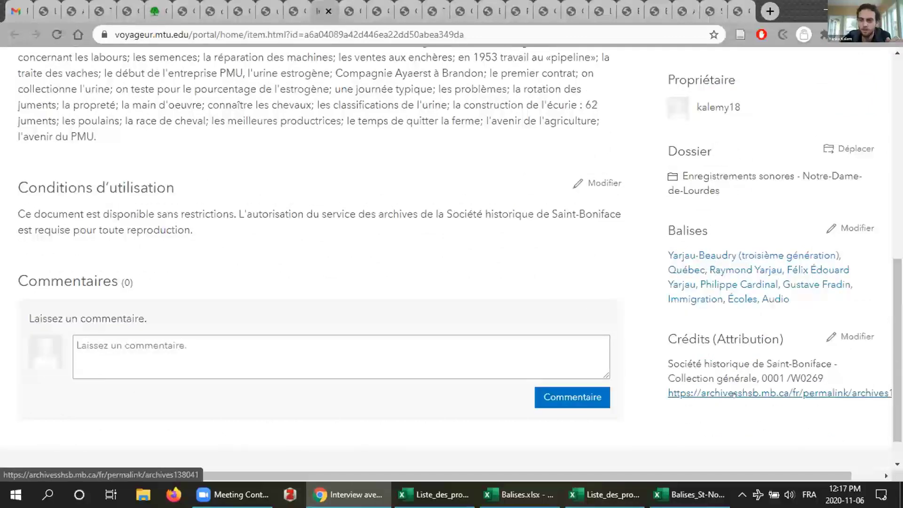
click(712, 392)
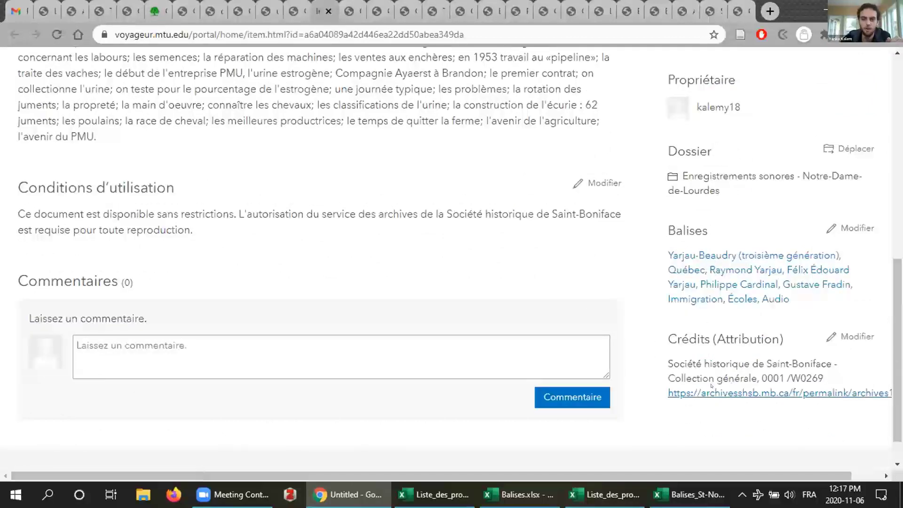
scroll(288, 121, down, 5)
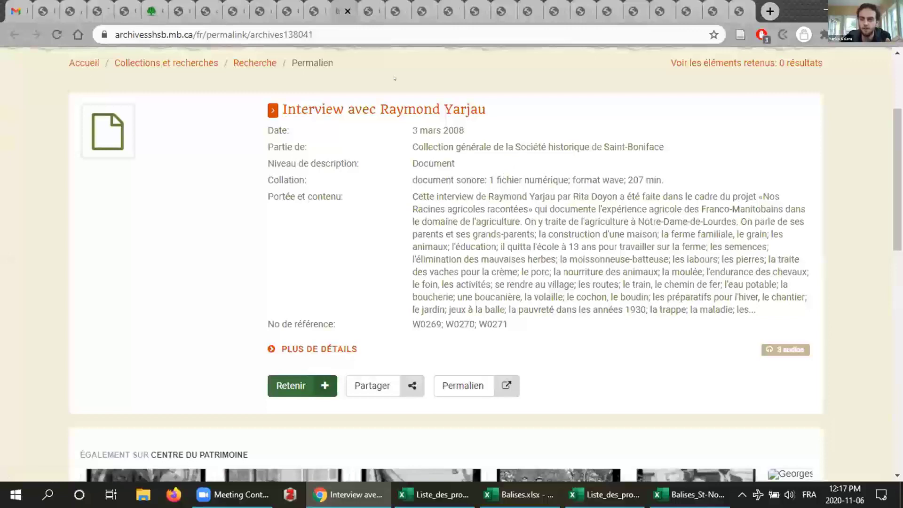
click(370, 11)
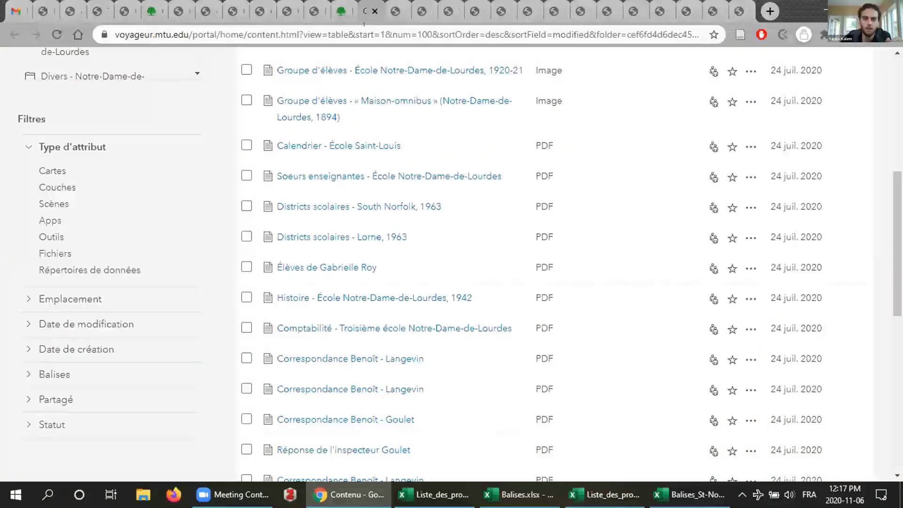
Step: Scroll the folder's content table to 'Comptabilité - Troisième école Notre-Dame-de-Lourdes'
scroll(470, 282, up, 5)
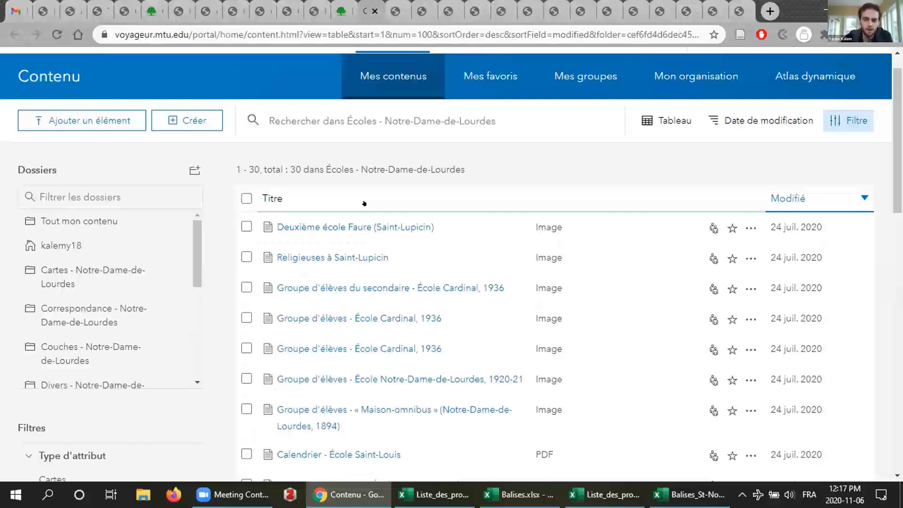
scroll(372, 256, down, 5)
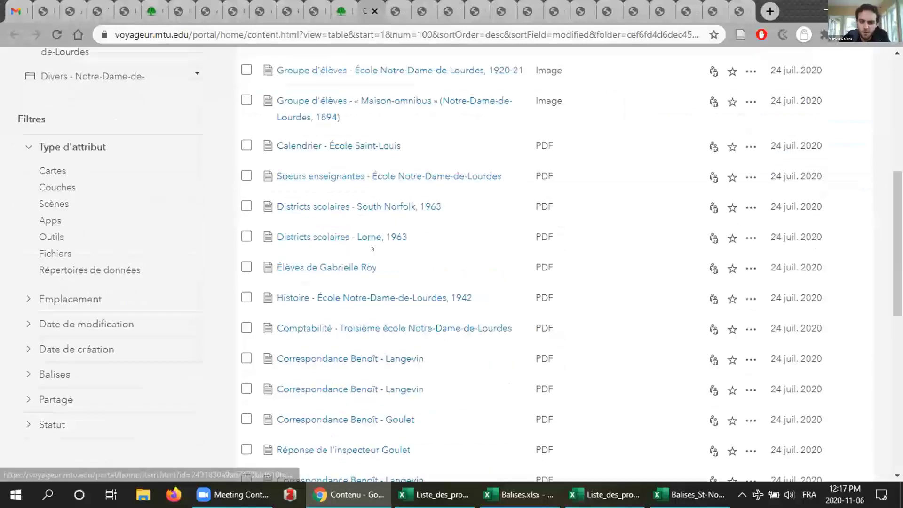
scroll(372, 249, down, 3)
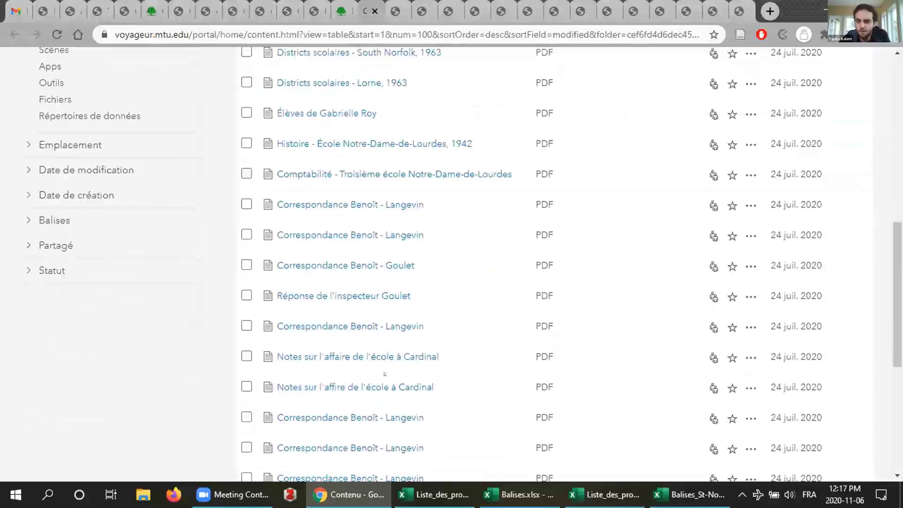
scroll(384, 374, up, 6)
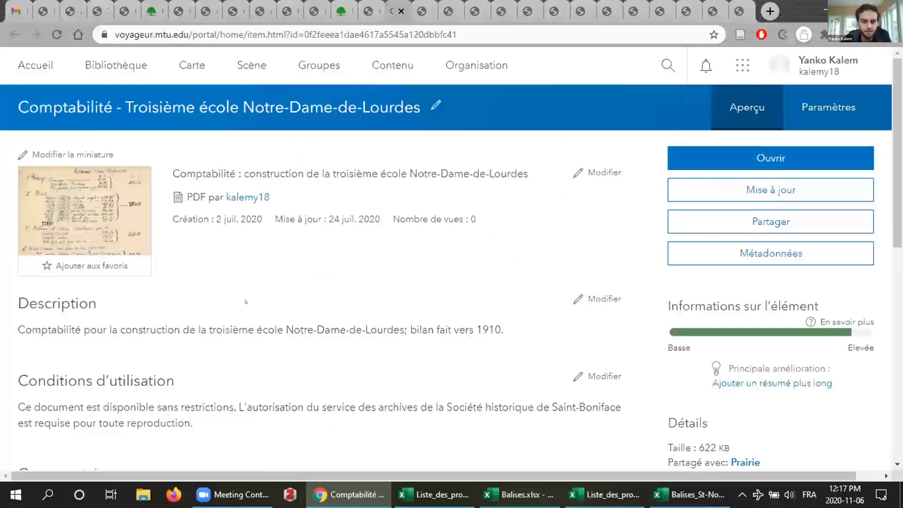
Step: View the scanned ledger PDF with its 24 janvier 1910 balance, then go back to Contenu
click(97, 225)
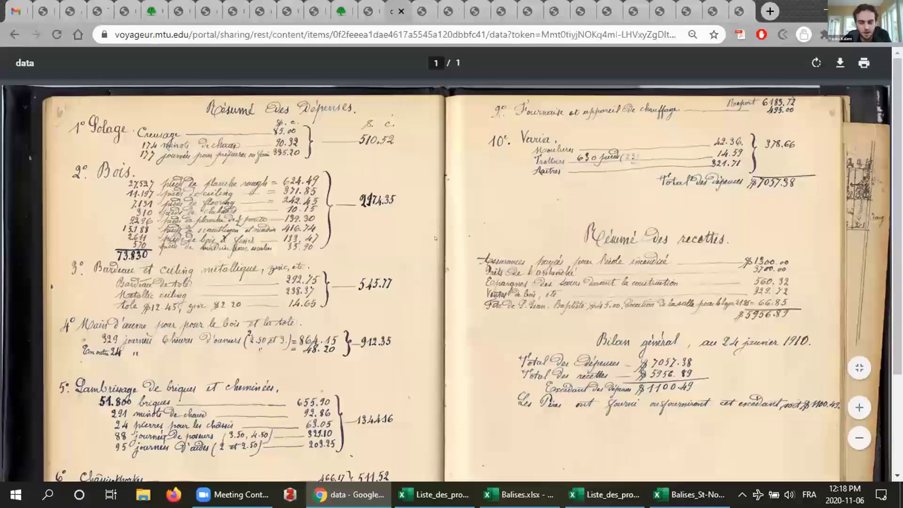
scroll(435, 238, down, 3)
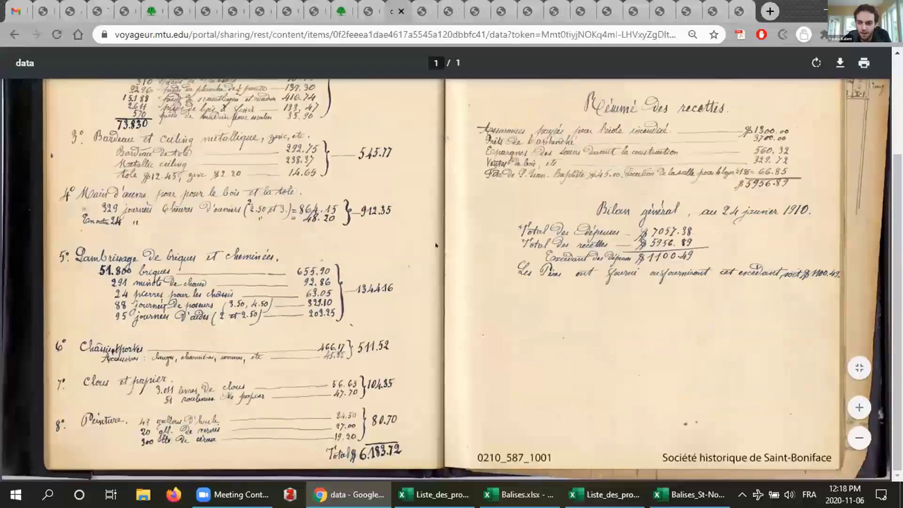
scroll(436, 245, up, 3)
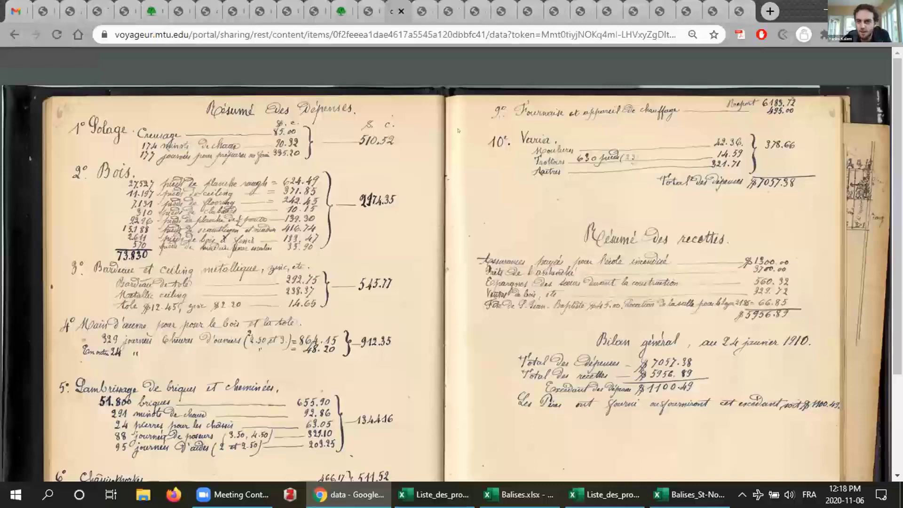
mouse_move(451, 131)
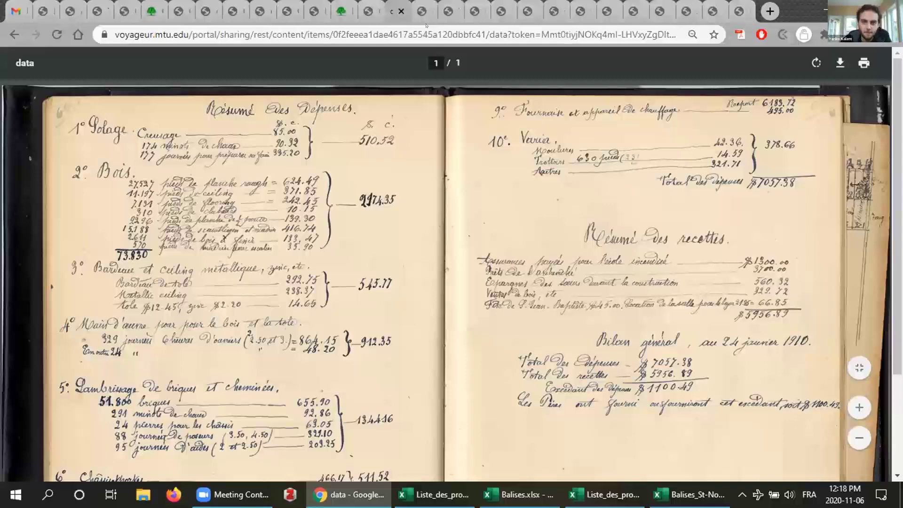
click(423, 11)
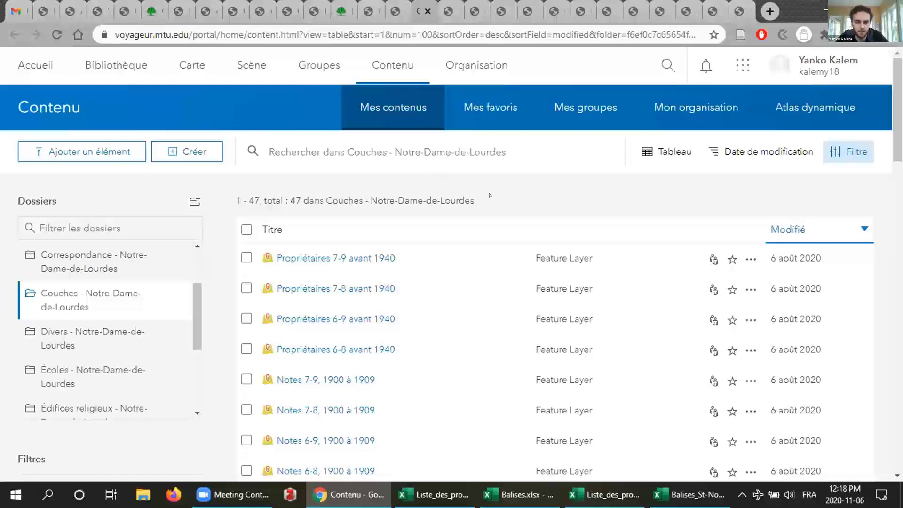
Step: Browse the Couches folder table and switch to the 'Township 6 - Rang 8 ouest, 1898' item tab
scroll(490, 195, down, 10)
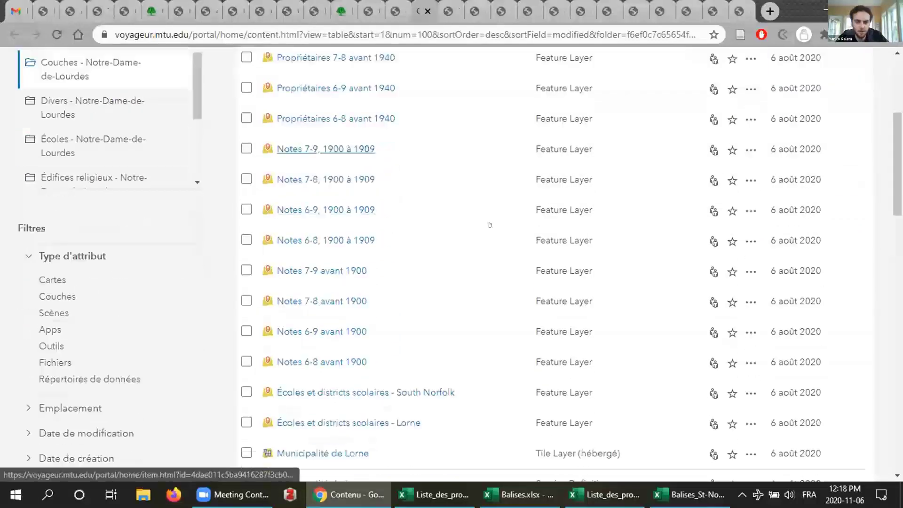
scroll(487, 263, down, 3)
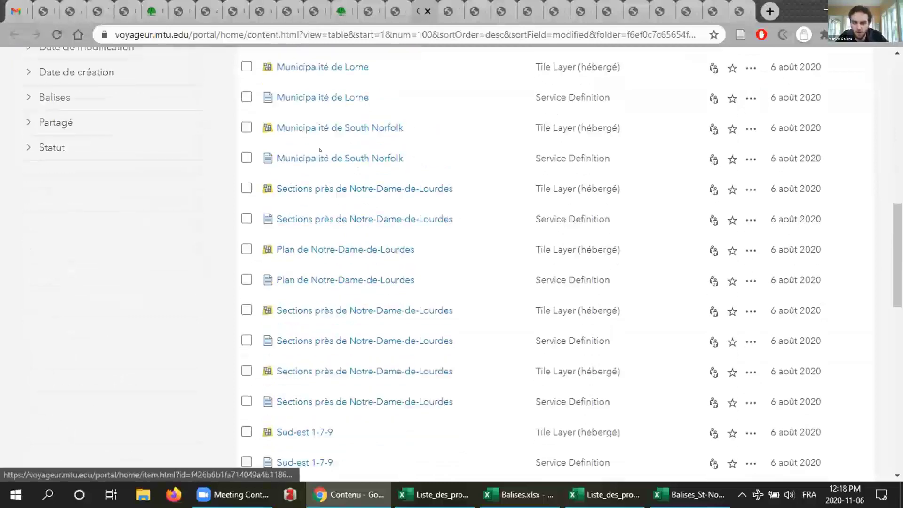
scroll(454, 226, down, 12)
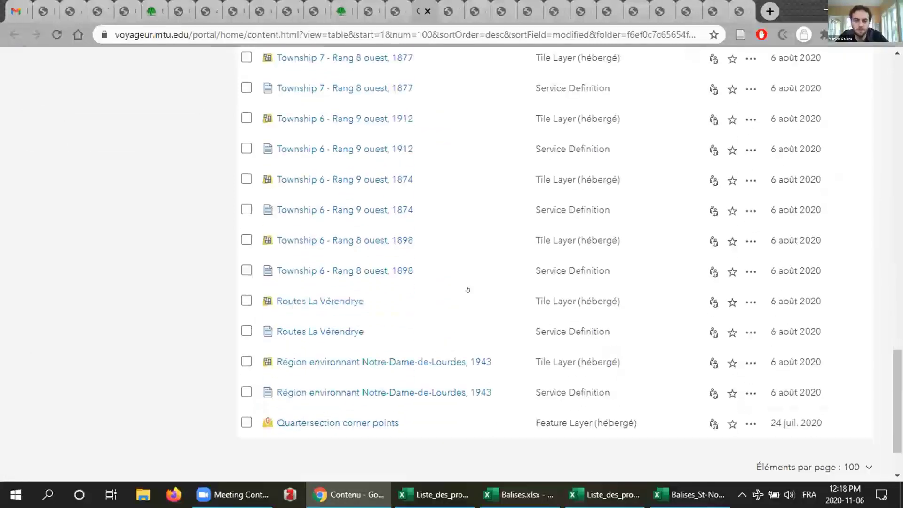
scroll(403, 449, up, 20)
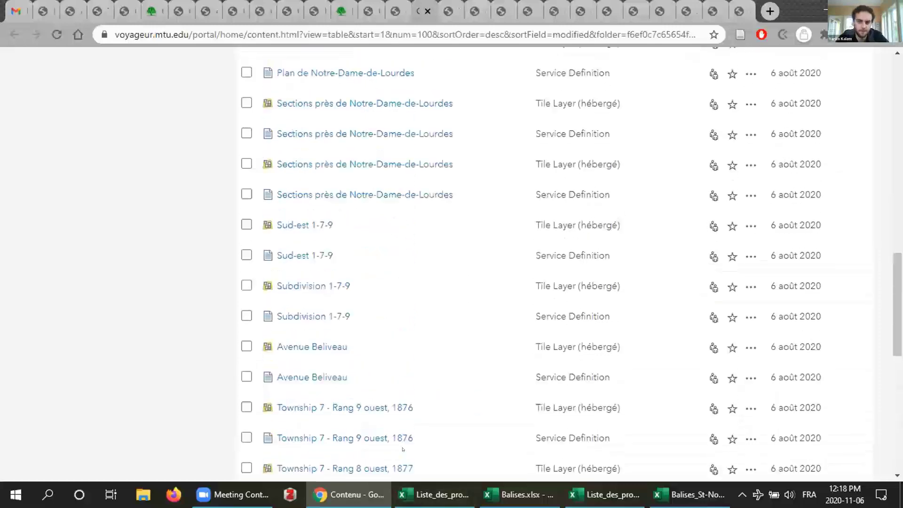
click(448, 11)
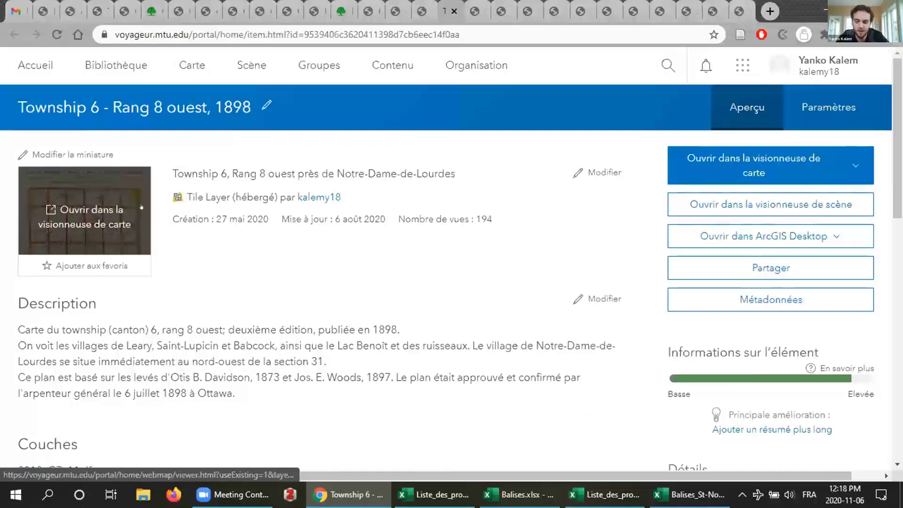
mouse_move(173, 214)
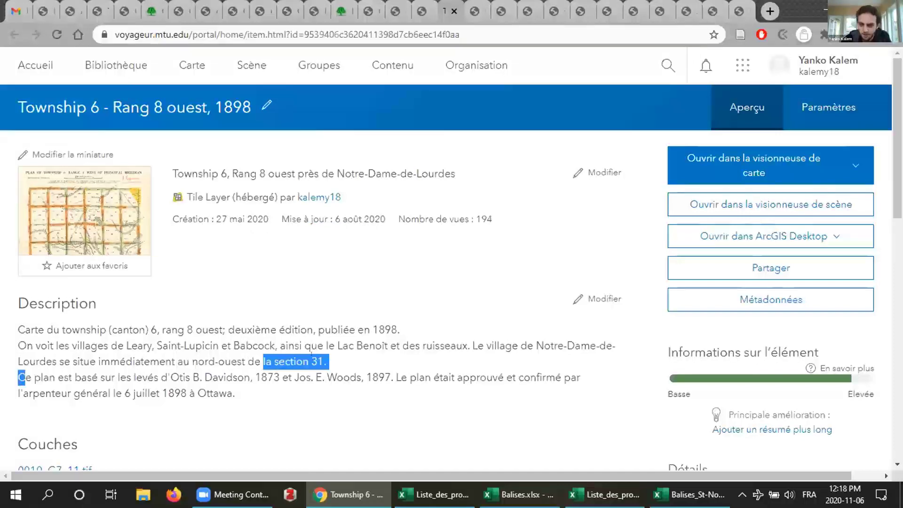
scroll(363, 365, down, 6)
scroll(363, 365, down, 6)
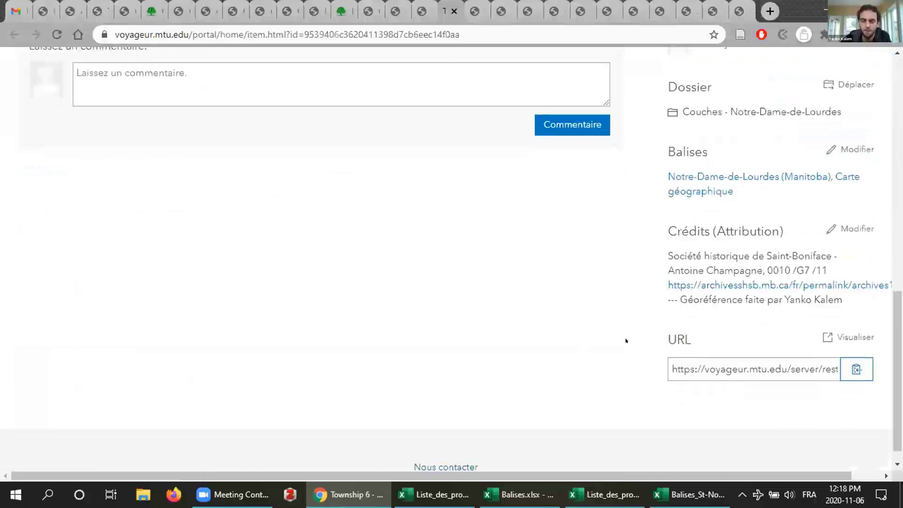
scroll(626, 340, up, 15)
Step: View the Township 6 plan in Map Viewer, zoom in, then uncheck it to show only Topographie
click(108, 215)
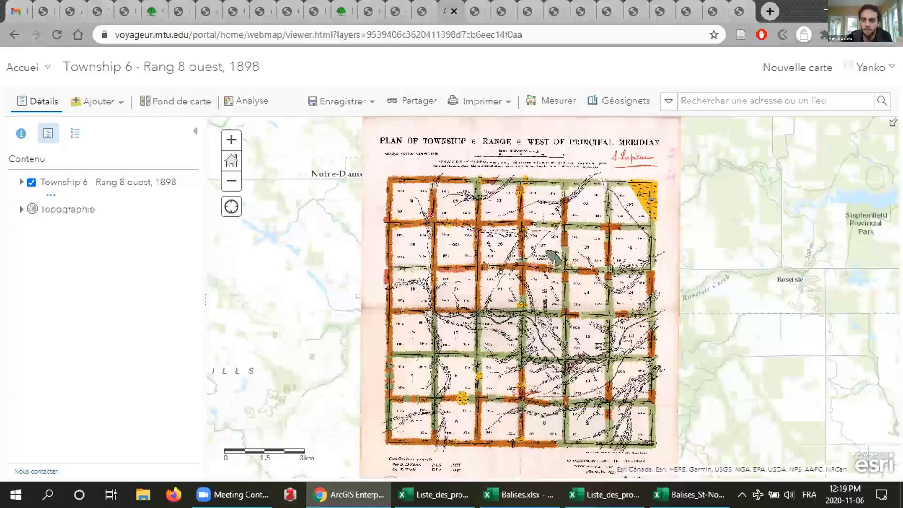
scroll(544, 351, up, 1)
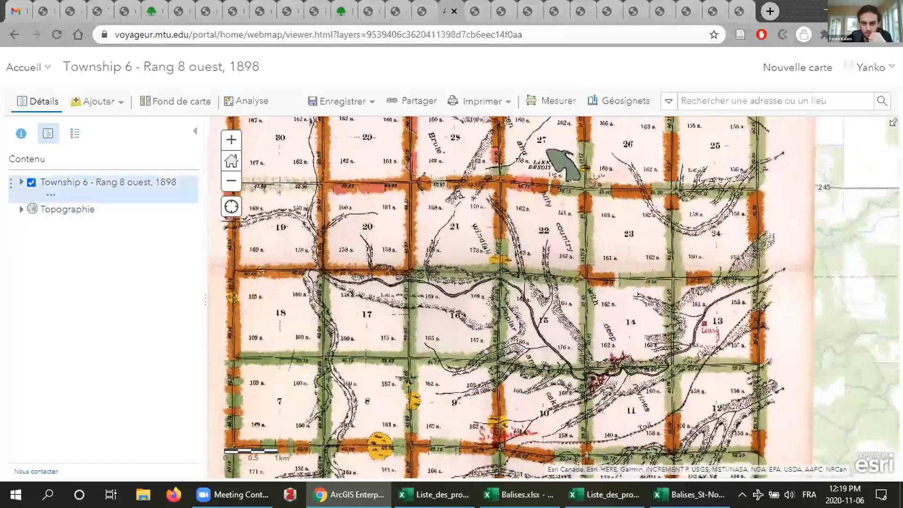
click(31, 182)
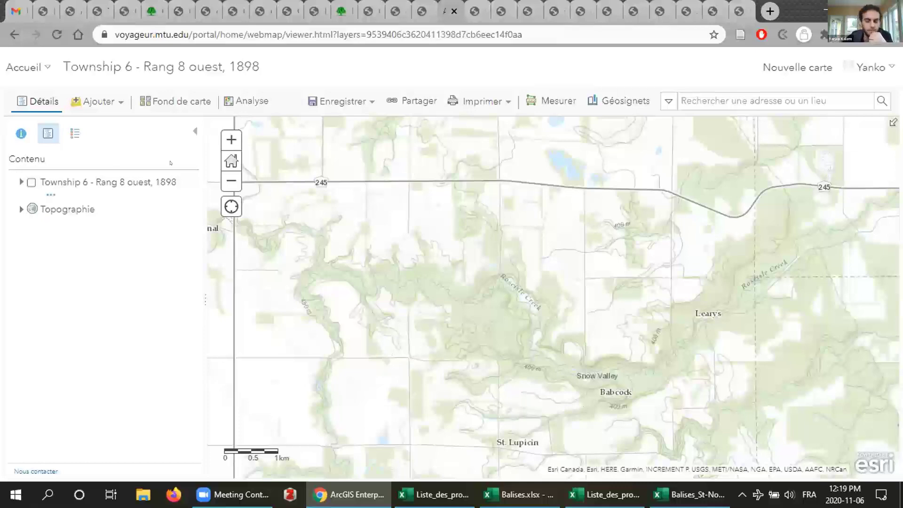
Step: Return to Contenu, browse the Cartes - Notre-Dame-de-Lourdes folder and open the 'Écoles' item
click(473, 11)
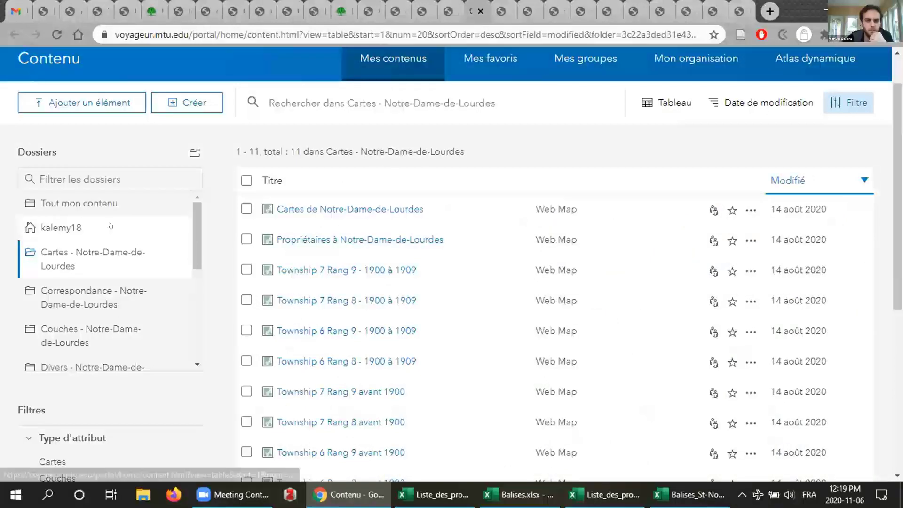
mouse_move(182, 265)
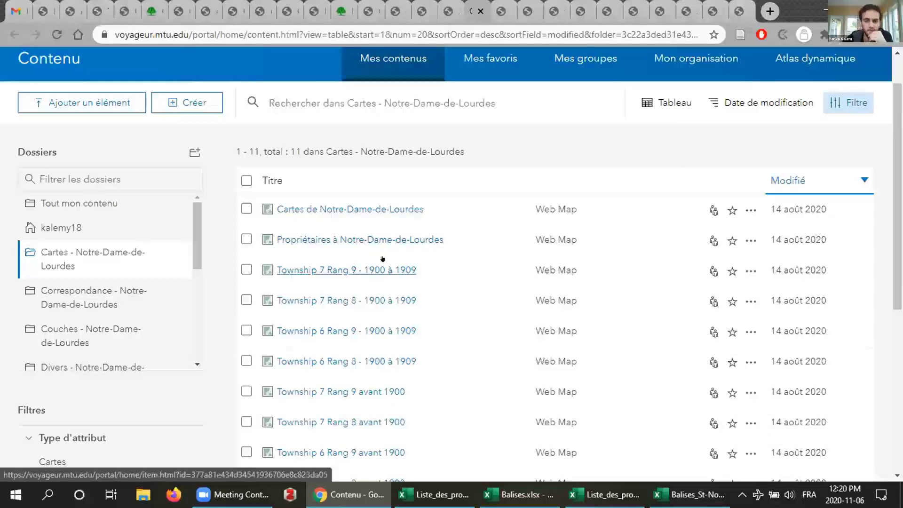
scroll(383, 256, down, 3)
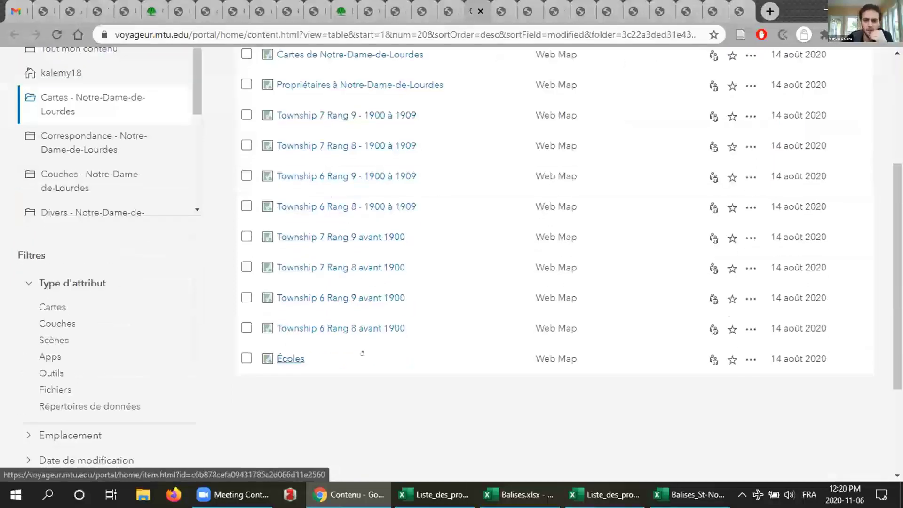
scroll(363, 300, up, 3)
scroll(362, 301, down, 3)
click(291, 359)
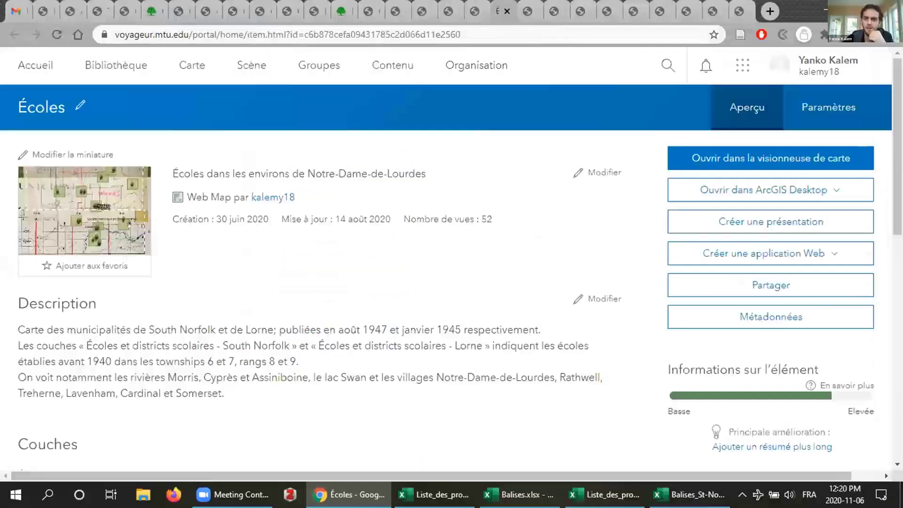
Step: View the Écoles map in Map Viewer, zoom to Wards 4-6 and show the Saint-Adélard #912 popup
mouse_move(87, 226)
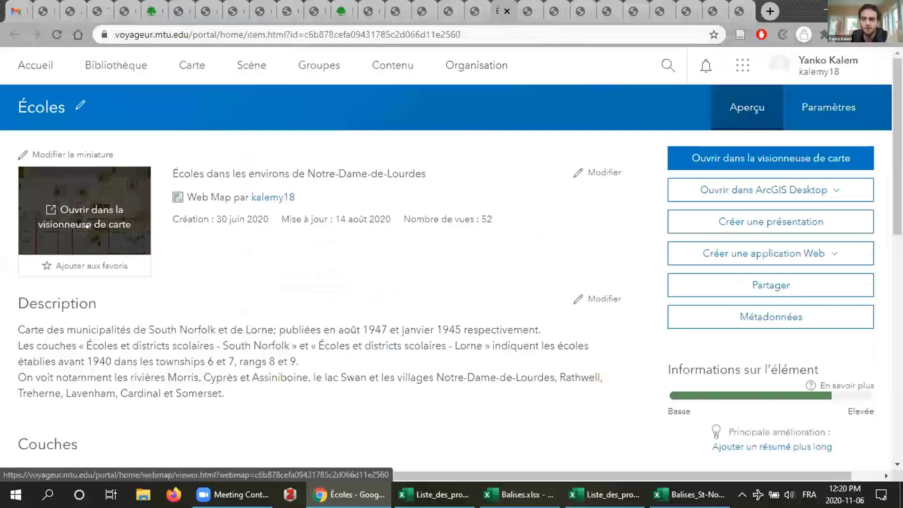
click(87, 226)
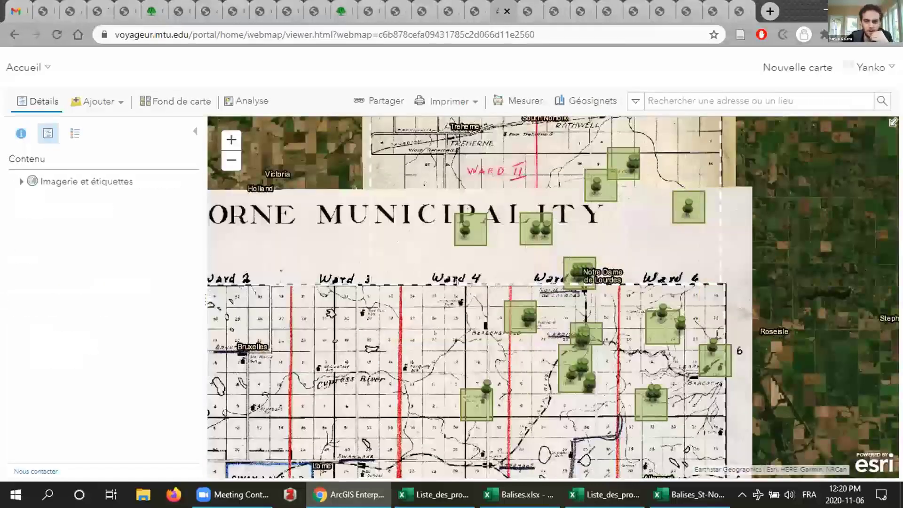
scroll(435, 341, down, 3)
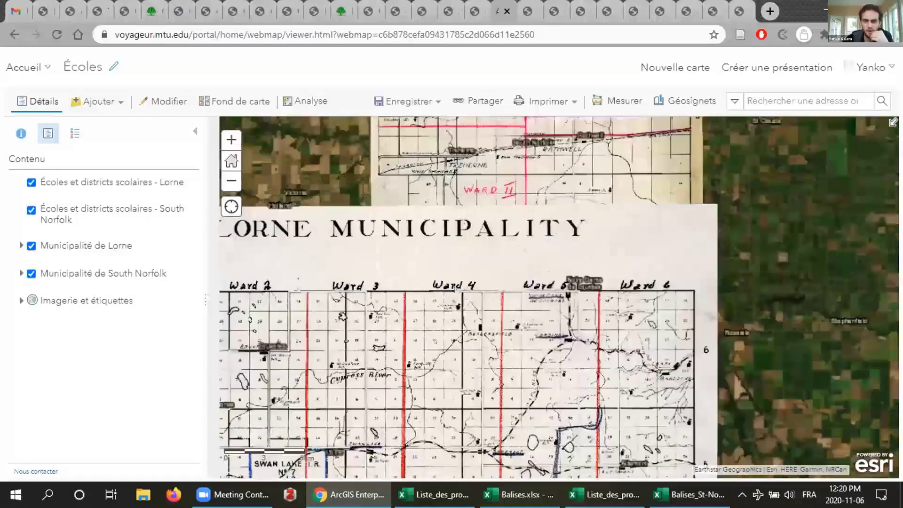
scroll(413, 343, up, 1)
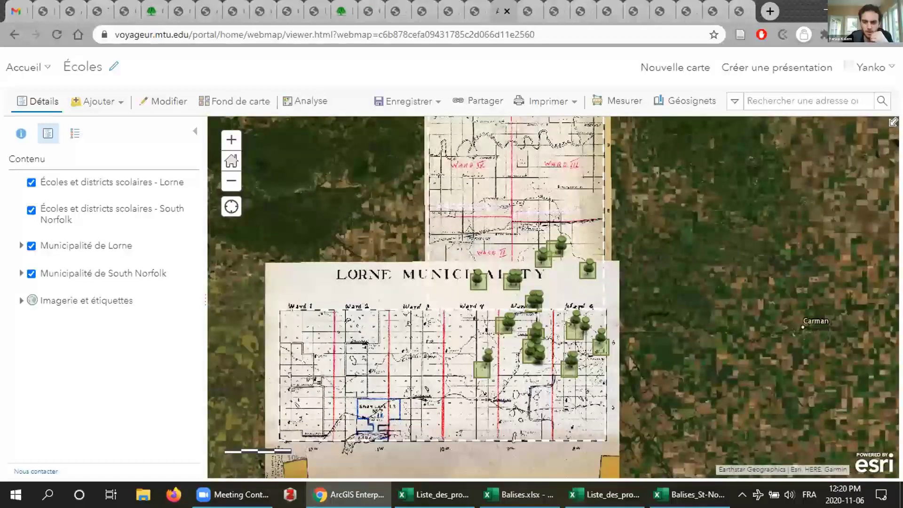
scroll(540, 323, up, 3)
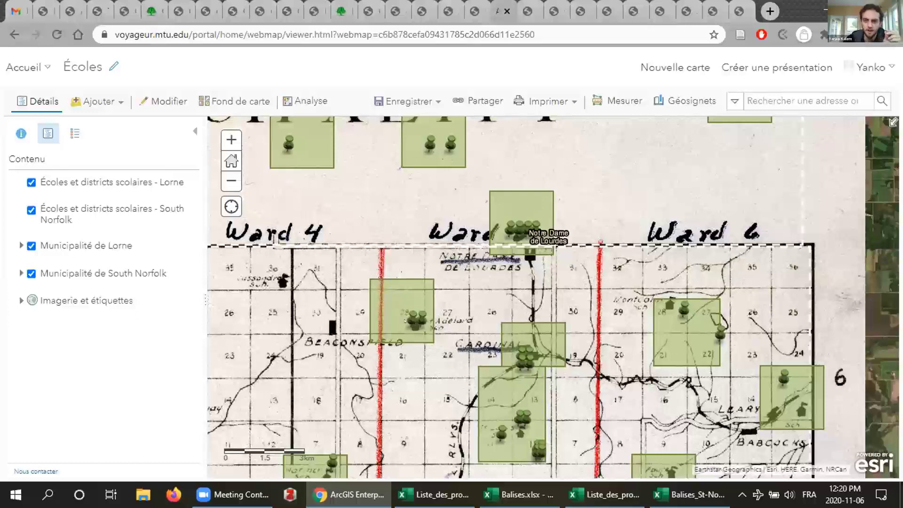
click(393, 289)
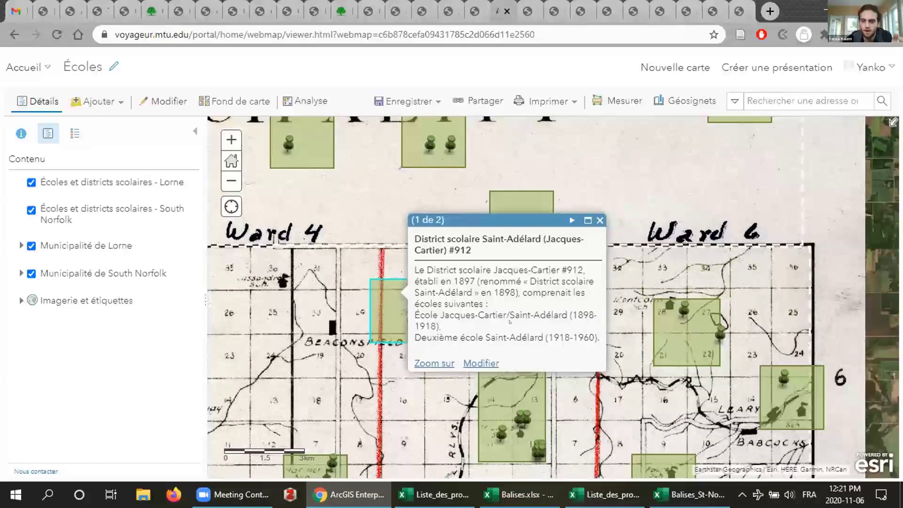
Step: Step through the popup's features to Lorne municipality and follow its 1963 school districts link
click(600, 221)
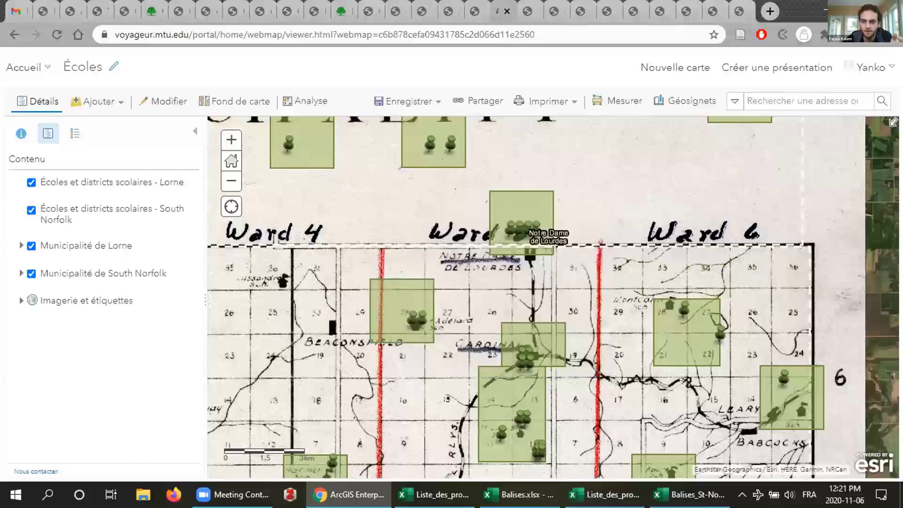
click(404, 322)
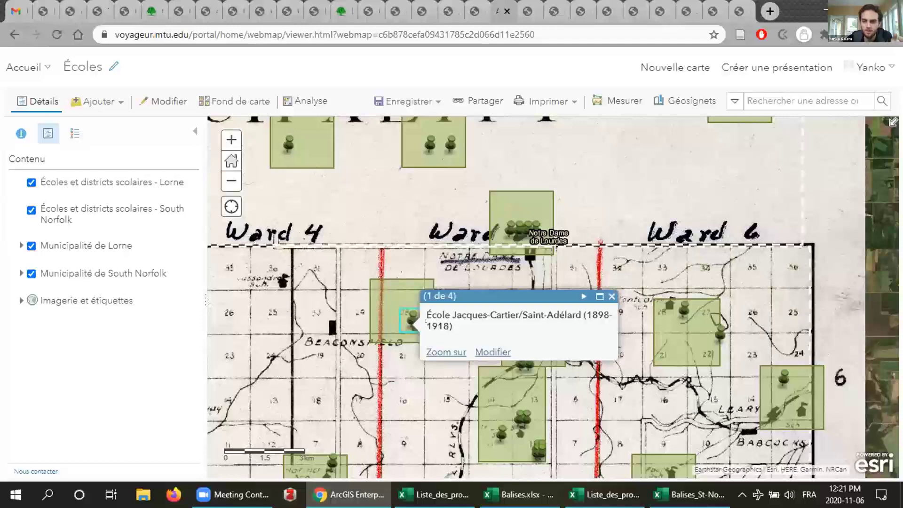
click(584, 296)
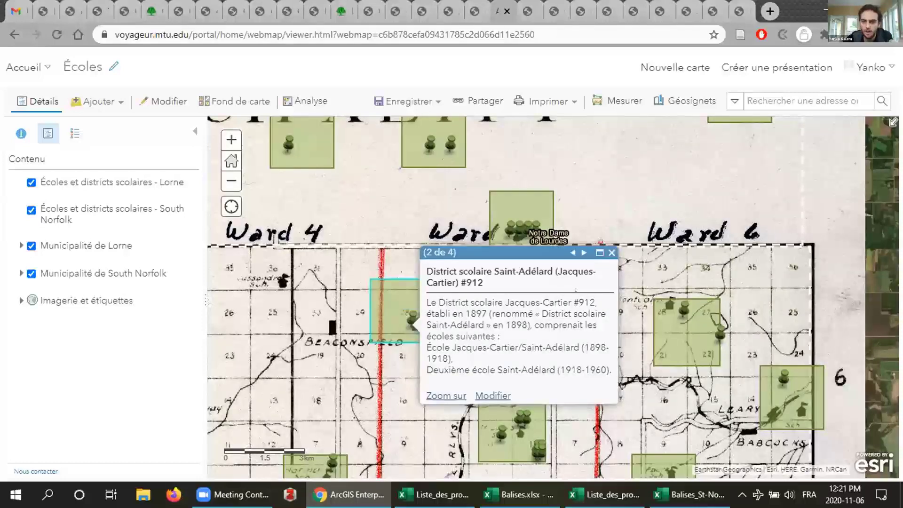
click(584, 252)
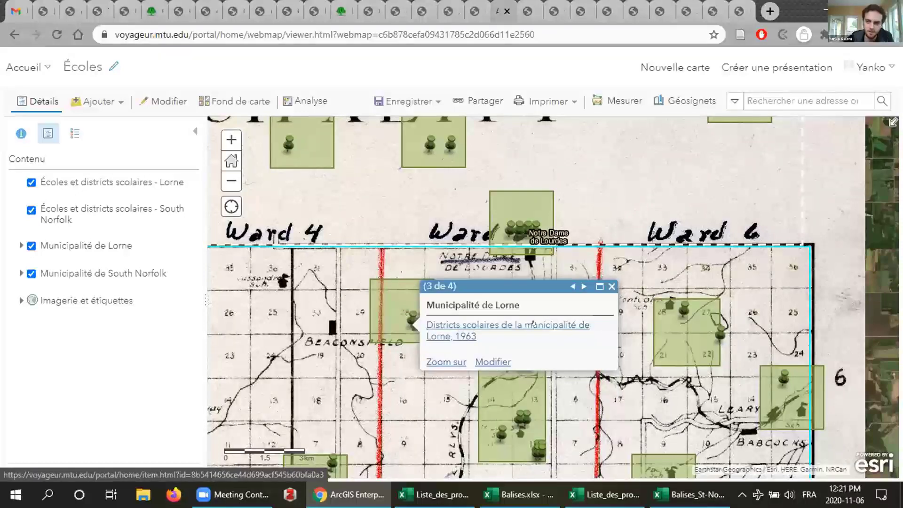
click(540, 324)
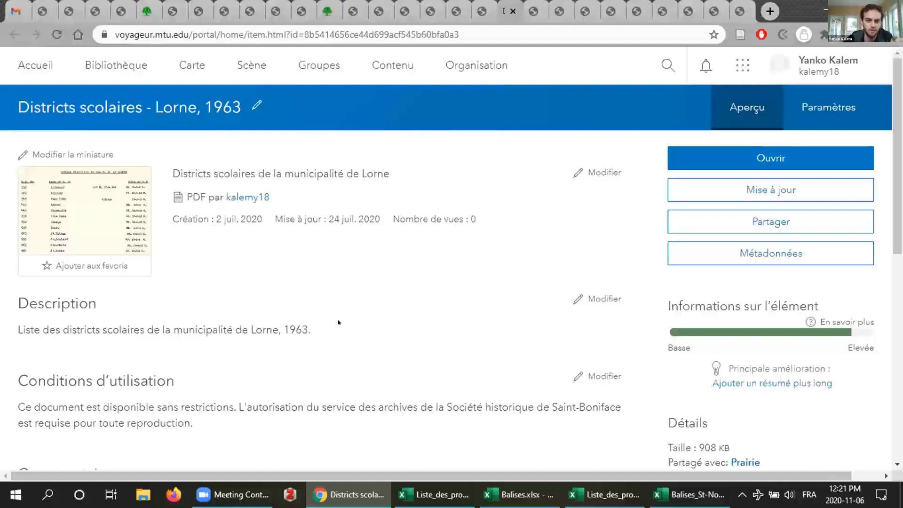
Step: Open the scanned 'Districts scolaires - Lorne, 1963' PDF from its thumbnail
click(88, 195)
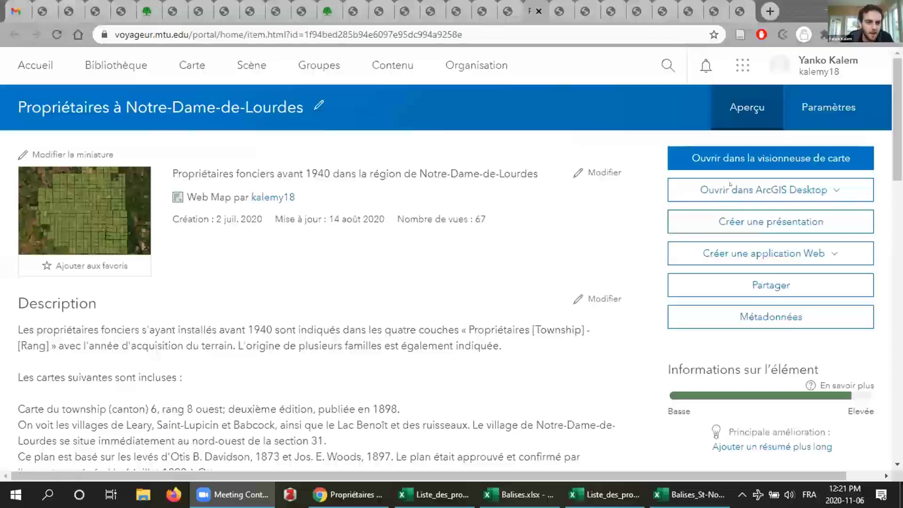
Step: Open the Propriétaires à Notre-Dame-de-Lourdes web map in Map Viewer and centre the township plans
click(119, 207)
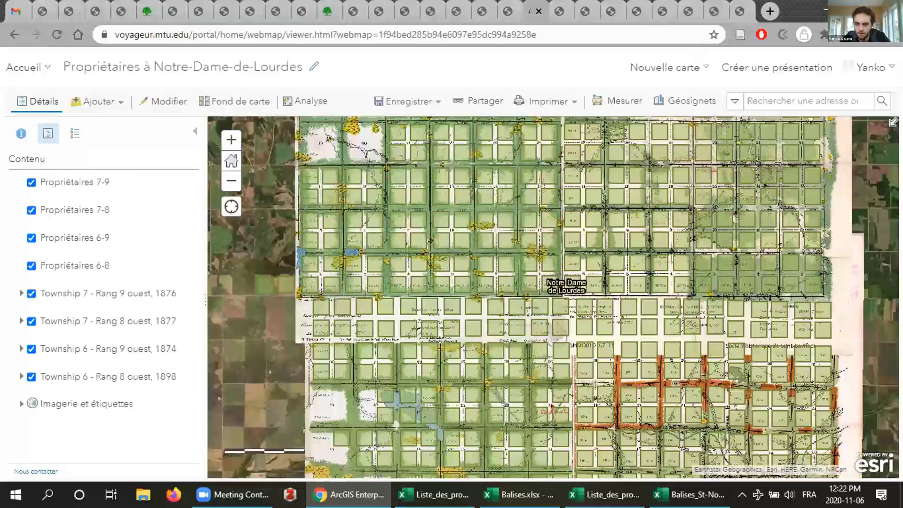
drag(543, 347, 467, 320)
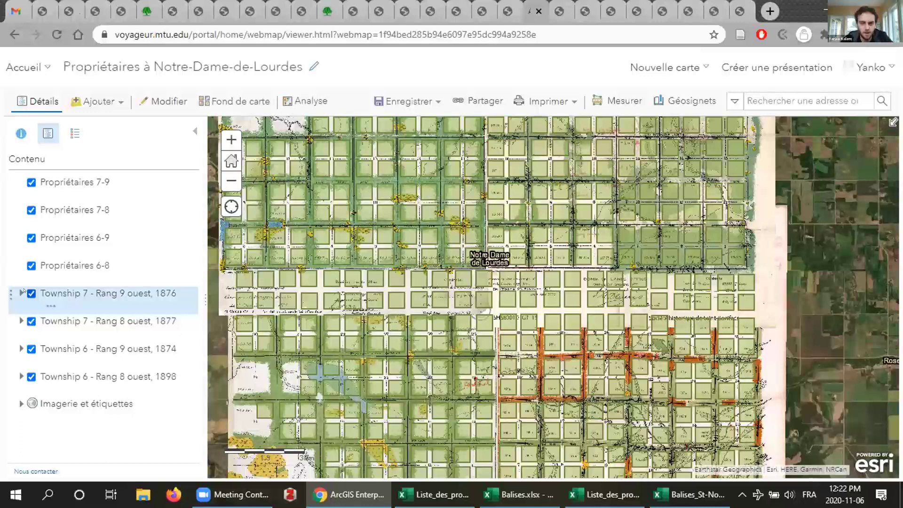
Step: Hide the Township 7 Rang 9, 7 Rang 8 and 6 Rang 9 plans and the Propriétaires 6-9 parcels
click(31, 293)
click(31, 322)
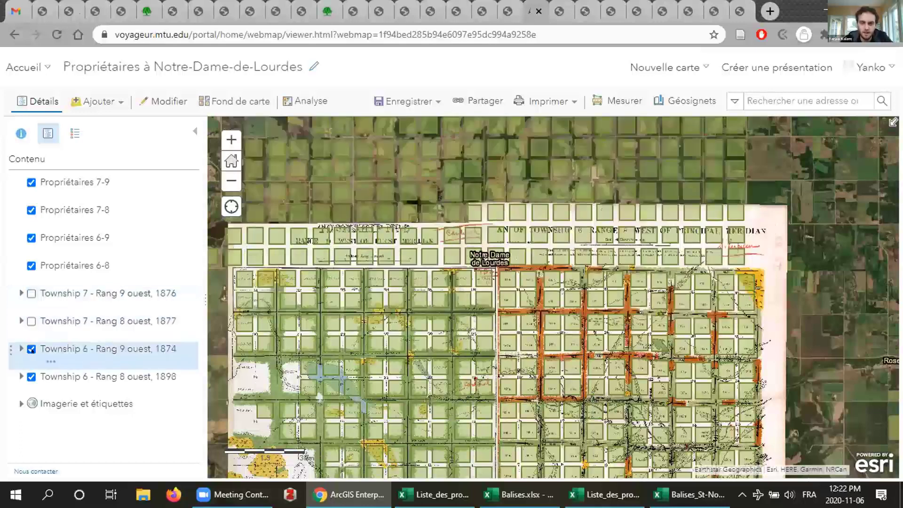
click(31, 349)
click(31, 266)
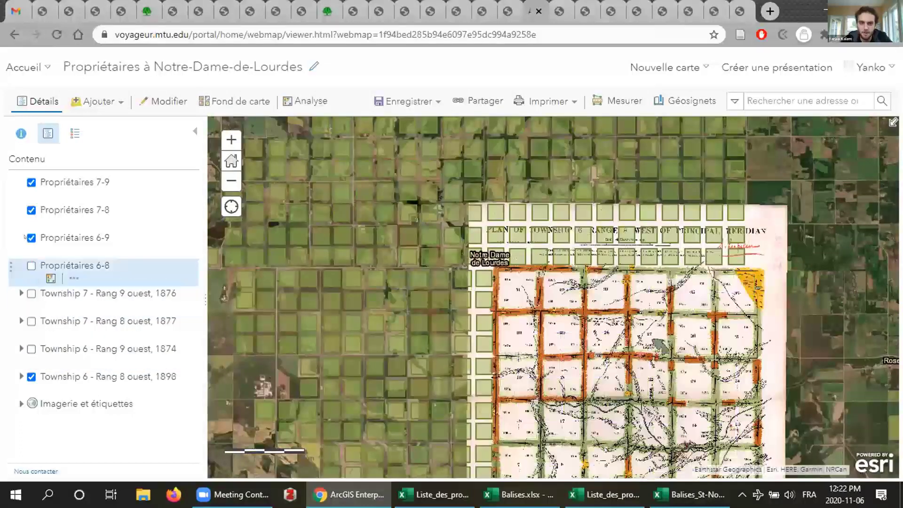
click(31, 238)
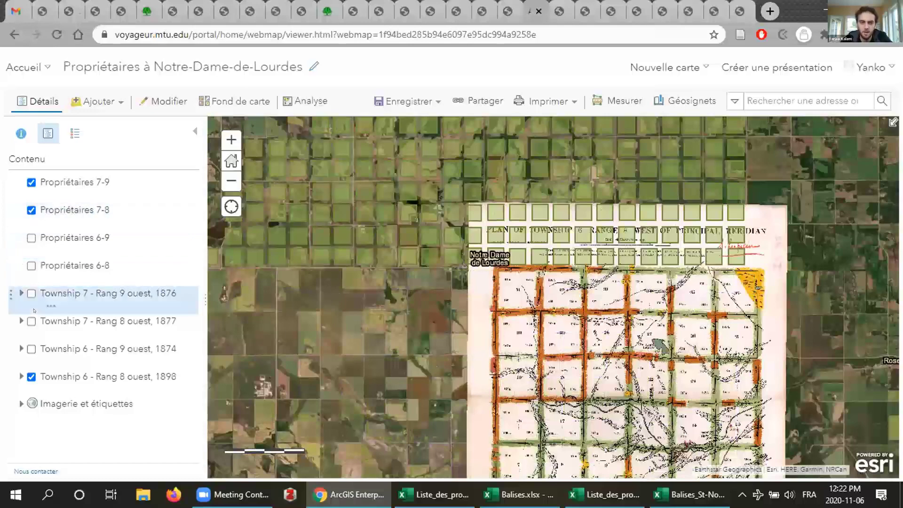
click(31, 266)
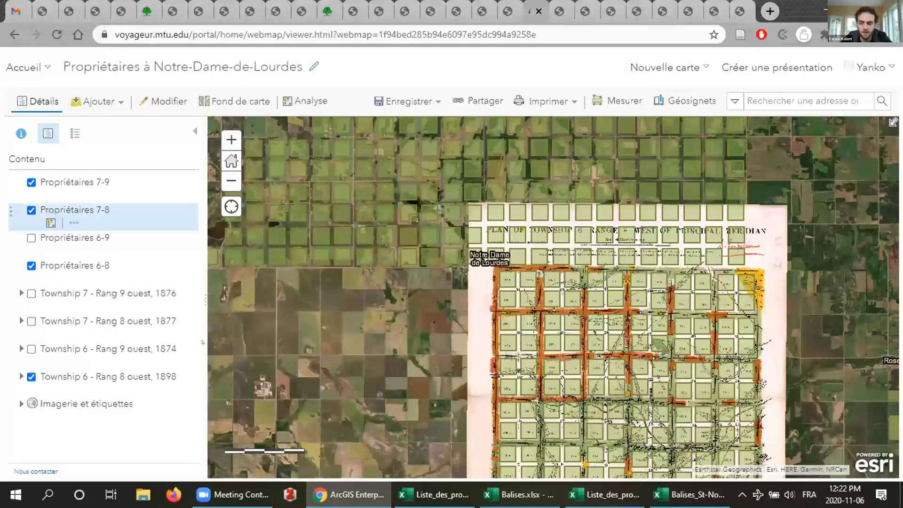
Step: Inspect parcel Sud-ouest 31-6-8's owners, Canadian Pacific Railway and the 1912 entry, then view the Lorne PDF
scroll(477, 322, up, 1)
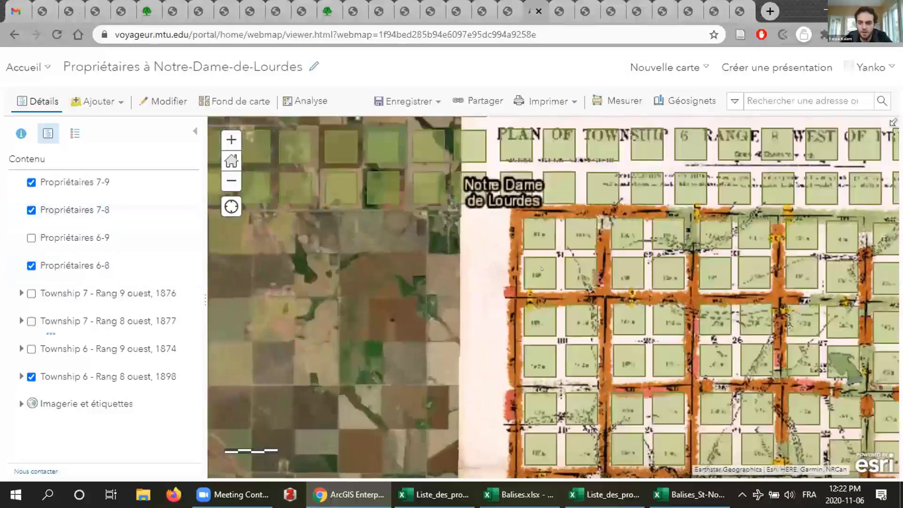
click(551, 273)
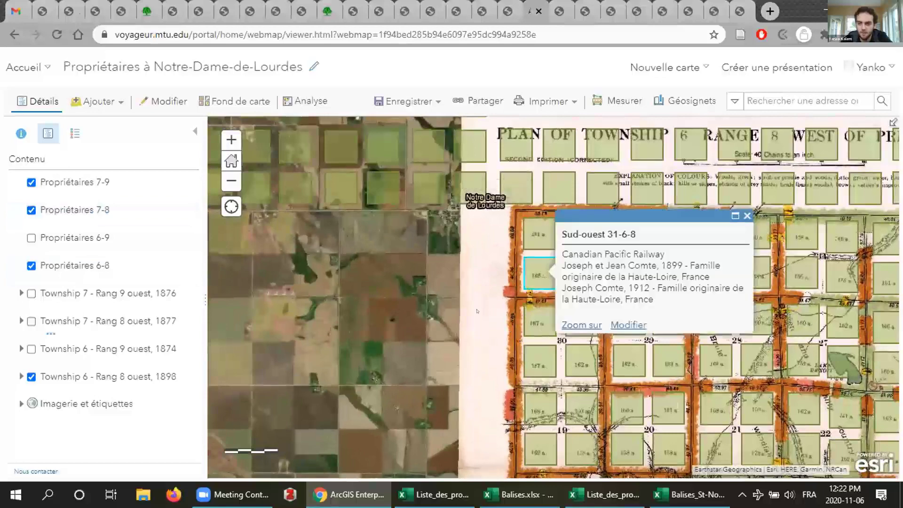
drag(565, 329, 433, 331)
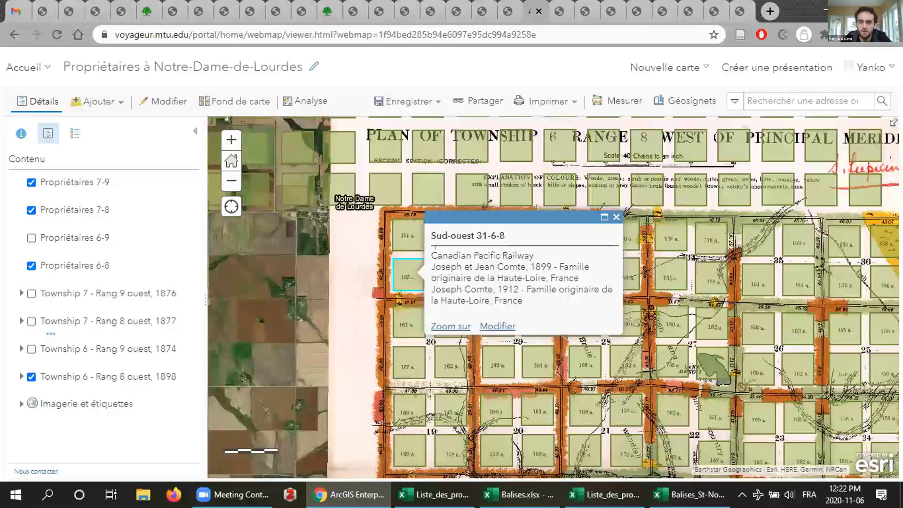
drag(431, 255, 538, 256)
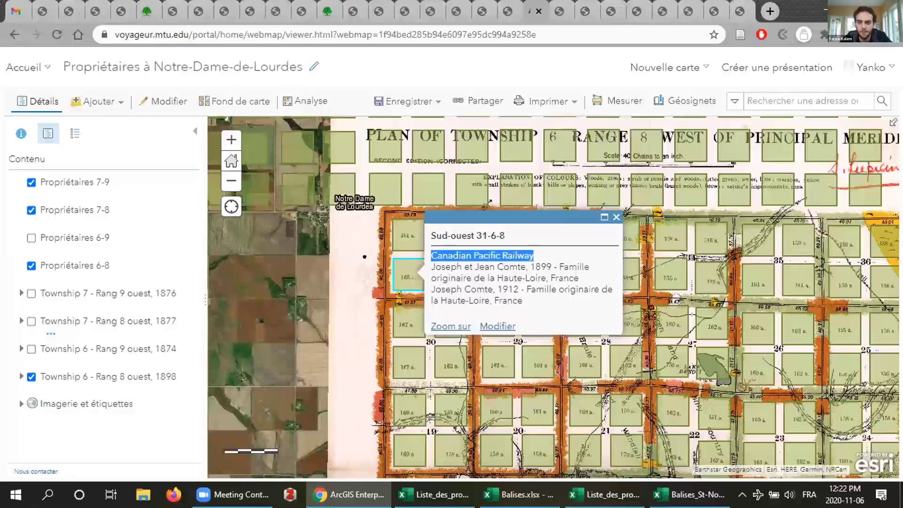
drag(372, 384, 353, 335)
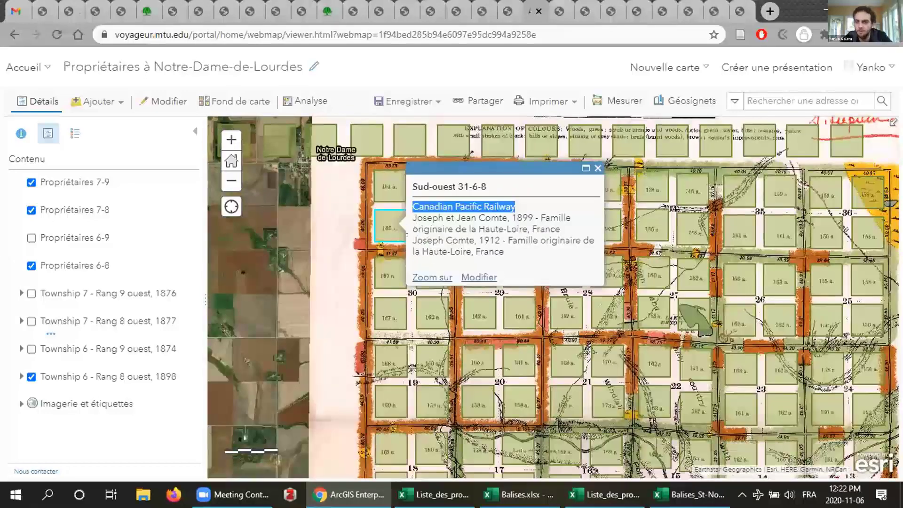
drag(410, 240, 585, 246)
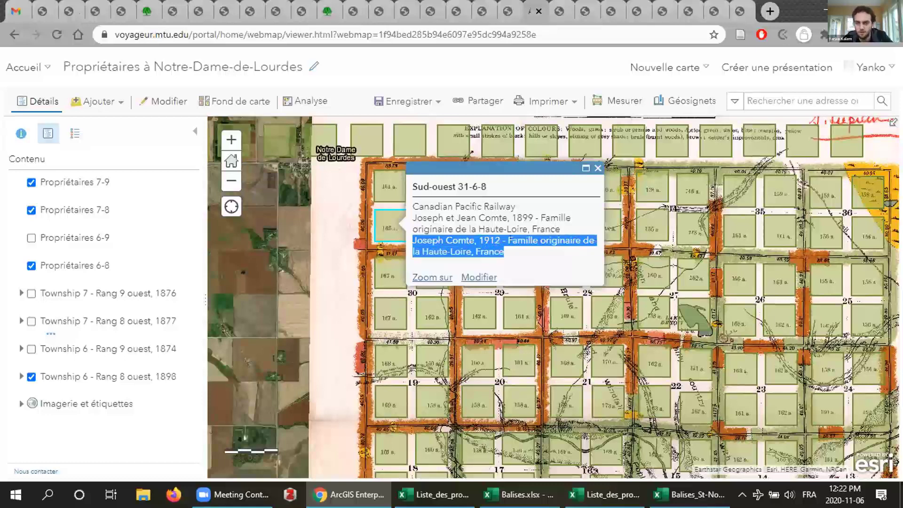
click(508, 14)
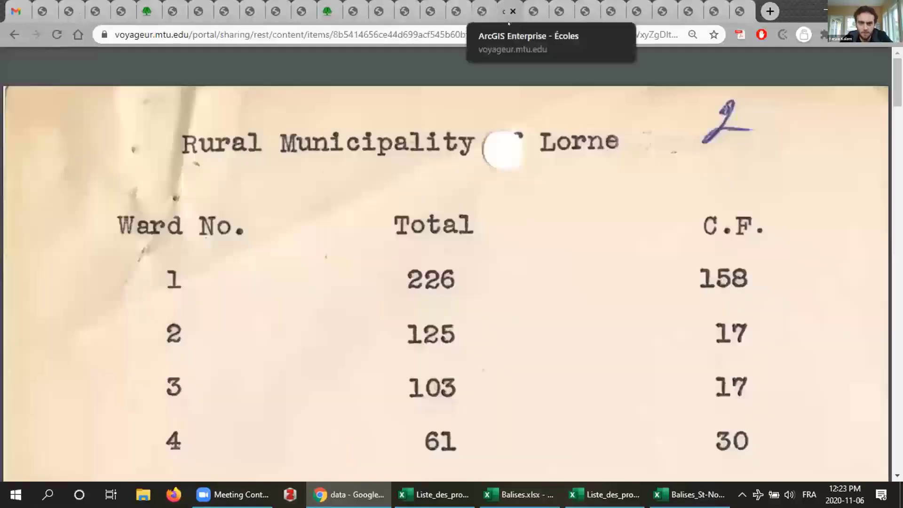
Step: Go from the Écoles map back to the folder list and open 'Township 6 Rang 9 - 1900 à 1909'
click(482, 12)
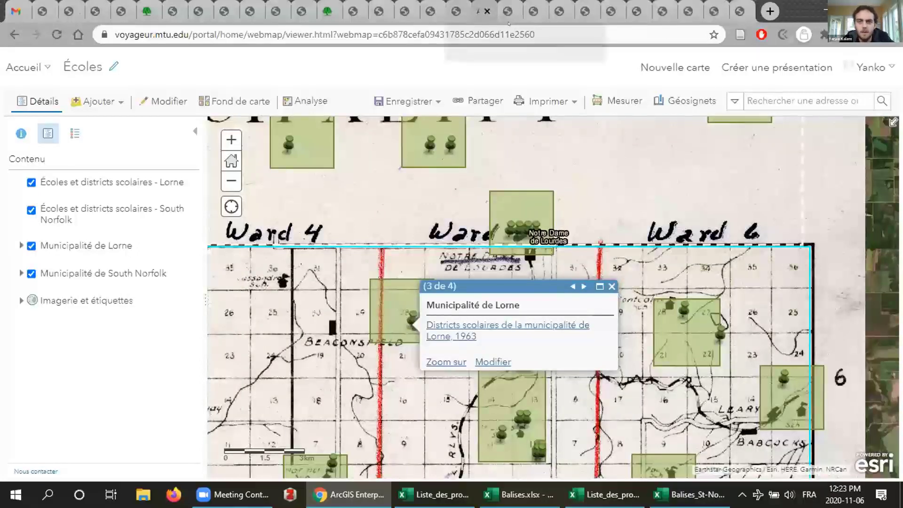
click(454, 11)
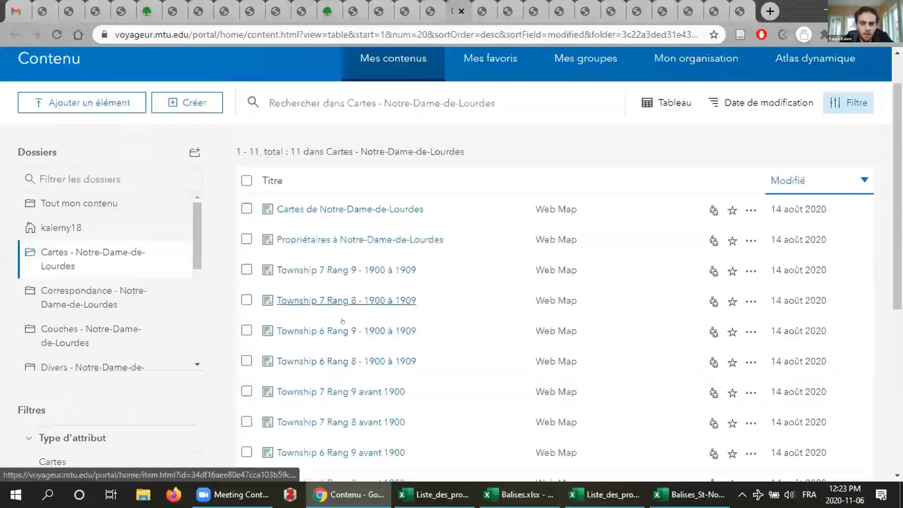
click(386, 332)
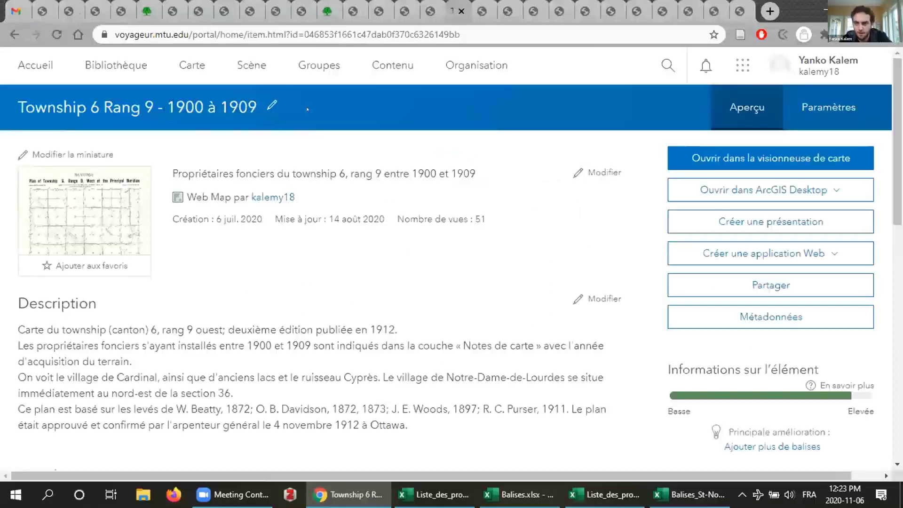
Step: Open the Township 6 Rang 9 map in Map Viewer and follow a pin's wedding photograph link
click(89, 214)
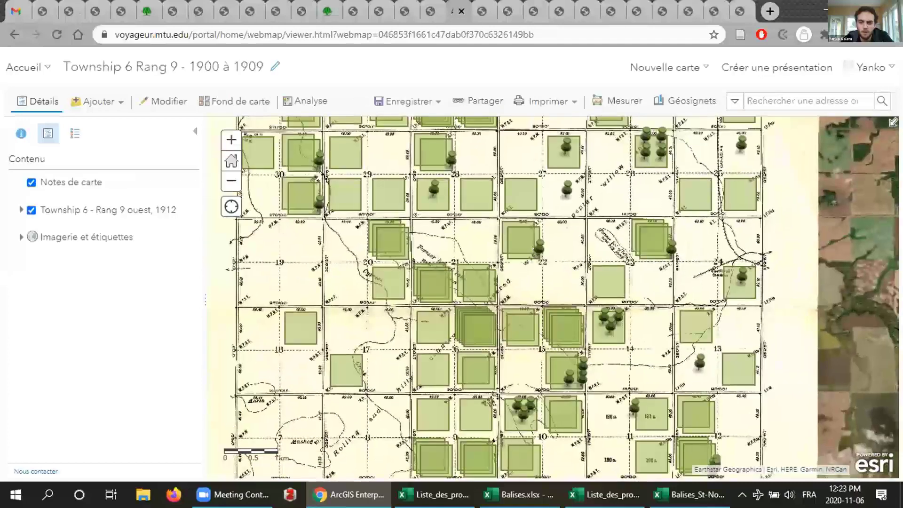
click(533, 249)
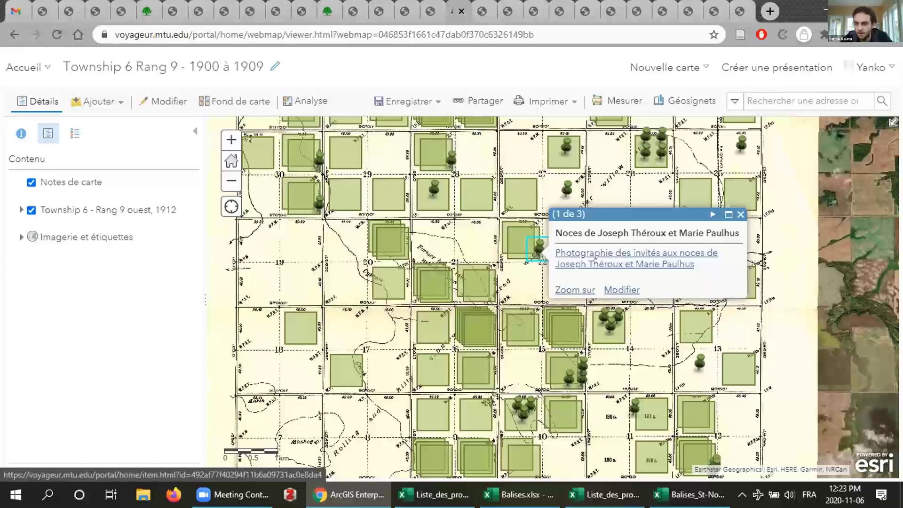
click(595, 259)
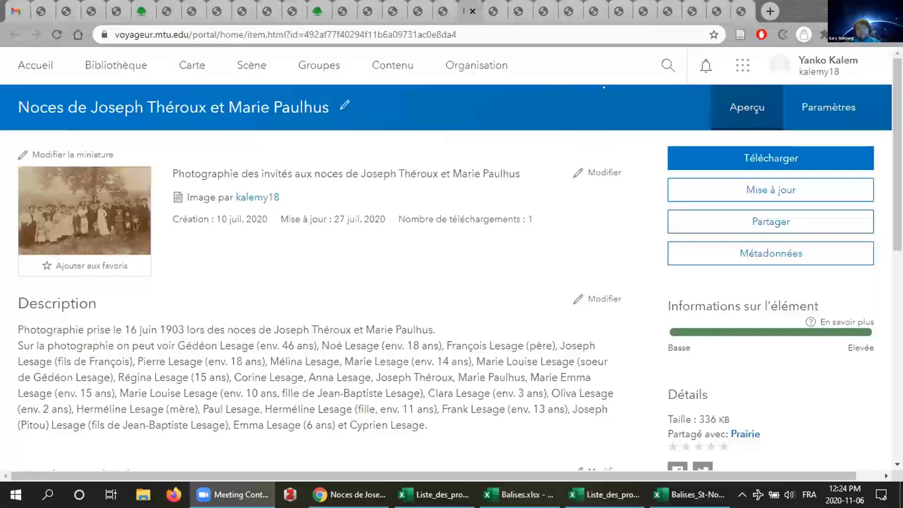
Step: Return to the browser tab listing the 65 items of the Saint-Norbert folder
click(587, 13)
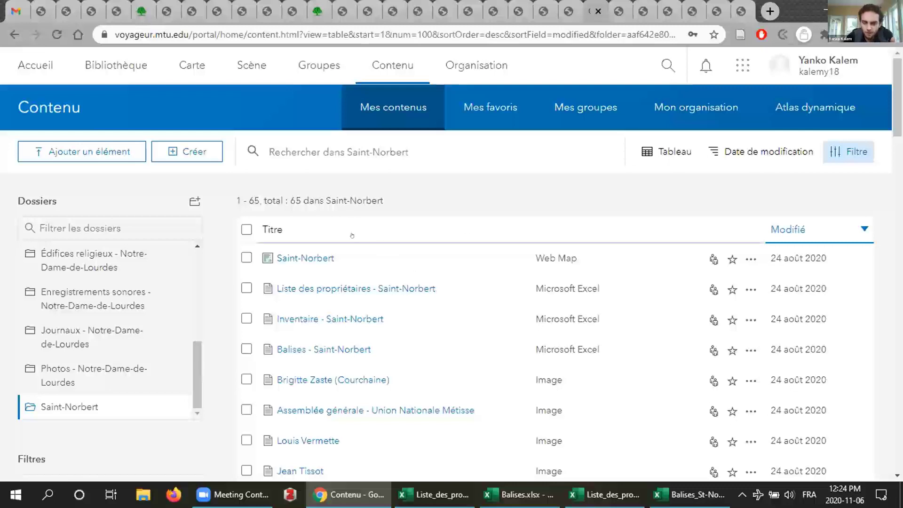
Step: Scroll through the Saint-Norbert items, then switch to the Liste_des_propriétaires_St-Norbert spreadsheet in Excel
scroll(288, 225, down, 3)
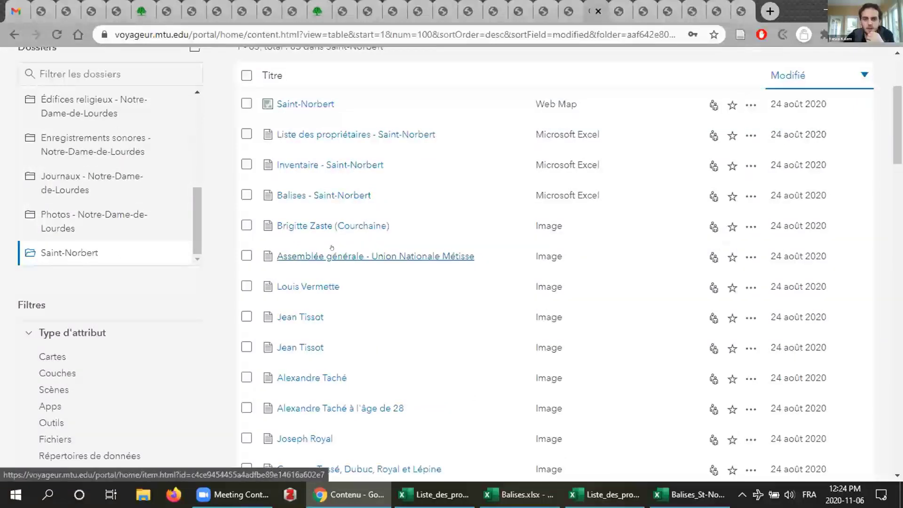
scroll(332, 256, down, 3)
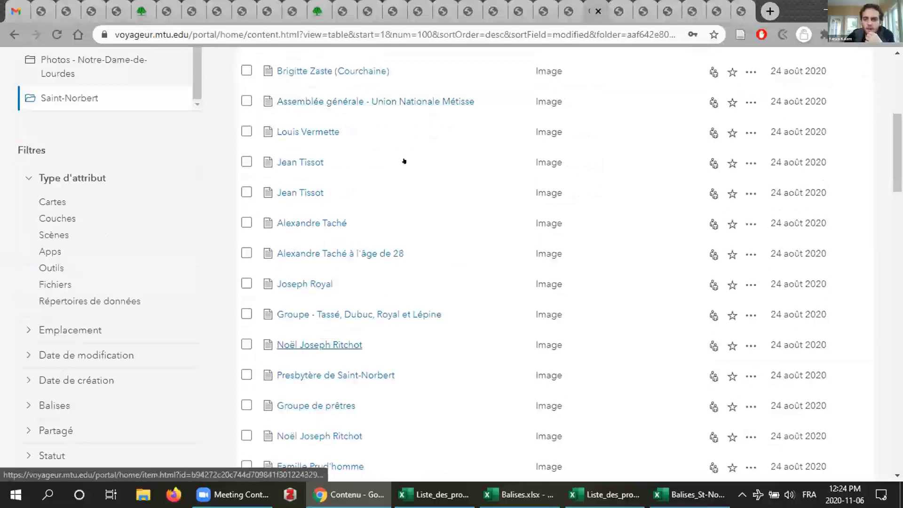
scroll(409, 160, down, 10)
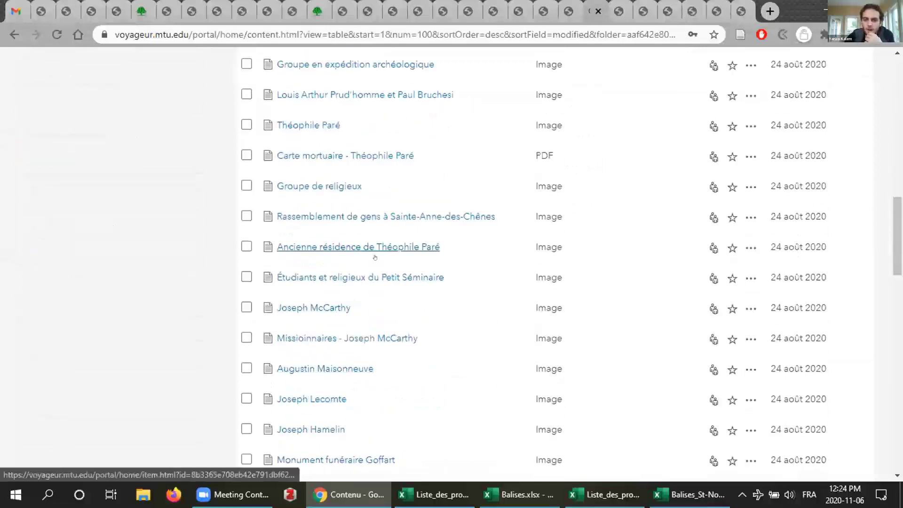
scroll(385, 362, down, 6)
scroll(475, 344, down, 3)
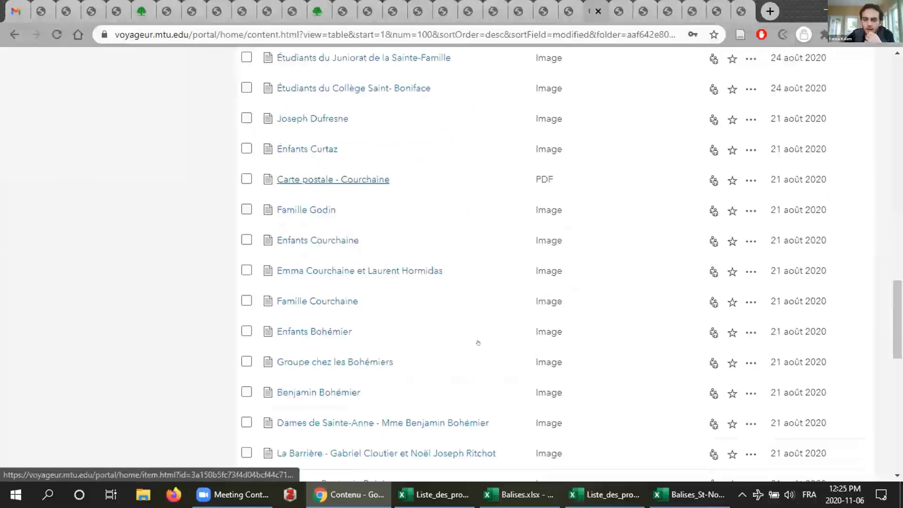
scroll(477, 437, down, 3)
scroll(477, 438, up, 20)
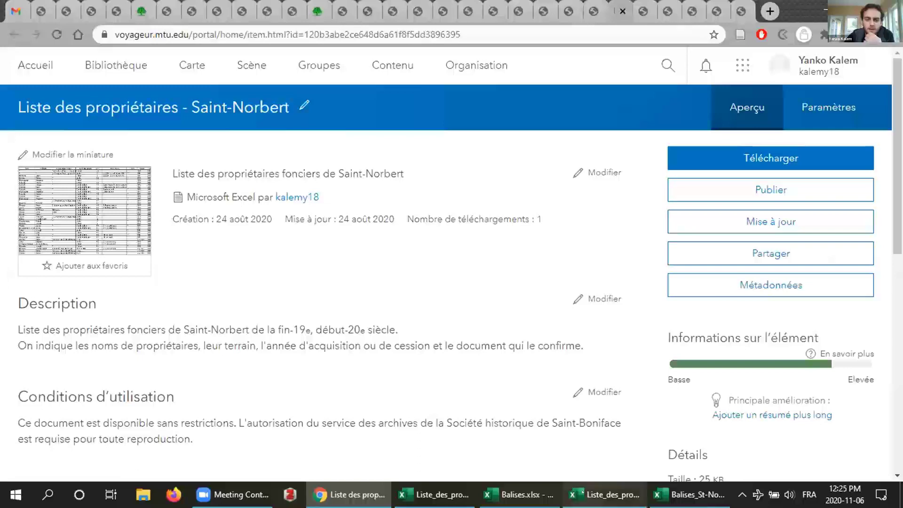
click(607, 495)
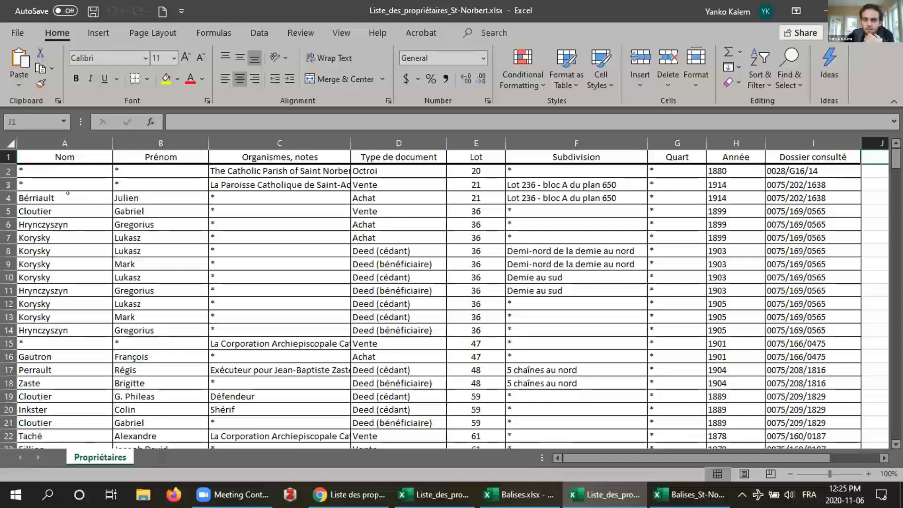
Step: Review the row 4 names, the C3 organisation note and the D3 document type
drag(68, 193, 195, 195)
click(311, 183)
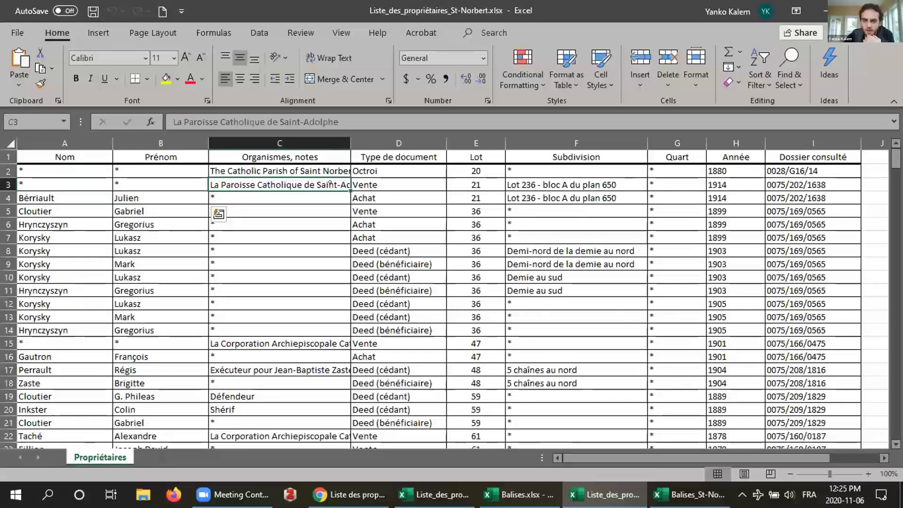
click(383, 182)
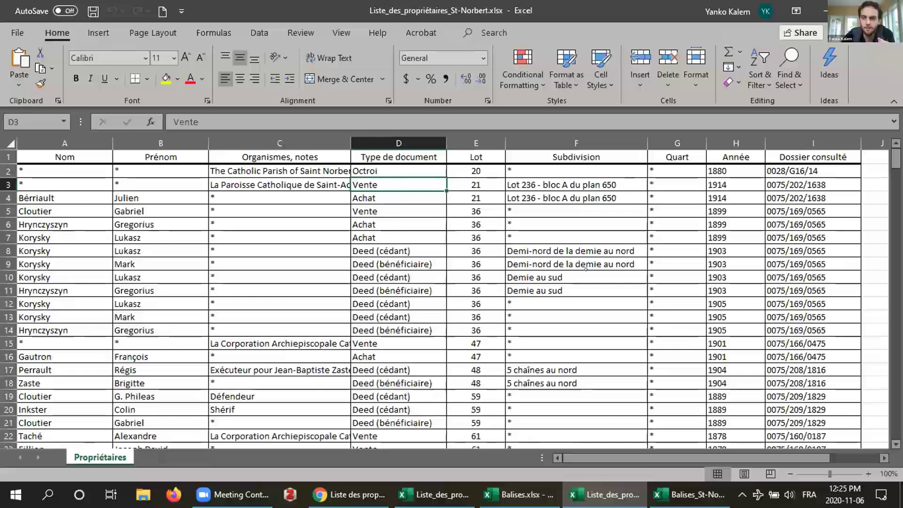
Step: Check row 9, select the Dossier consulté references I1:I11, then return to the browser
click(606, 261)
key(Right)
key(Right)
key(Right)
key(Right)
key(Right)
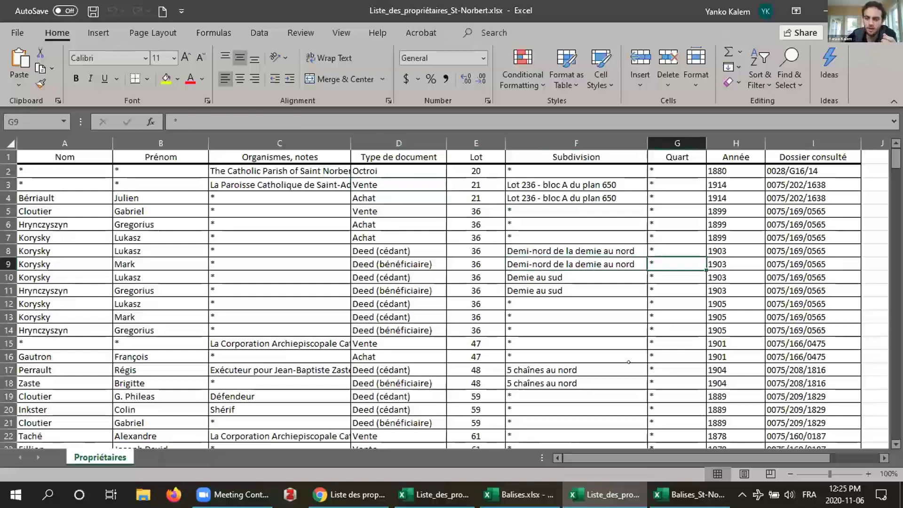
key(Left)
key(Left)
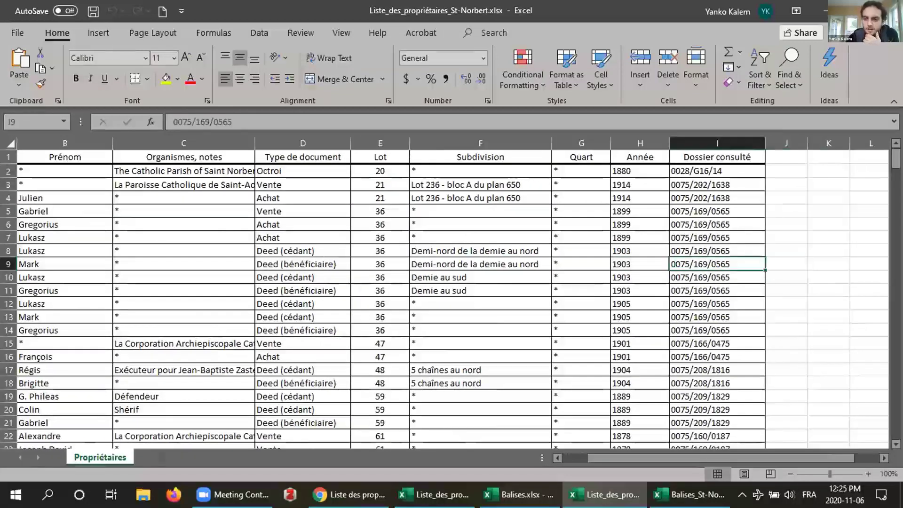
drag(703, 153, 701, 289)
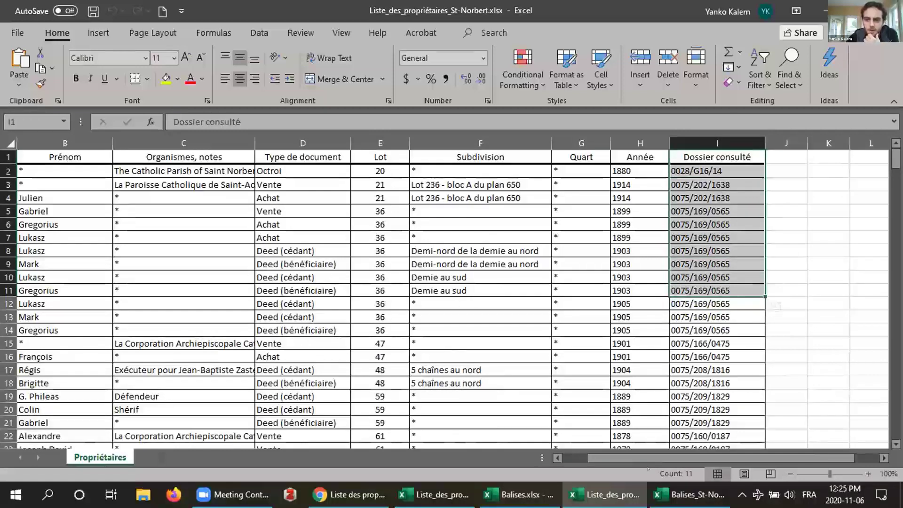
click(341, 493)
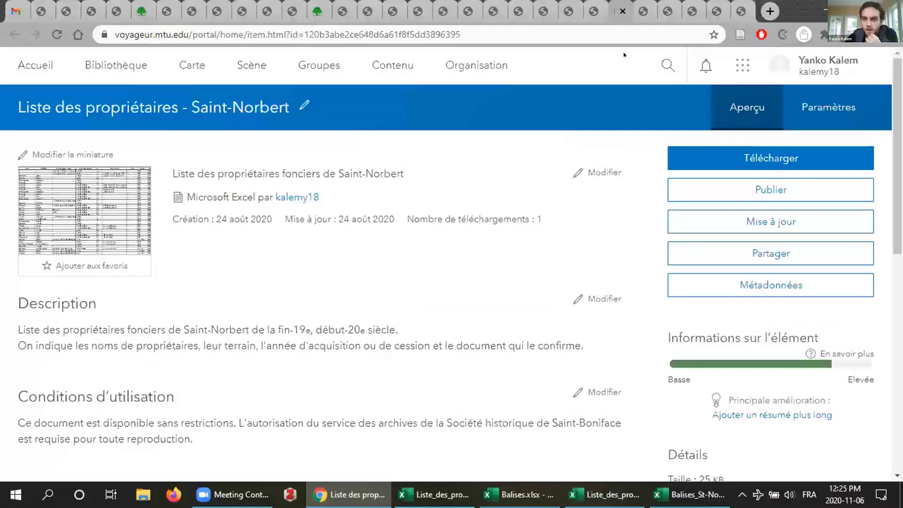
Step: Browse the Balises - Saint-Norbert item page
click(637, 14)
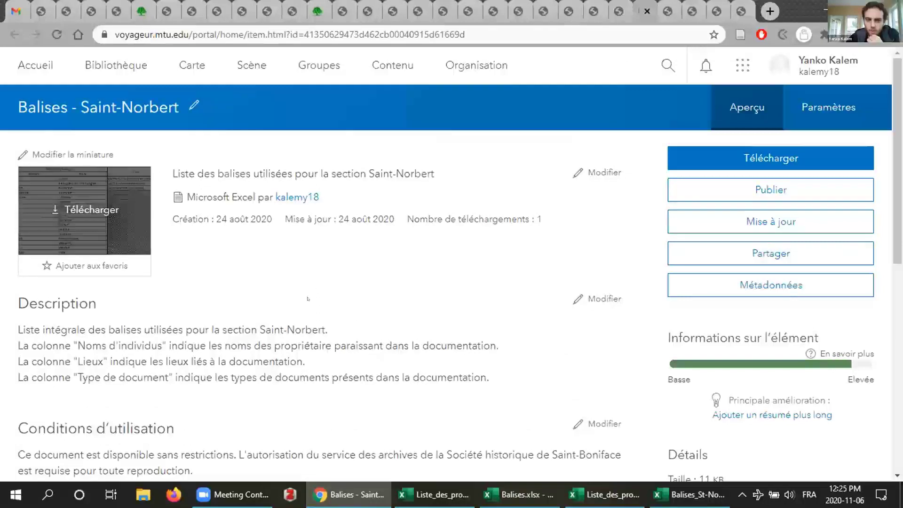
scroll(329, 289, down, 1)
scroll(329, 289, down, 3)
scroll(617, 395, down, 3)
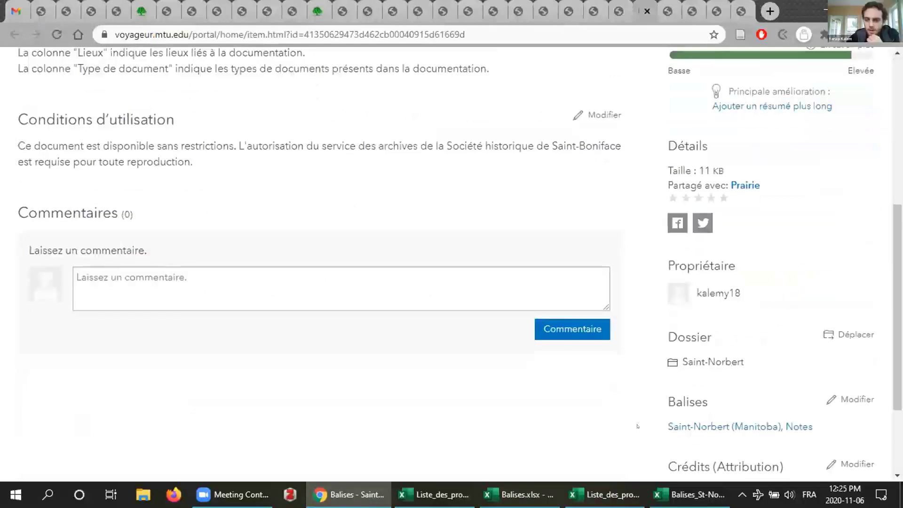
scroll(595, 343, up, 6)
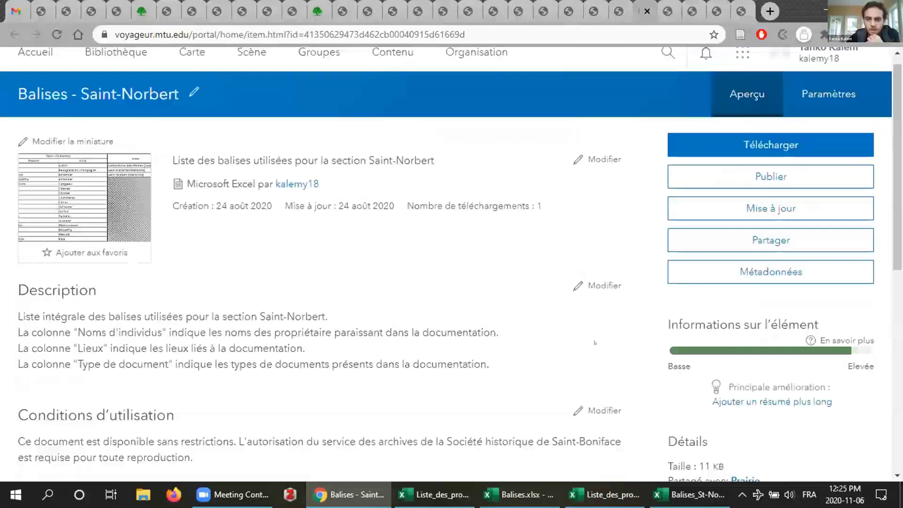
Step: View the Battages - Benjamin Bohémier photo, then the Alexandre Taché and Saint-Norbert map items
key(ctrl+Tab)
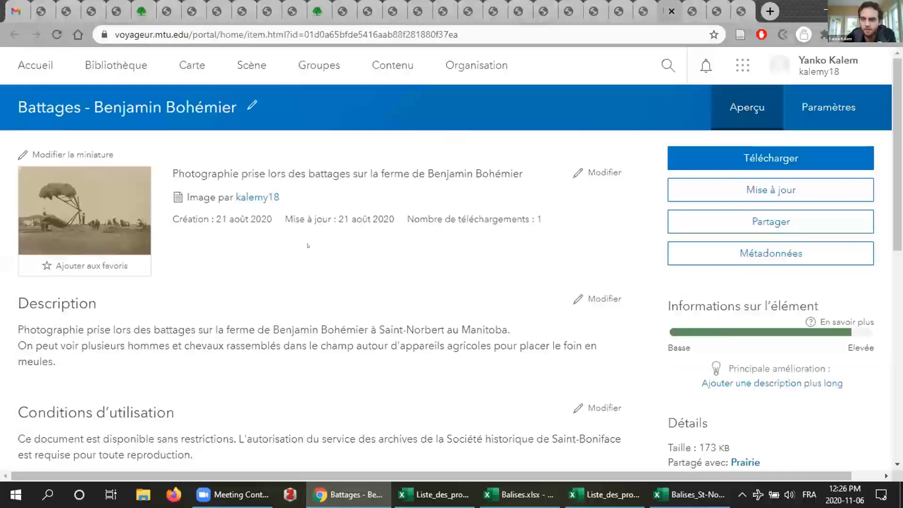
click(110, 228)
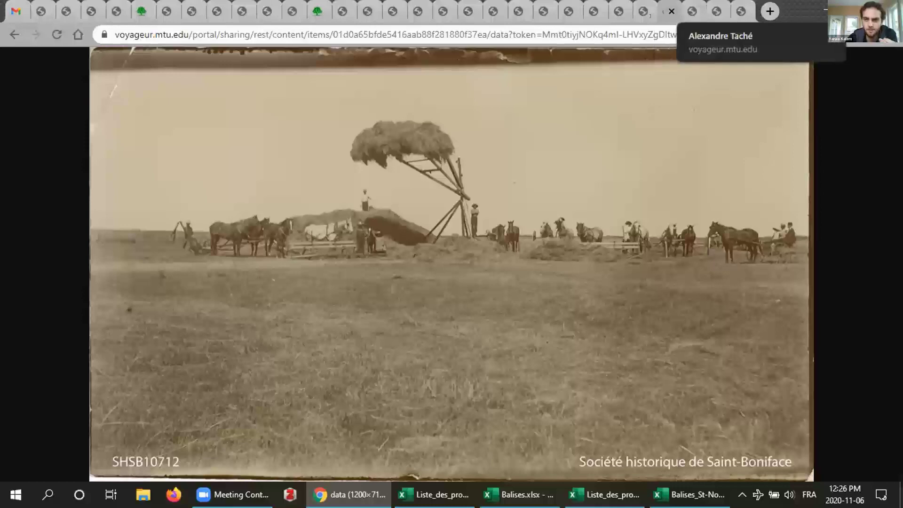
click(691, 12)
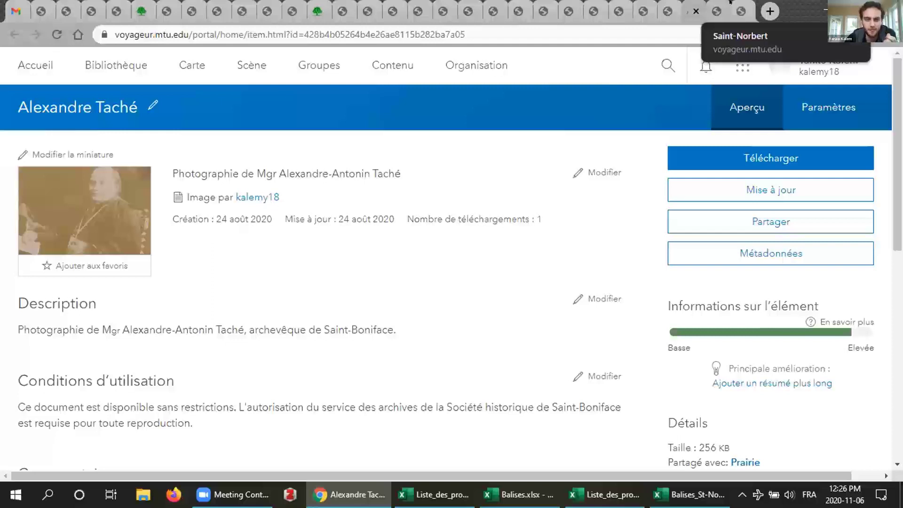
click(731, 3)
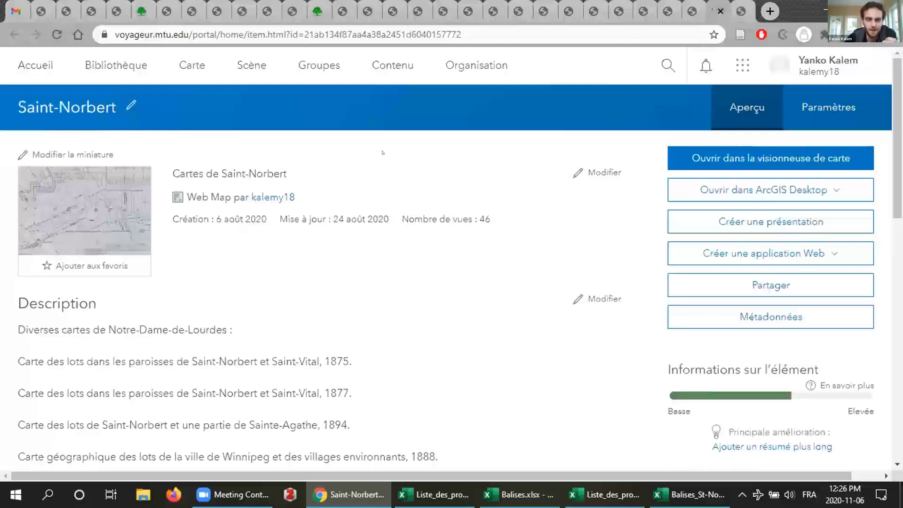
Step: Open the Saint-Norbert web map in Map Viewer, zoom in, and show Lot 181's records
click(138, 218)
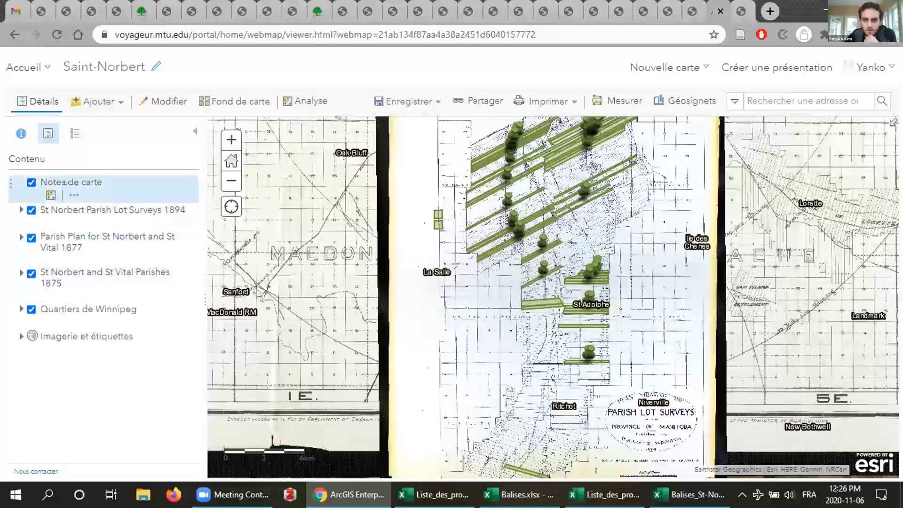
scroll(573, 227, up, 2)
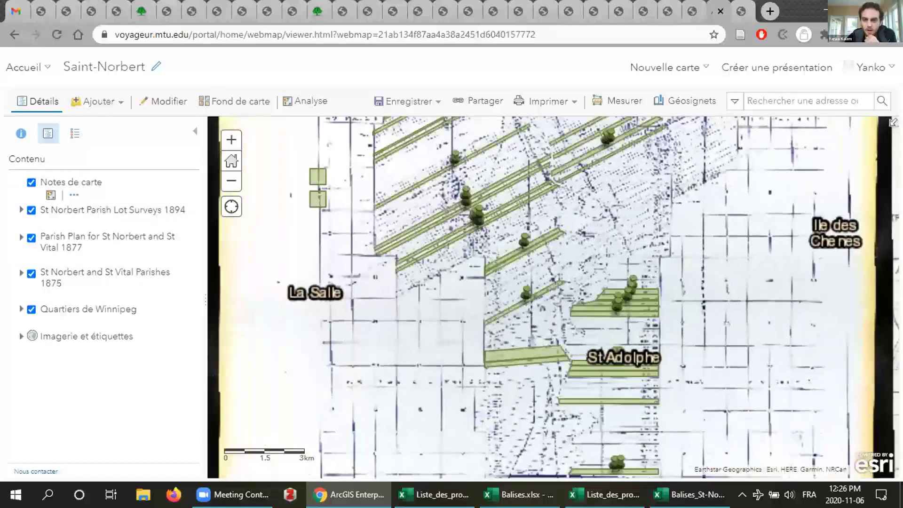
scroll(573, 228, up, 1)
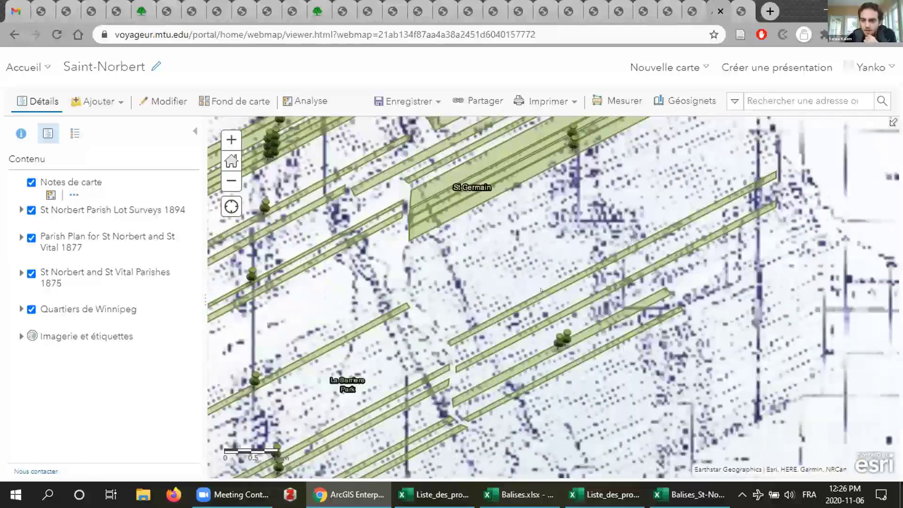
click(540, 297)
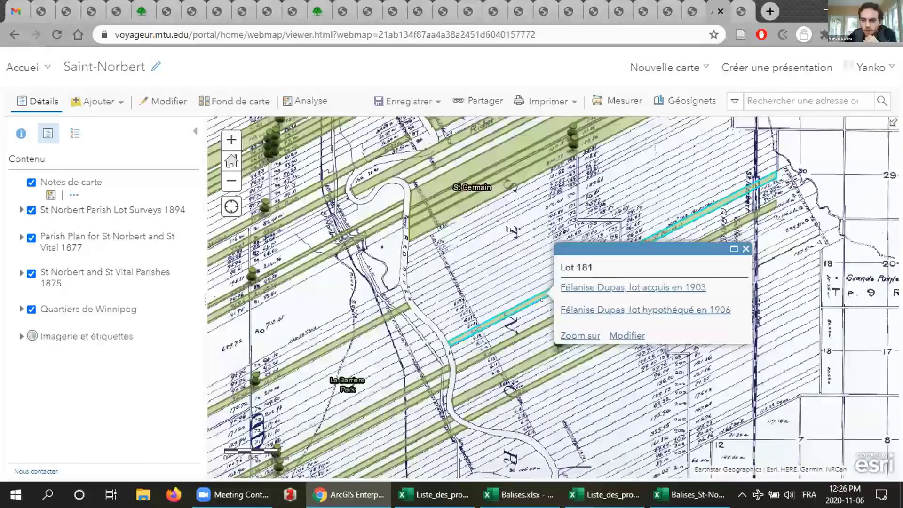
right_click(585, 288)
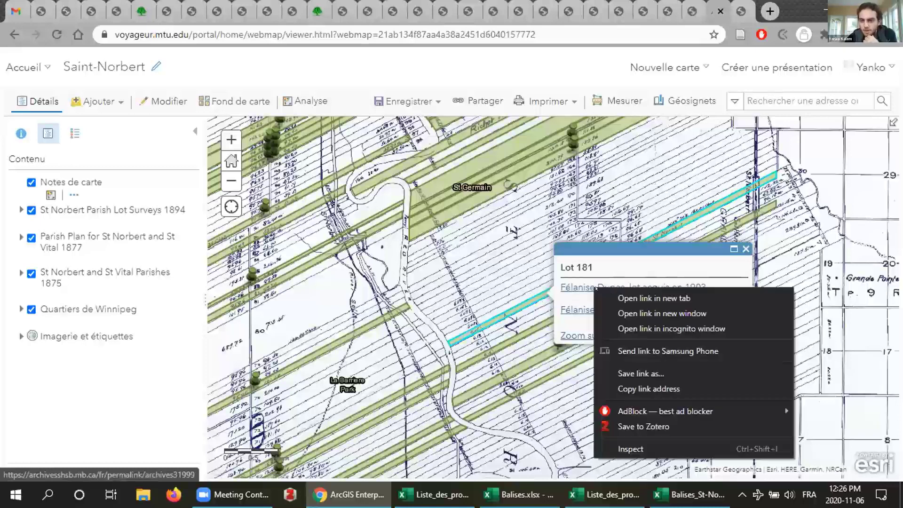
click(612, 295)
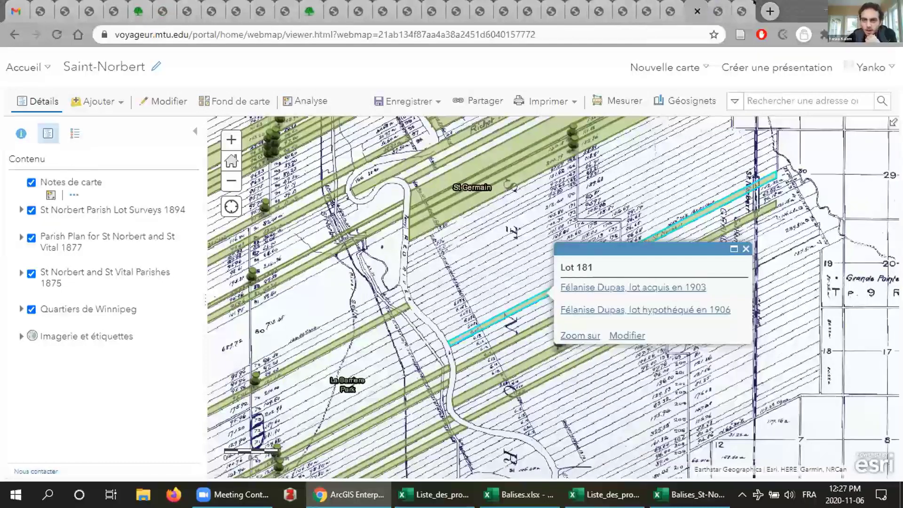
click(718, 12)
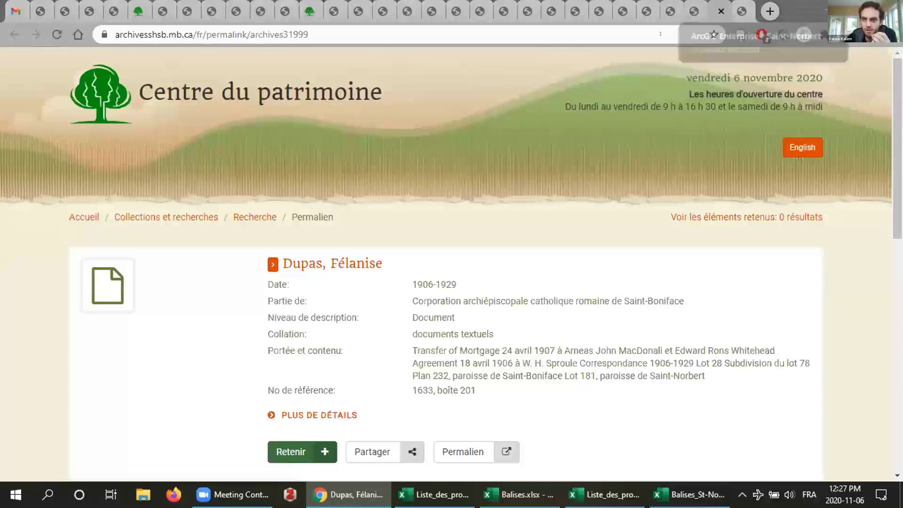
Step: Return from the Dupas, Félanise archive record to the Saint-Norbert map with Lot 181's popup
key(ctrl+shift+Tab)
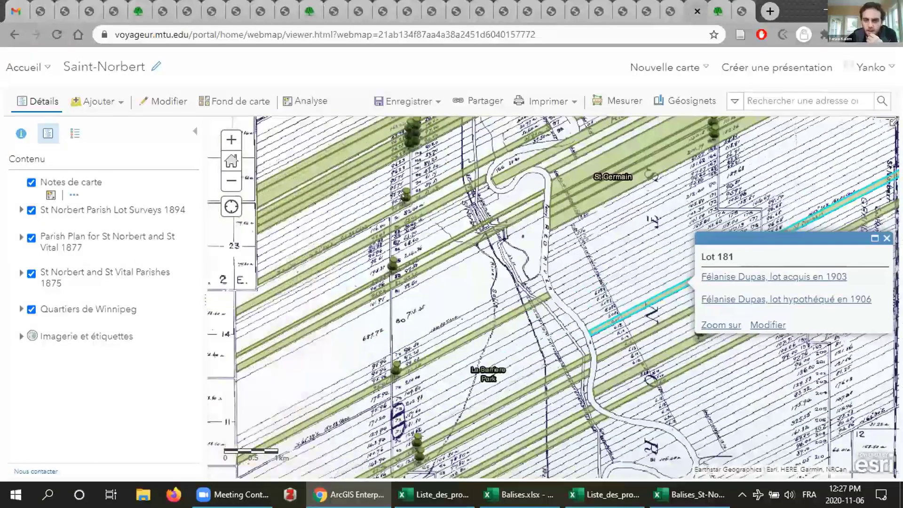
Step: From Lot 92's popup, go to its second record and open the La Barrière photographs item
click(416, 206)
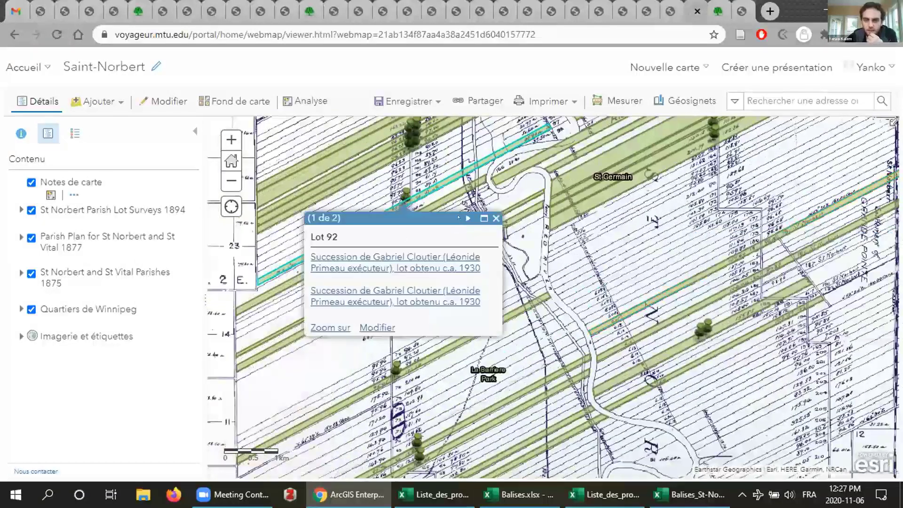
click(467, 217)
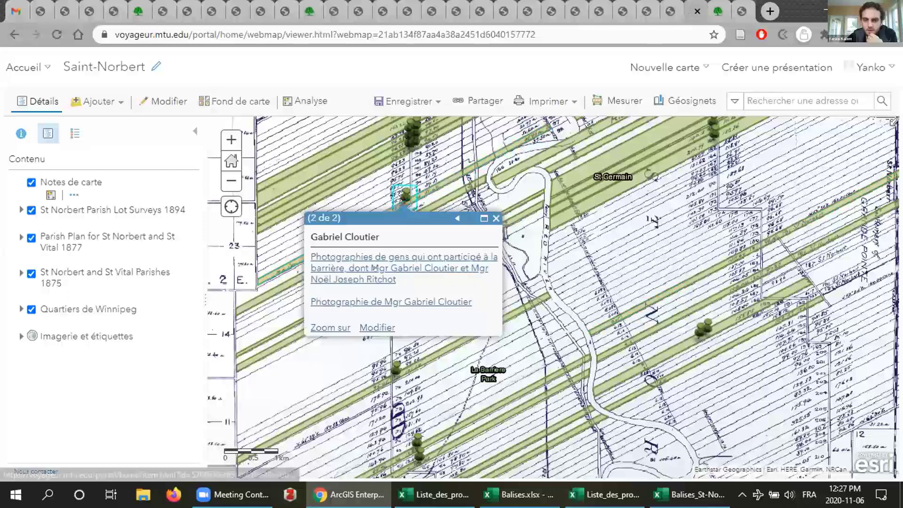
click(493, 257)
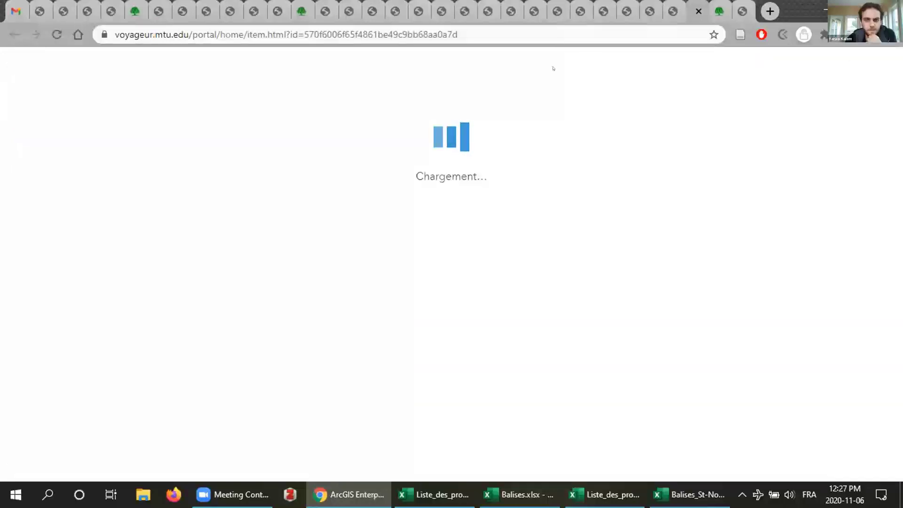
Step: List all 286 of the account's own items under My content, newest modified first
click(734, 6)
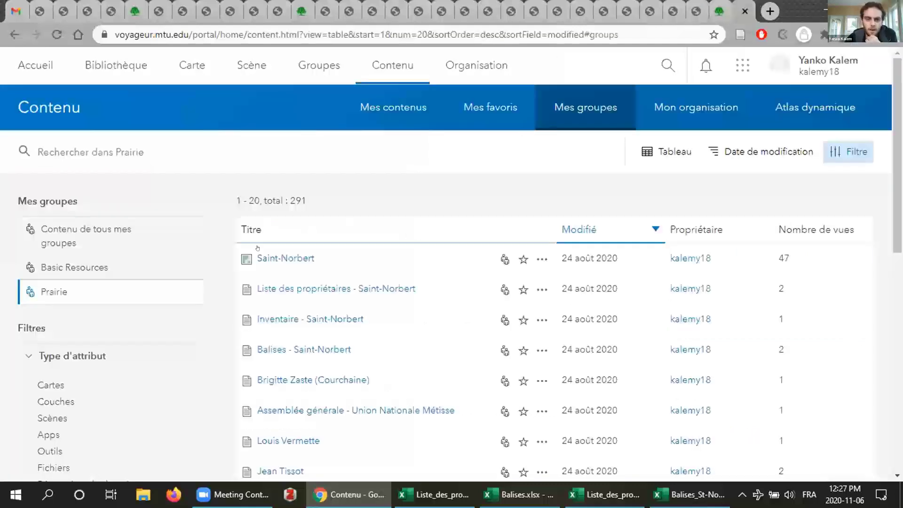
scroll(363, 215, down, 2)
scroll(363, 215, down, 3)
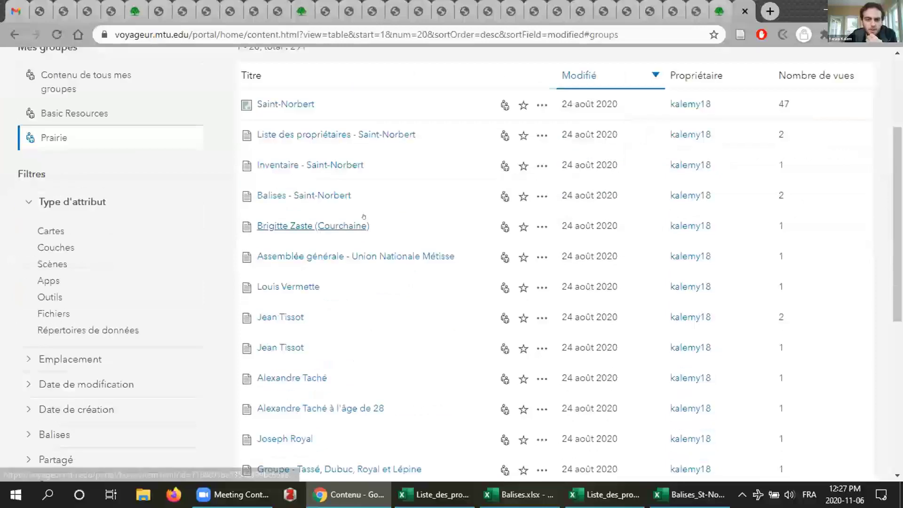
scroll(363, 215, up, 5)
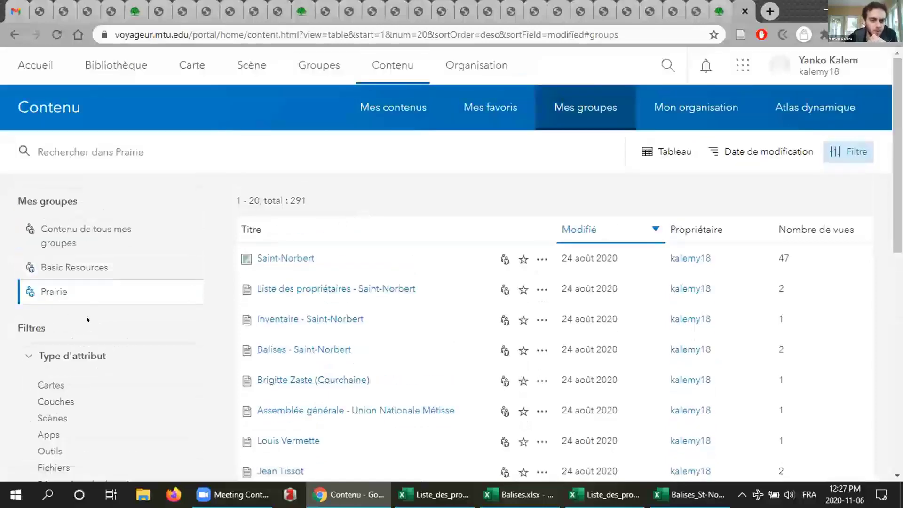
click(393, 107)
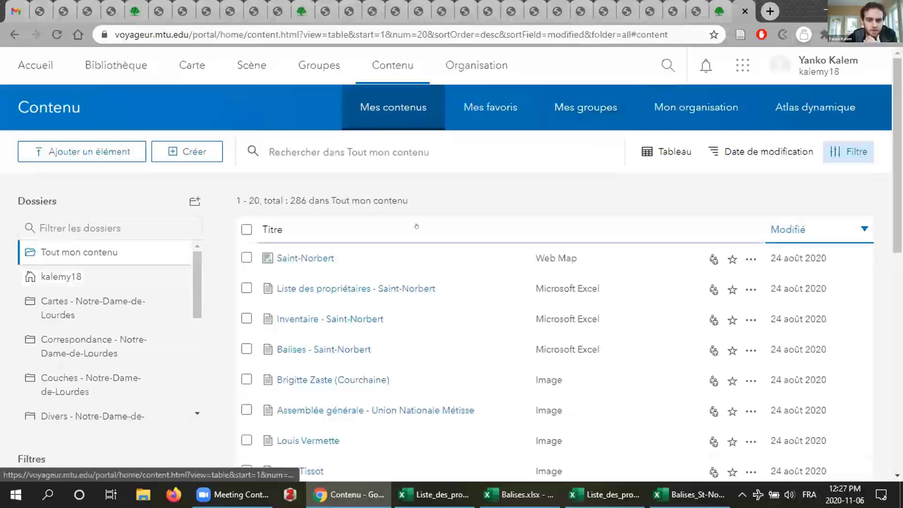
scroll(417, 227, down, 10)
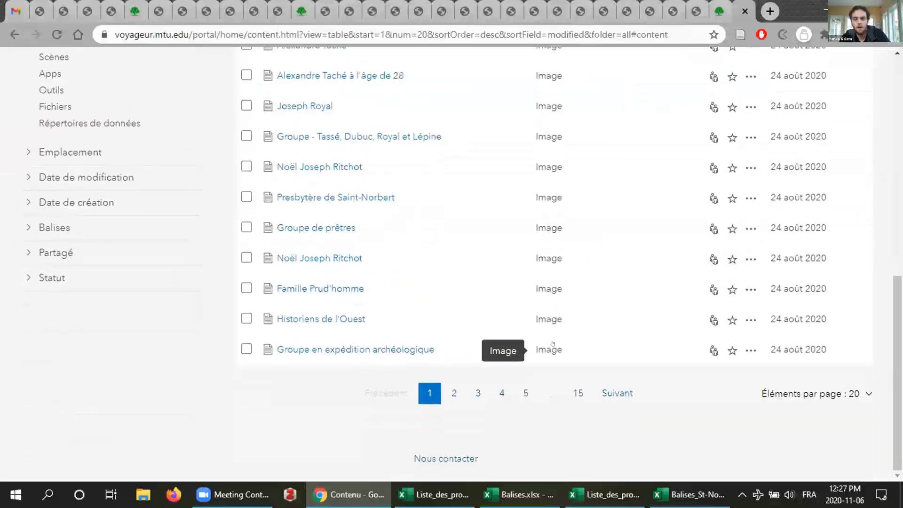
scroll(585, 384, up, 10)
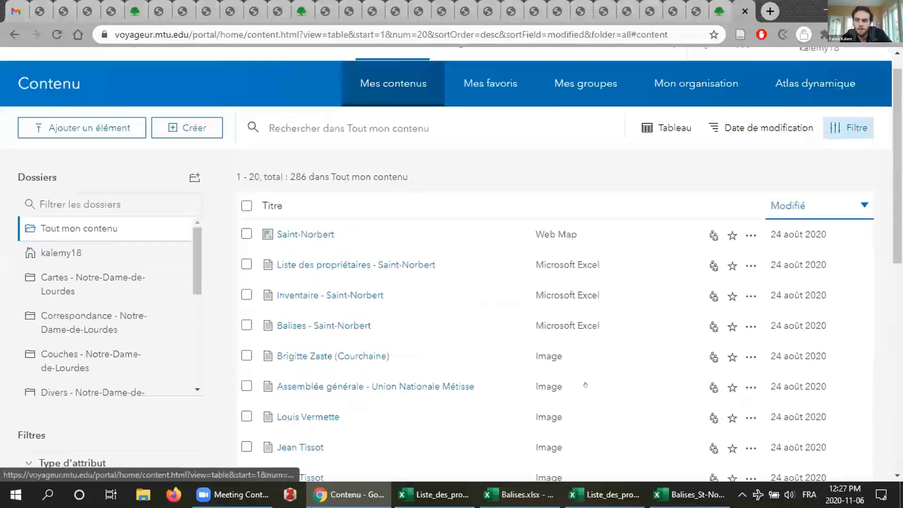
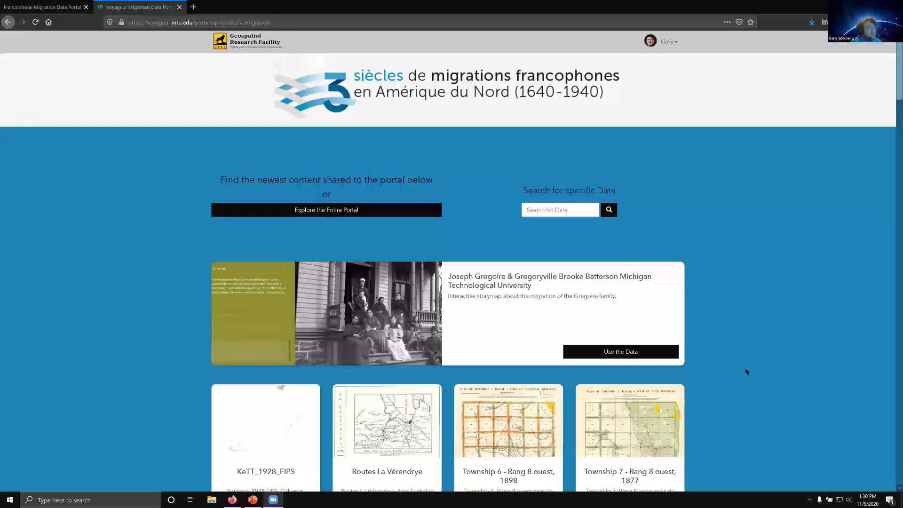
Step: Scroll down the migration portal page to the Grands-Lacs study-site entry
scroll(733, 286, down, 5)
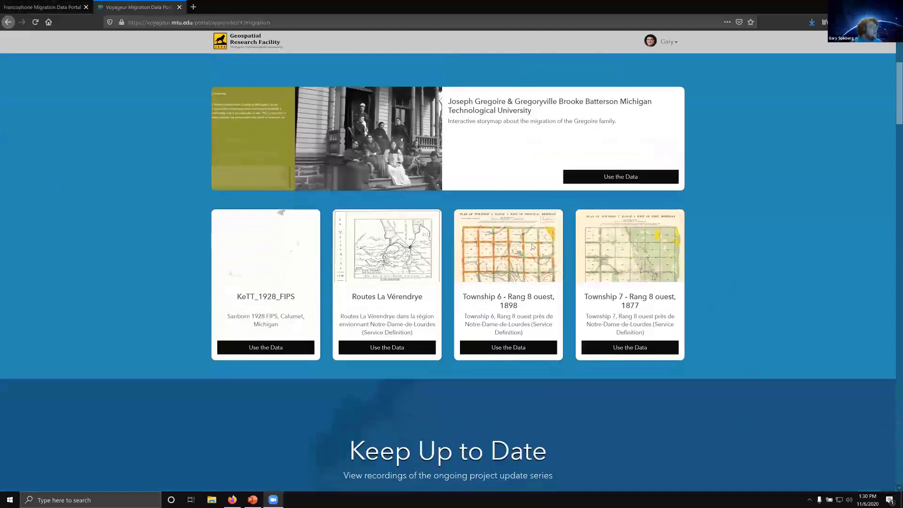
scroll(613, 330, up, 4)
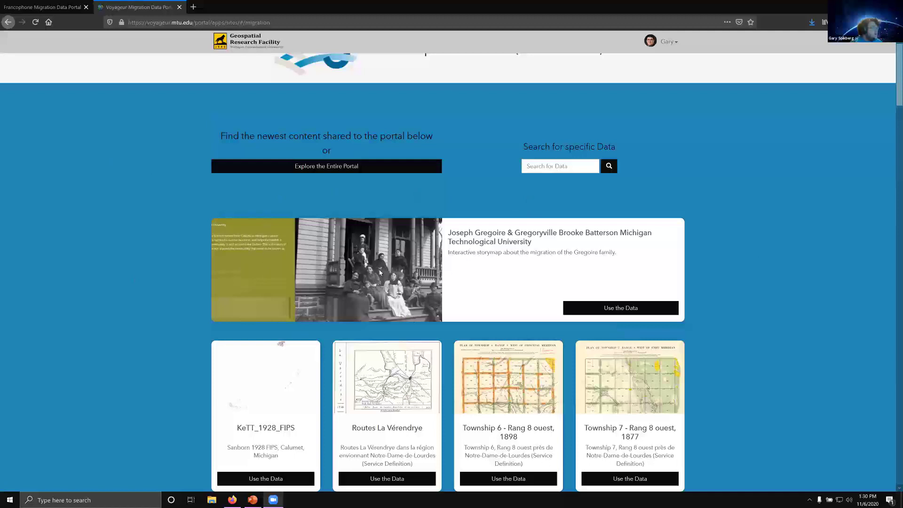
scroll(378, 271, down, 1)
scroll(477, 132, down, 1)
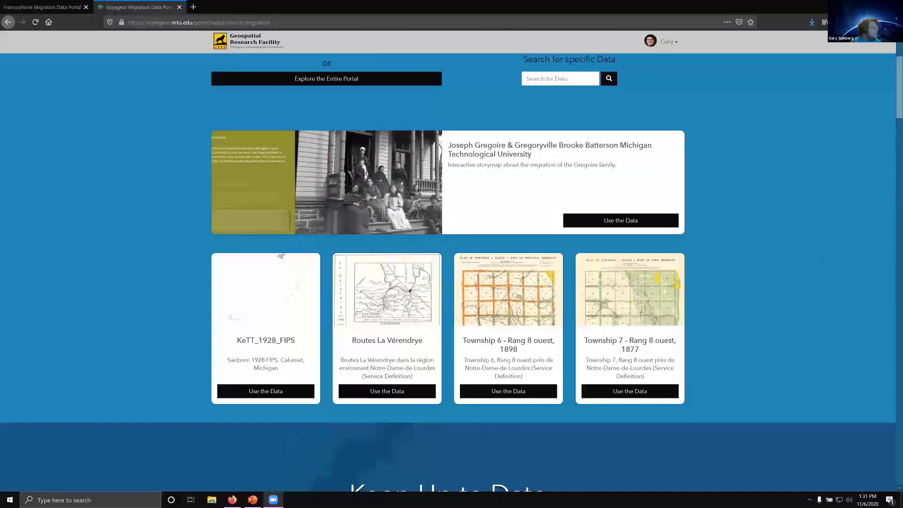
scroll(293, 306, down, 1)
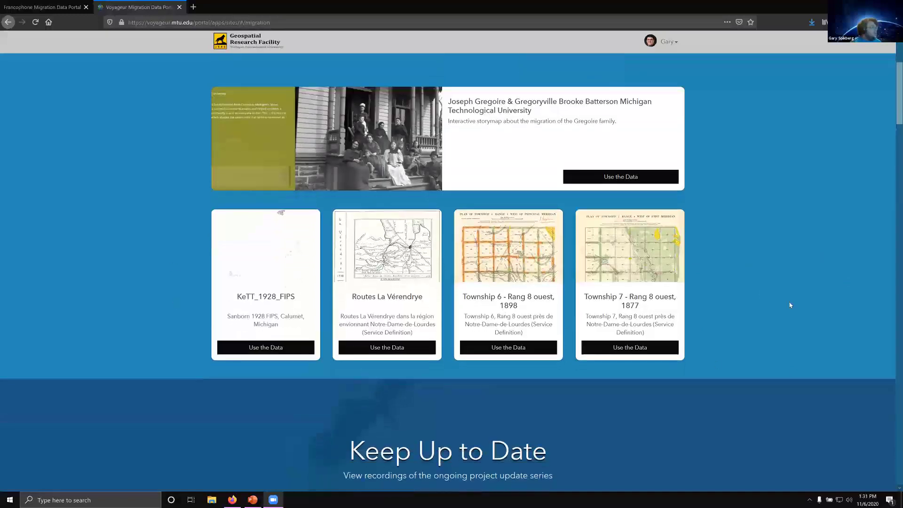
scroll(790, 304, down, 7)
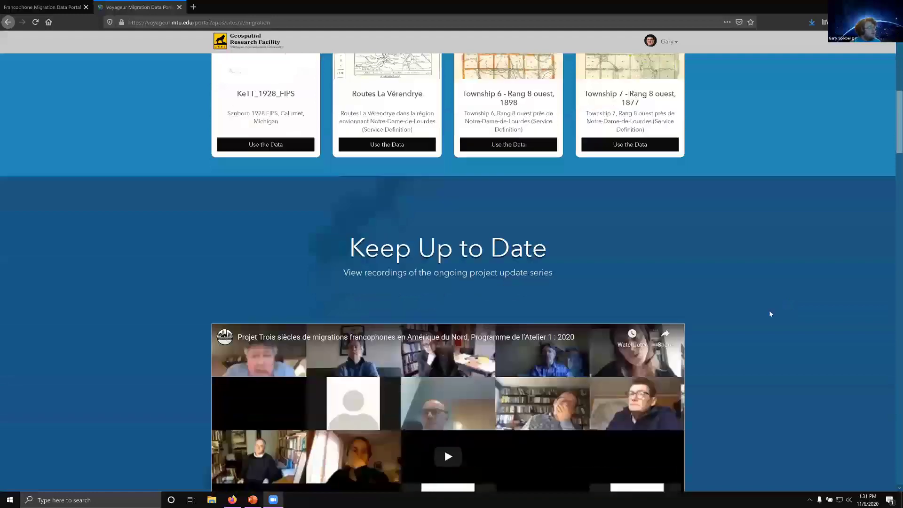
scroll(819, 279, down, 4)
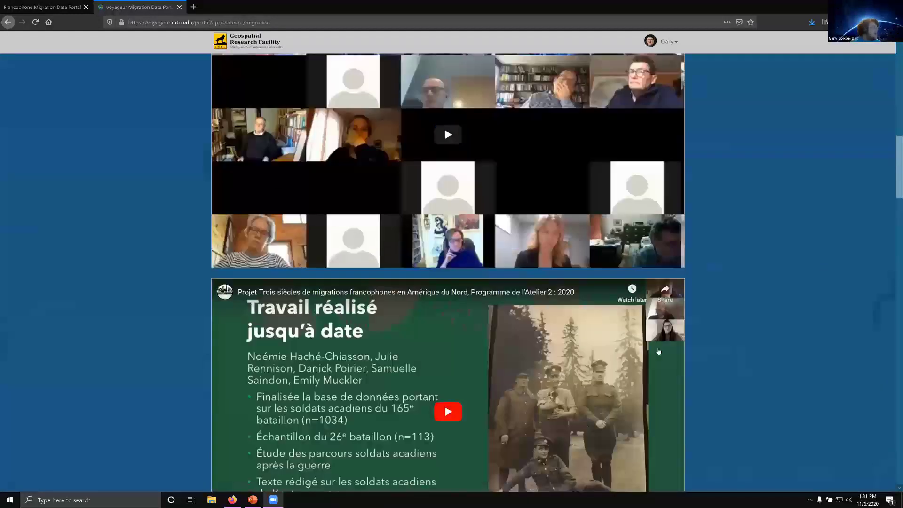
scroll(521, 260, down, 5)
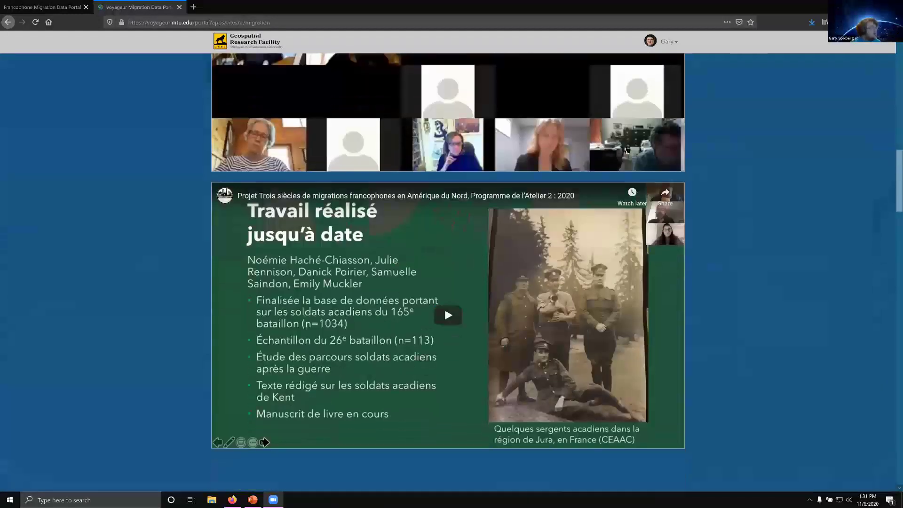
scroll(571, 148, down, 6)
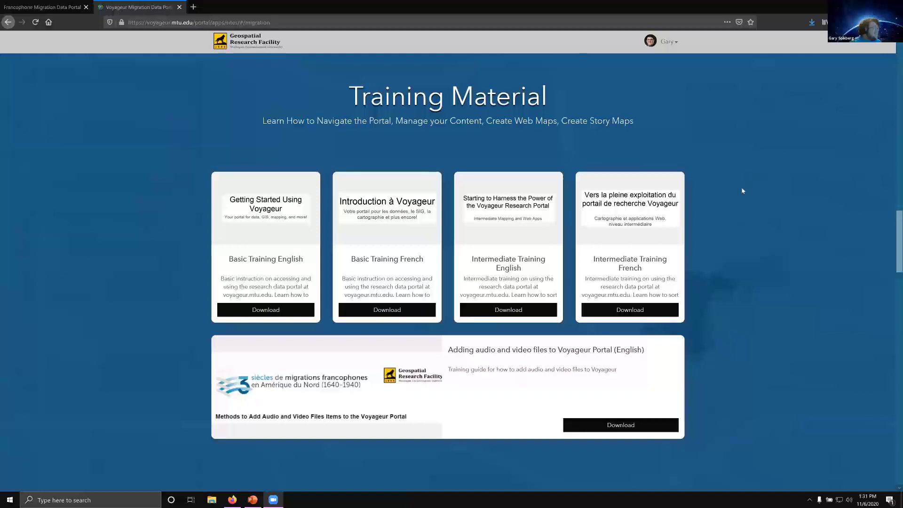
scroll(743, 191, down, 3)
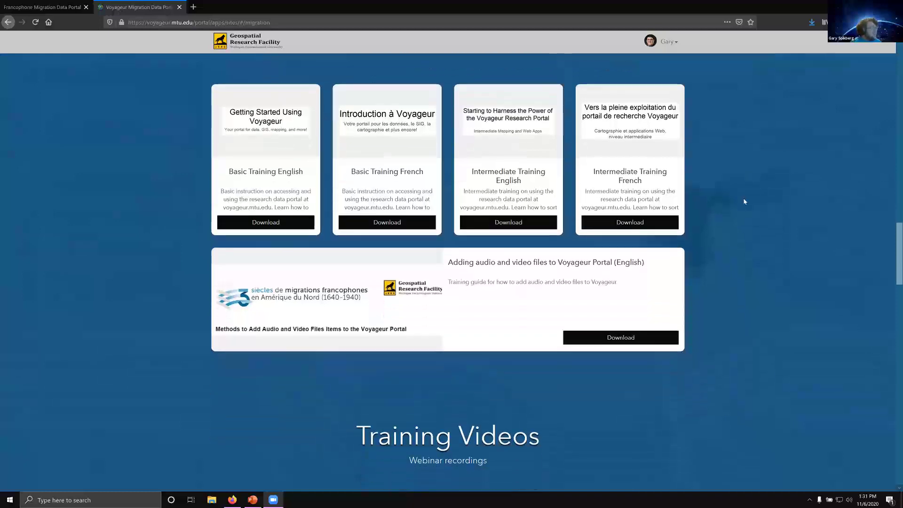
scroll(743, 207, up, 1)
scroll(743, 210, down, 1)
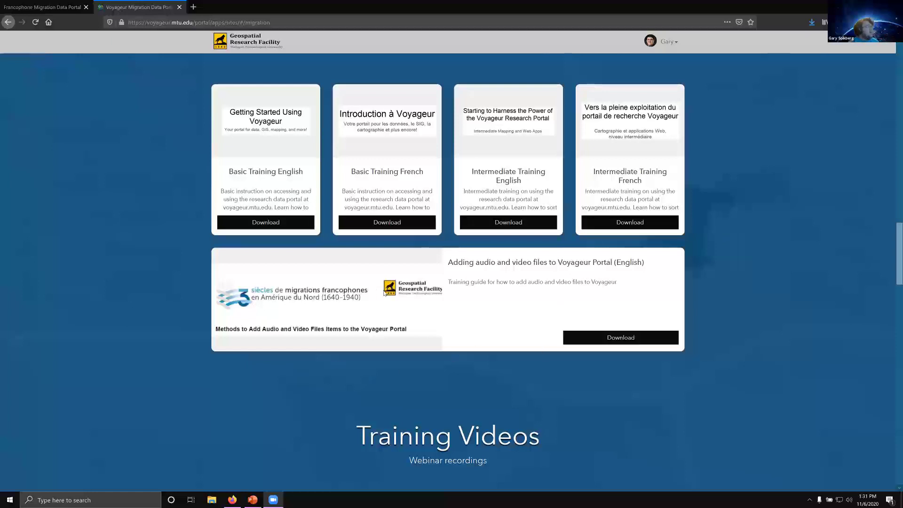
scroll(452, 341, down, 2)
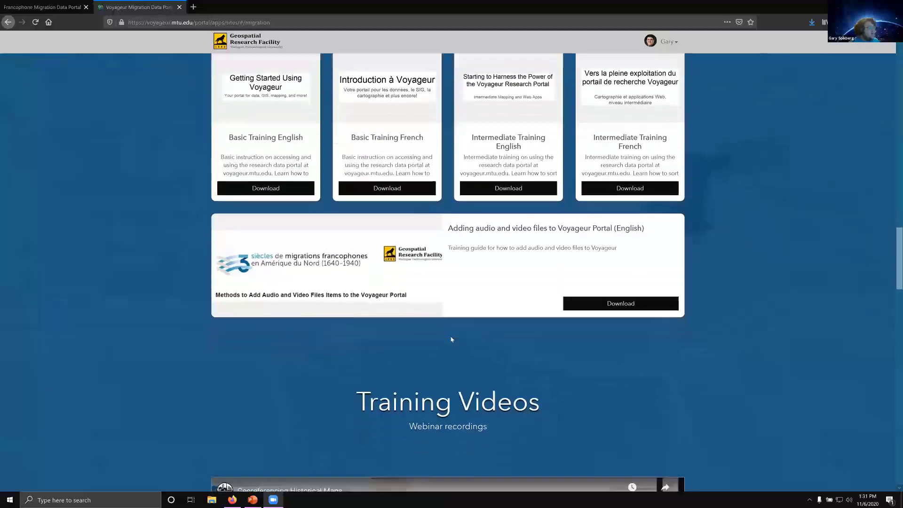
scroll(667, 210, up, 2)
scroll(667, 210, up, 1)
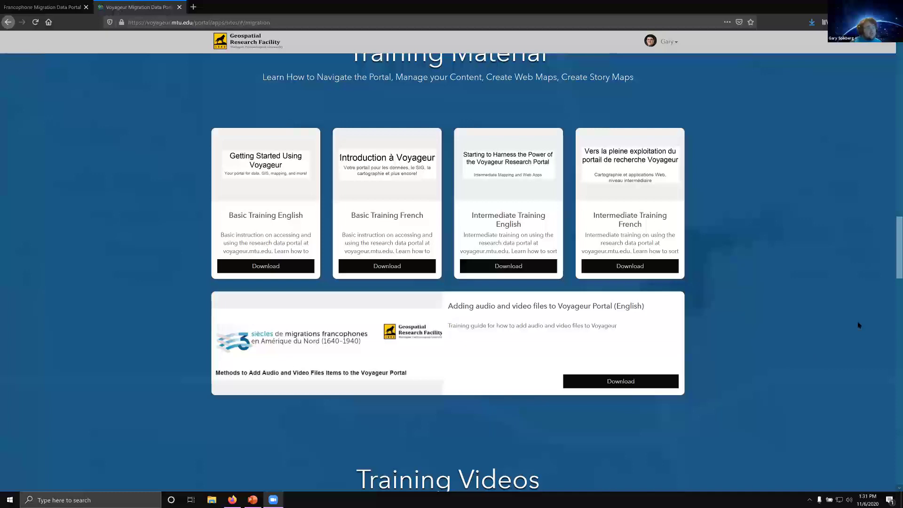
scroll(828, 324, down, 9)
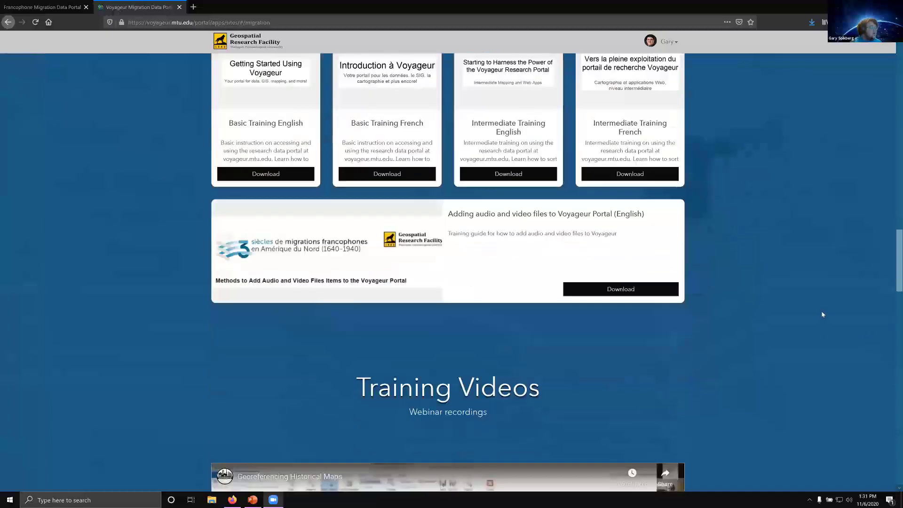
scroll(821, 303, down, 3)
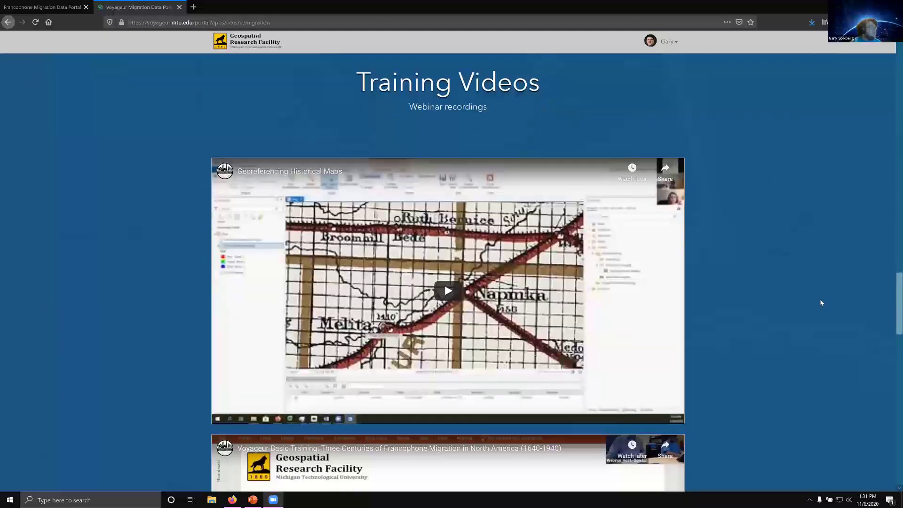
scroll(626, 64, up, 1)
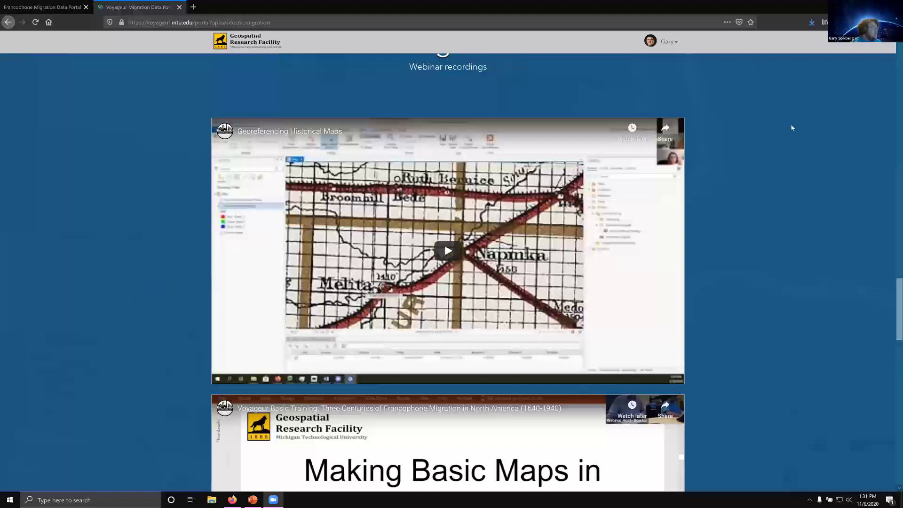
scroll(793, 125, down, 3)
scroll(795, 184, down, 4)
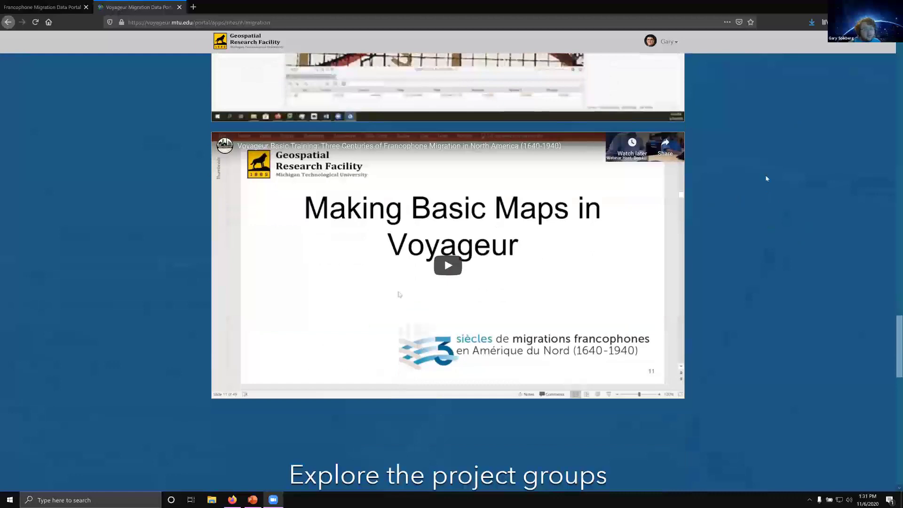
scroll(789, 211, down, 1)
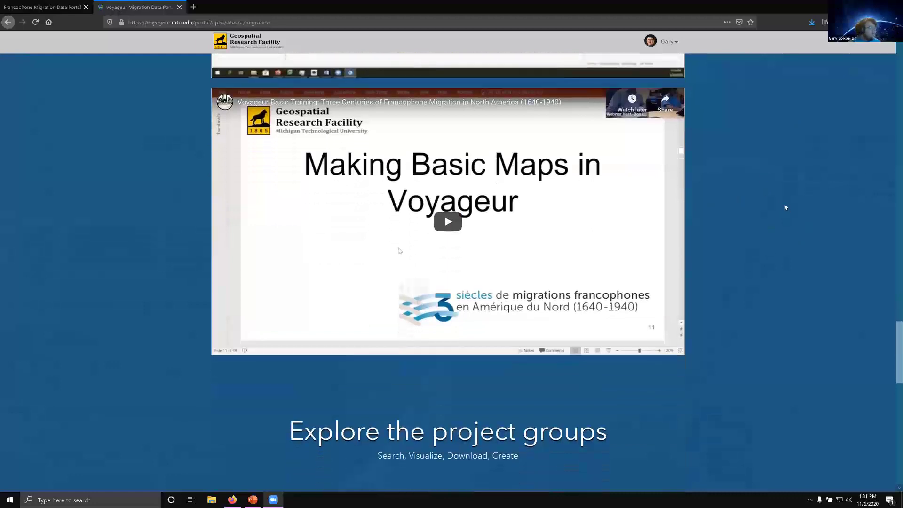
scroll(785, 203, down, 1)
scroll(785, 203, down, 9)
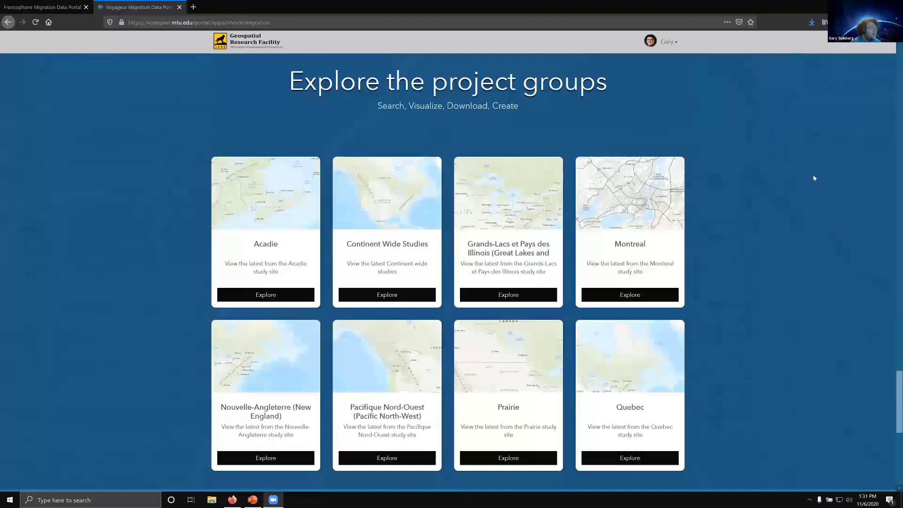
scroll(815, 177, down, 1)
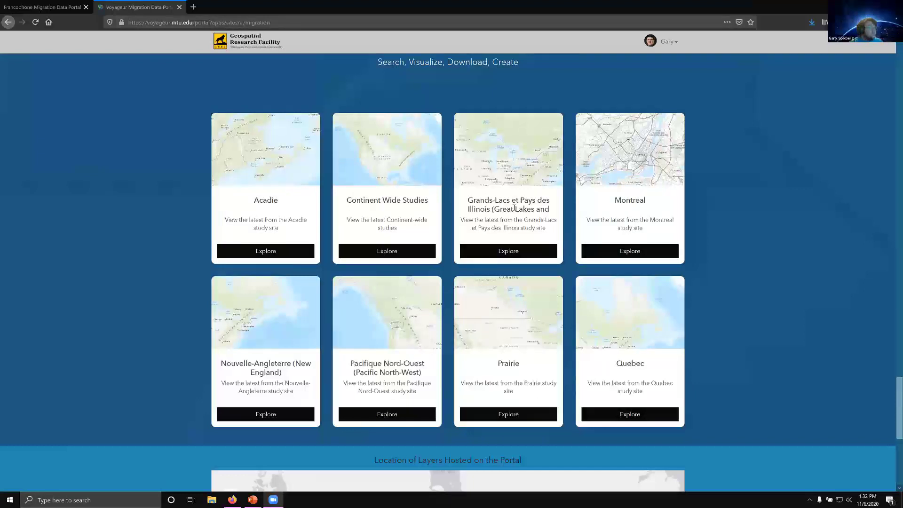
Step: Open the Grands-Lacs et Pays des Illinois study site in a new tab and browse its seven datasets
right_click(491, 251)
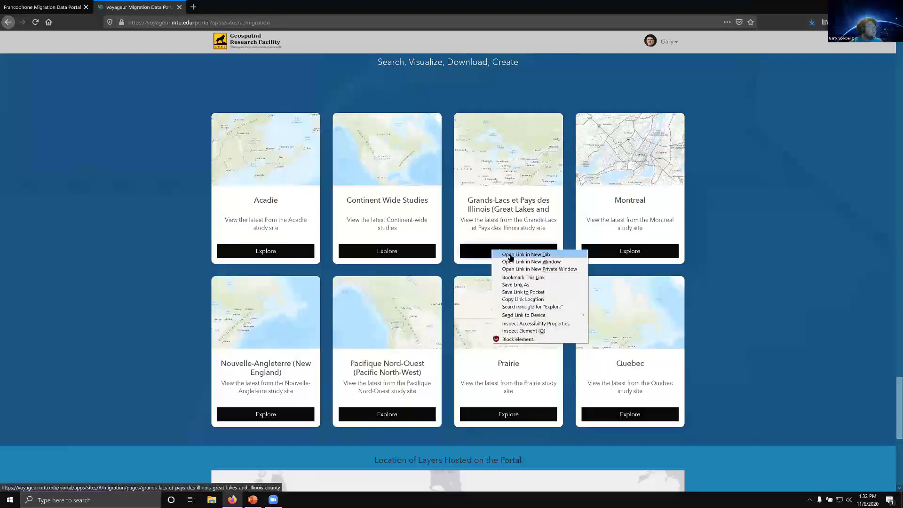
click(511, 257)
click(233, 7)
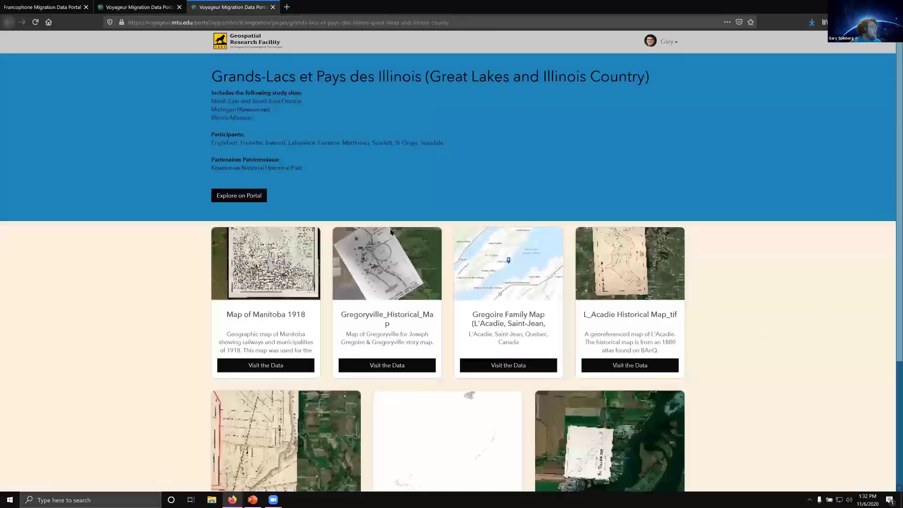
scroll(391, 231, down, 3)
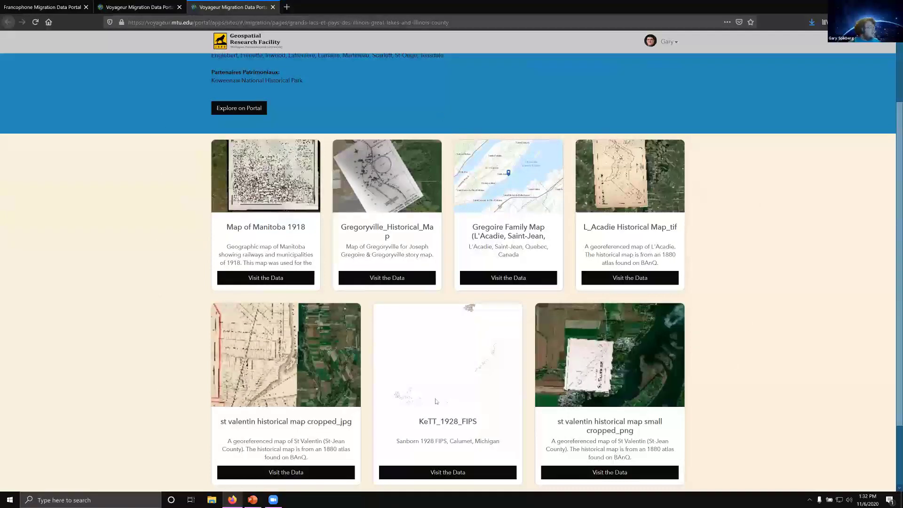
scroll(415, 344, down, 1)
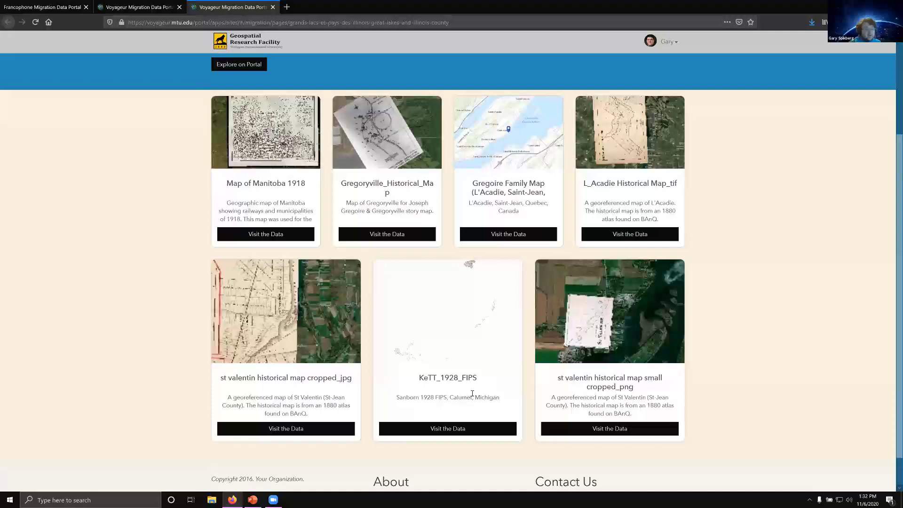
scroll(438, 408, up, 1)
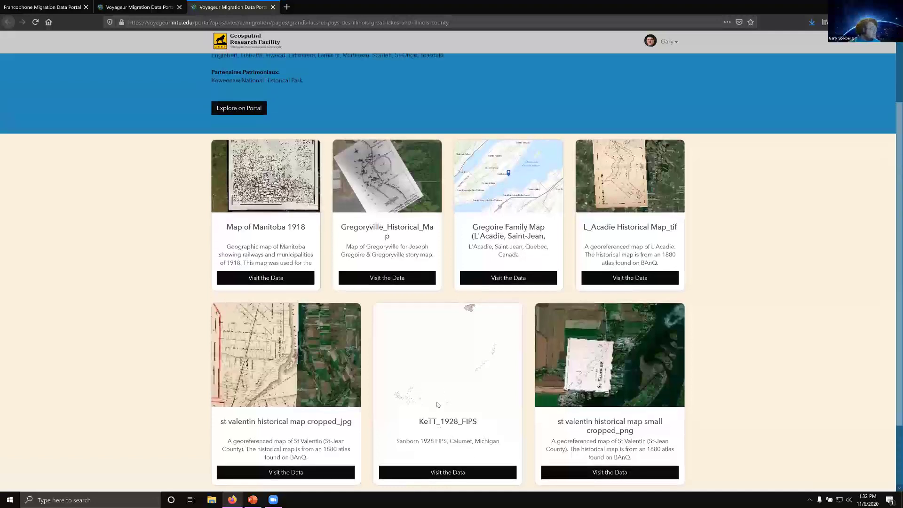
scroll(438, 409, down, 1)
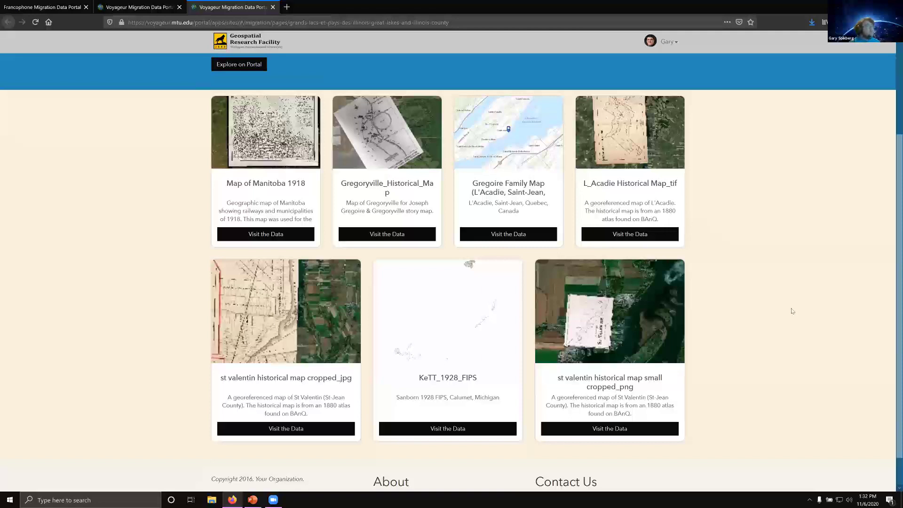
scroll(791, 313, up, 2)
scroll(514, 374, down, 2)
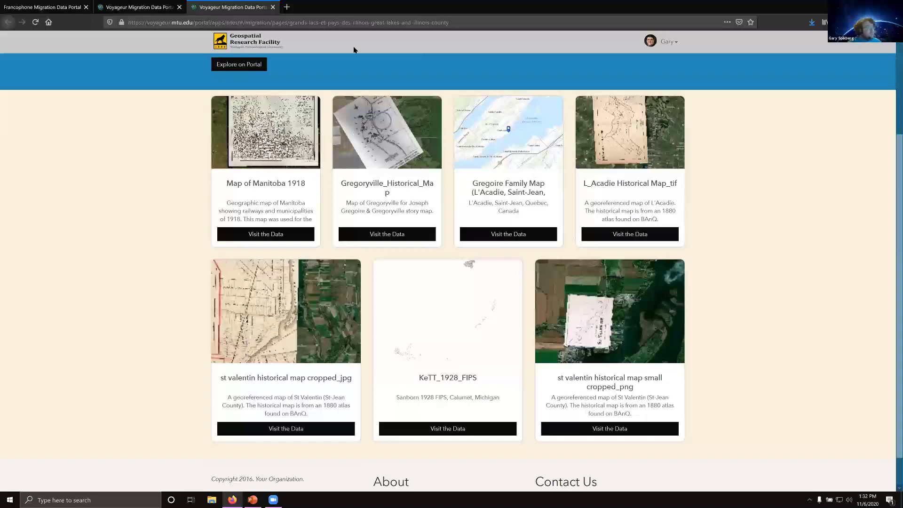
scroll(355, 50, up, 1)
Step: Return to the migration portal tab and scroll up to the search box and Use the Data cards
click(142, 5)
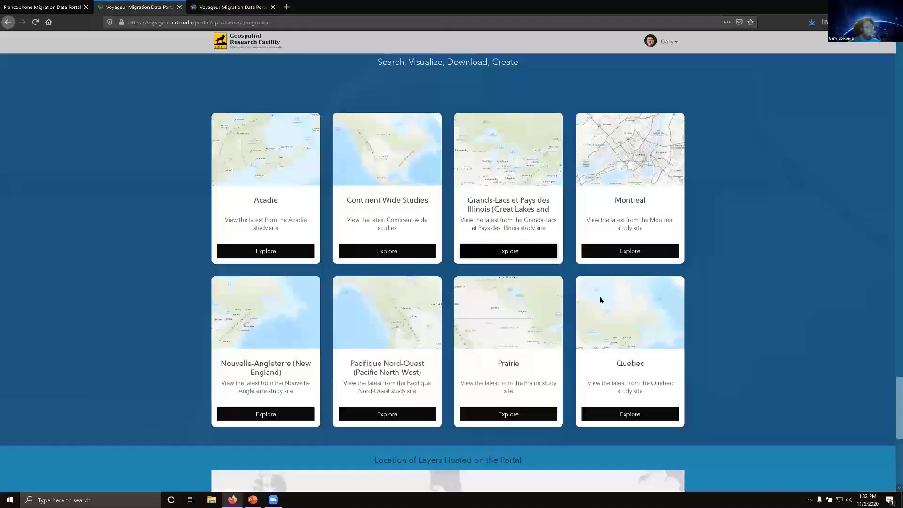
scroll(776, 365, down, 5)
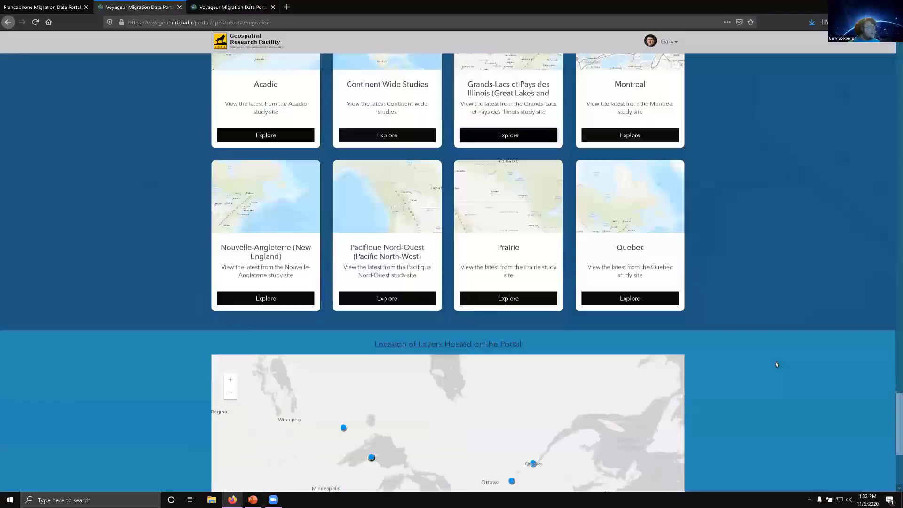
scroll(702, 268, down, 2)
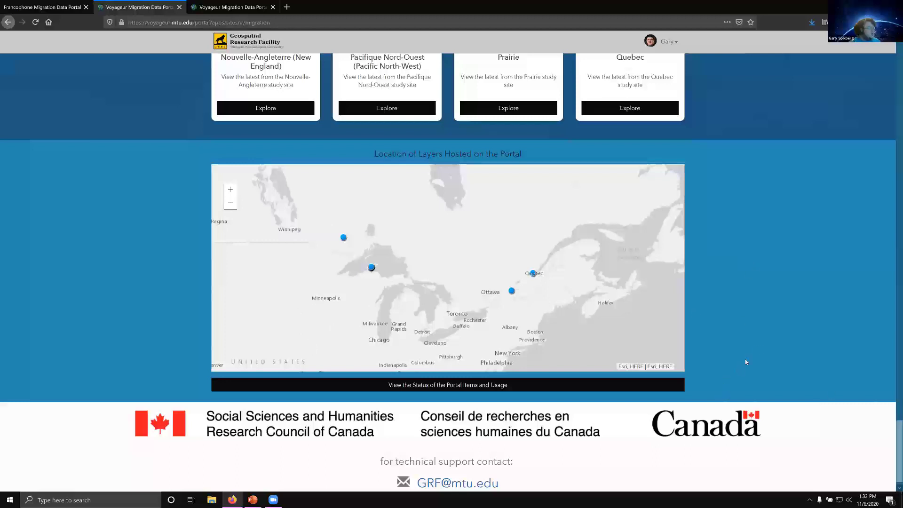
scroll(751, 338, up, 1)
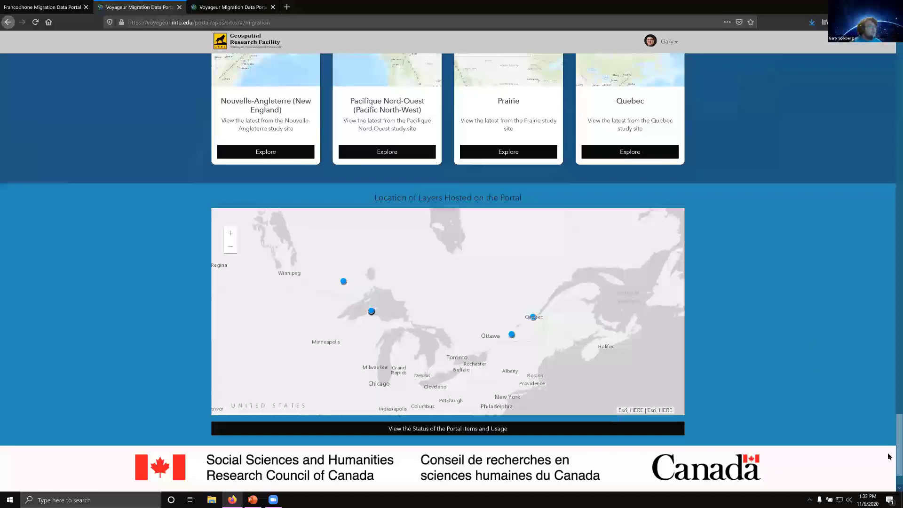
scroll(891, 410, up, 2)
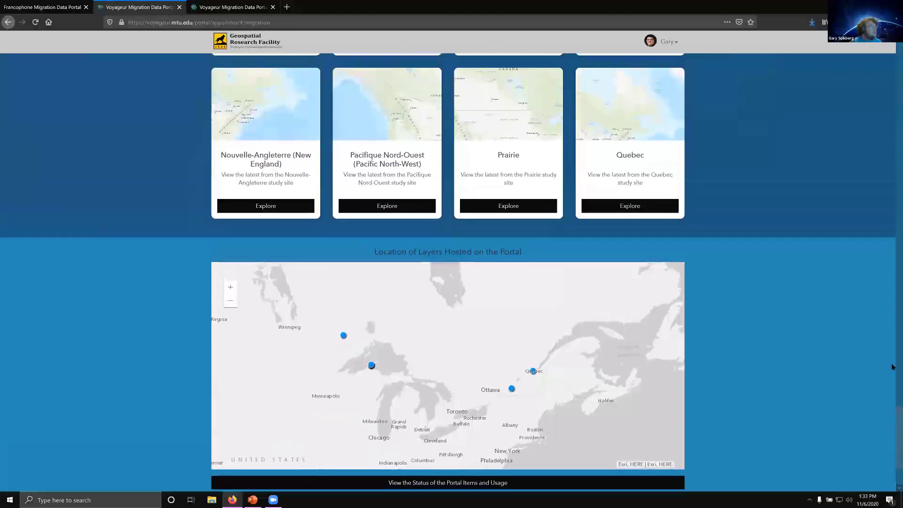
scroll(892, 366, up, 15)
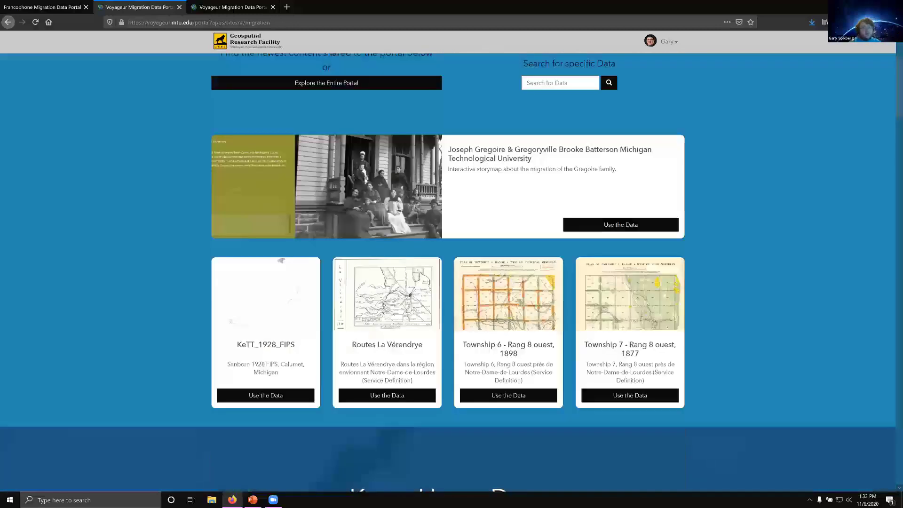
scroll(448, 273, up, 3)
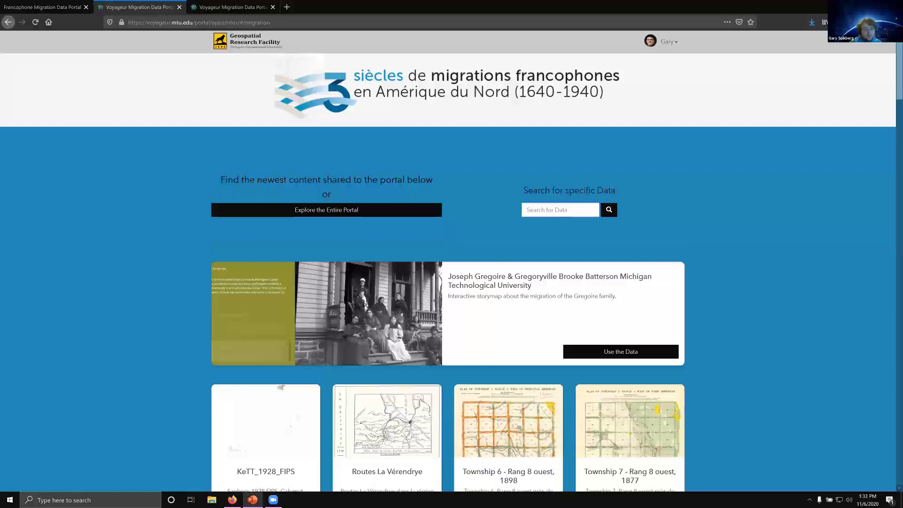
key(alt+Tab)
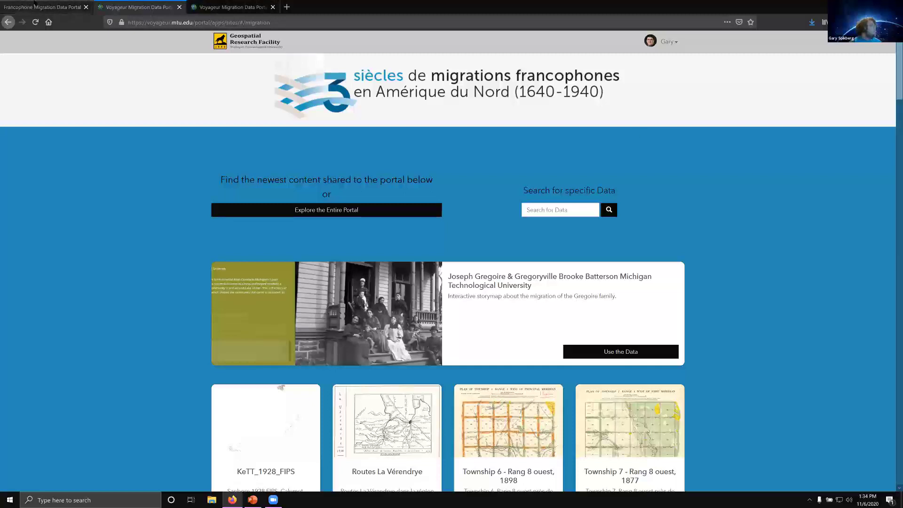
click(29, 5)
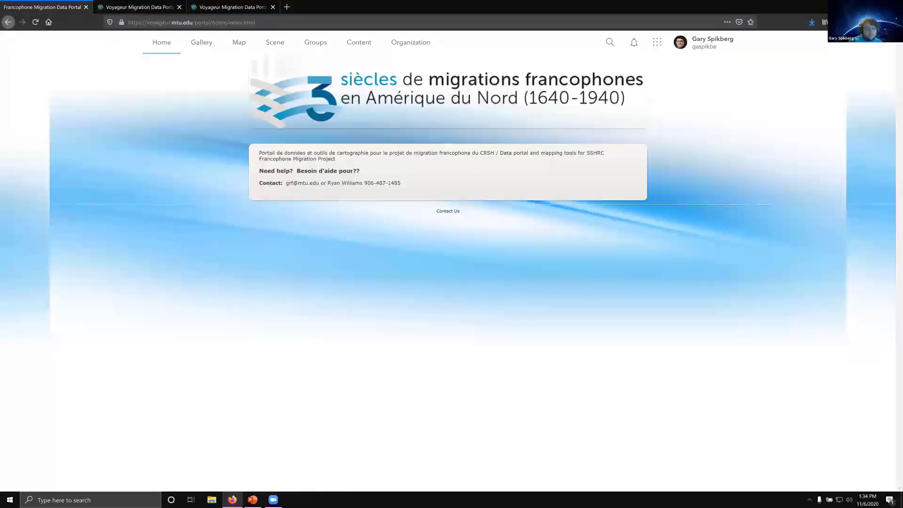
click(252, 499)
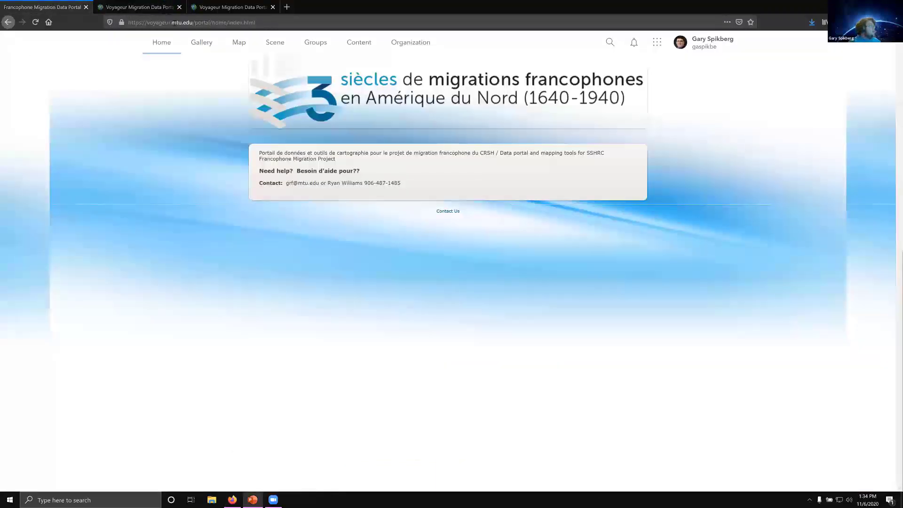
click(174, 22)
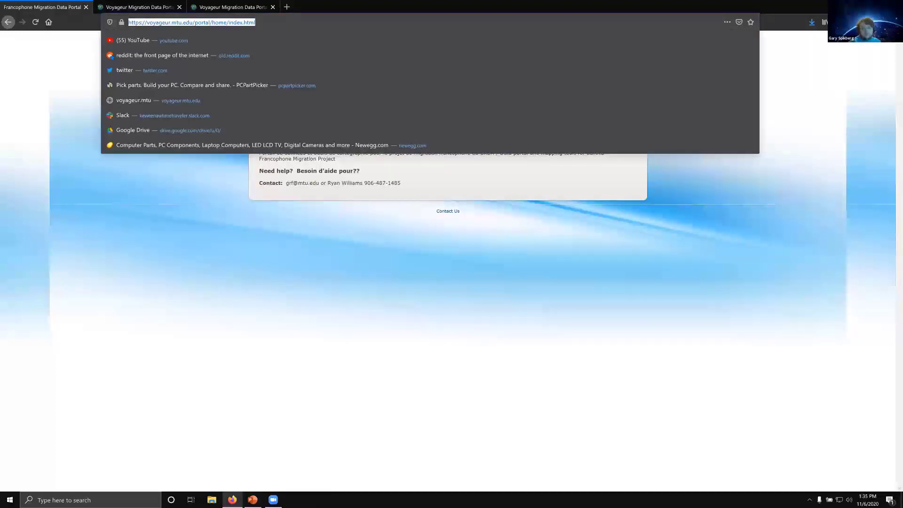
key(Escape)
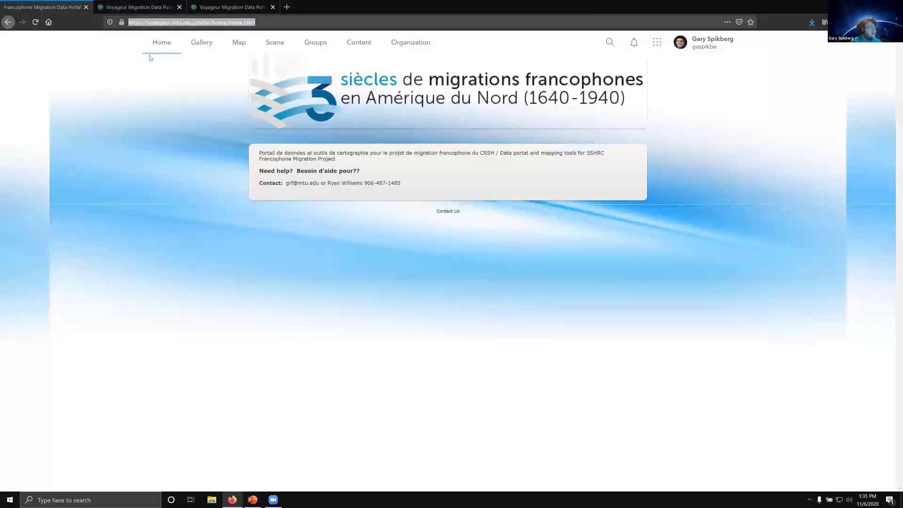
click(120, 6)
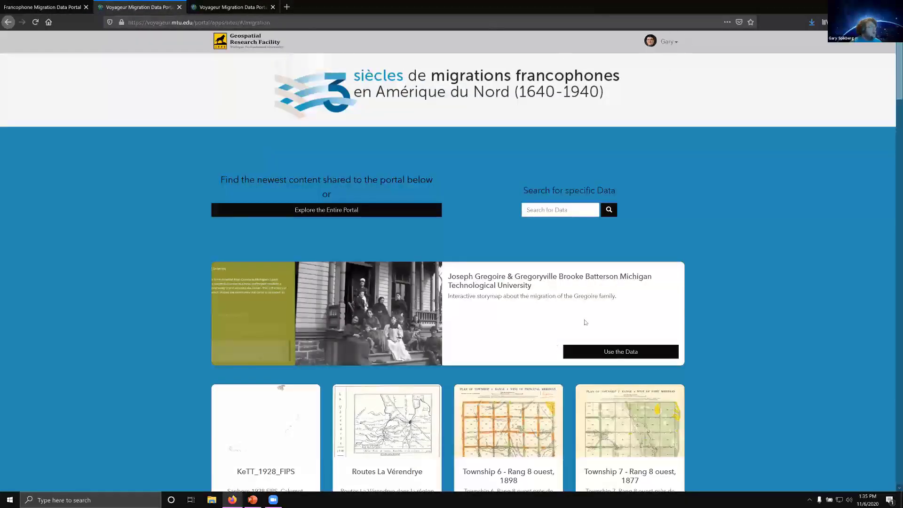
Step: View the signed-in user's My Profile page from the account menu
scroll(586, 323, down, 1)
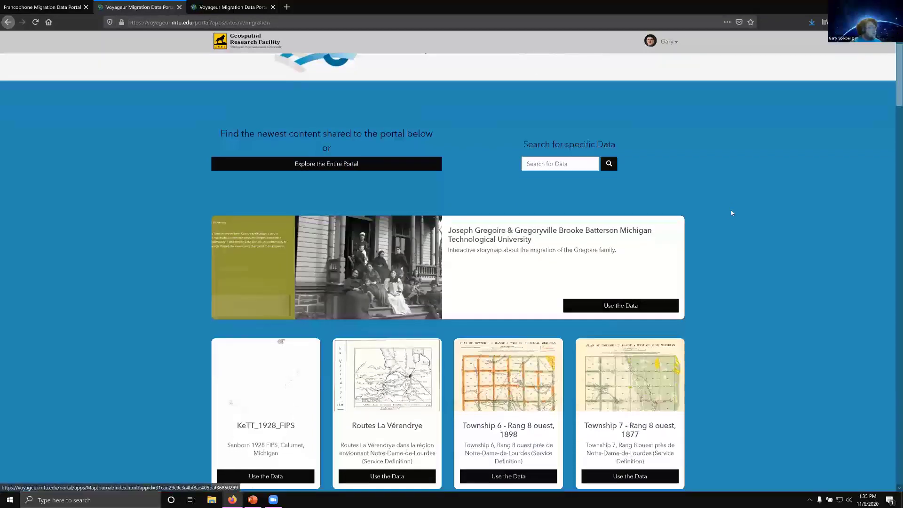
scroll(731, 214, down, 1)
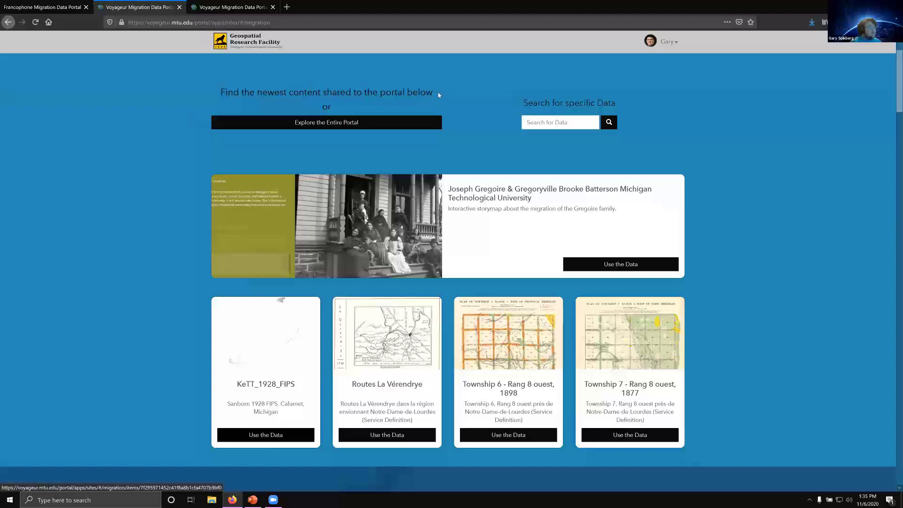
scroll(656, 40, up, 2)
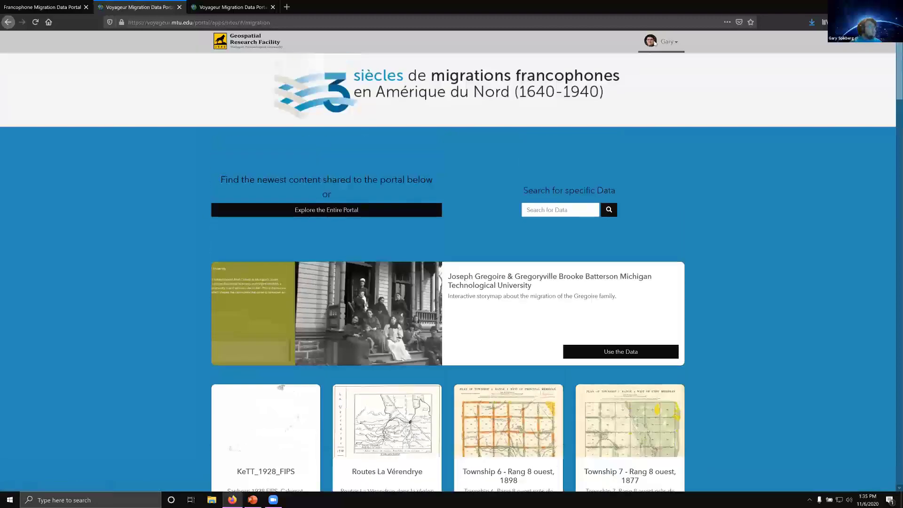
click(678, 45)
click(629, 66)
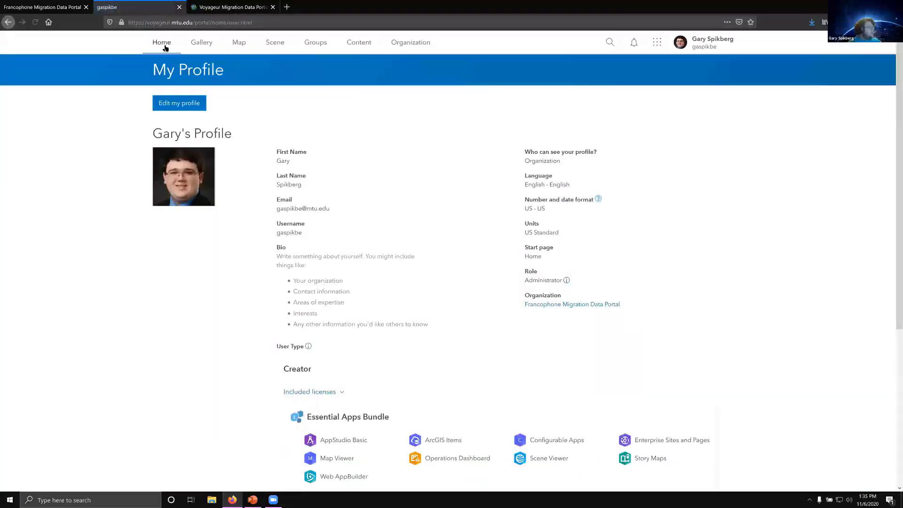
Step: Go to the portal home page and sign out of the account
click(163, 42)
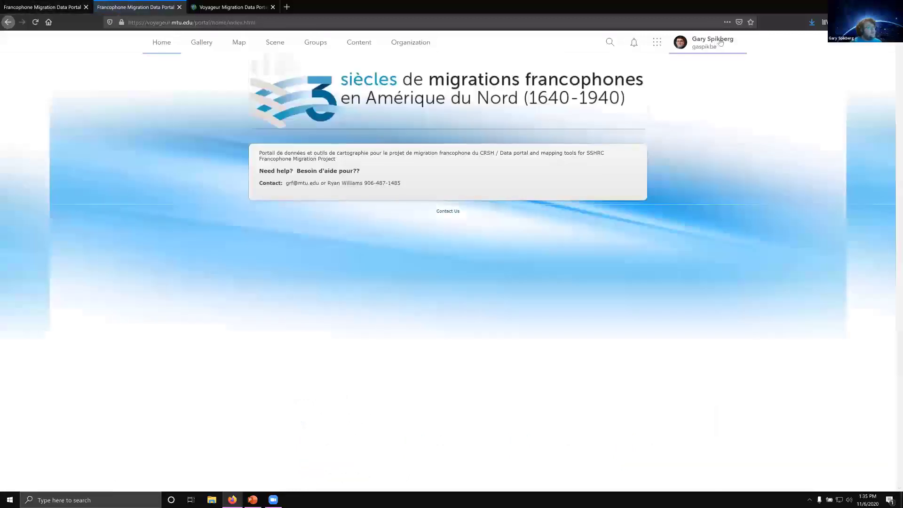
click(720, 43)
click(717, 186)
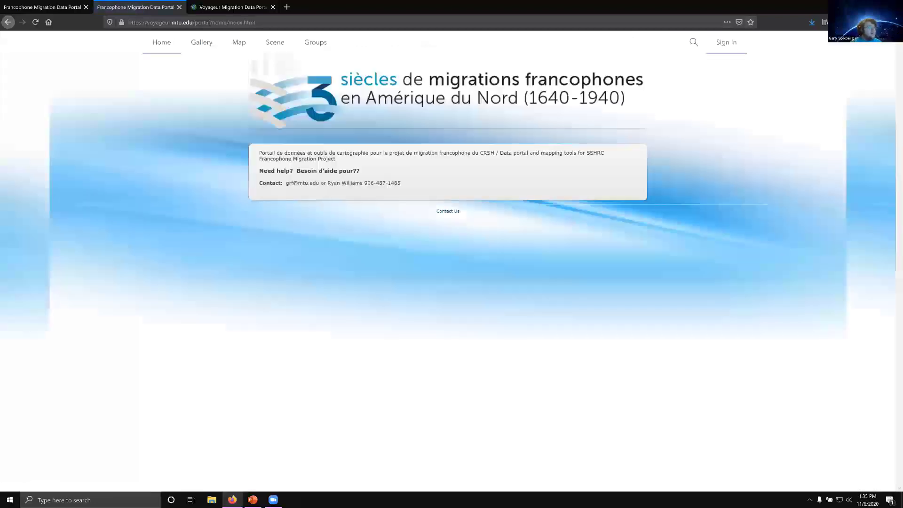
Step: Sign back in as administrator using the saved Firefox login
click(728, 43)
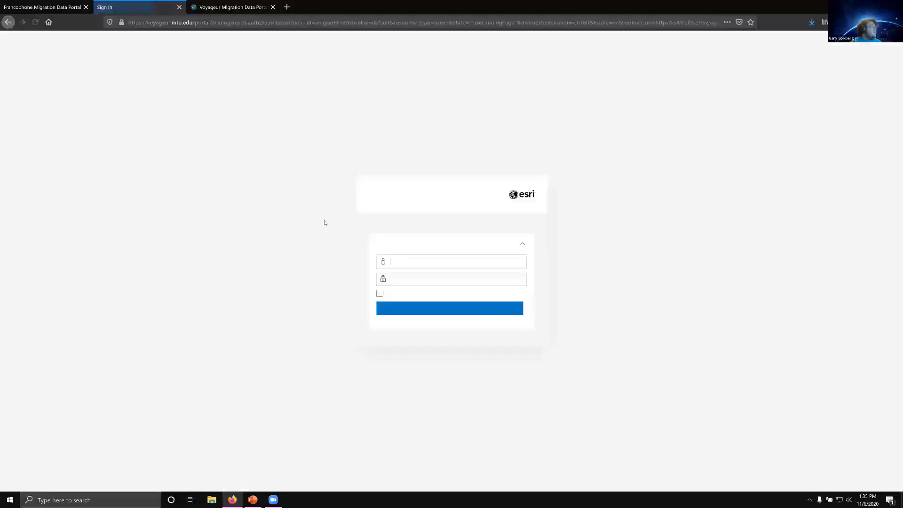
click(454, 259)
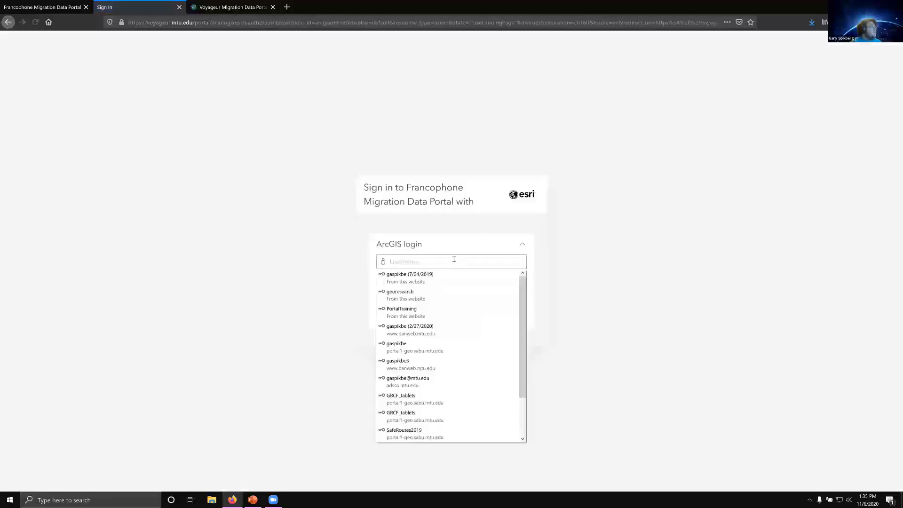
click(621, 243)
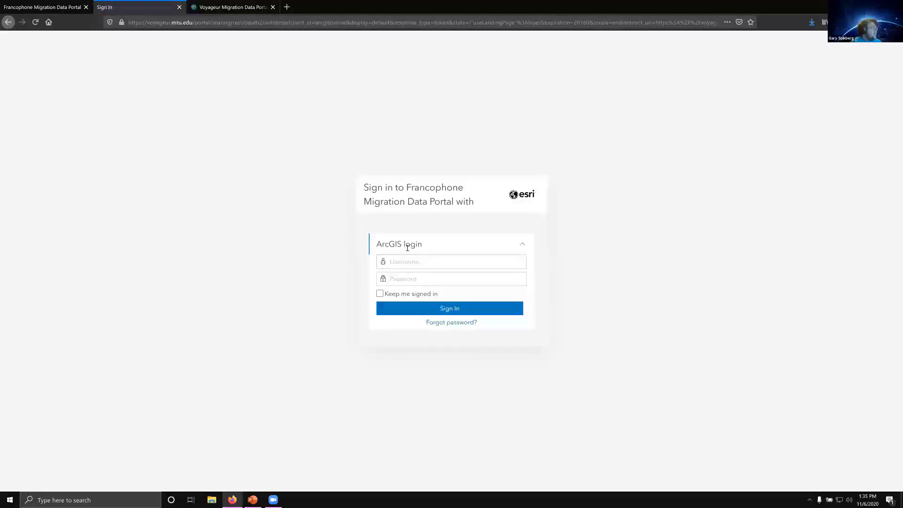
click(492, 267)
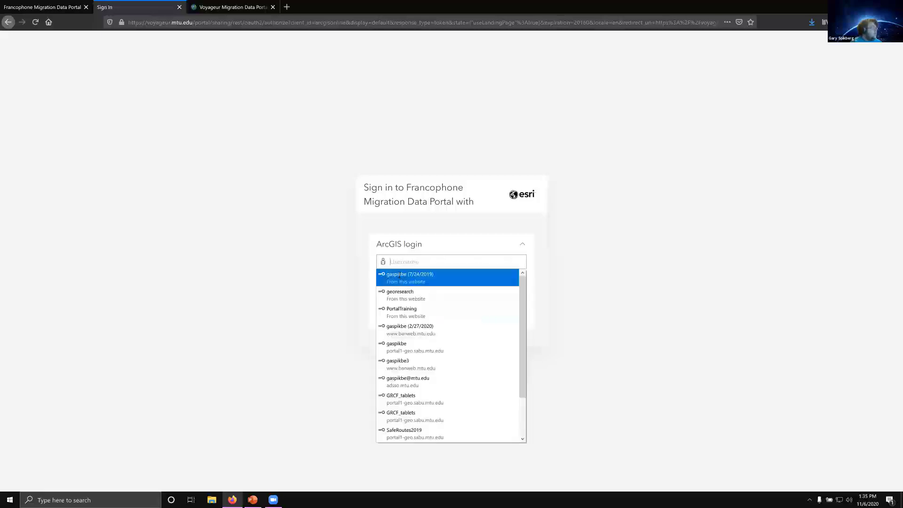
click(400, 273)
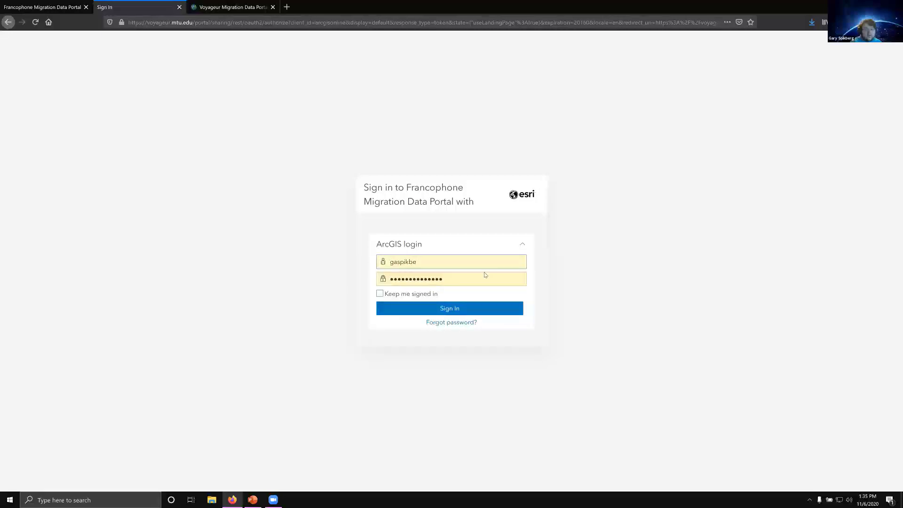
click(437, 312)
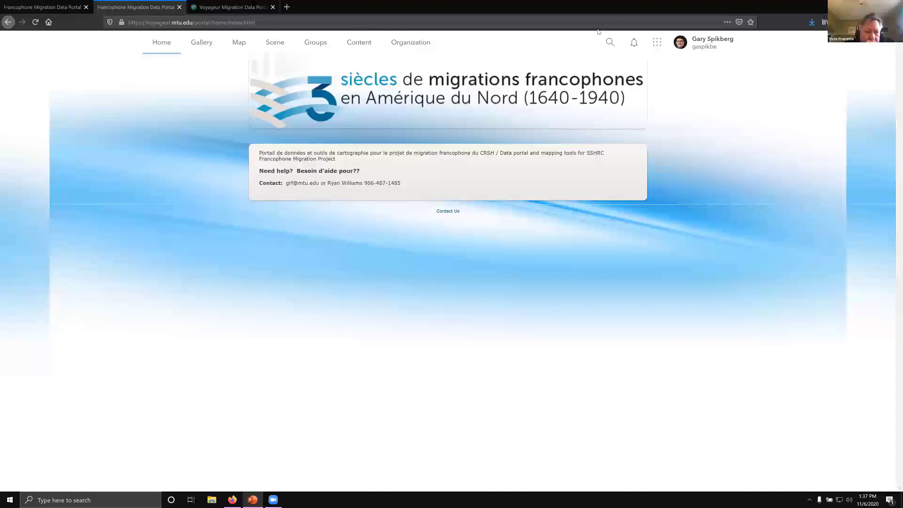
Step: Start a new Map Viewer map, recentre the world view, and show the basemap gallery
click(243, 46)
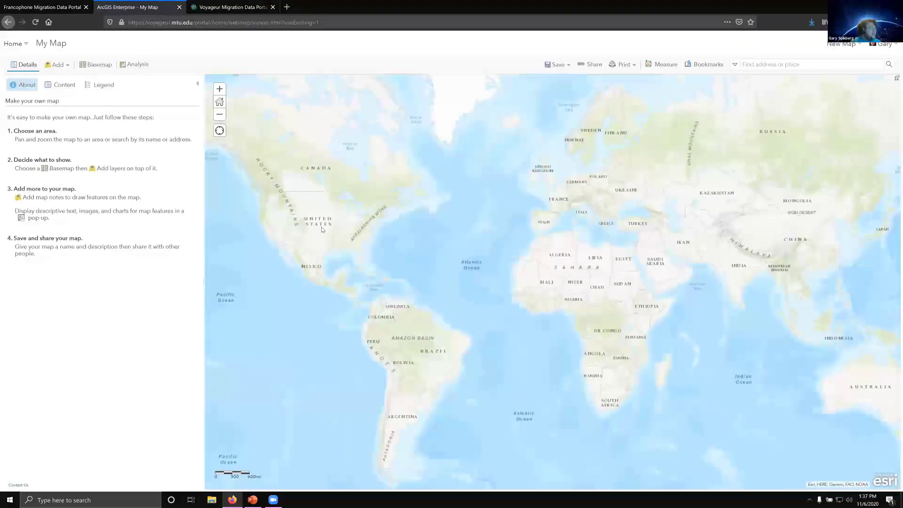
drag(358, 238, 380, 263)
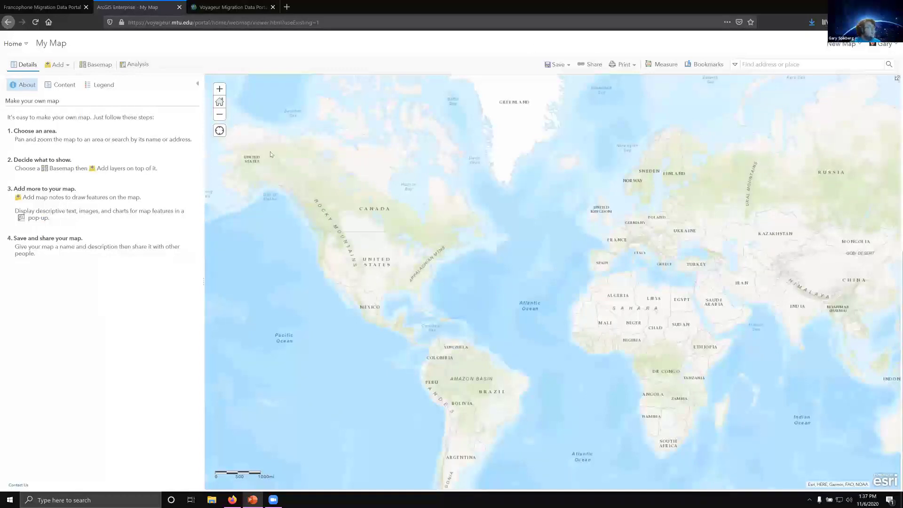
click(101, 67)
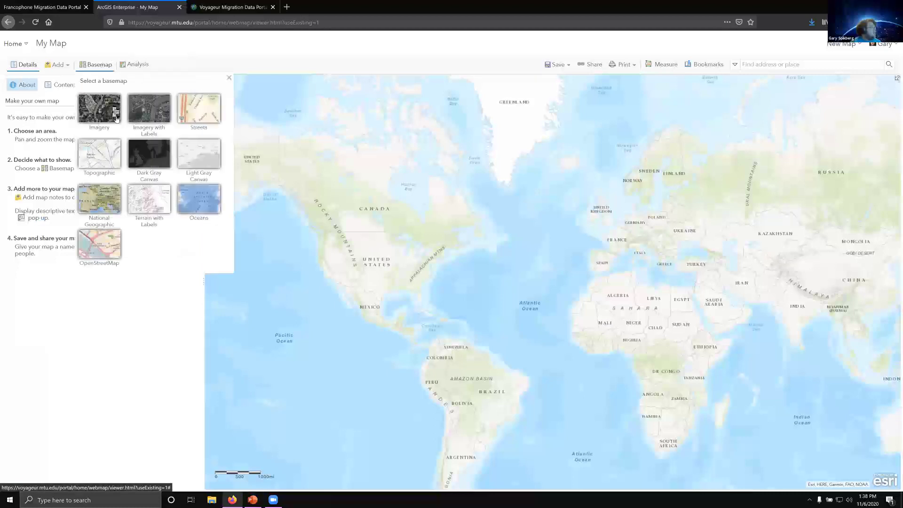
Step: Switch the map's basemap to Imagery with Labels
click(145, 114)
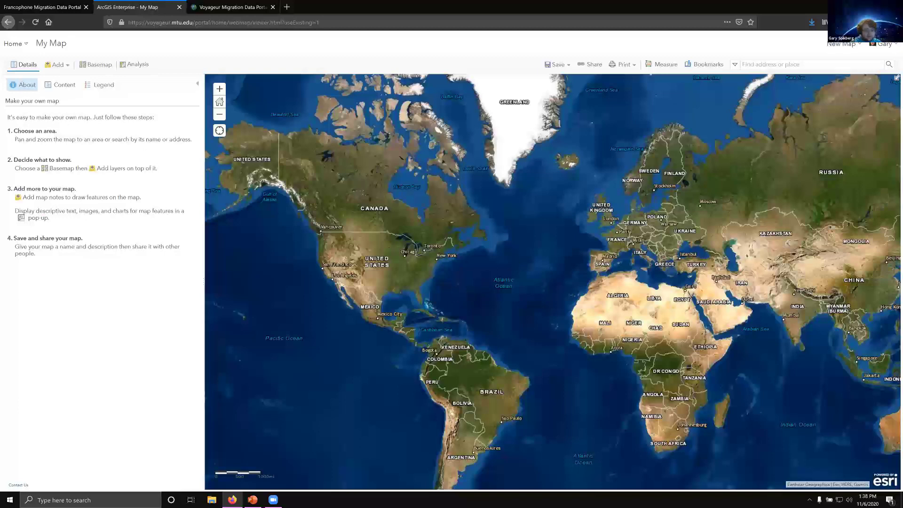
key(alt+Tab)
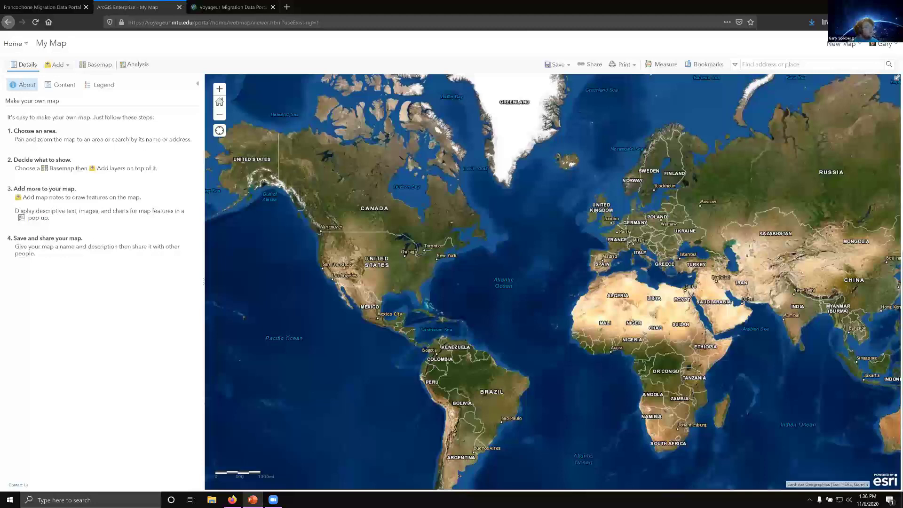
click(782, 64)
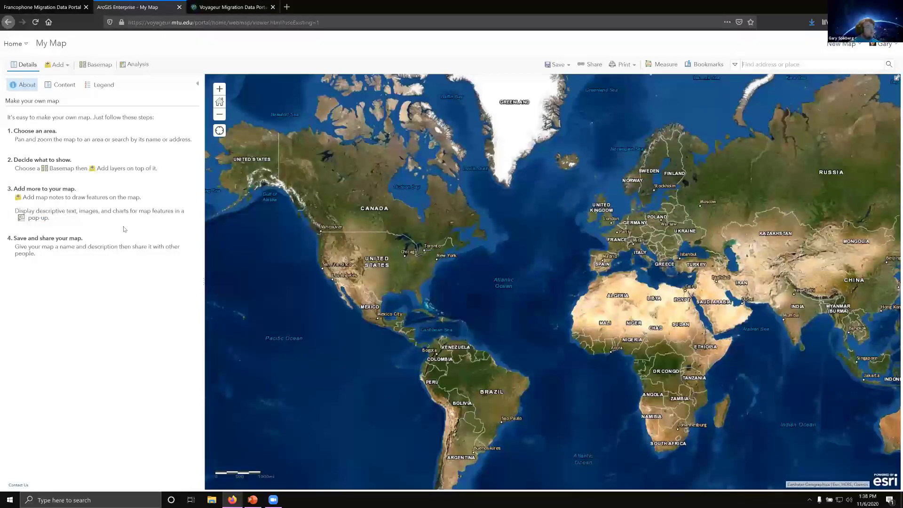
click(766, 65)
text(UQM)
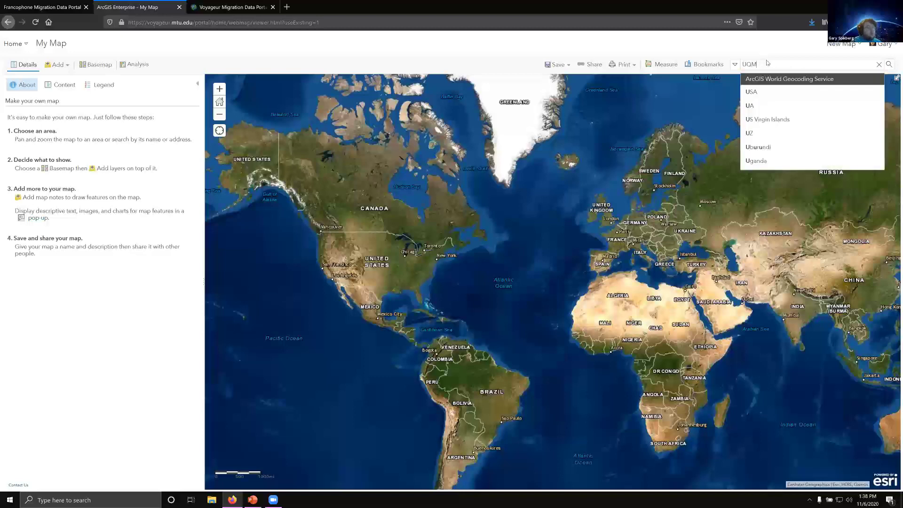
key(BackSpace)
text(AM)
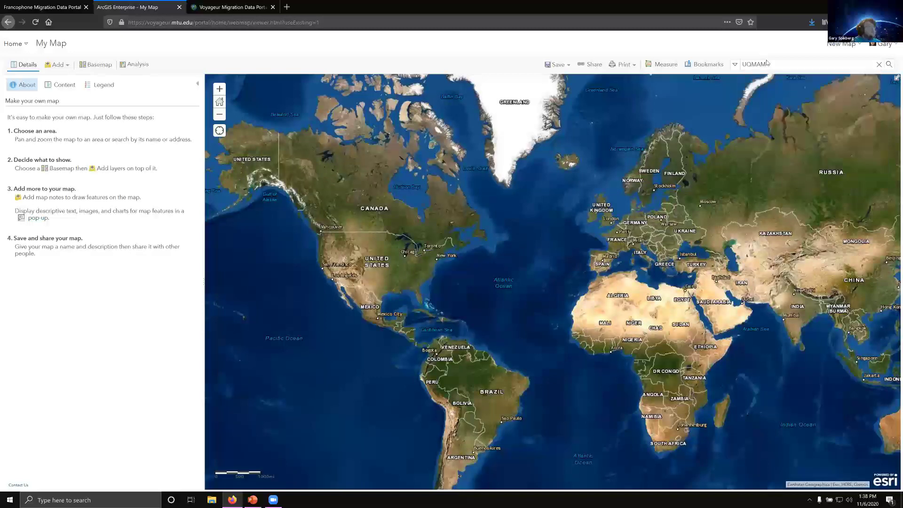
key(Return)
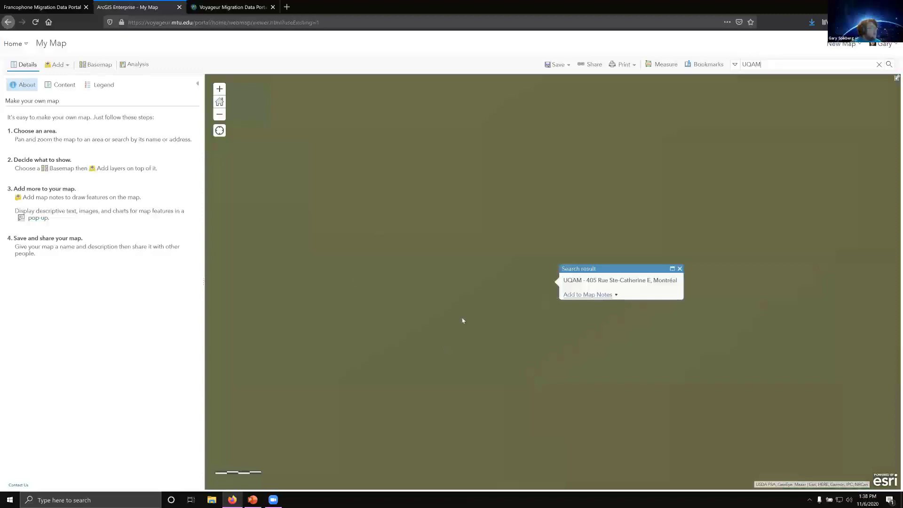
scroll(445, 309, down, 1)
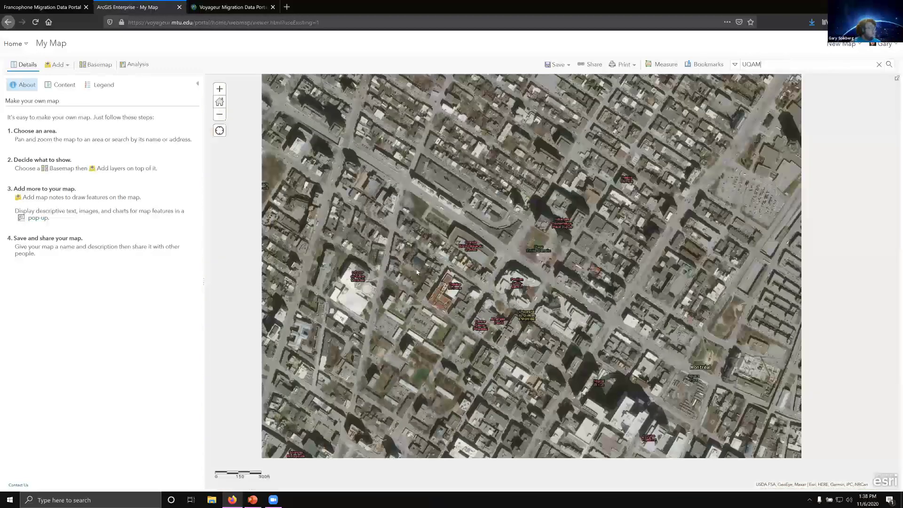
scroll(416, 272, down, 2)
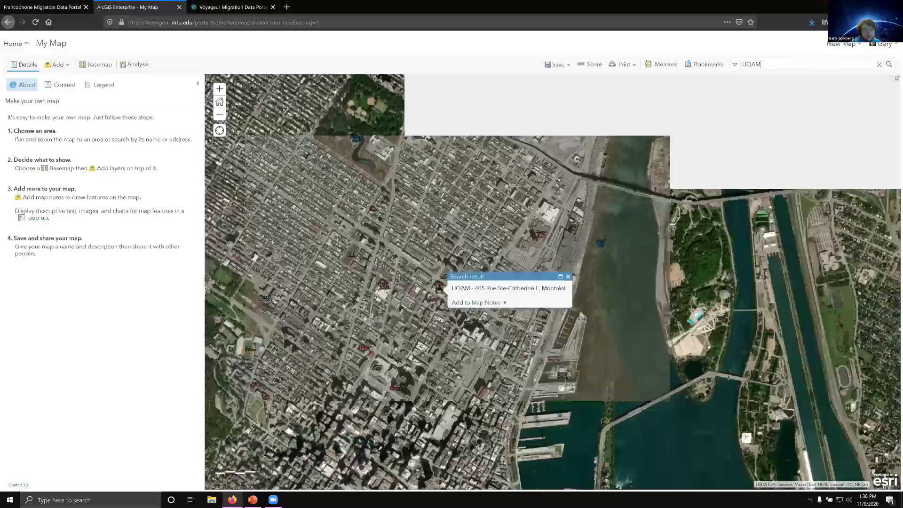
scroll(553, 282, down, 1)
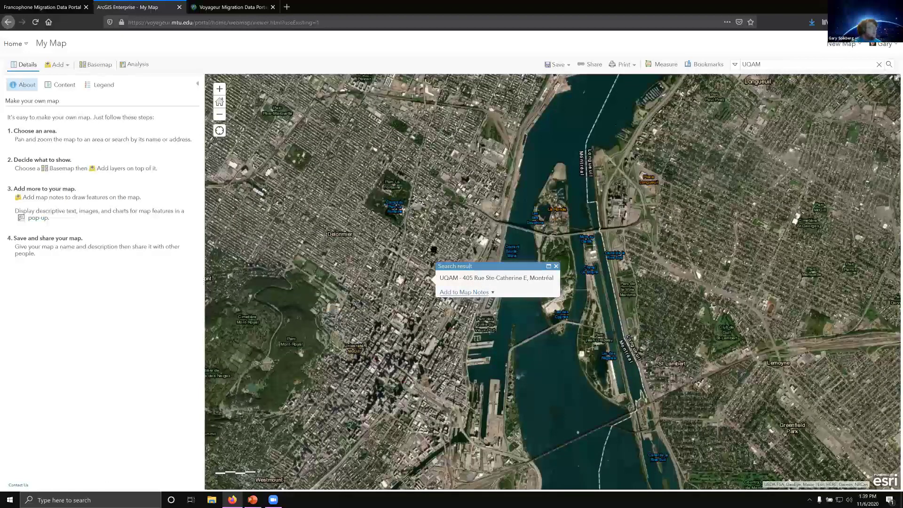
scroll(453, 284, up, 5)
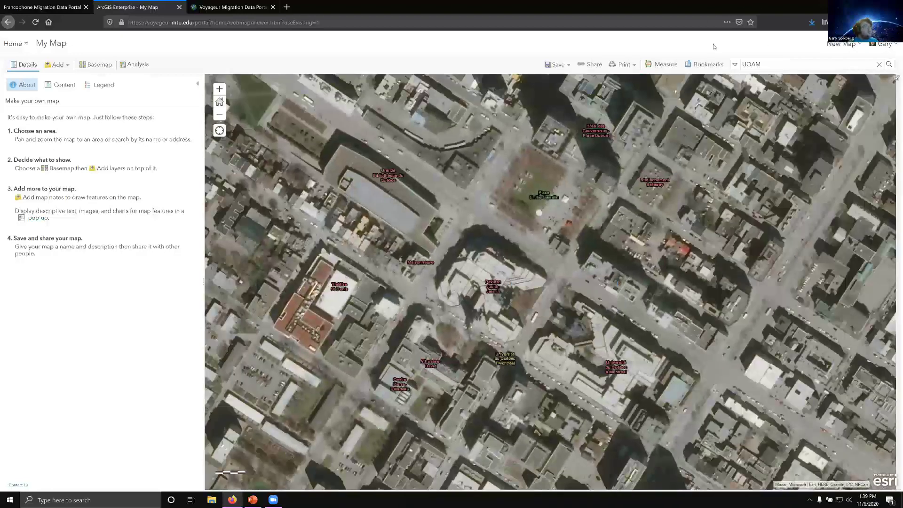
scroll(477, 273, down, 1)
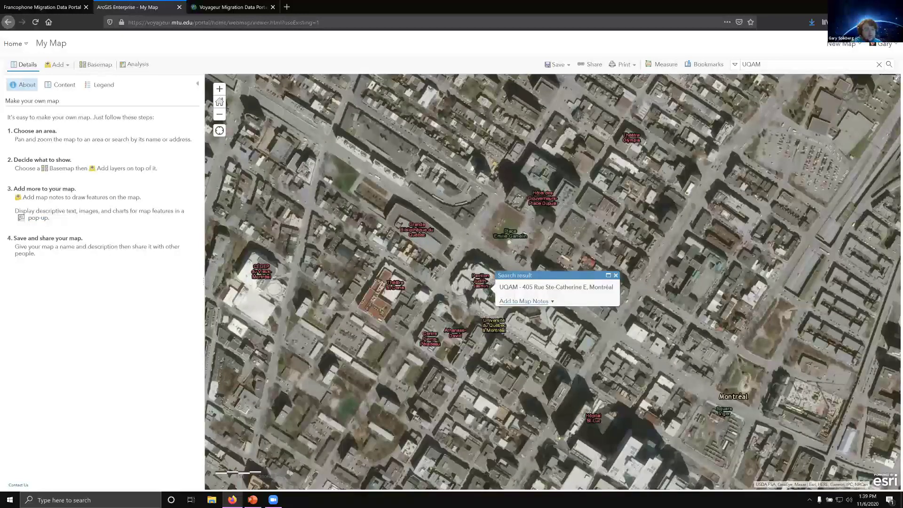
key(alt+Tab)
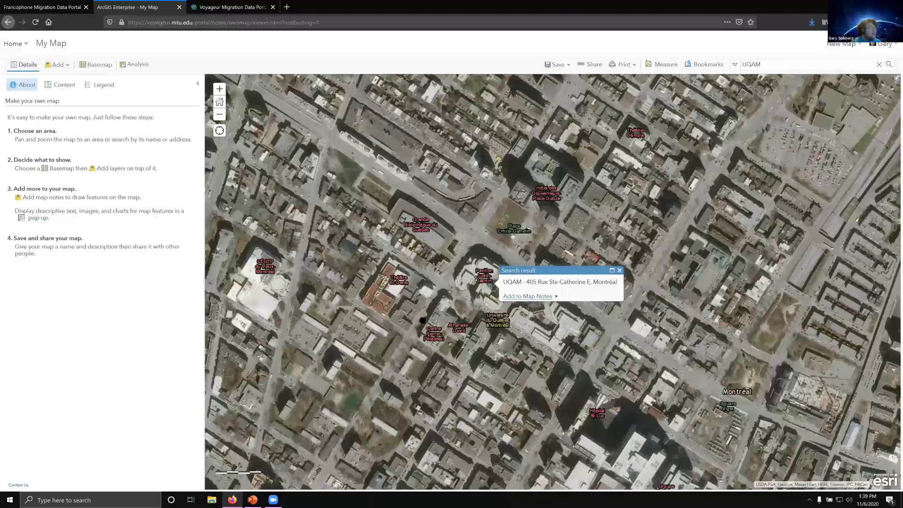
drag(400, 320, 421, 291)
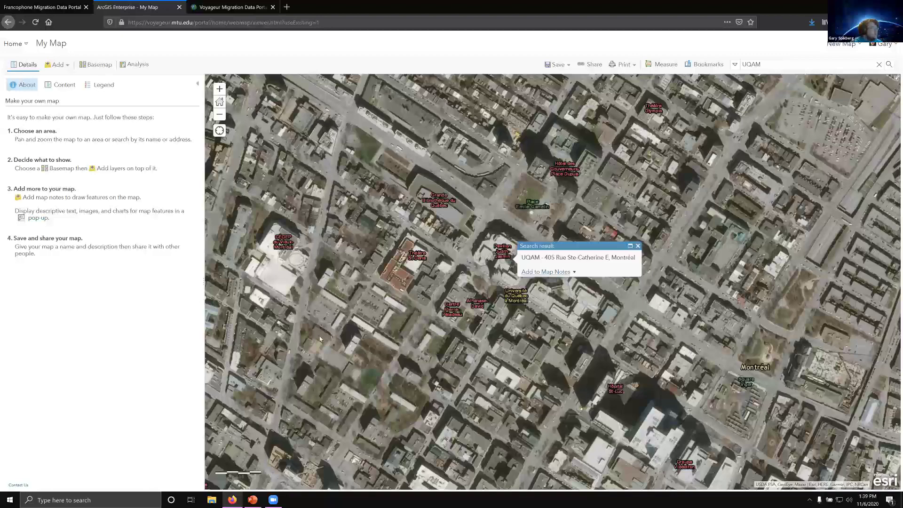
scroll(383, 337, down, 2)
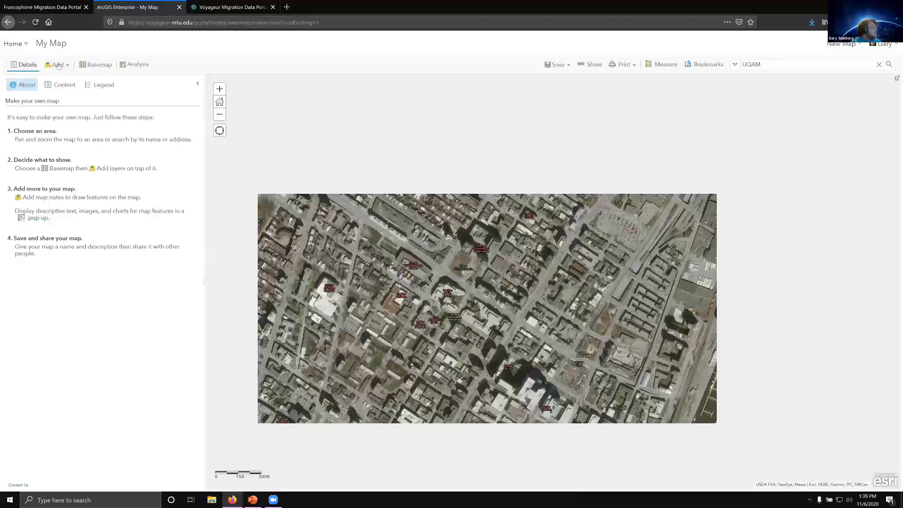
Step: Search My Groups layers for 'Montreal' and add Montreal 1912 Goad Fire Insurance Plans
click(58, 65)
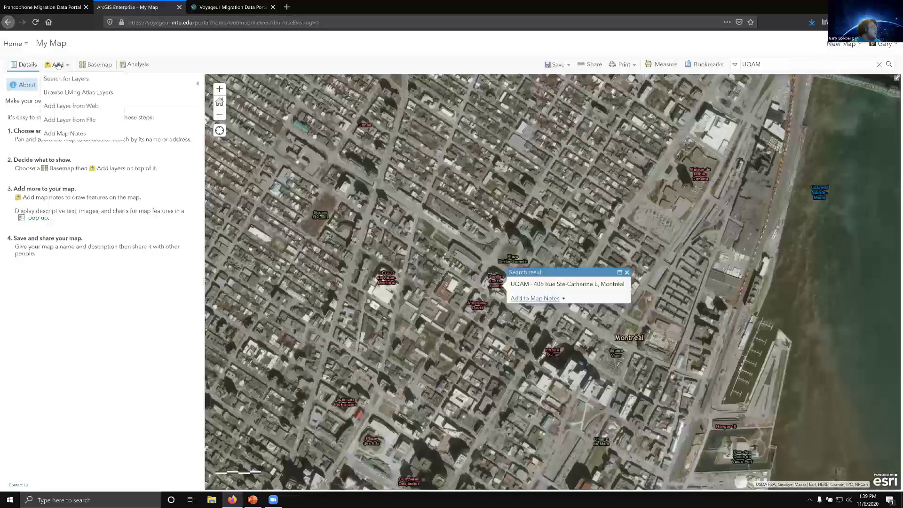
click(83, 79)
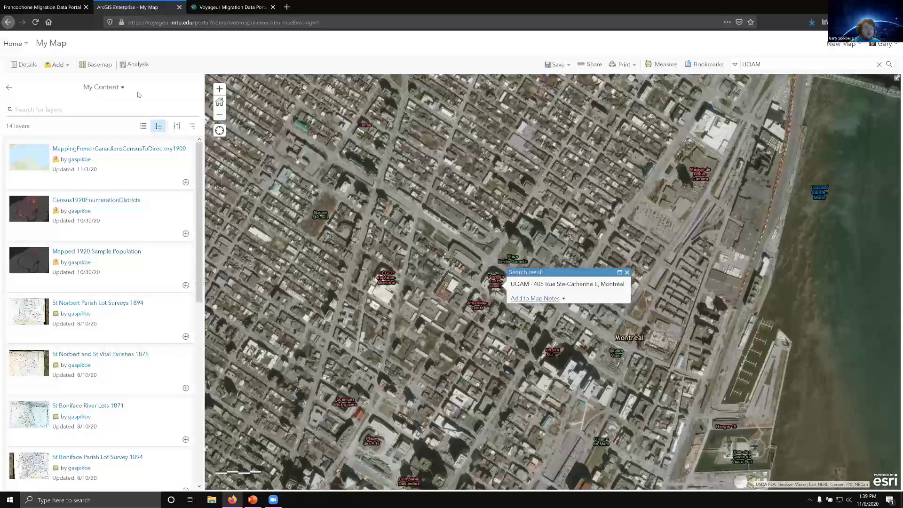
click(104, 87)
click(100, 138)
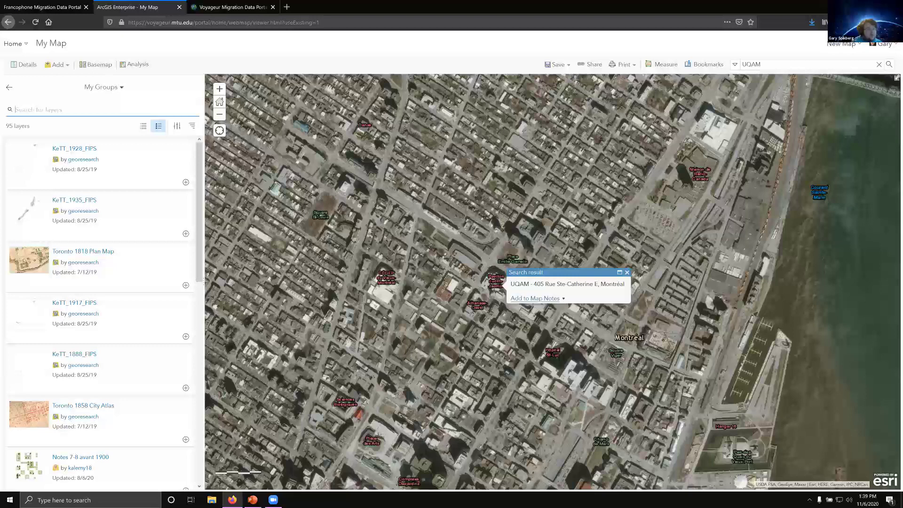
text(Montreal)
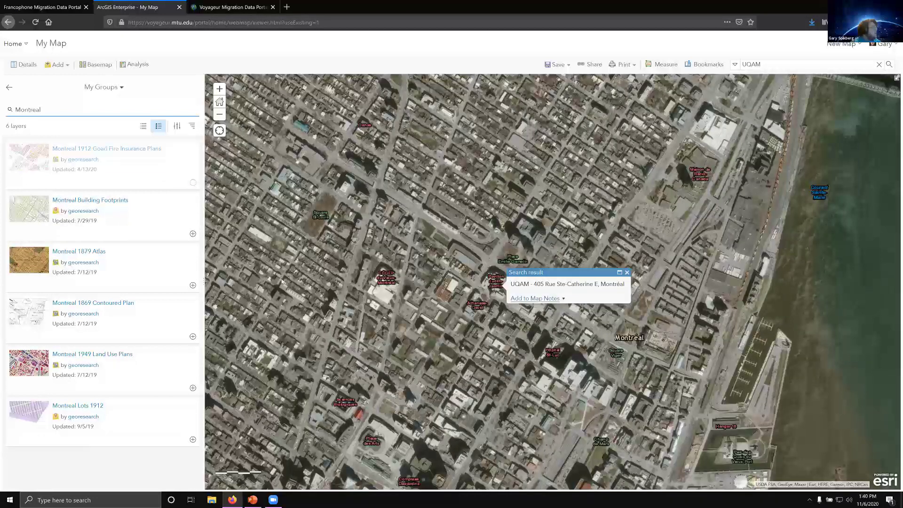
click(193, 183)
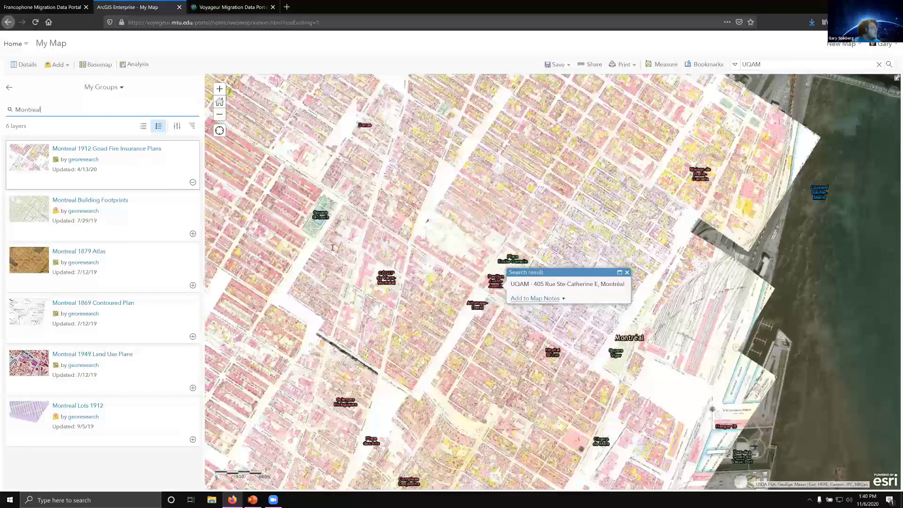
Step: Review the Goad layer's details, then pan and zoom to the 1912 overlay around UQAM
click(143, 165)
scroll(282, 210, down, 3)
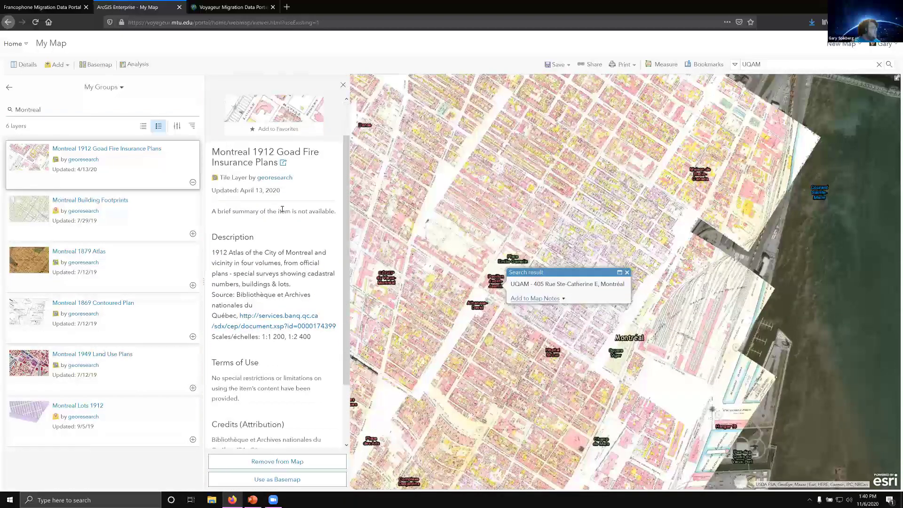
scroll(282, 329, down, 1)
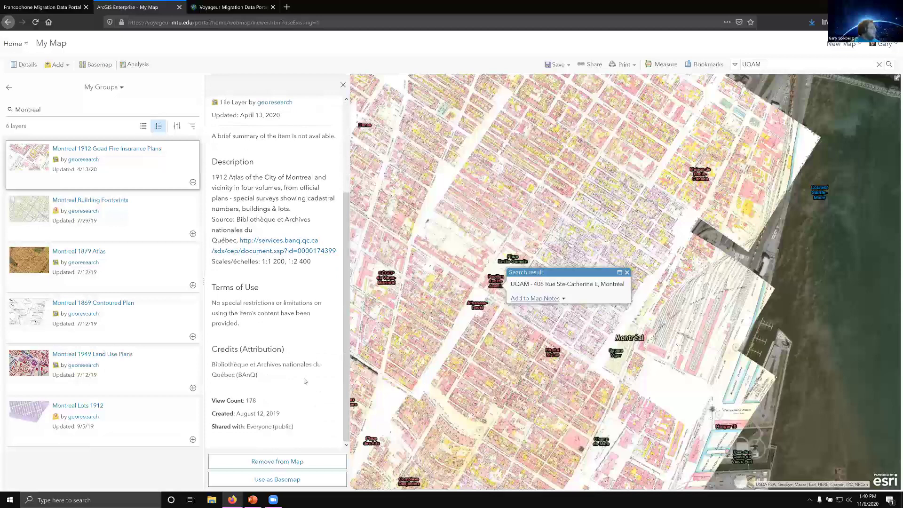
scroll(303, 379, up, 3)
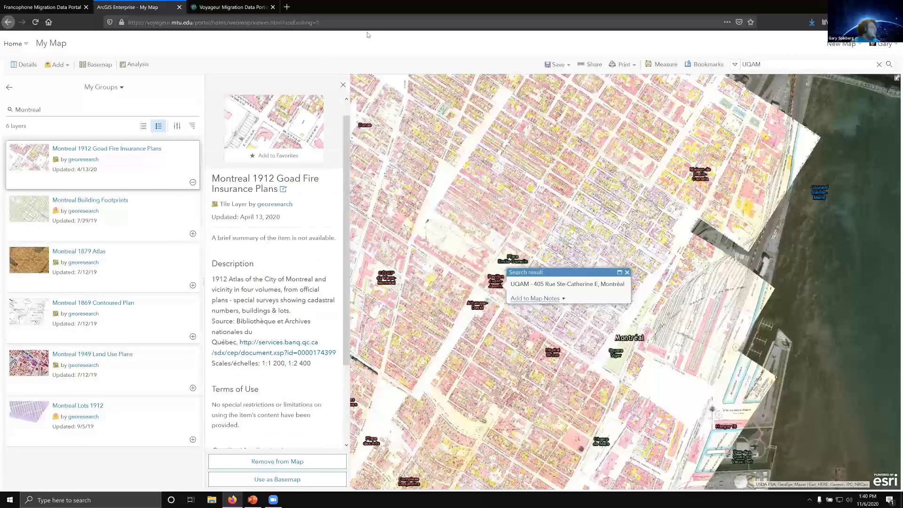
click(344, 85)
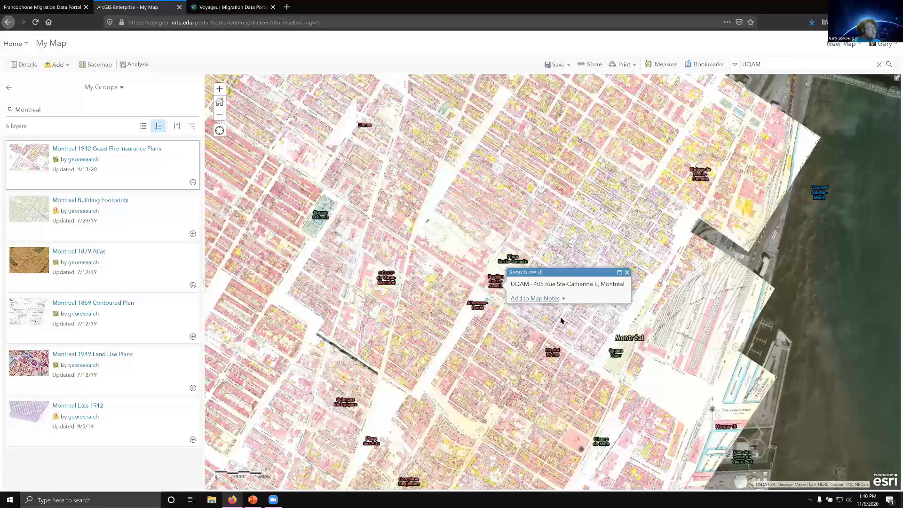
drag(565, 311, 611, 336)
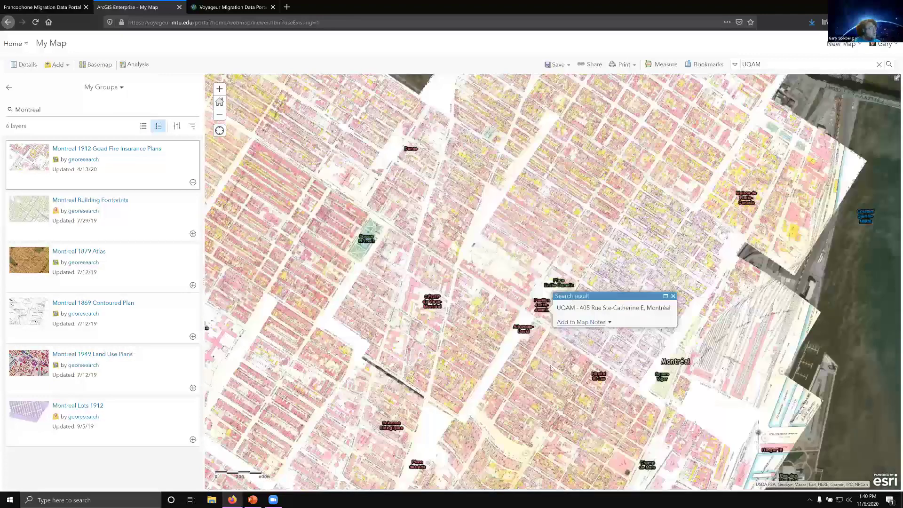
drag(550, 368, 562, 376)
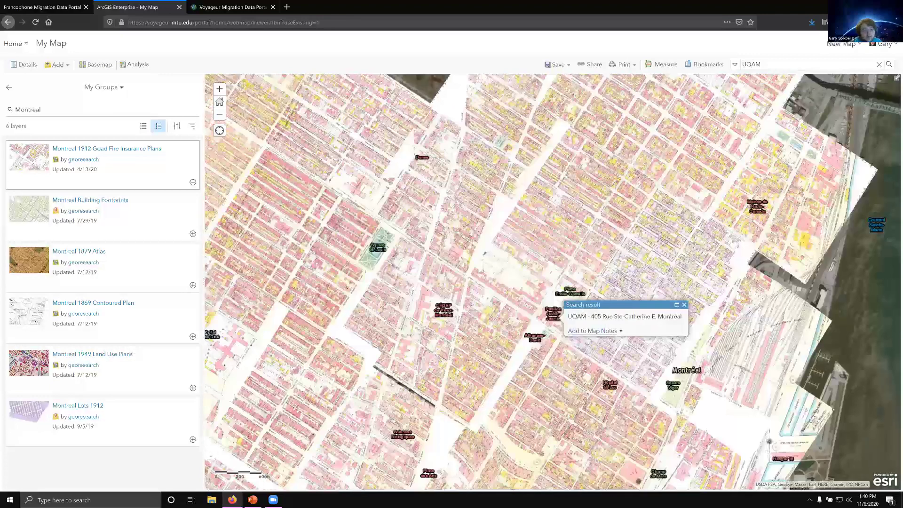
scroll(574, 339, up, 3)
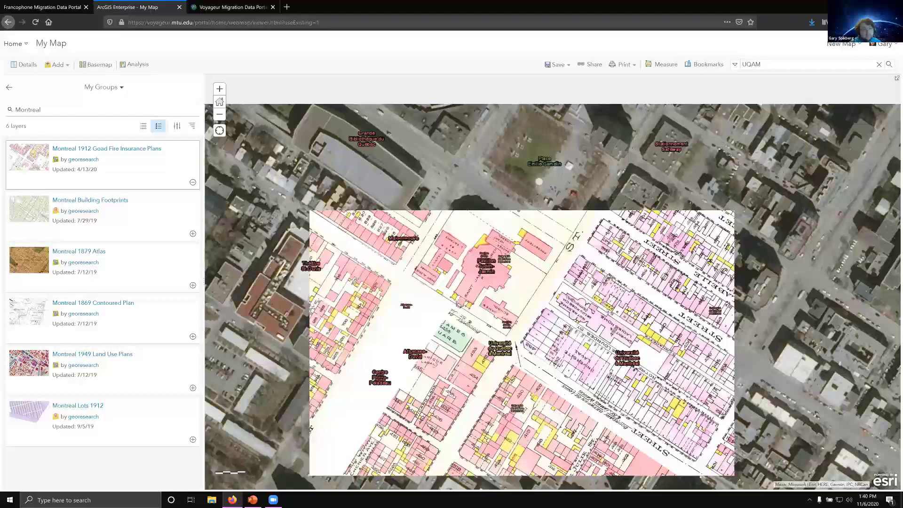
drag(517, 305, 496, 356)
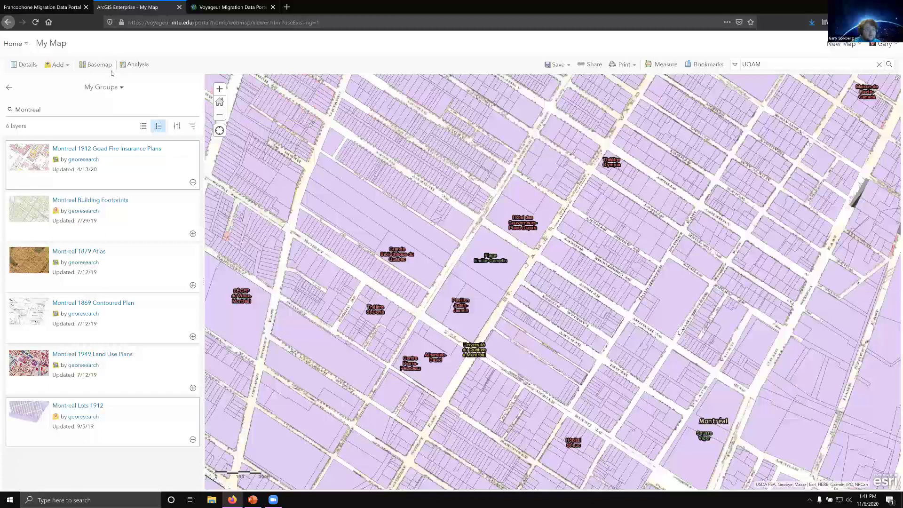
Step: Search ArcGIS Online layers for 'sshrctraining' instead of 'Montreal'
click(100, 86)
click(118, 195)
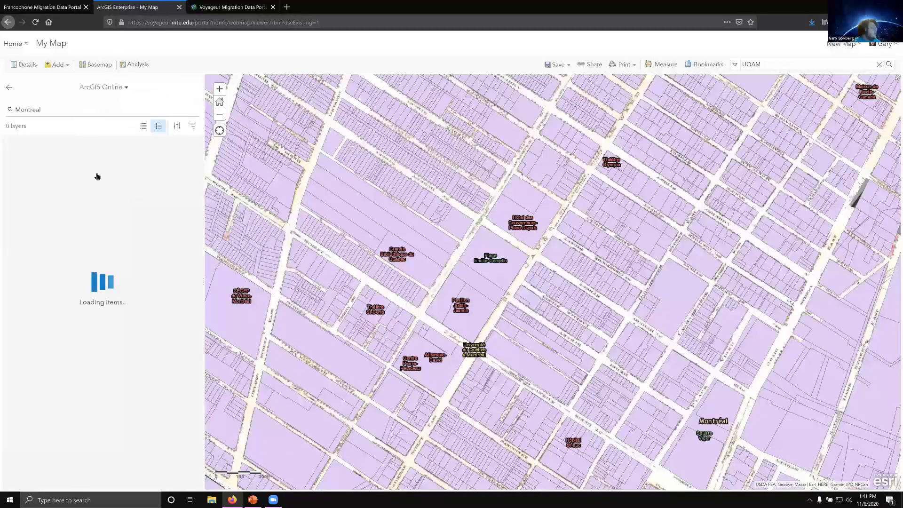
double_click(54, 113)
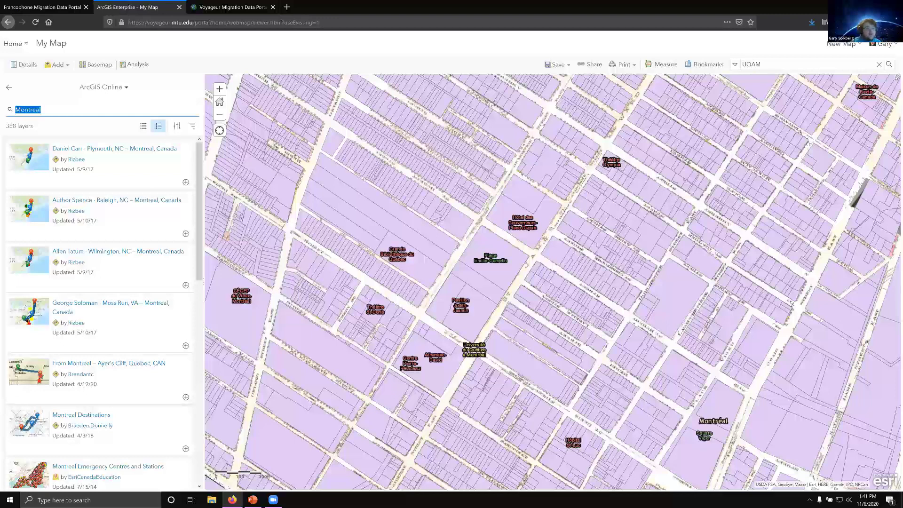
key(alt+Tab)
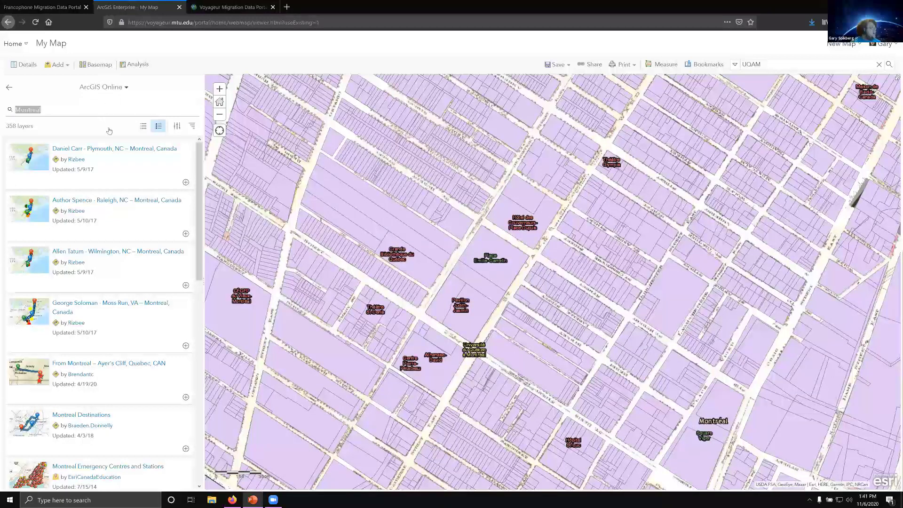
click(103, 87)
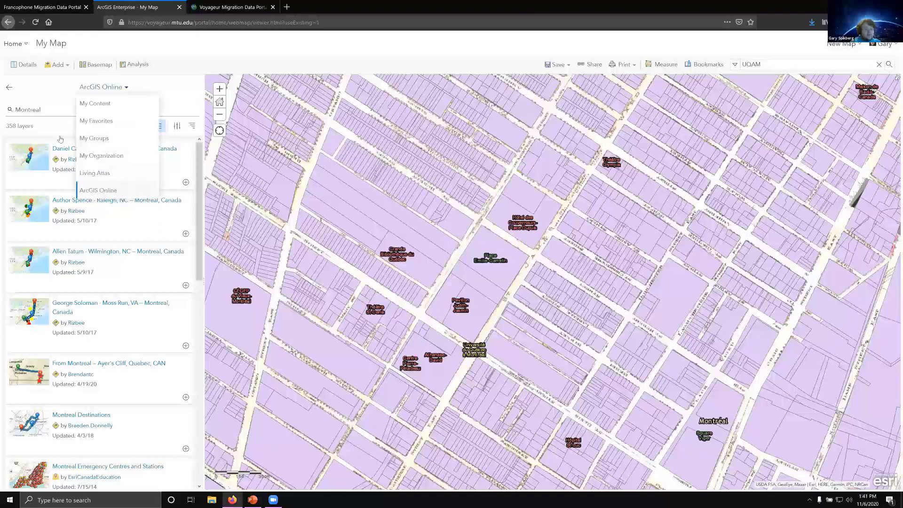
click(38, 109)
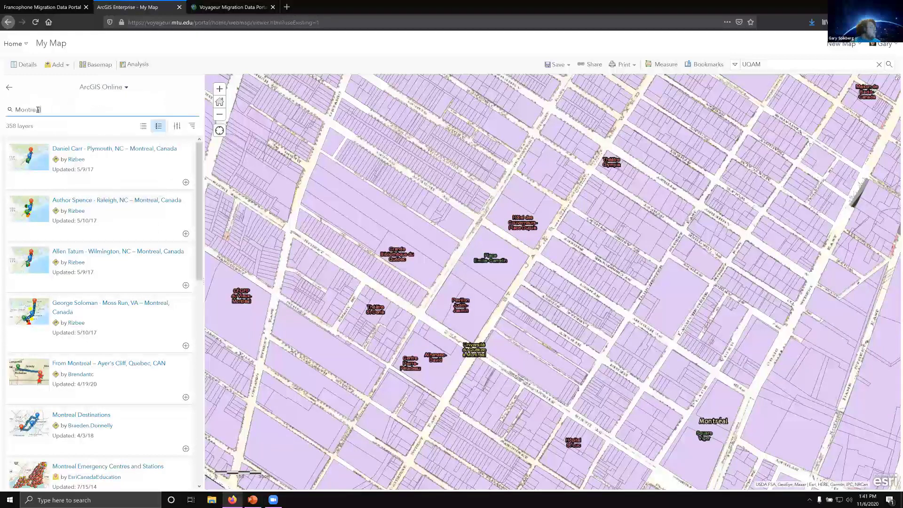
double_click(29, 109)
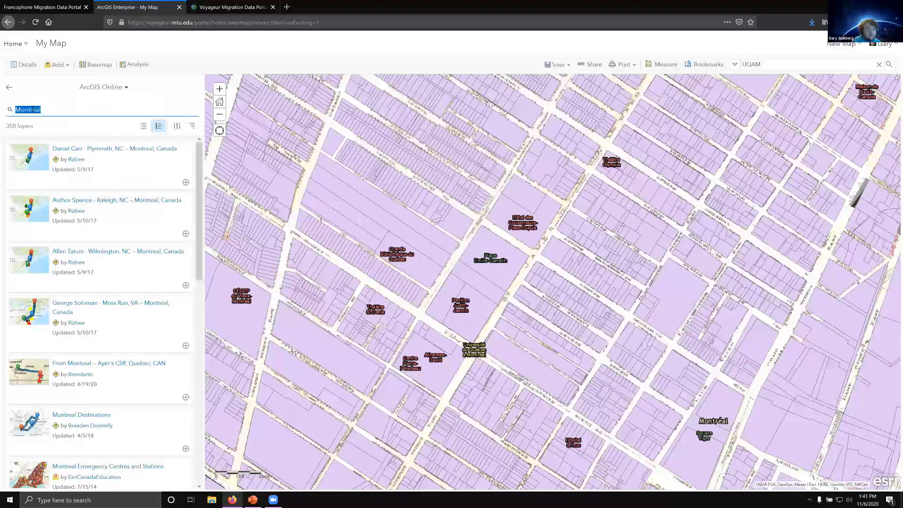
text(sshrctraining)
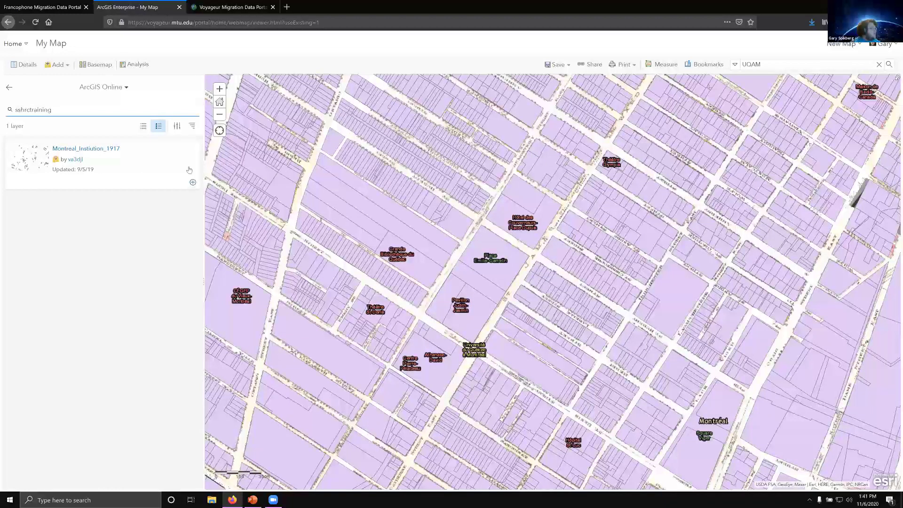
Step: Add the Montreal_Instiution_1917 layer and zoom in on the UQAM area
click(193, 183)
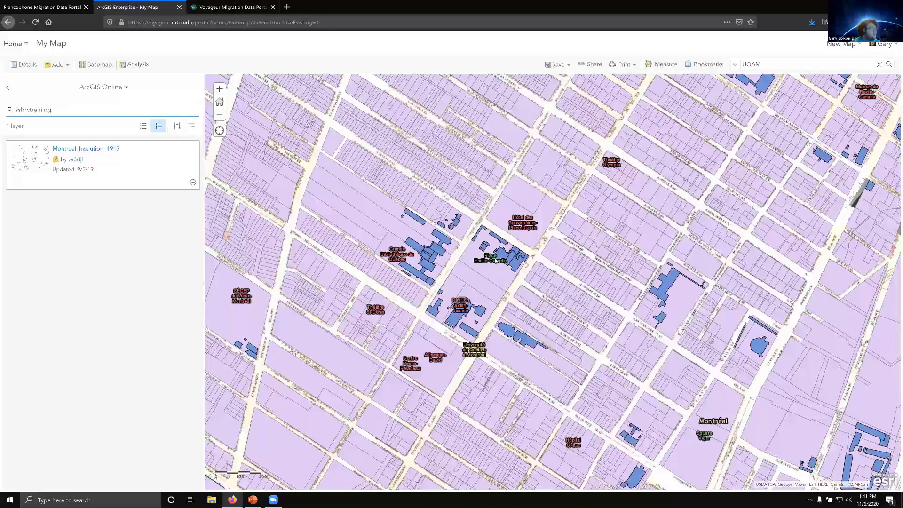
drag(520, 268, 493, 260)
scroll(468, 289, down, 2)
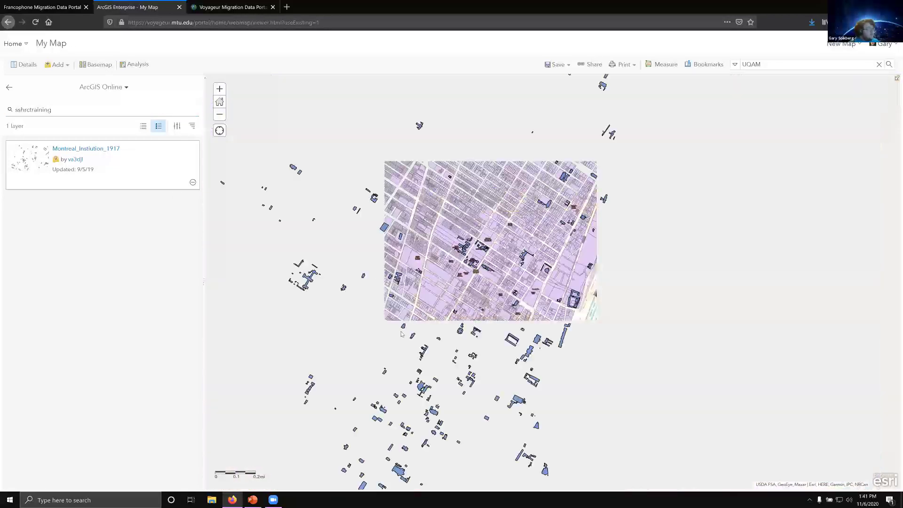
scroll(481, 309, up, 1)
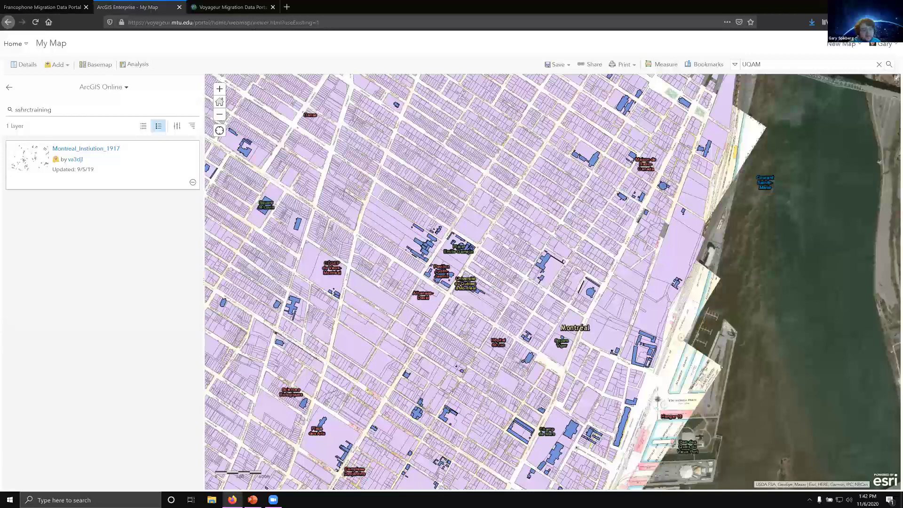
key(alt+Tab)
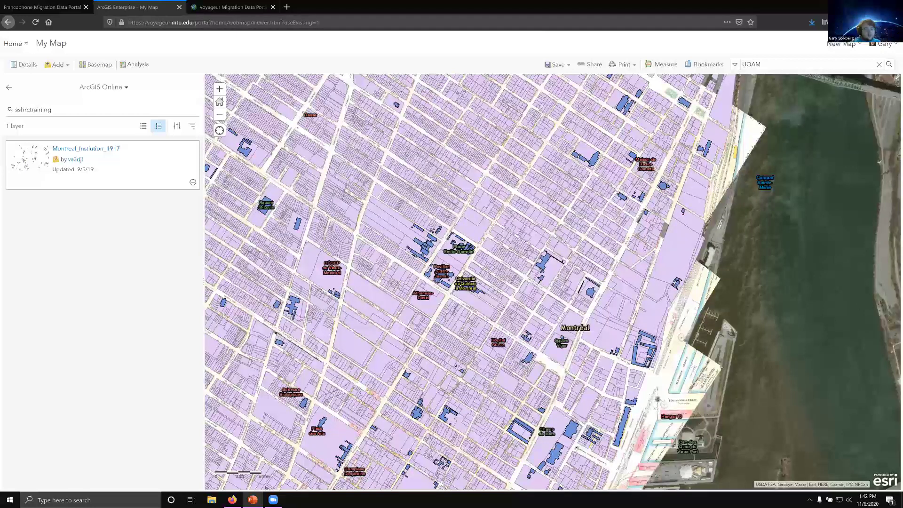
Step: Close the layer search and show the map's four layers under the Content tab
click(11, 88)
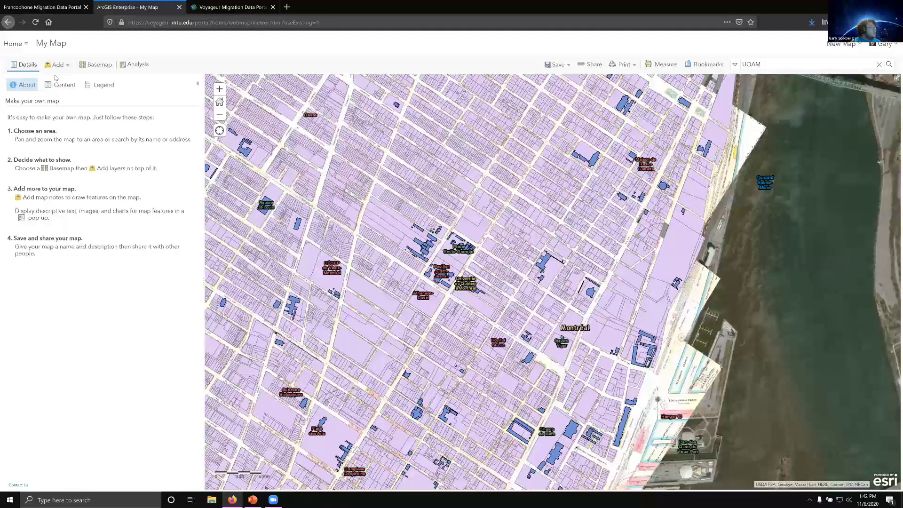
click(60, 89)
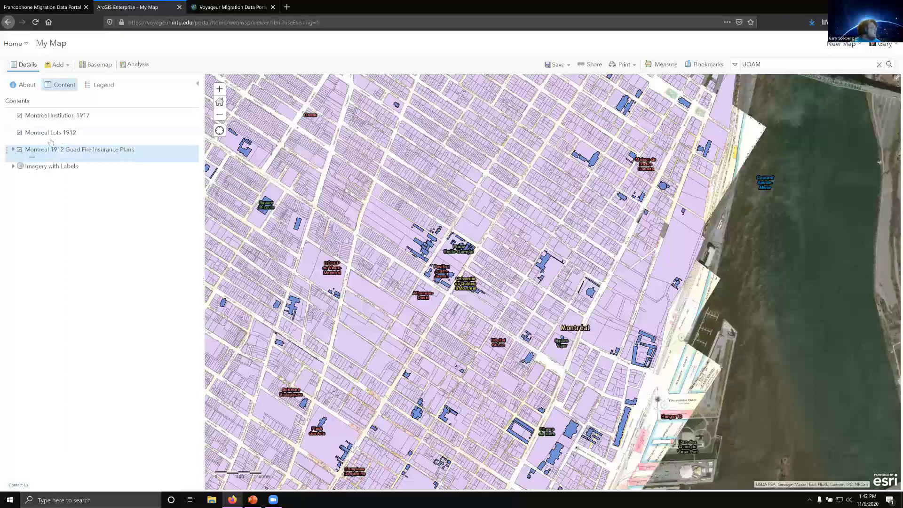
mouse_move(51, 141)
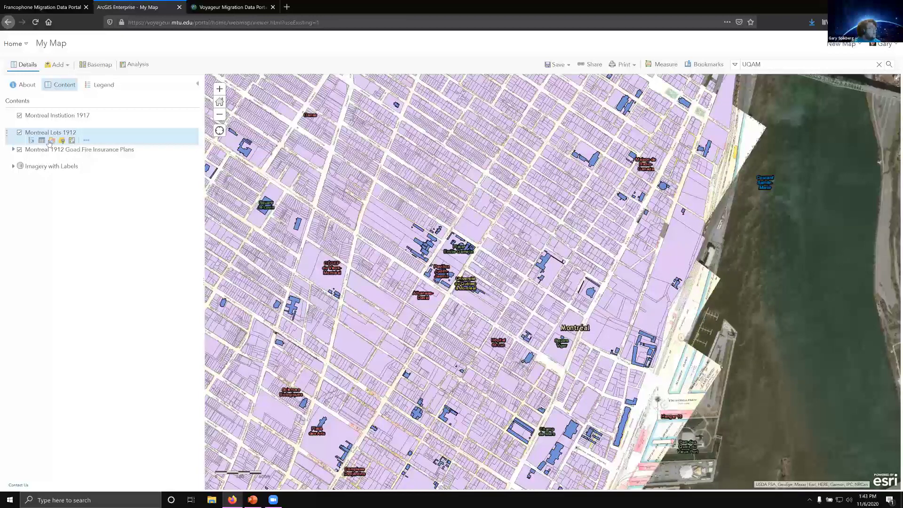
Step: Restyle Montreal Lots 1912 with no fill and a 1 px #FF0000 red outline
click(52, 141)
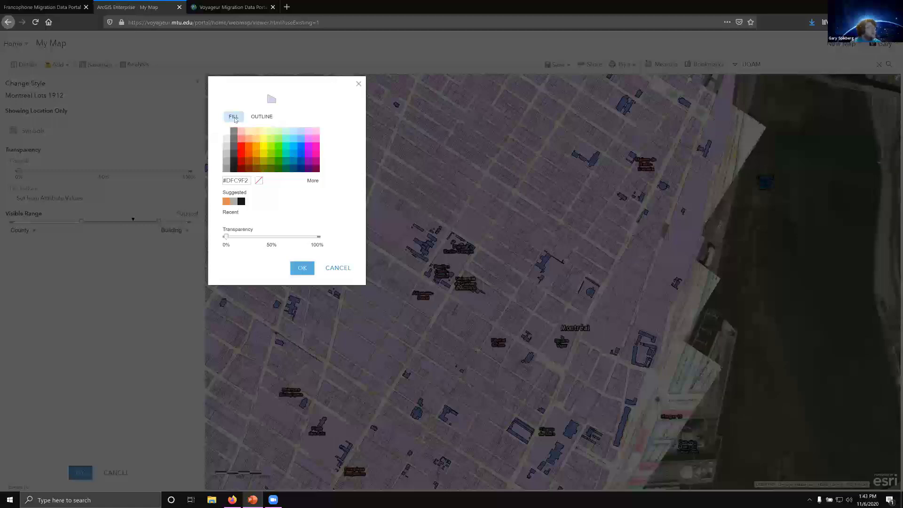
click(258, 181)
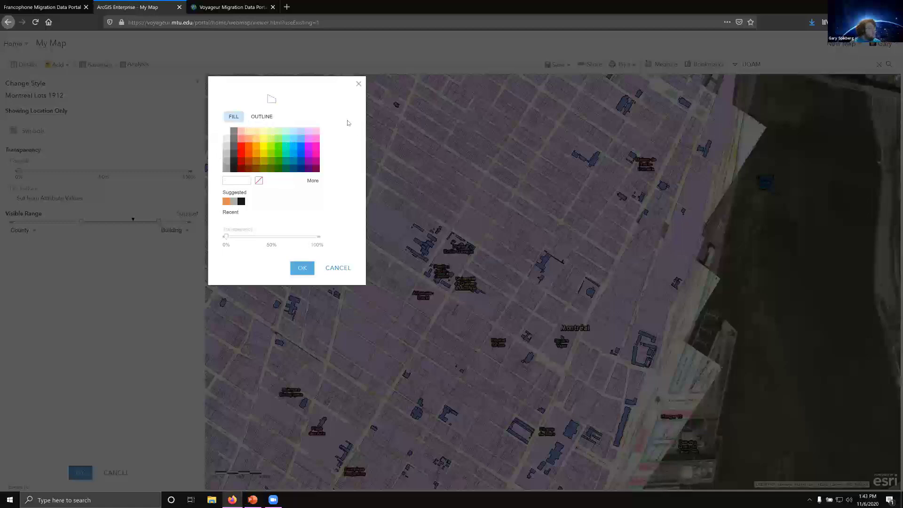
click(262, 117)
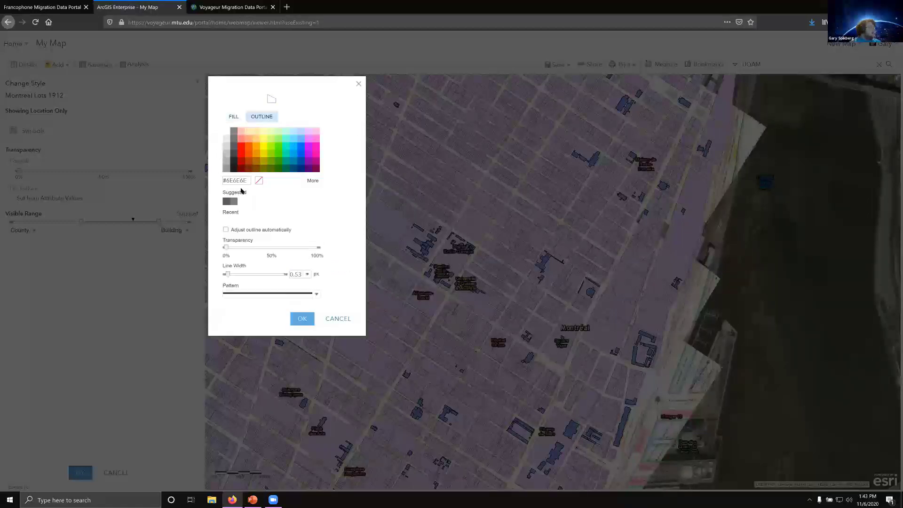
click(241, 150)
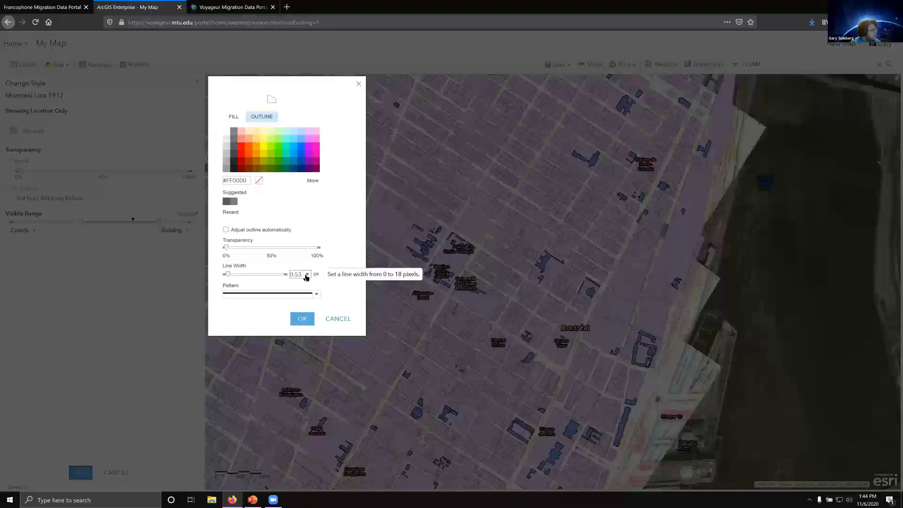
double_click(300, 274)
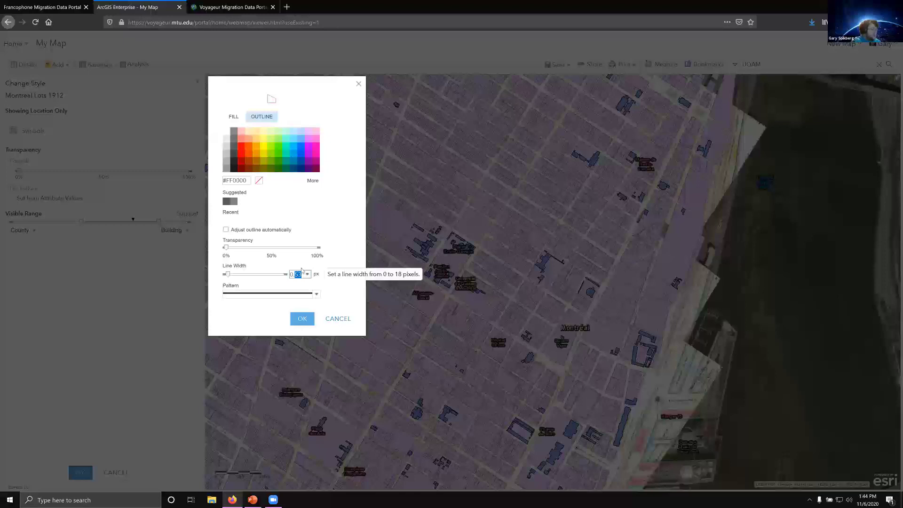
text(1)
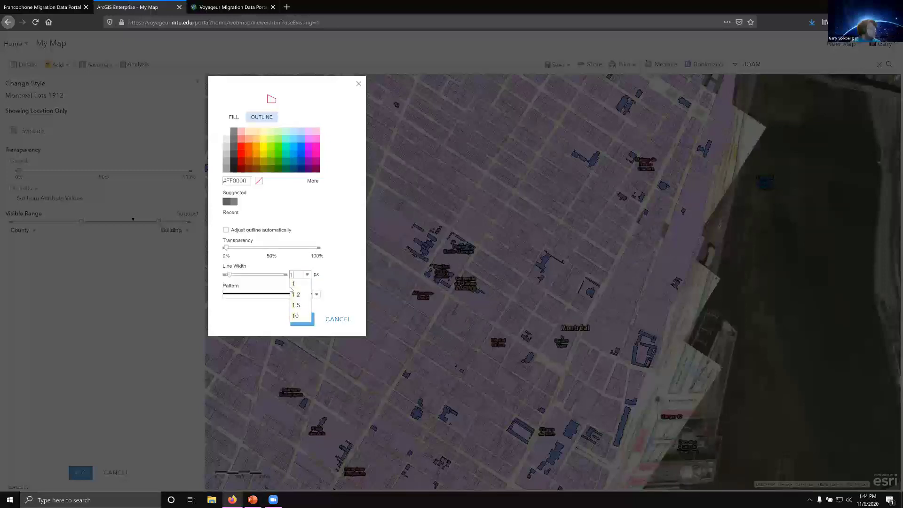
click(292, 285)
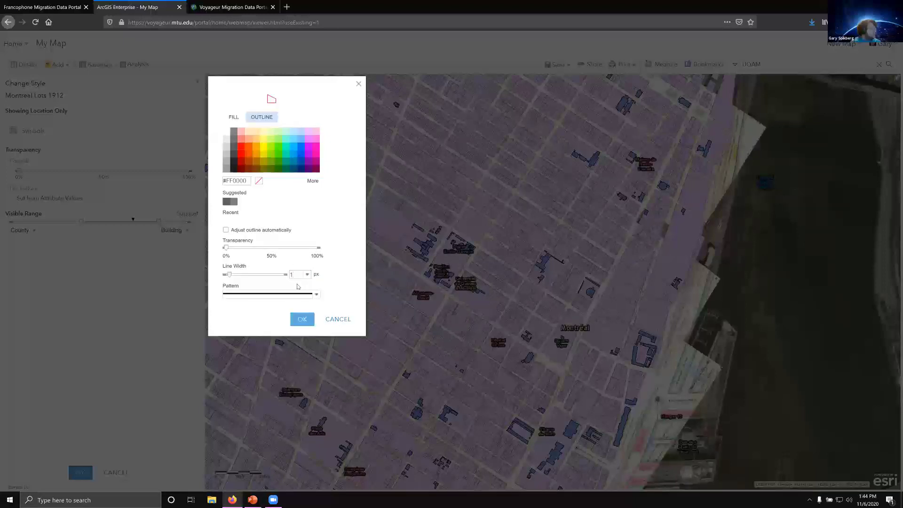
click(304, 322)
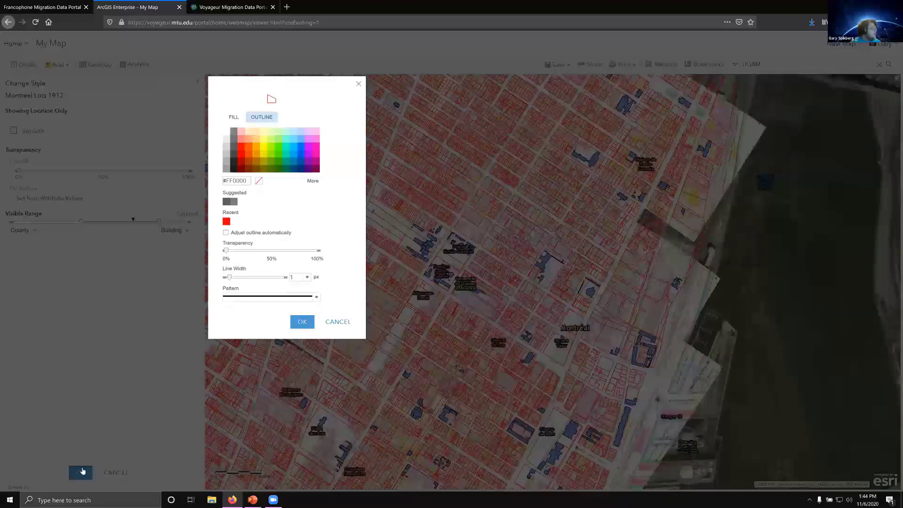
Step: Apply the red-outline lot style, zoom in on Place Émilie-Gamelin, and open Montreal Institution 1917's options
click(302, 322)
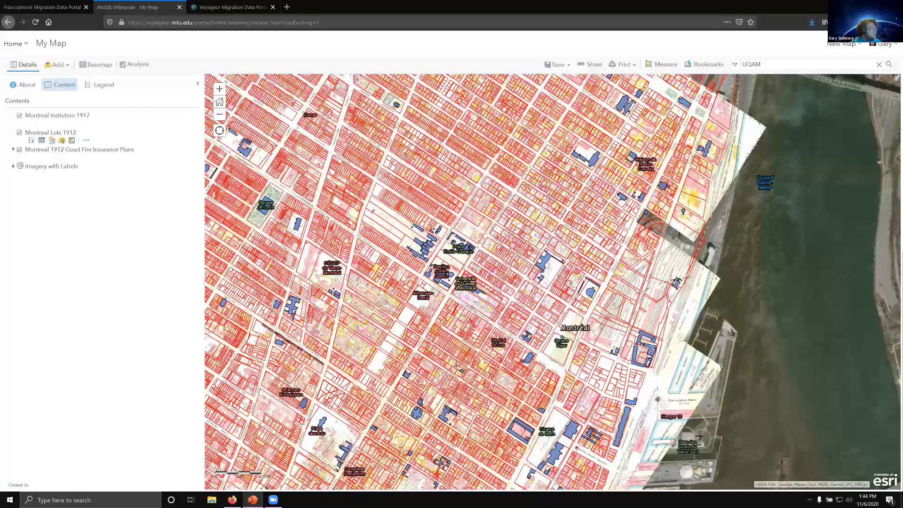
scroll(470, 263, up, 1)
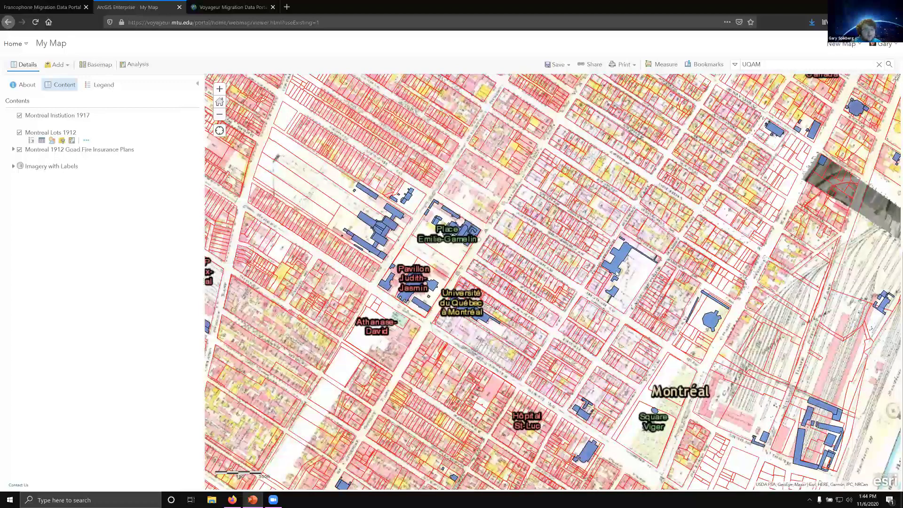
scroll(397, 217, up, 1)
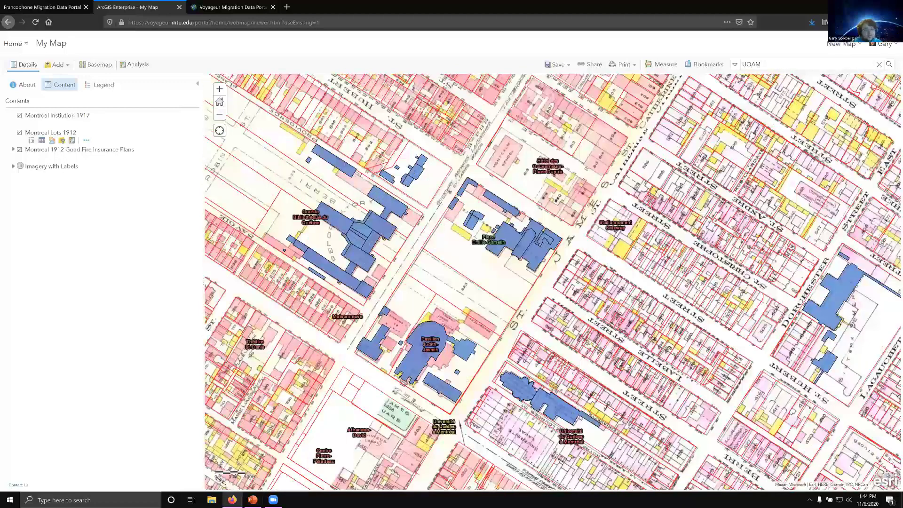
drag(557, 292, 443, 270)
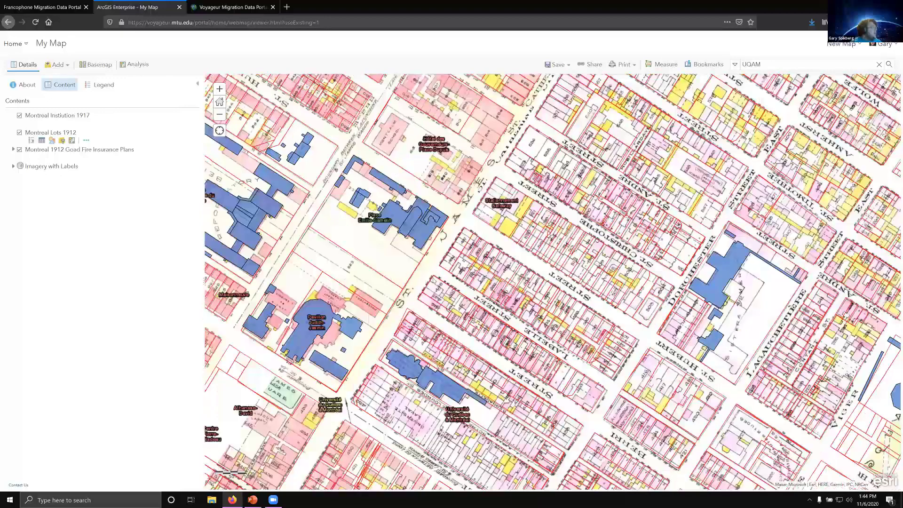
scroll(318, 213, up, 2)
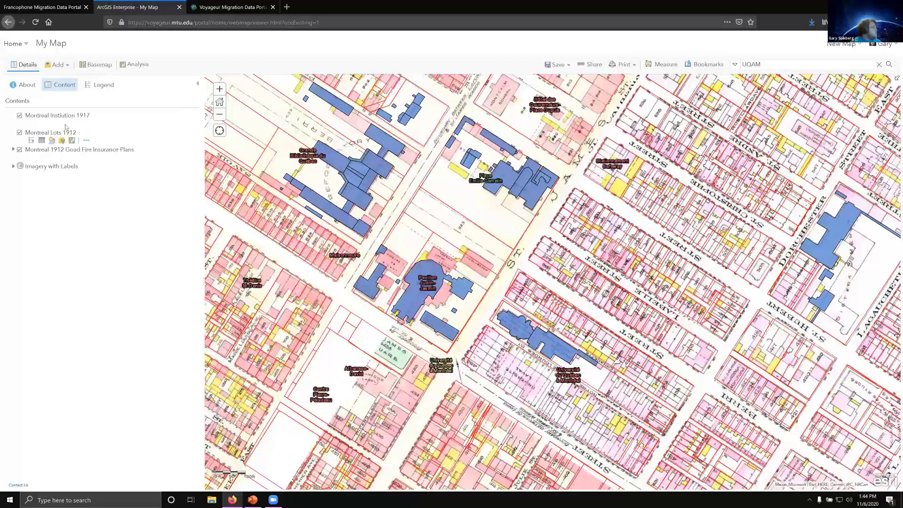
mouse_move(86, 123)
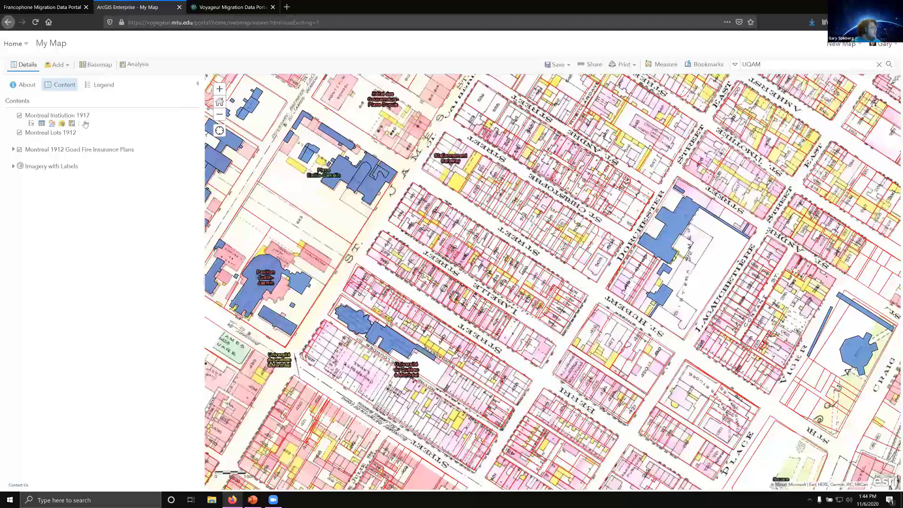
click(85, 124)
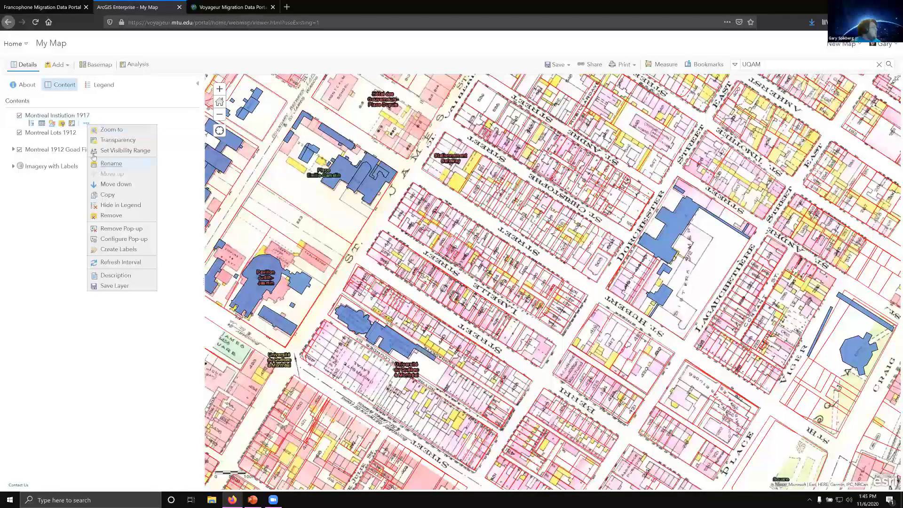
Step: Label the Montreal Institution 1917 buildings with Institution Name in bold 13-point haloed text
click(111, 250)
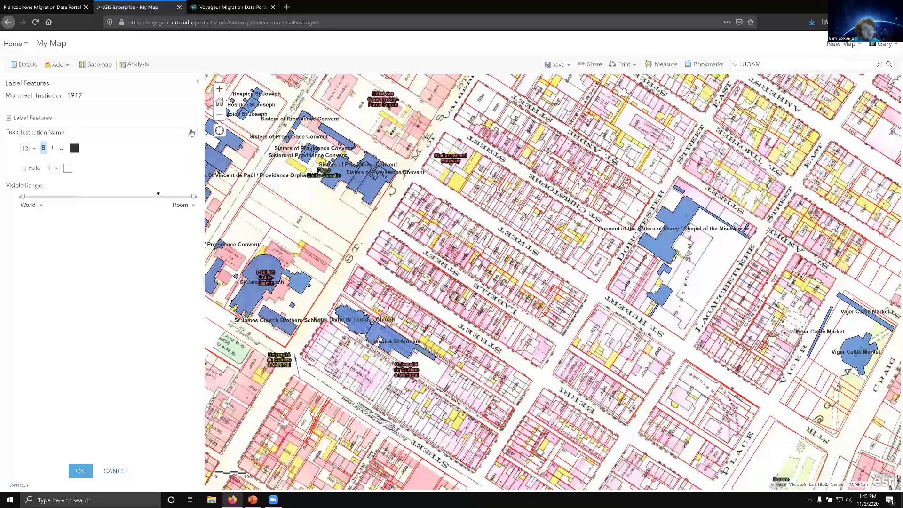
click(191, 132)
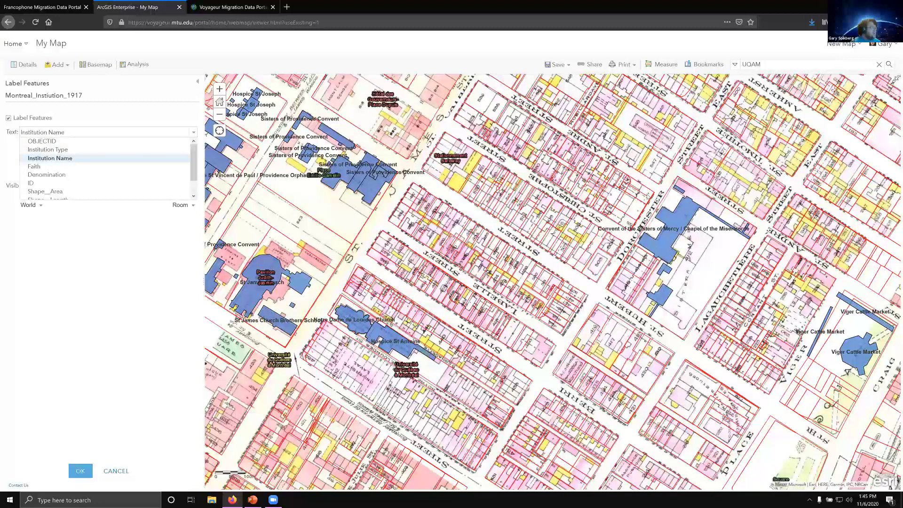
click(421, 283)
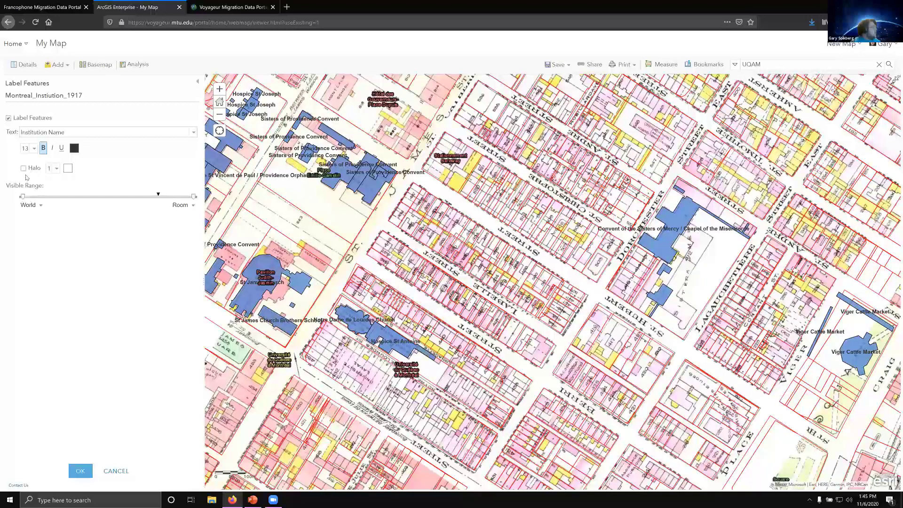
drag(549, 278, 596, 331)
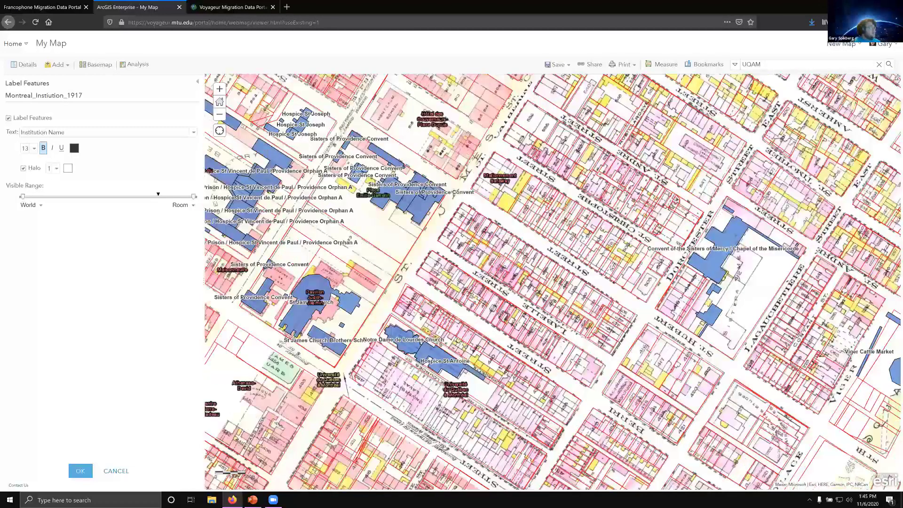
drag(420, 128, 382, 105)
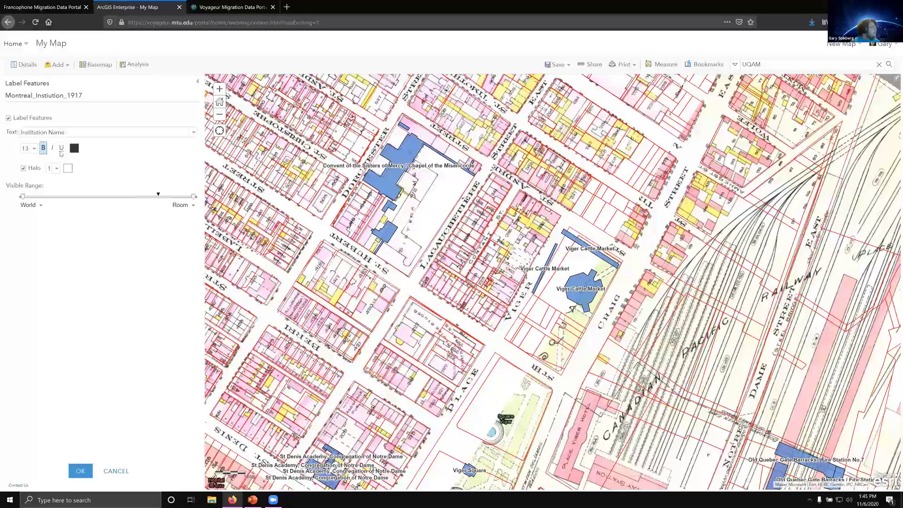
key(Return)
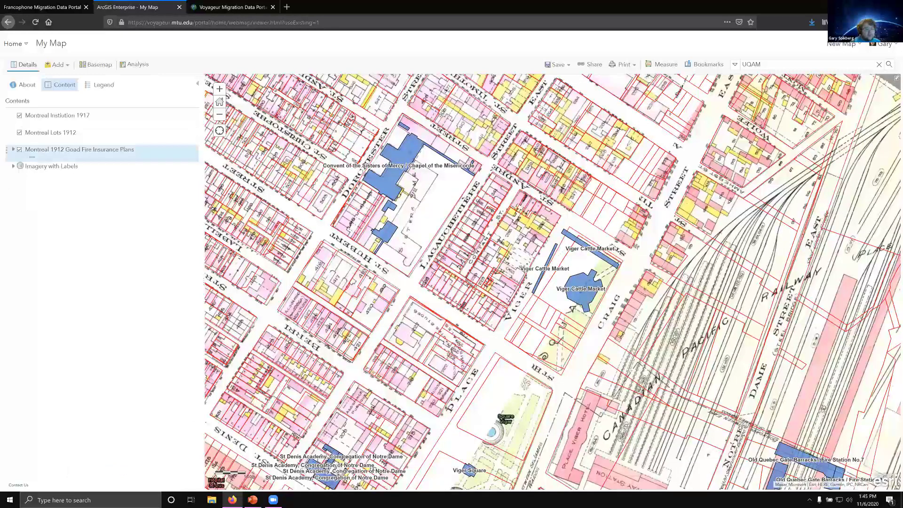
Step: Pan and zoom the map to the Champ de Mars and Courthouse lots
drag(449, 244, 472, 239)
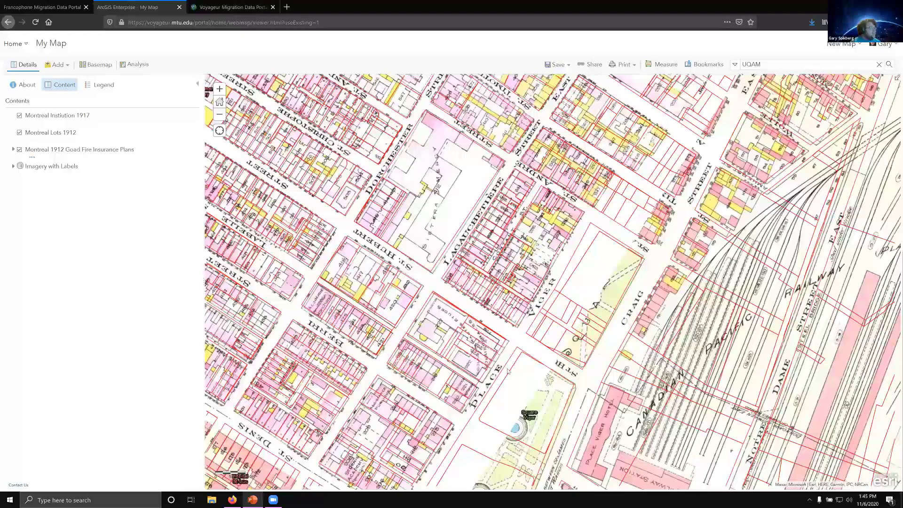
scroll(519, 362, down, 1)
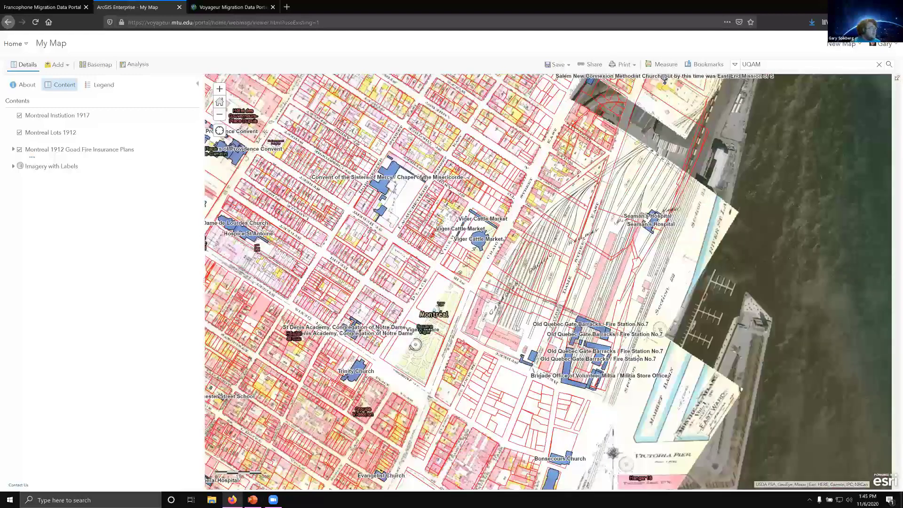
scroll(508, 174, down, 1)
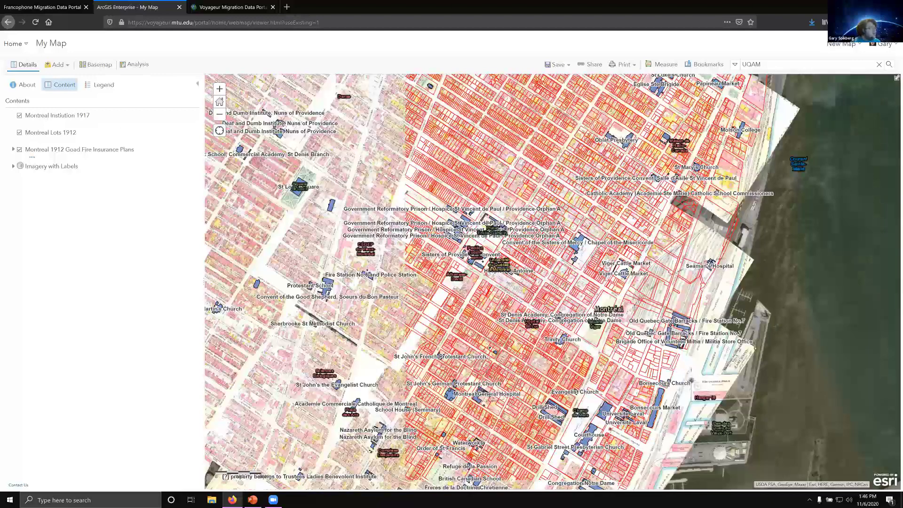
drag(463, 256, 399, 189)
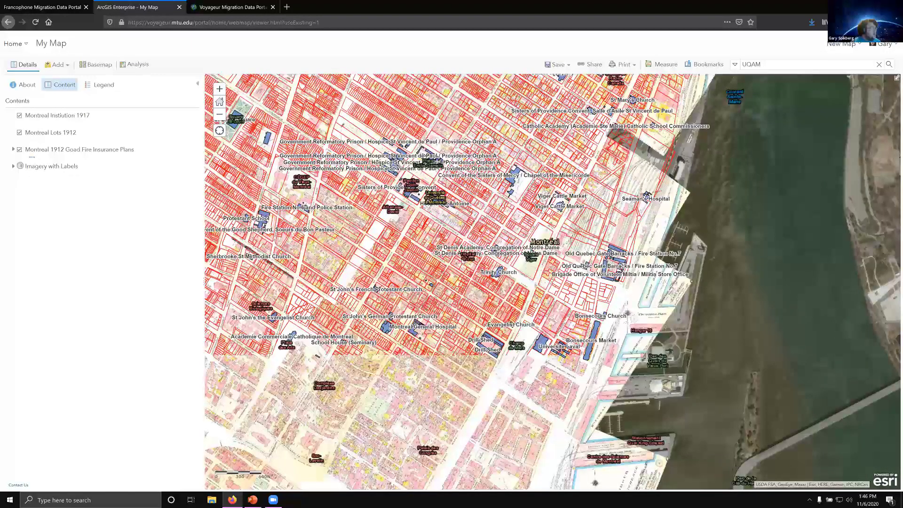
scroll(516, 272, up, 3)
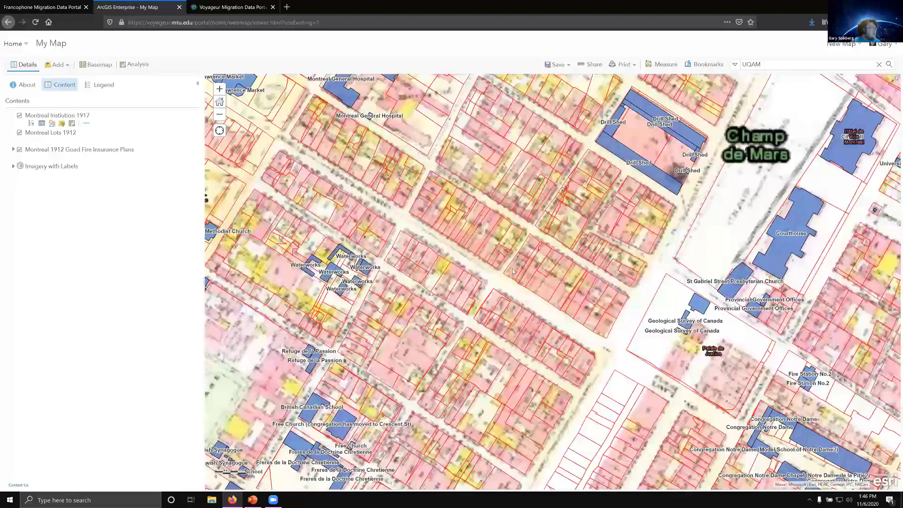
Step: Inspect the MTL1912Lots popups of two 1912 lots, then close them
click(512, 272)
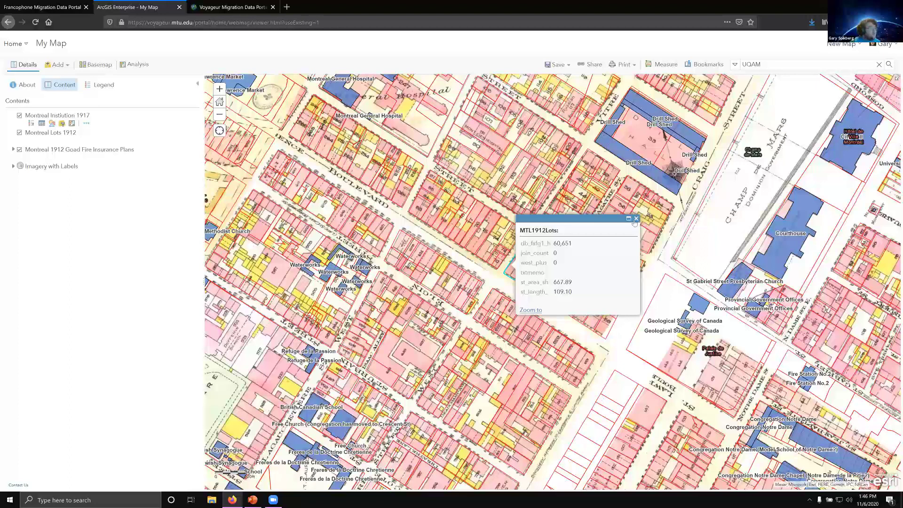
click(636, 218)
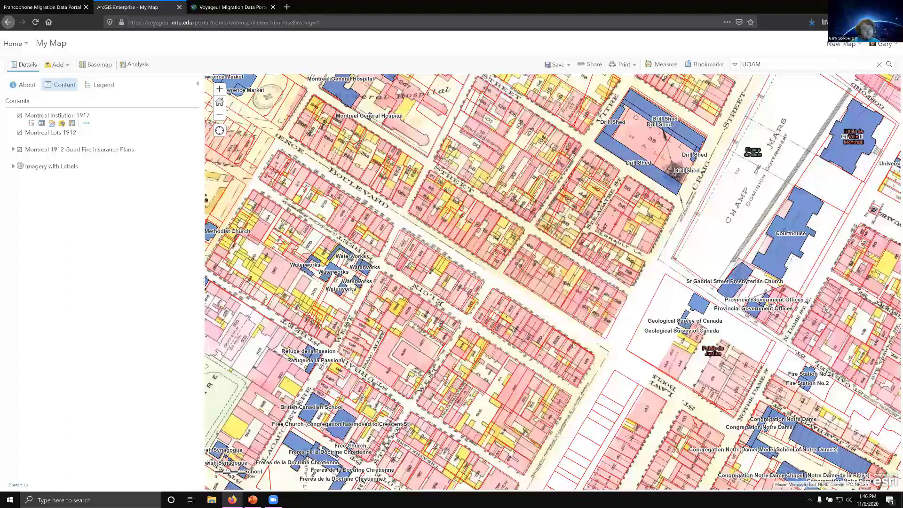
click(544, 273)
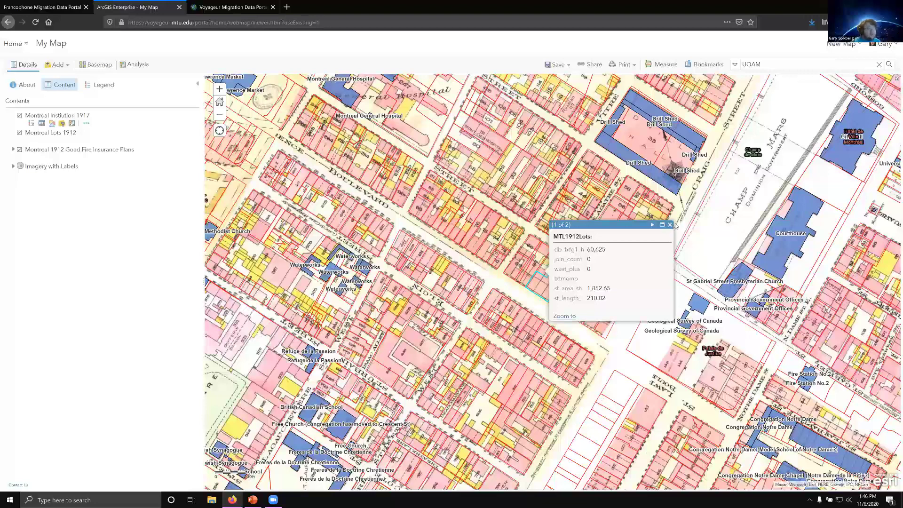
click(668, 226)
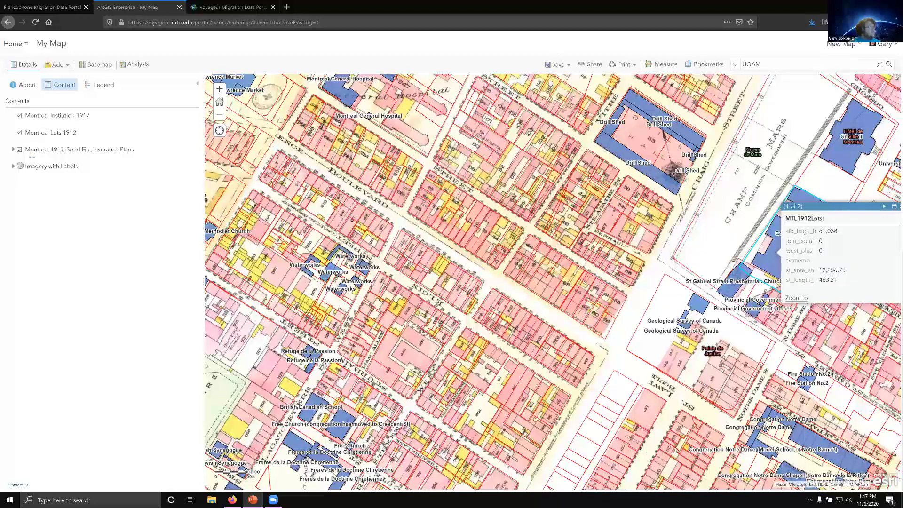
drag(554, 94, 466, 98)
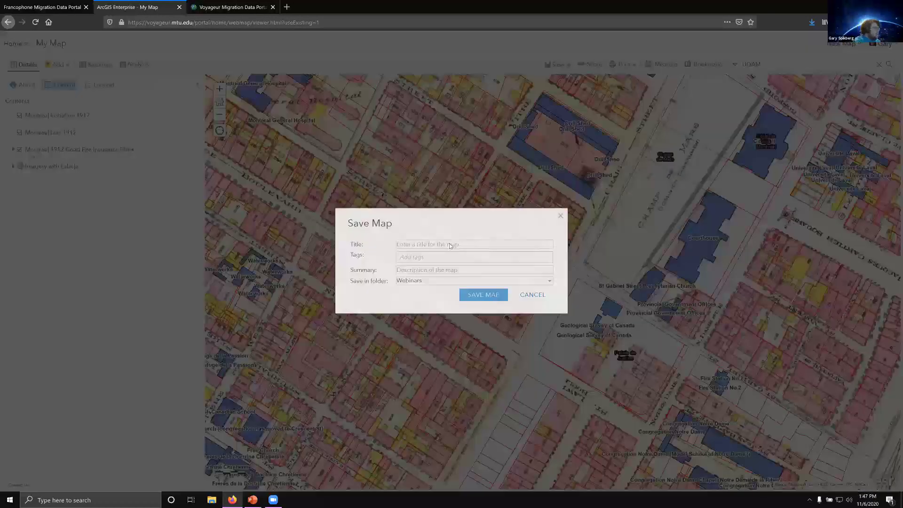
Step: Enter WorkshopMap as the map title
text(Workshop)
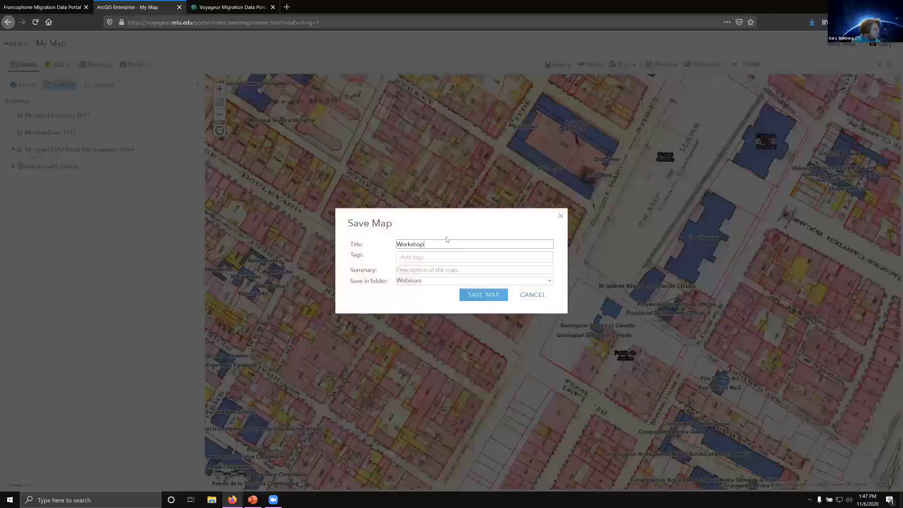
text( Ma)
key(BackSpace)
key(BackSpace)
key(BackSpace)
text(Map)
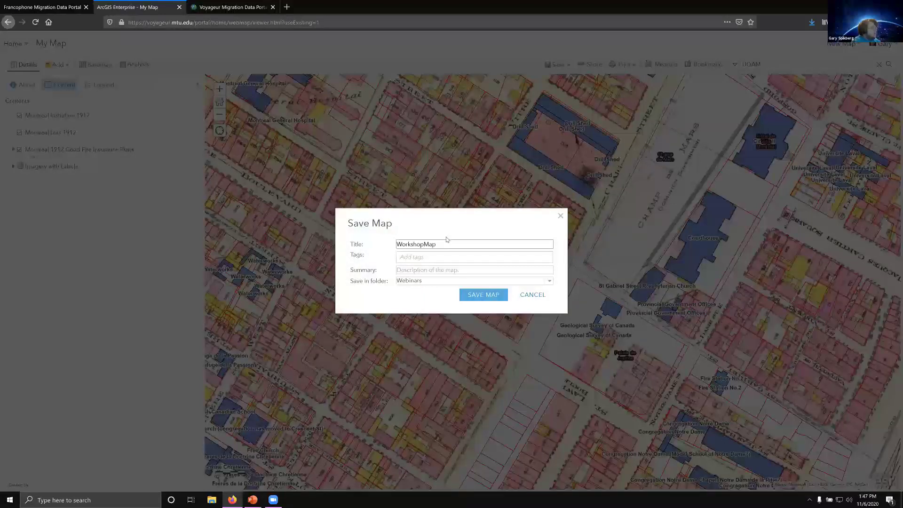
click(428, 257)
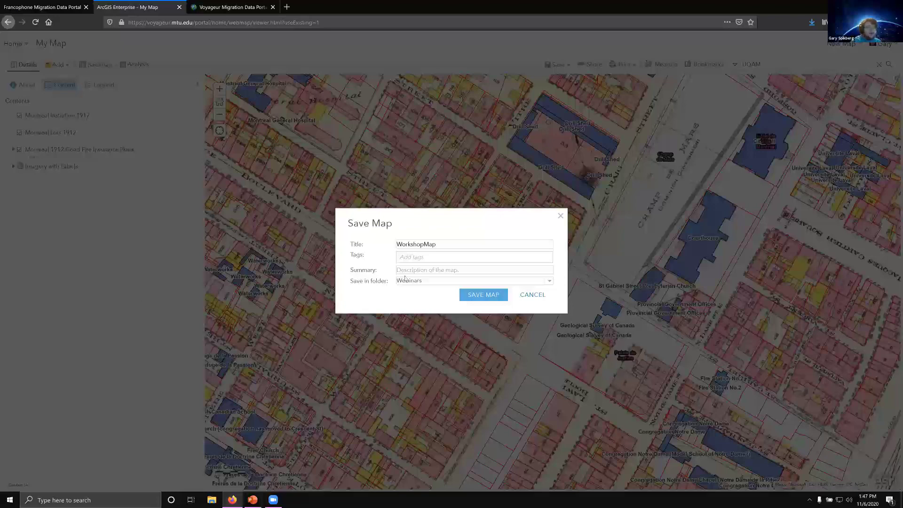
click(414, 255)
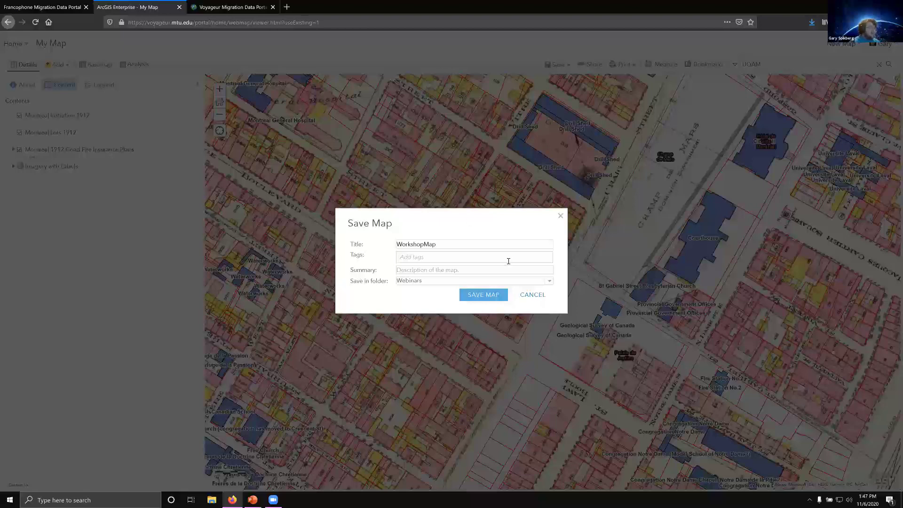
drag(446, 243, 383, 248)
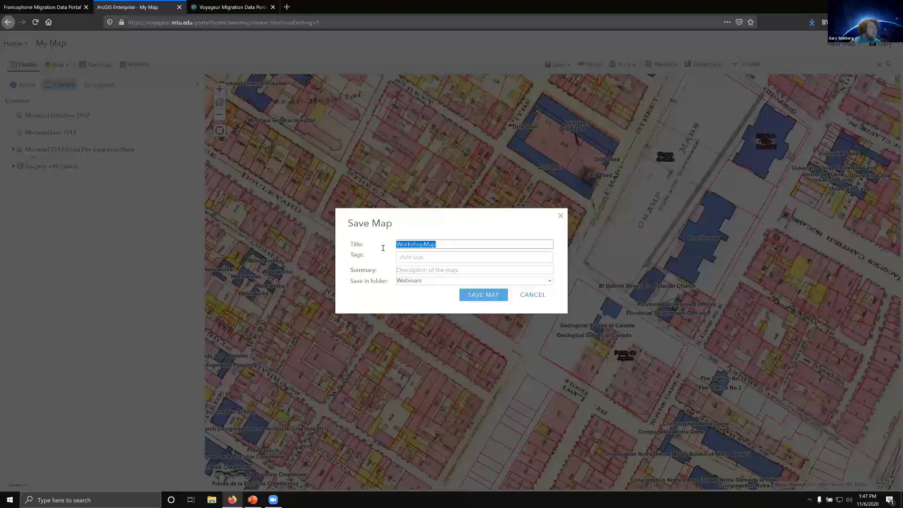
Step: Keep Webinars as the save-in folder and return to the tags field
click(407, 255)
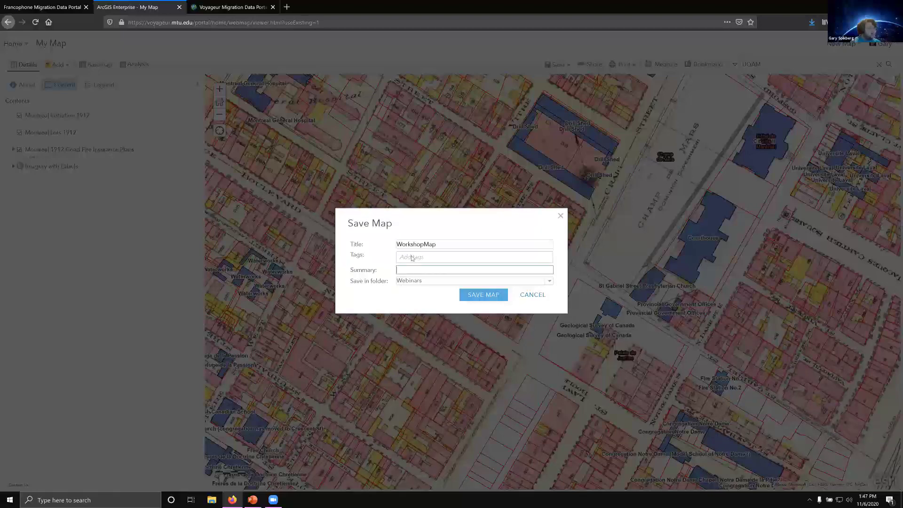
click(412, 256)
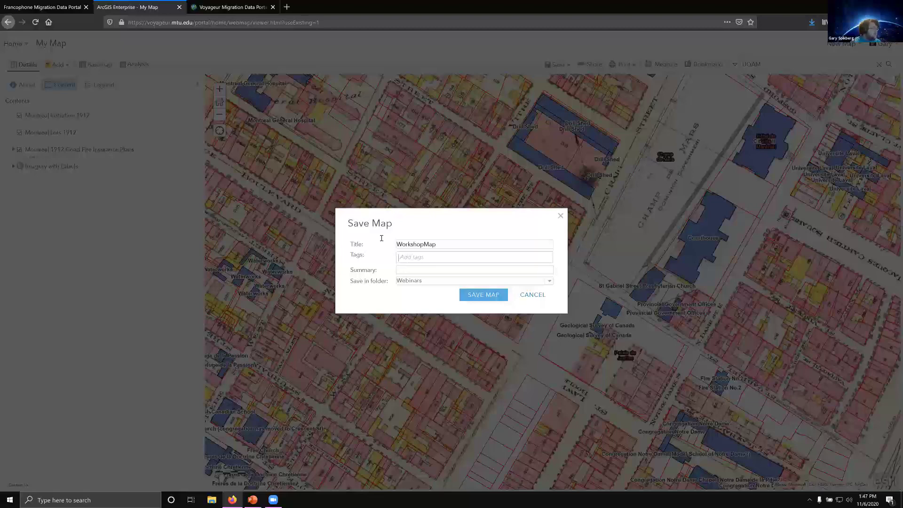
click(549, 281)
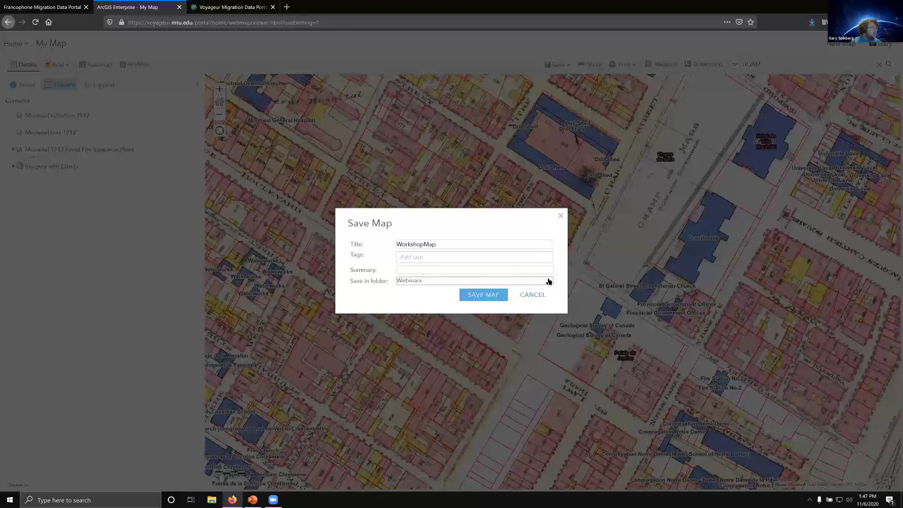
click(549, 281)
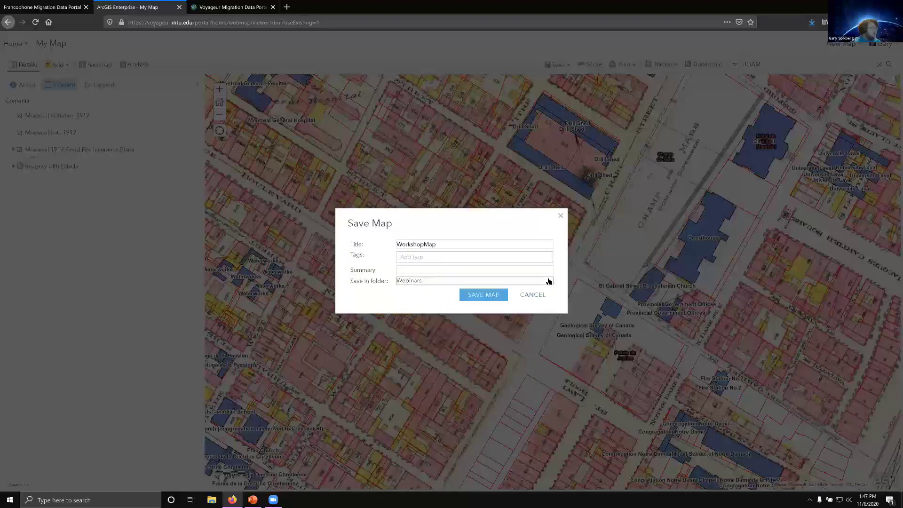
click(412, 255)
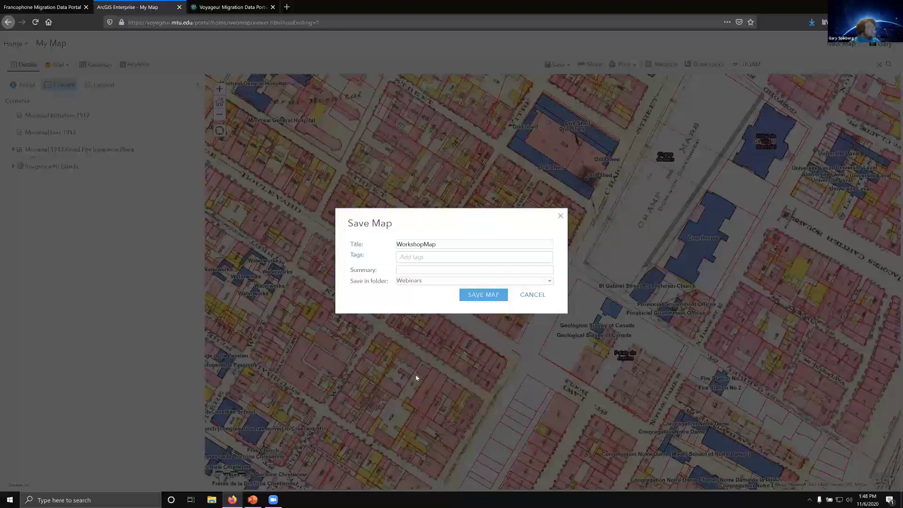
Step: Add the tags Demo, webinar and montreal
text(Demo)
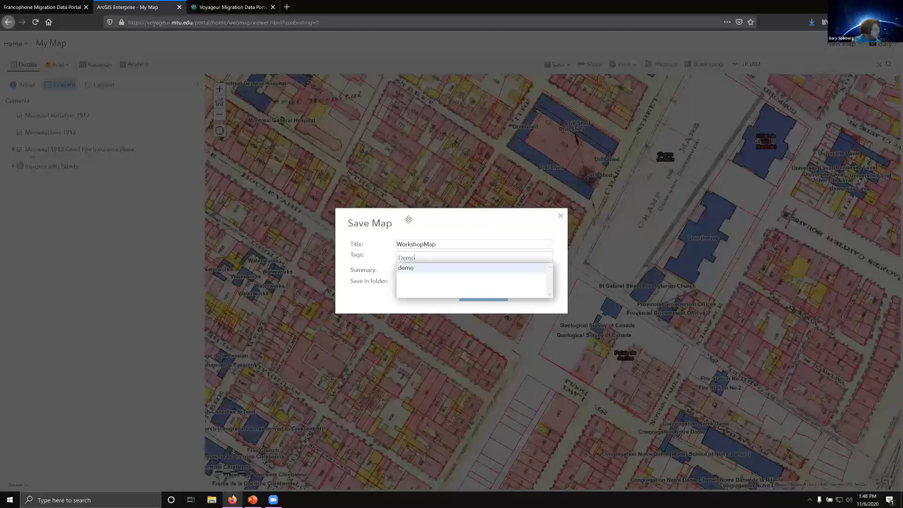
text(, webinar)
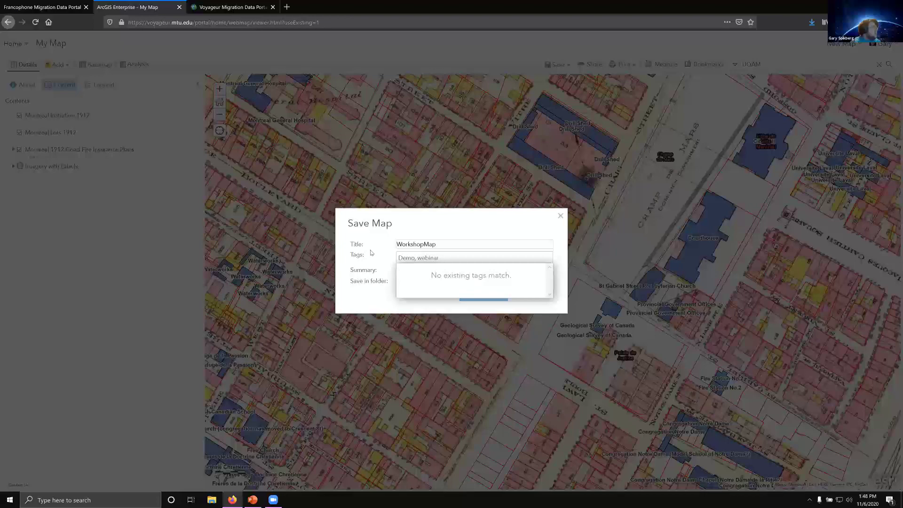
click(469, 271)
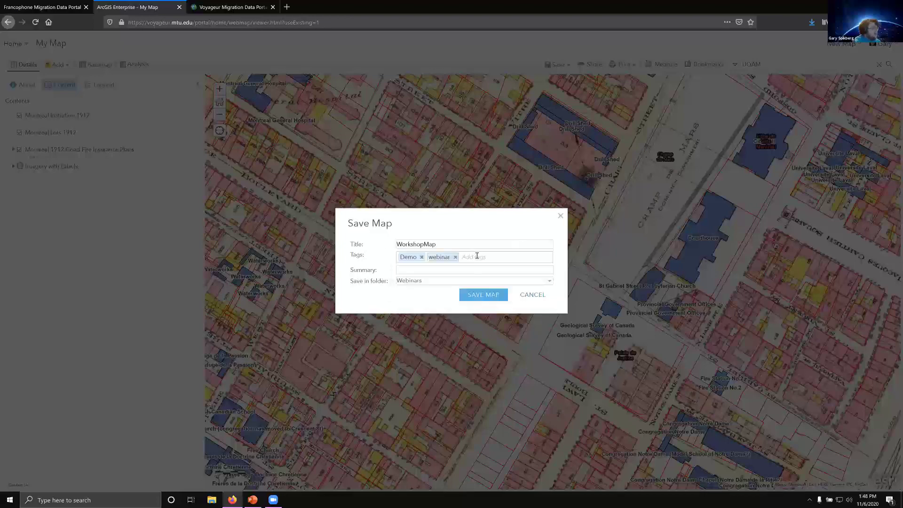
click(477, 257)
text(montreal)
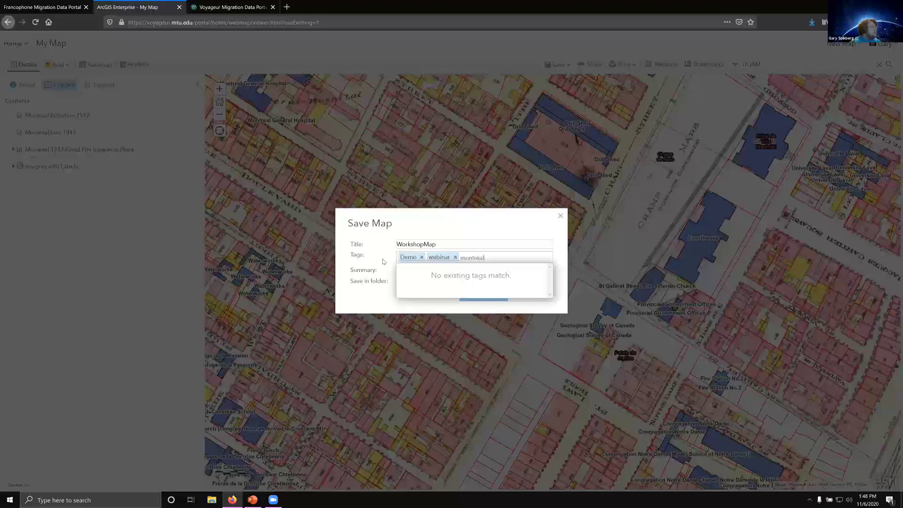
click(369, 262)
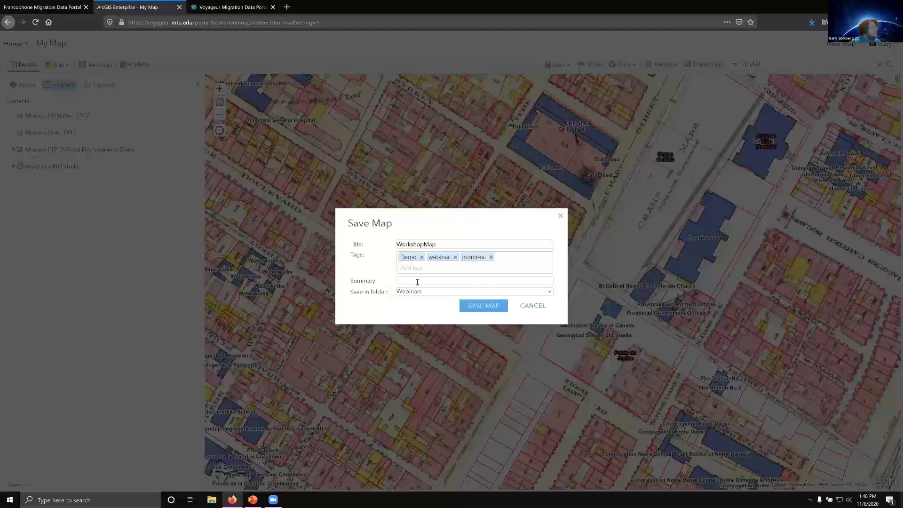
Step: Add the summary 'Our map showing how to create basic maps' and save the map
click(417, 282)
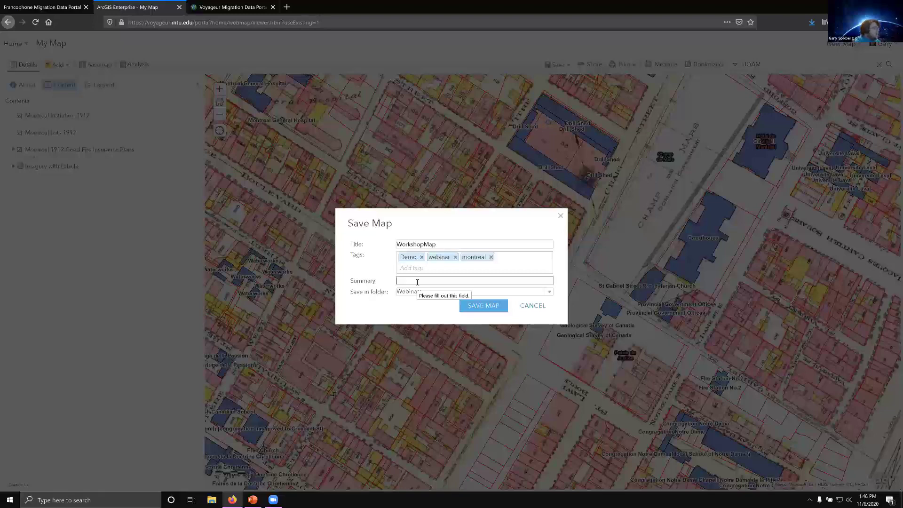
text(Our map showing how to c)
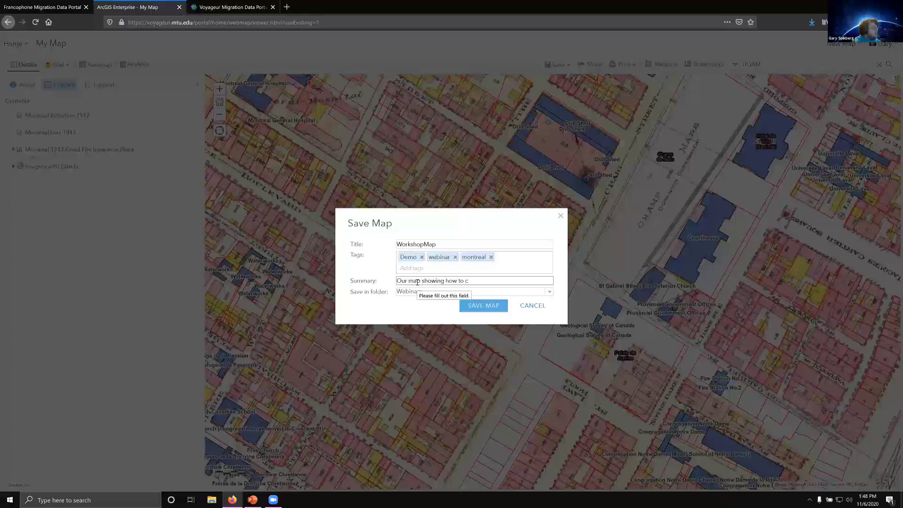
text(reate basic maps)
click(490, 309)
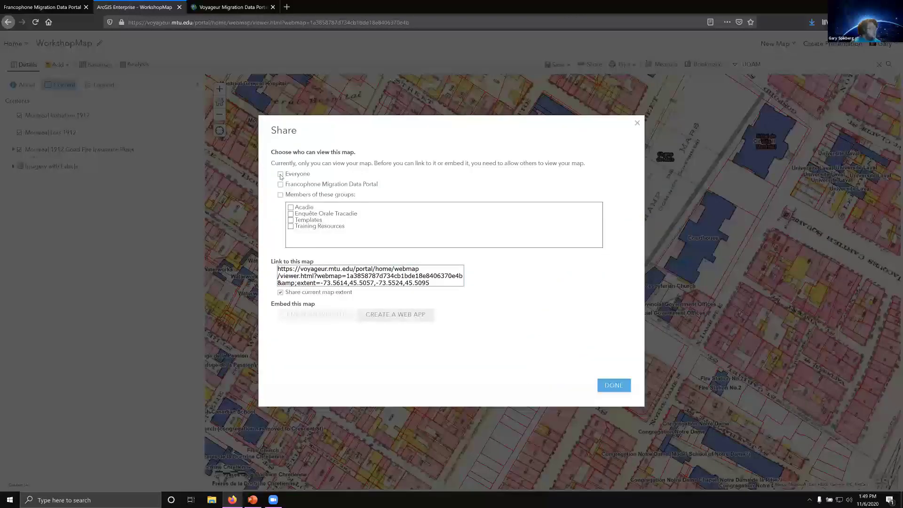
Step: Share WorkshopMap with Everyone and the Francophone Migration Data Portal organization
click(281, 175)
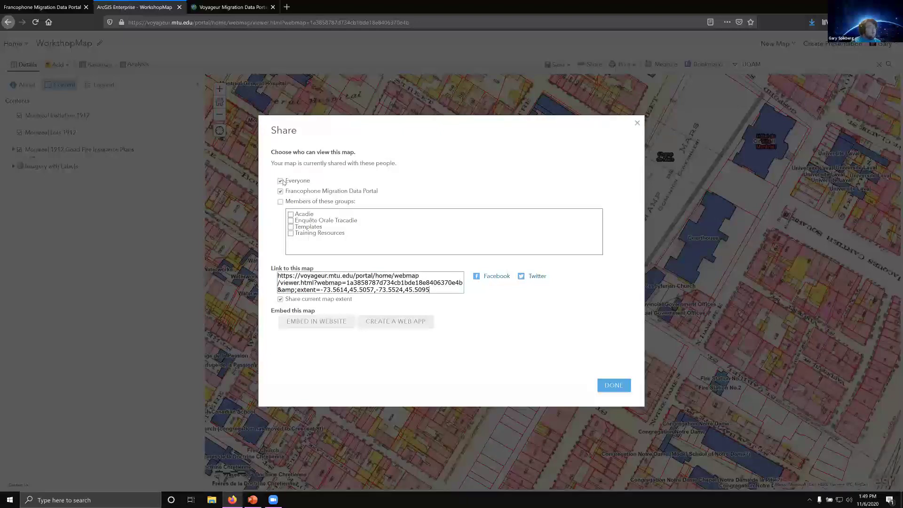
click(281, 181)
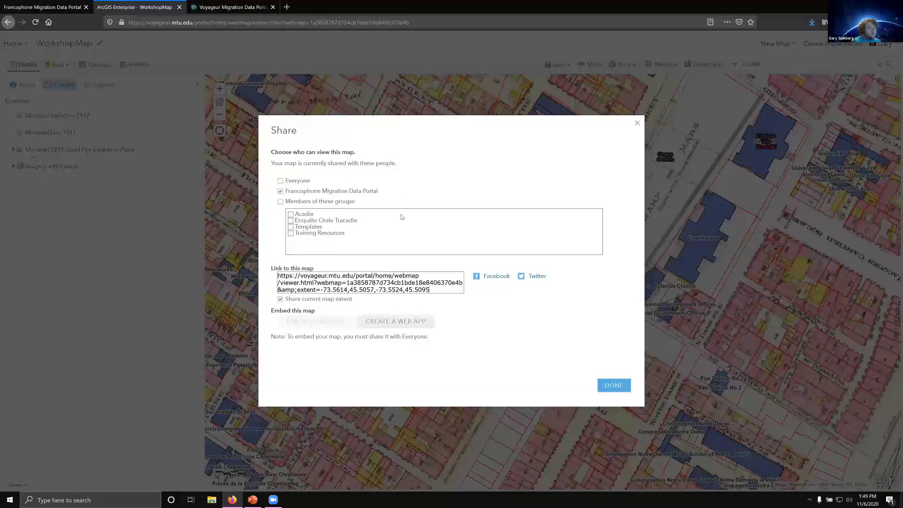
click(280, 191)
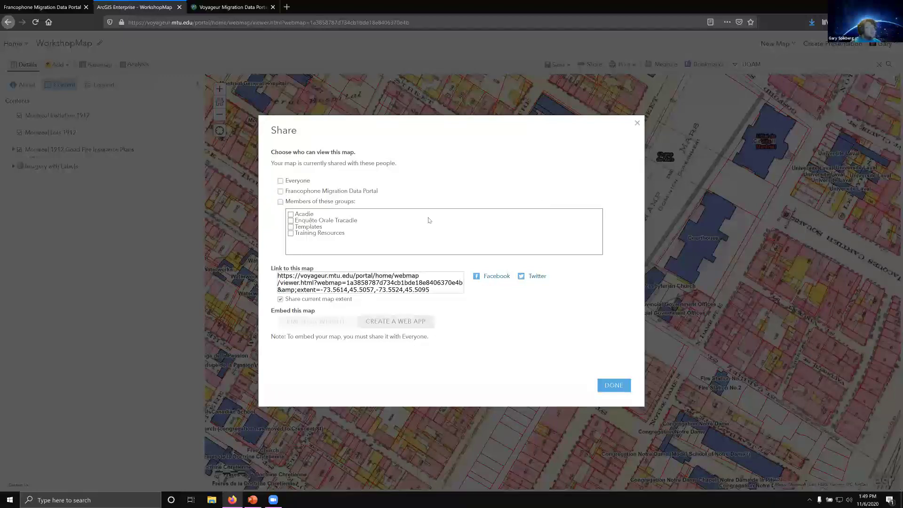
click(291, 208)
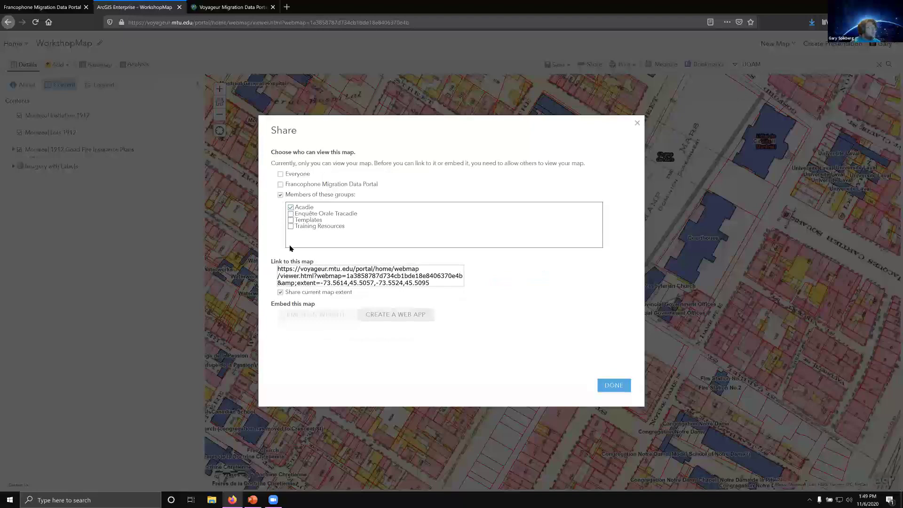
click(291, 214)
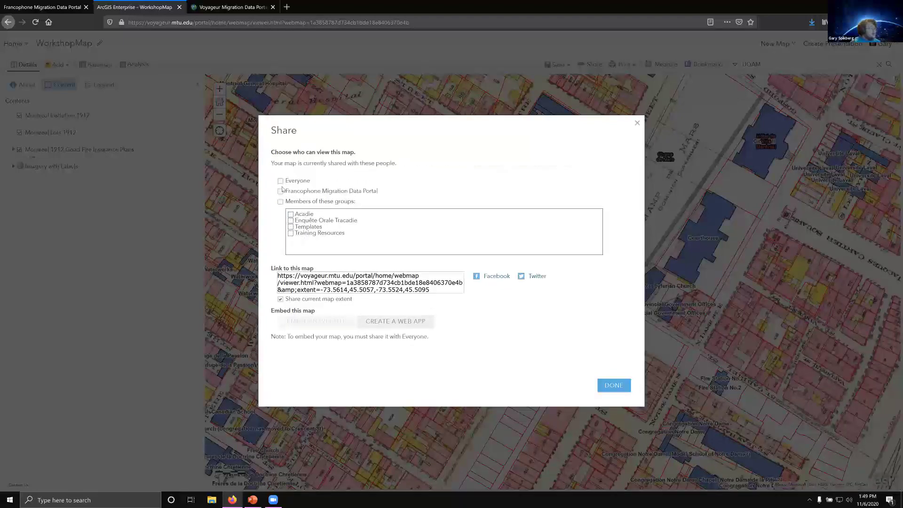
click(281, 181)
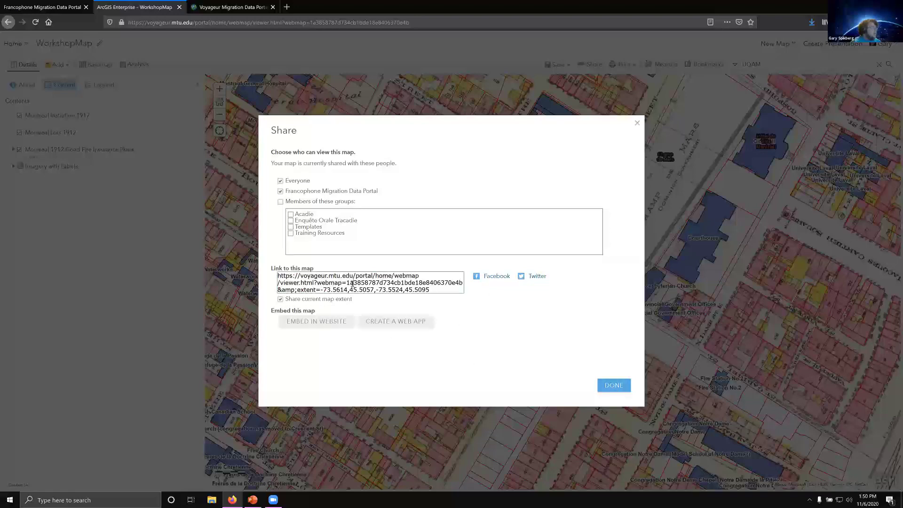
Step: Select the map link to copy it and close the sharing window
drag(440, 283, 300, 275)
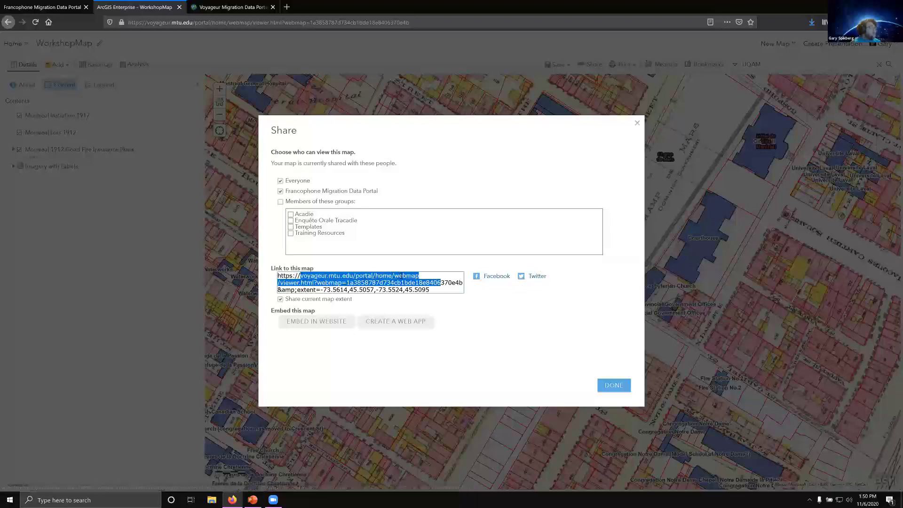
click(403, 276)
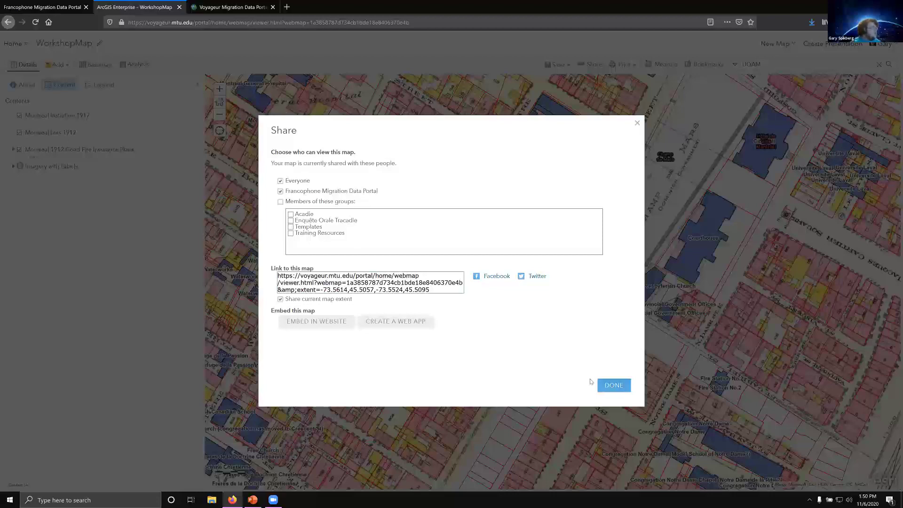
click(620, 385)
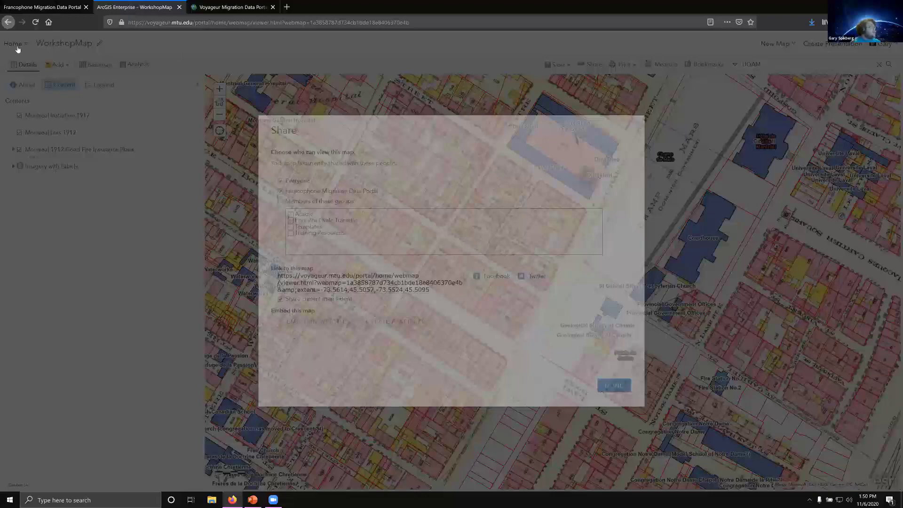
Step: Open the Webinars folder in My Content and select WorkshopMap
click(18, 47)
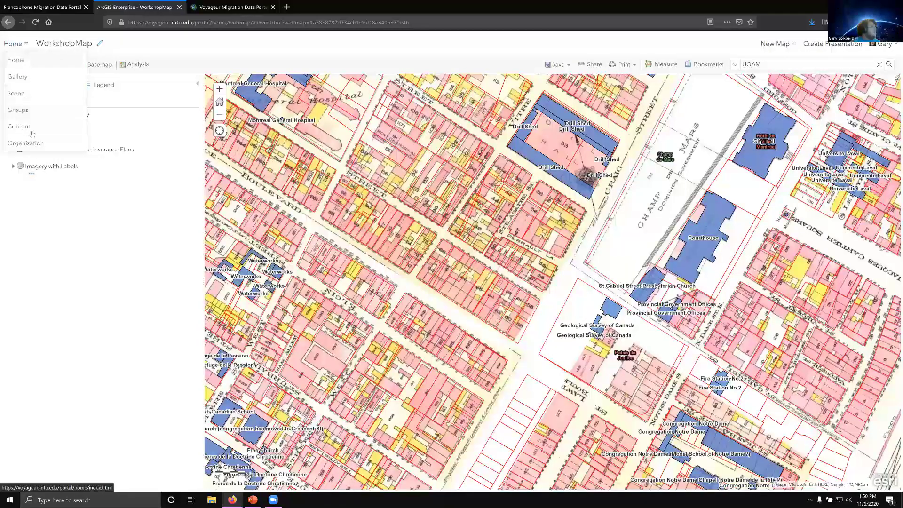
click(31, 133)
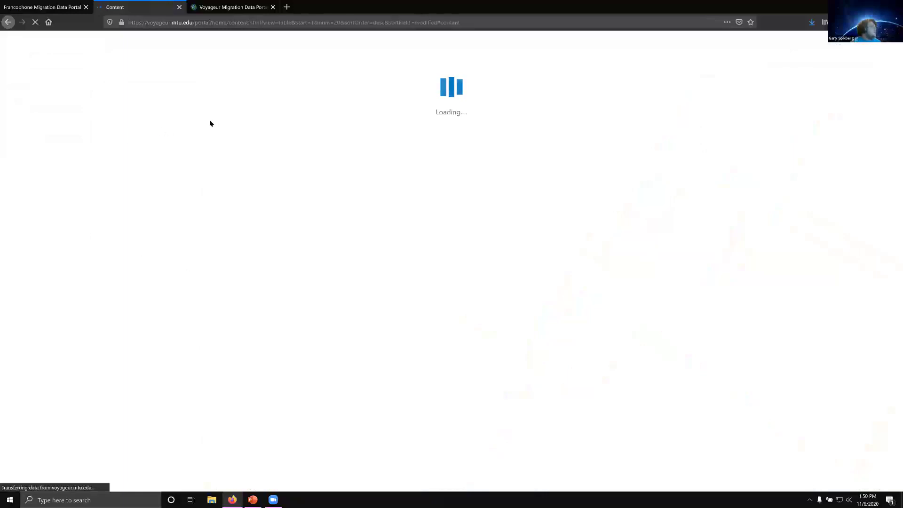
click(178, 252)
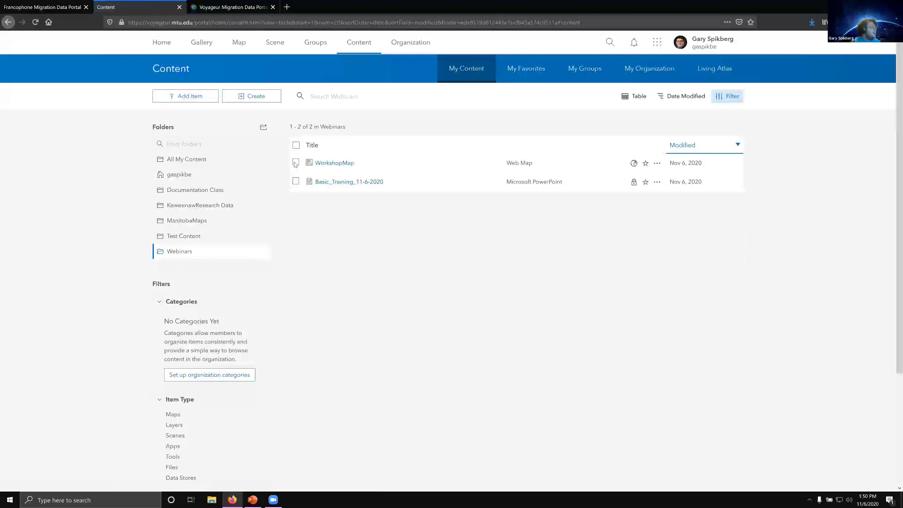
click(296, 163)
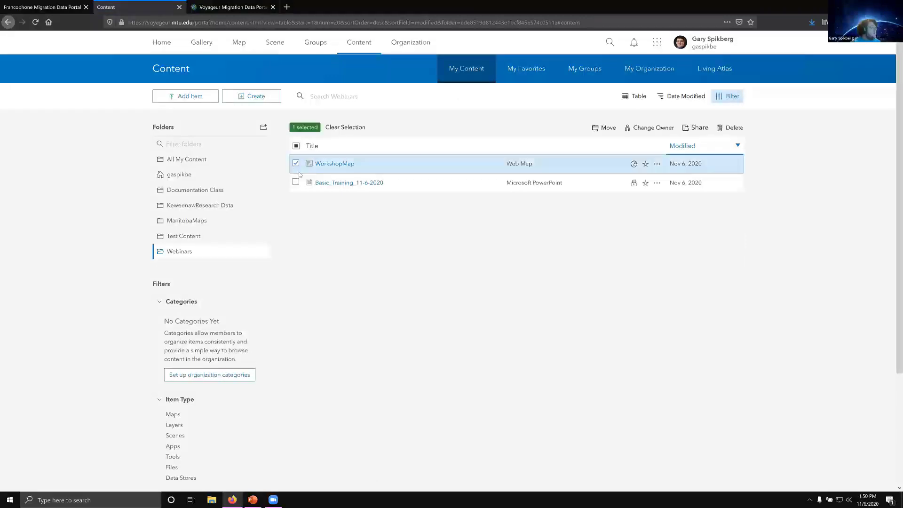
Step: Share WorkshopMap with update capabilities to the Grands-Lacs et Pays des Illinois group
click(690, 129)
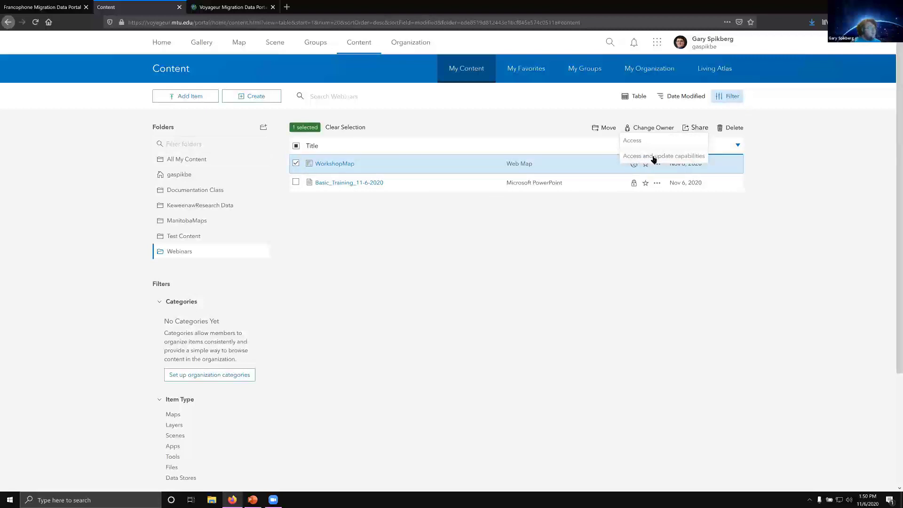
click(653, 157)
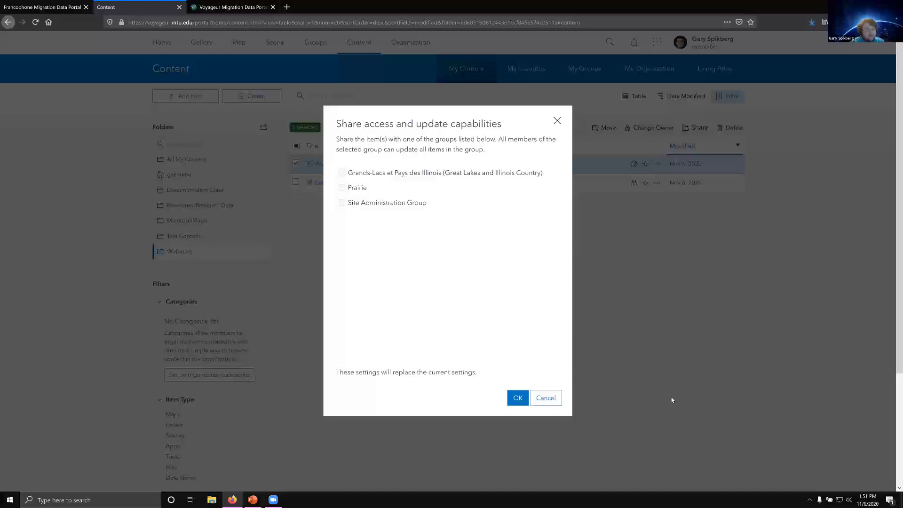
click(341, 172)
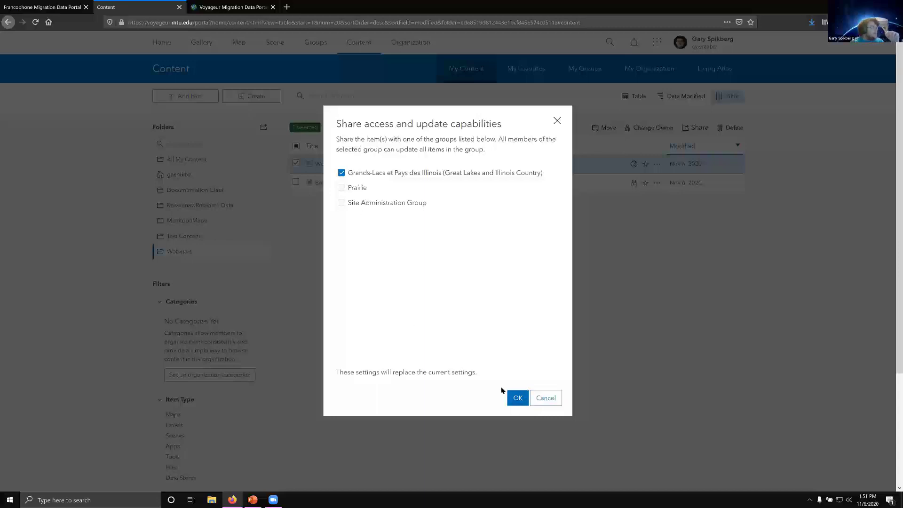
click(516, 403)
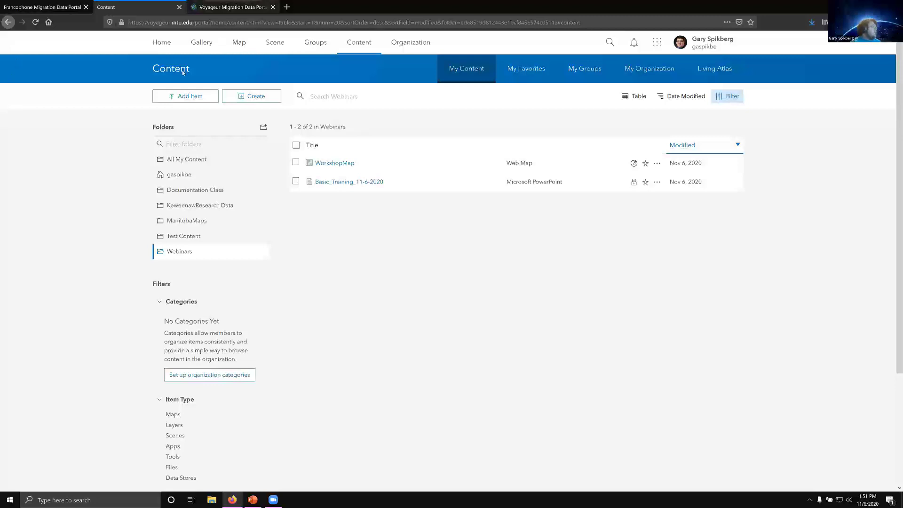
Step: Open the Grands-Lacs et Pays des Illinois group page and scroll to its Latest Content
click(317, 45)
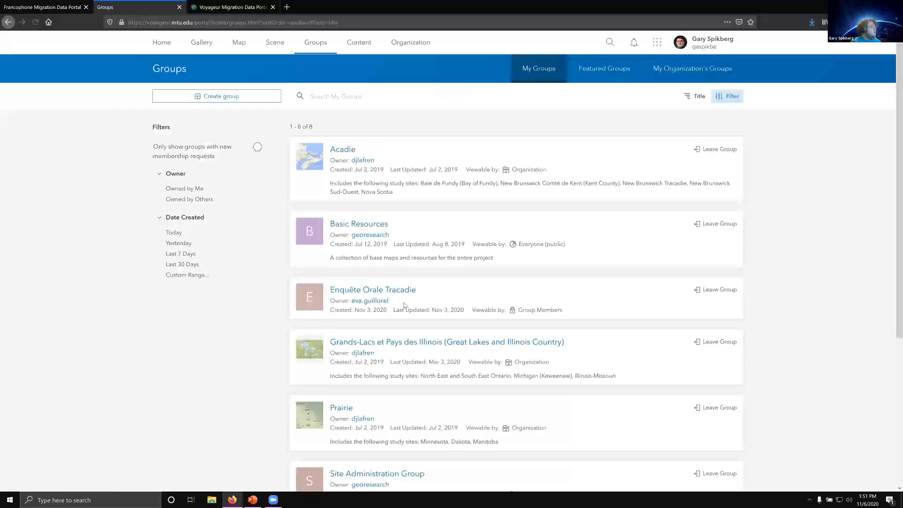
click(489, 342)
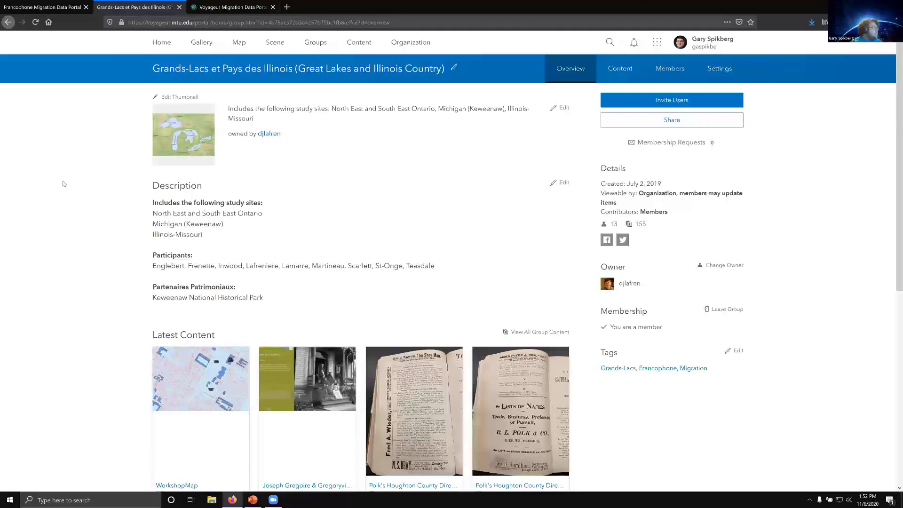
scroll(64, 184, down, 4)
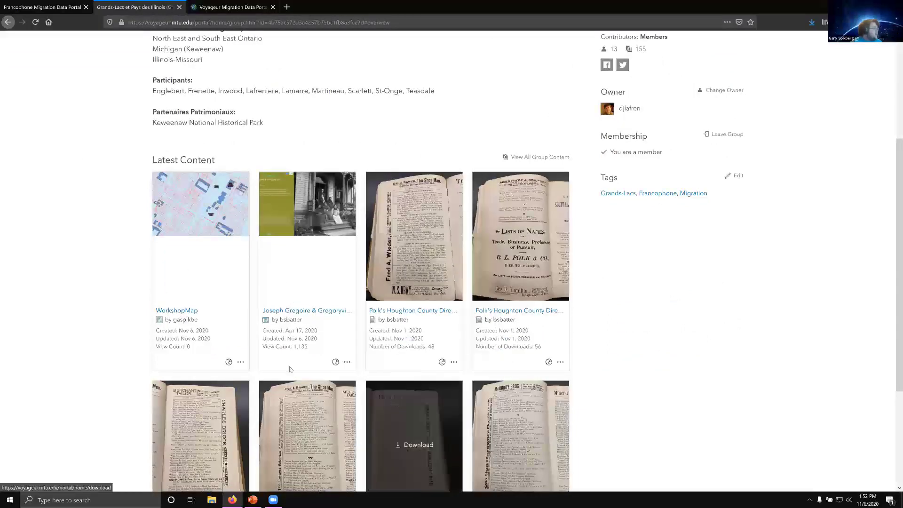
scroll(190, 393, down, 1)
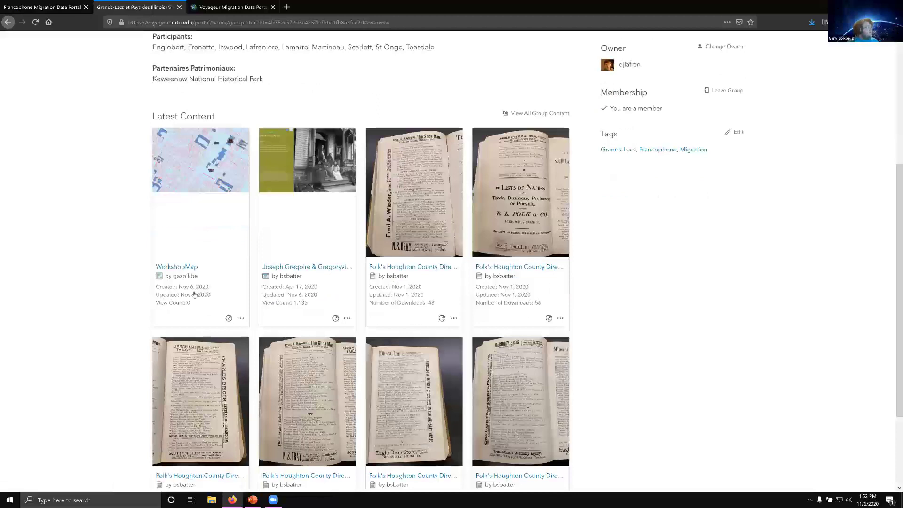
scroll(194, 294, up, 3)
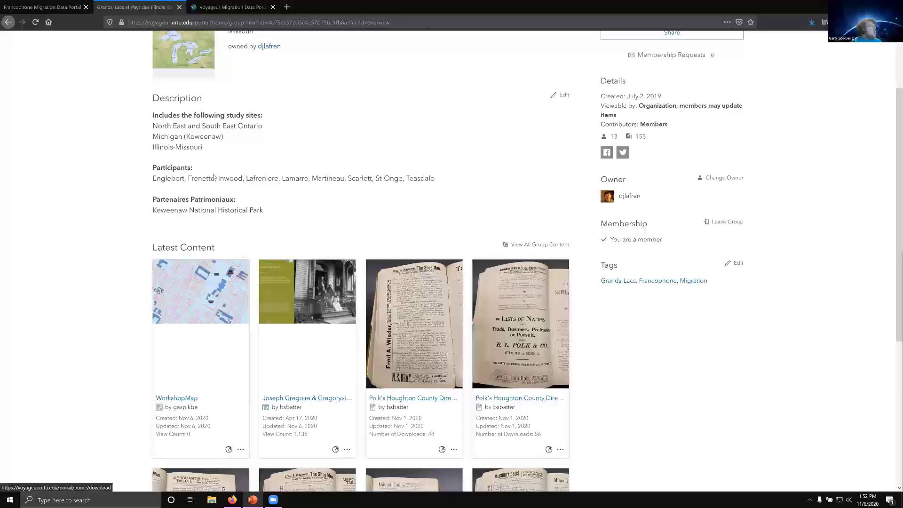
scroll(226, 193, up, 3)
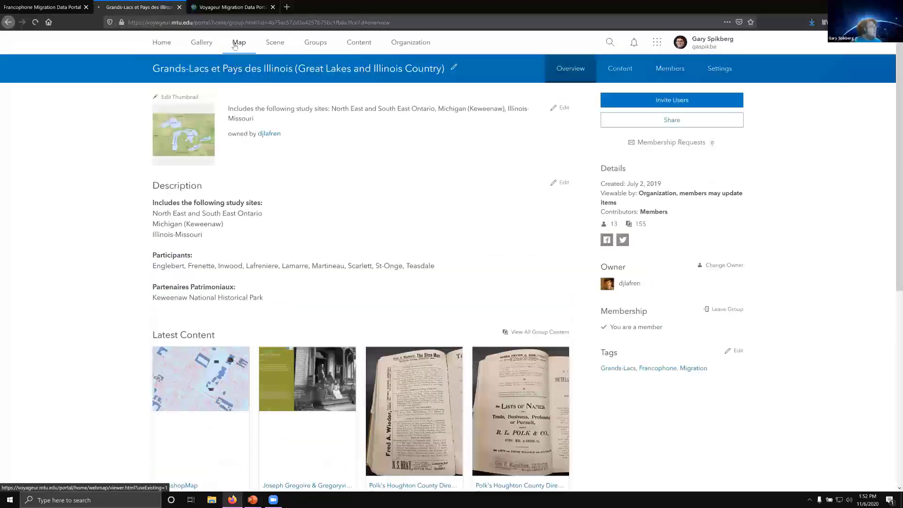
Step: Reopen WorkshopMap in Map Viewer, zoom out, then return to the Webinars folder in My Content
click(234, 44)
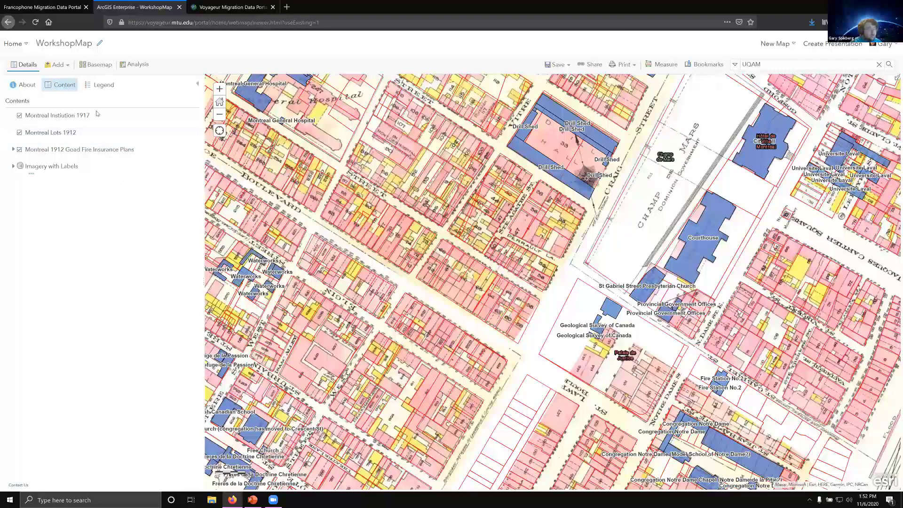
mouse_move(42, 125)
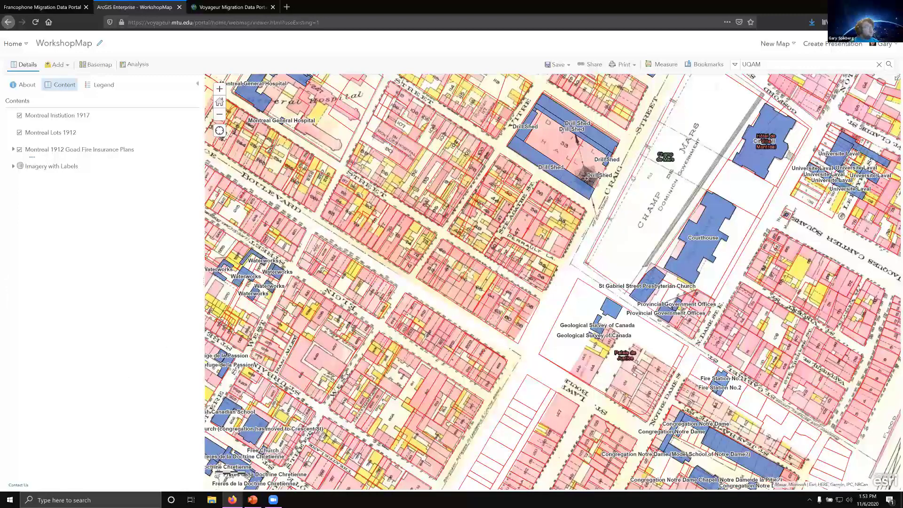
scroll(633, 178, down, 1)
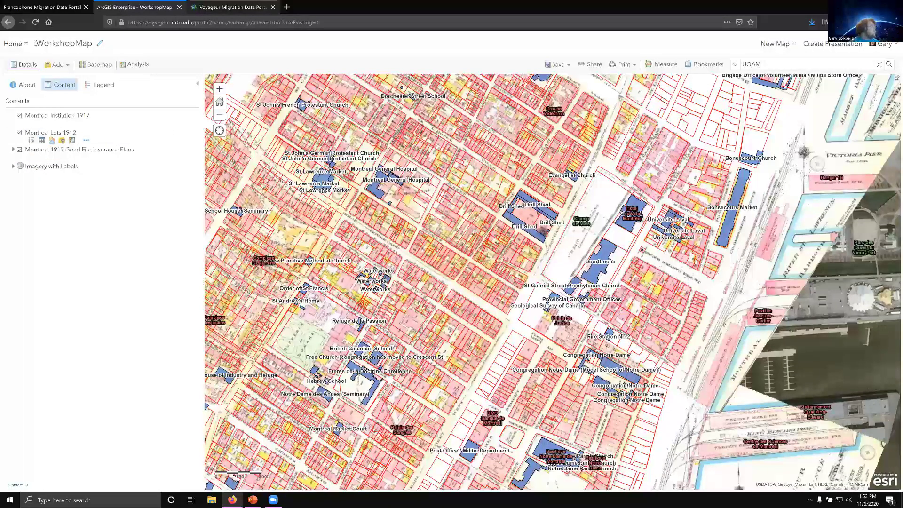
click(14, 44)
click(24, 131)
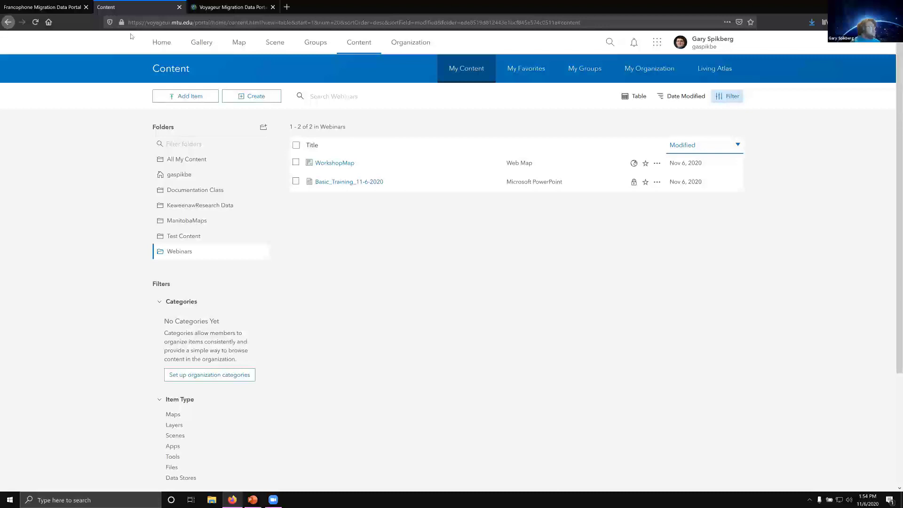
Step: Show the Add Item options, then return to WorkshopMap in Map Viewer
click(189, 97)
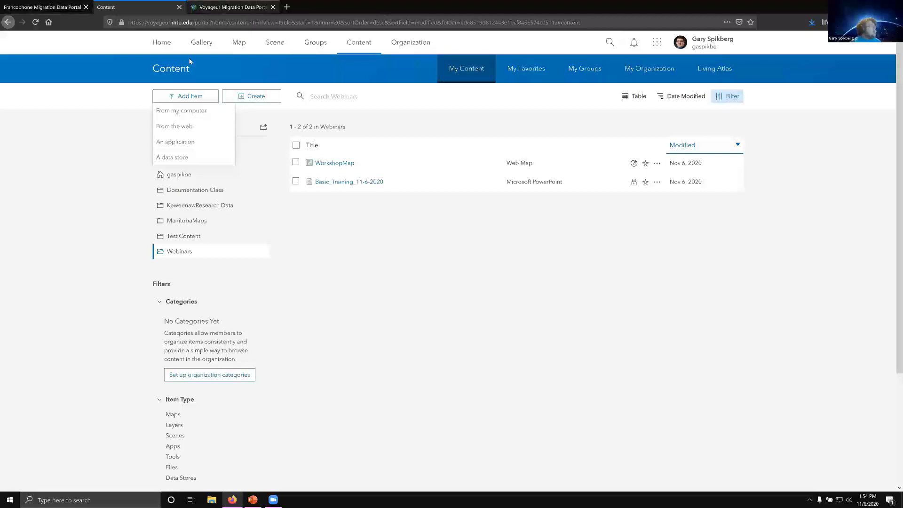
click(239, 42)
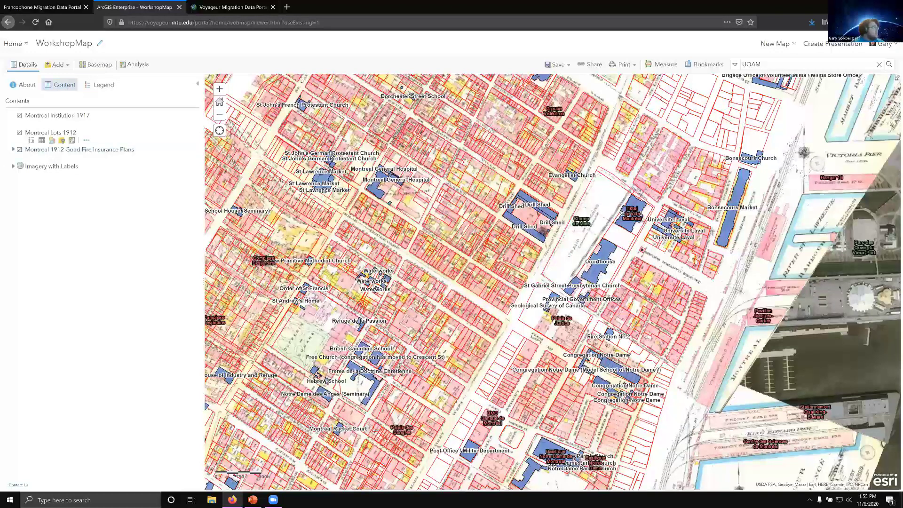
Step: Pan the map toward the harbour piers and Victoria Pier on the Old Montréal riverfront
mouse_move(52, 118)
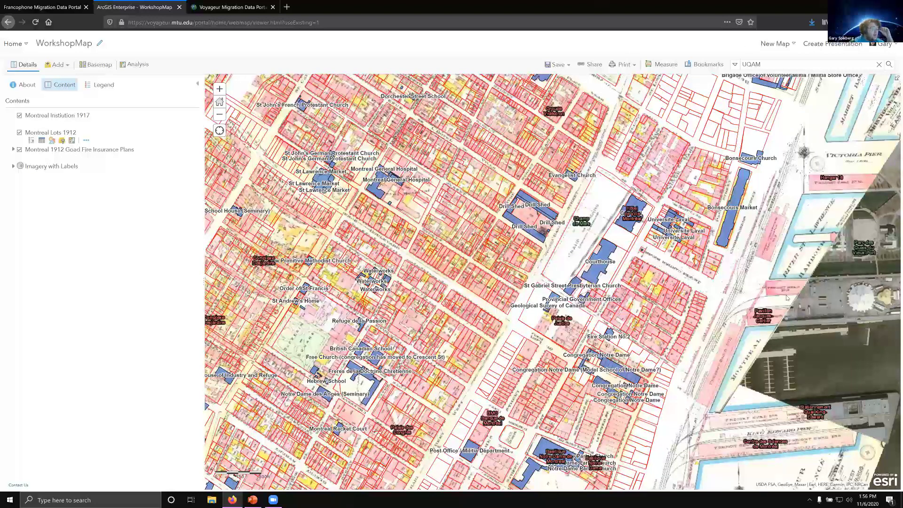
drag(706, 258, 705, 259)
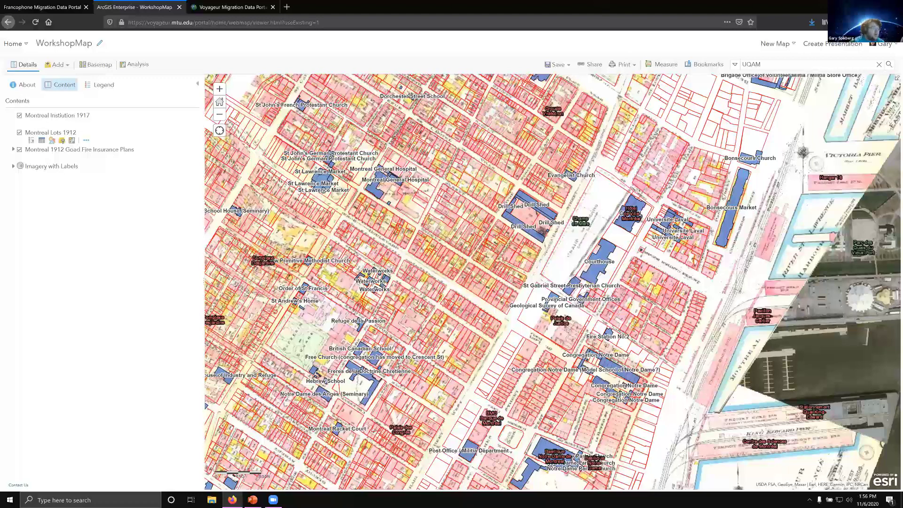
drag(720, 197, 637, 156)
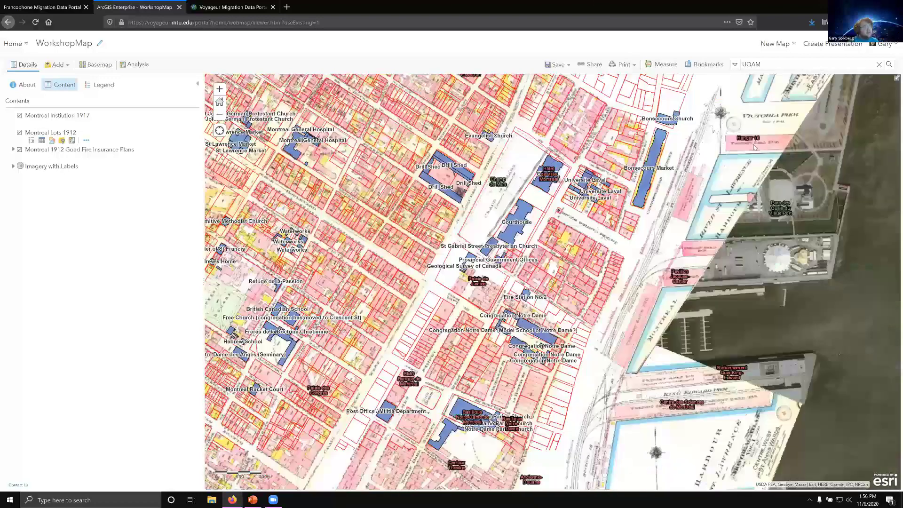
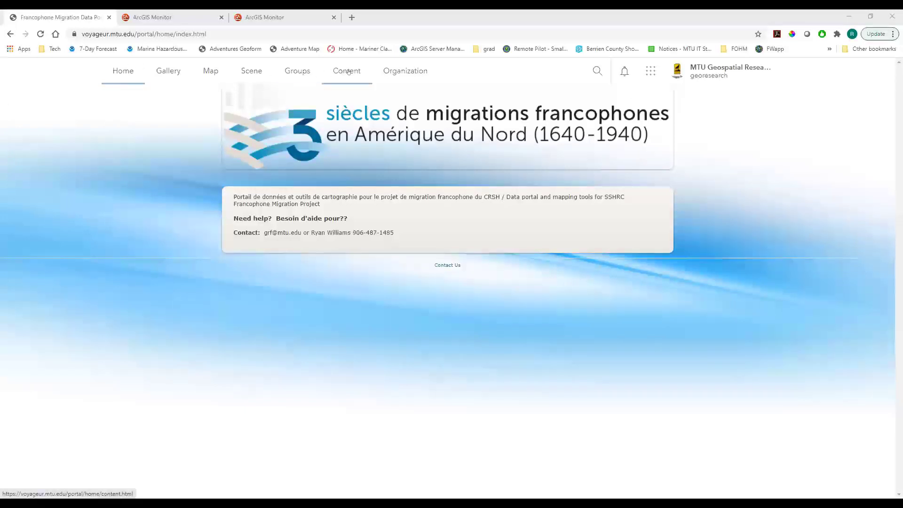
Step: Open the My Content page listing all 142 items sorted by date modified
click(349, 71)
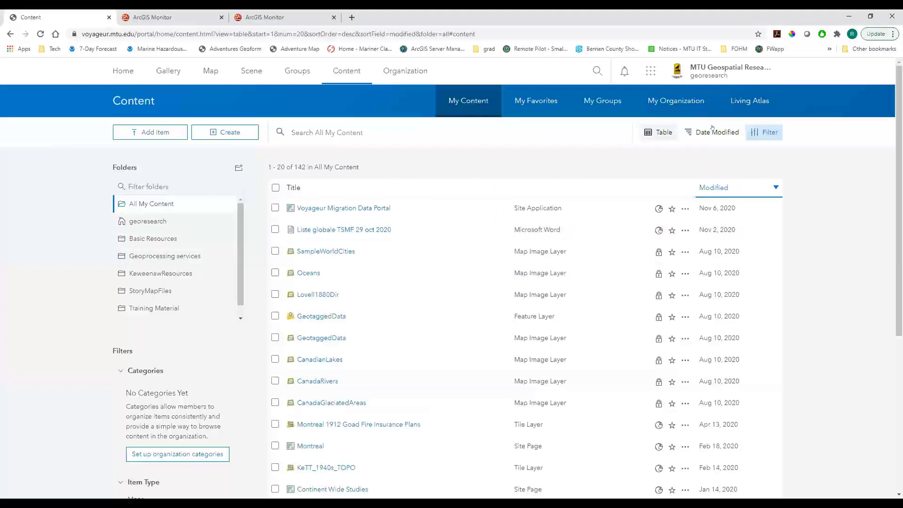
Step: Switch the item view to List, then to a Grid of cards
click(658, 133)
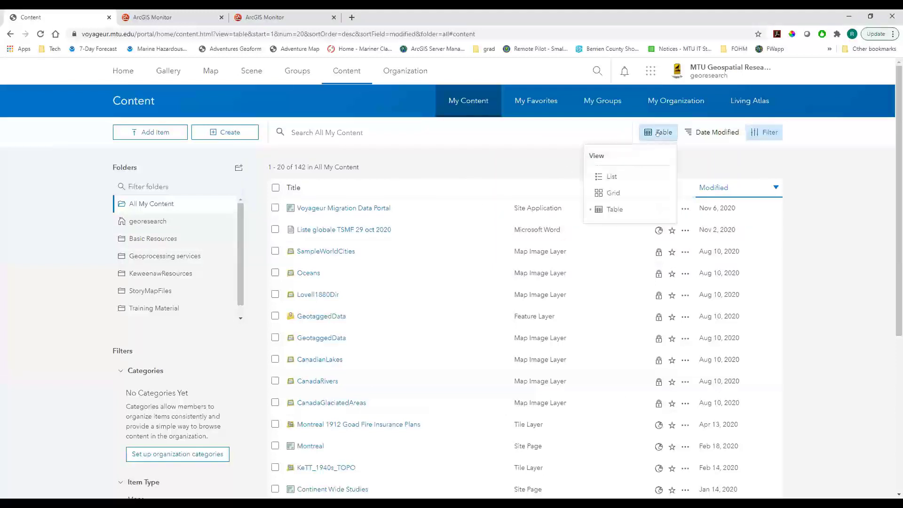
click(611, 178)
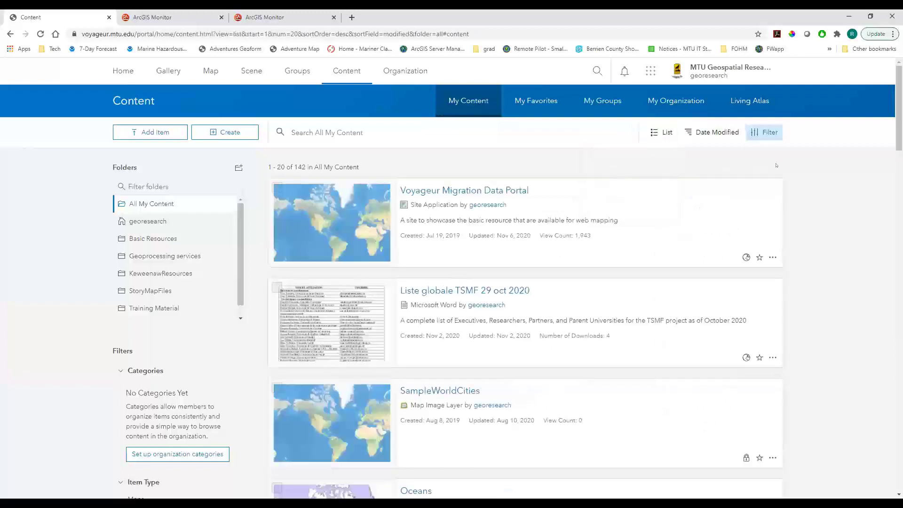
click(661, 133)
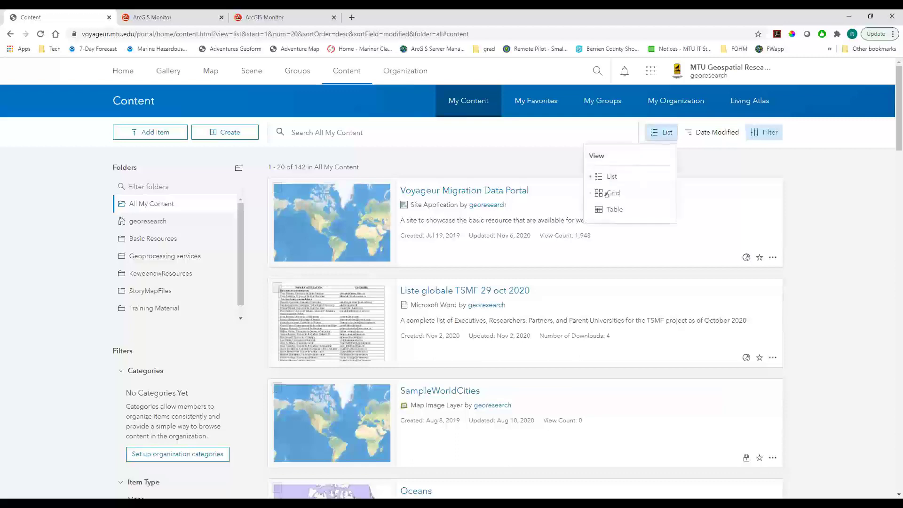
click(607, 194)
scroll(724, 264, down, 4)
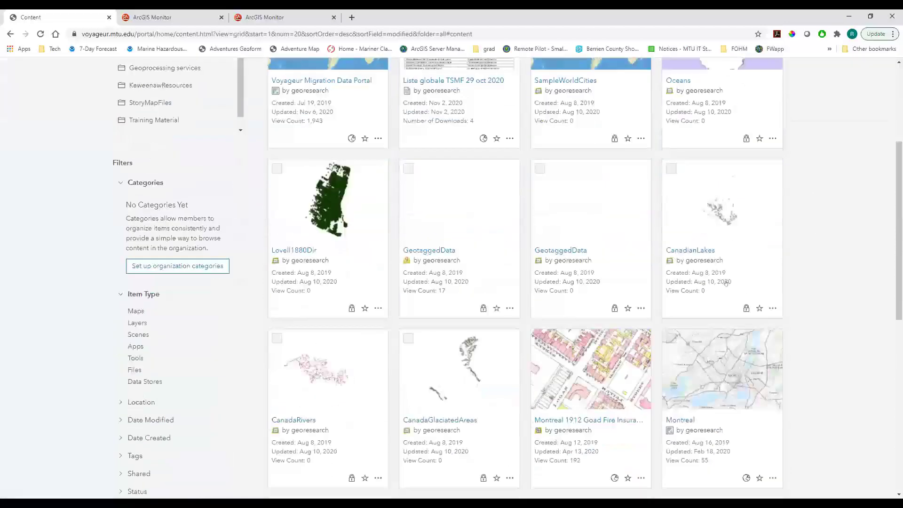
scroll(726, 283, down, 8)
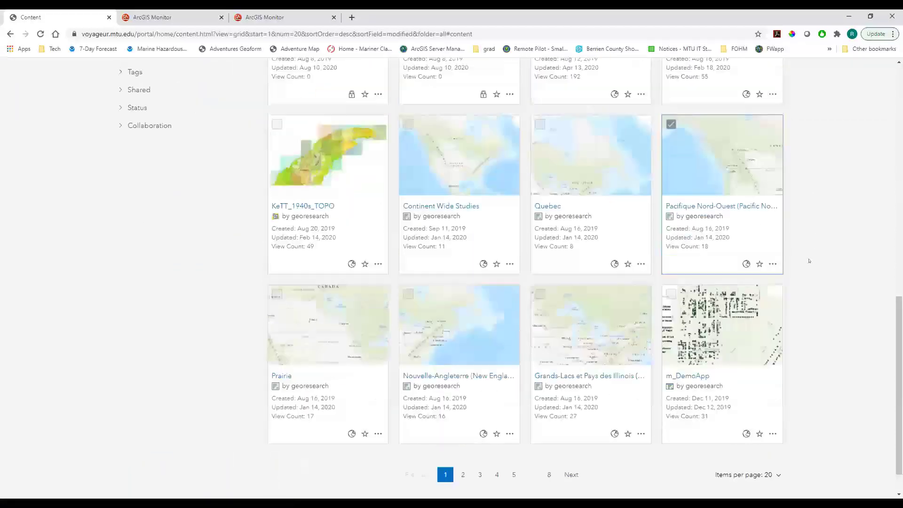
scroll(812, 256, up, 12)
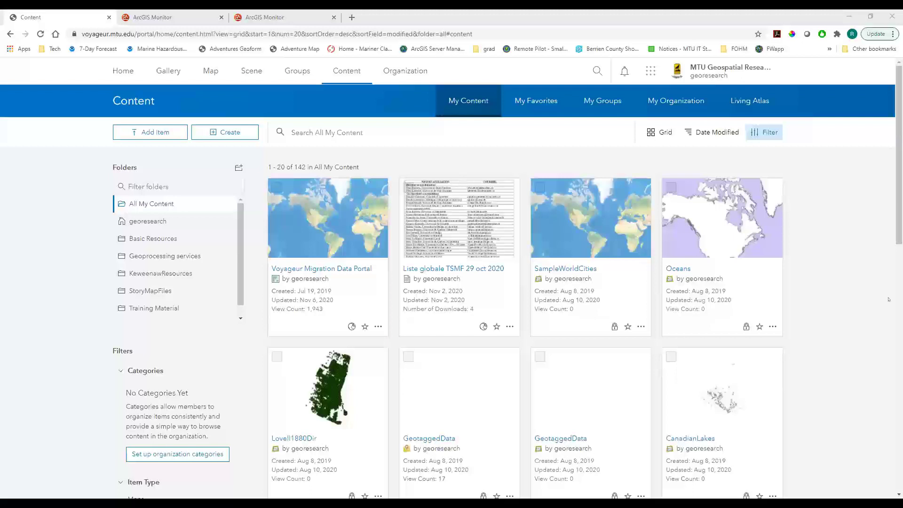
Step: Sort the items alphabetically by Title instead of date modified
click(718, 133)
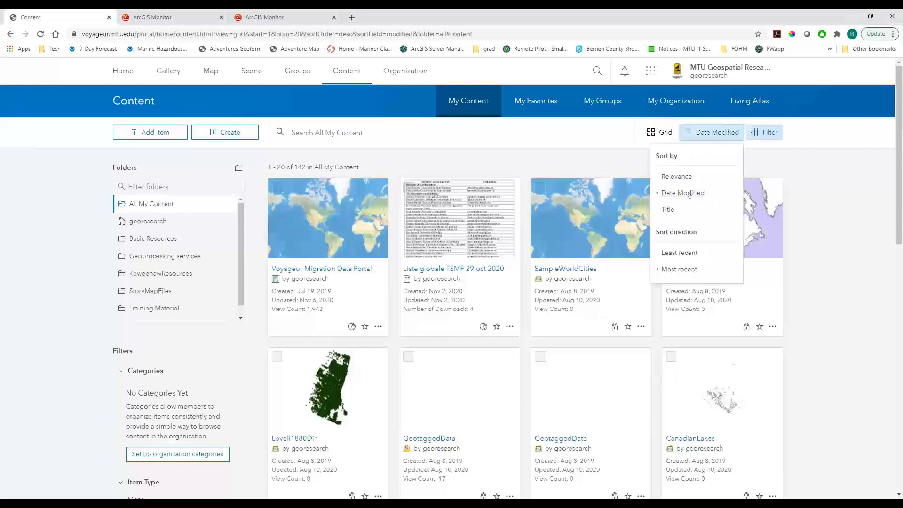
click(668, 209)
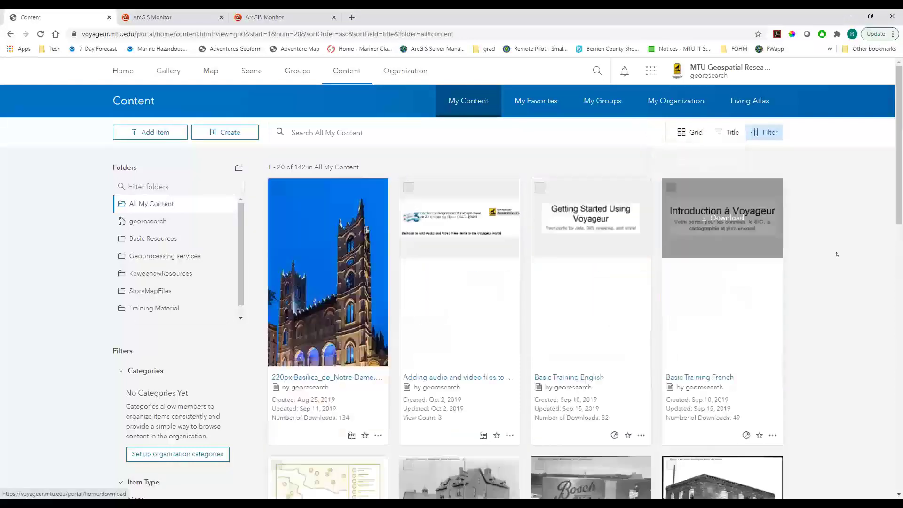
scroll(809, 233, down, 4)
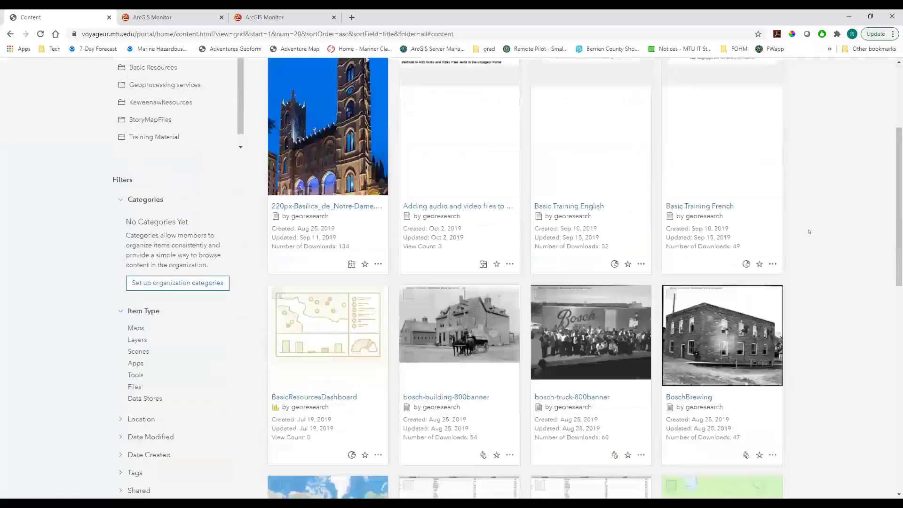
scroll(809, 233, up, 4)
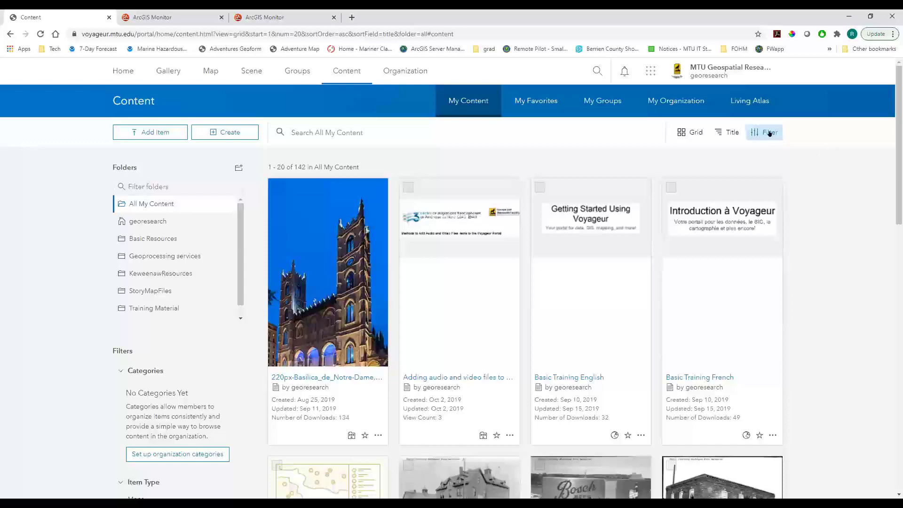
click(768, 133)
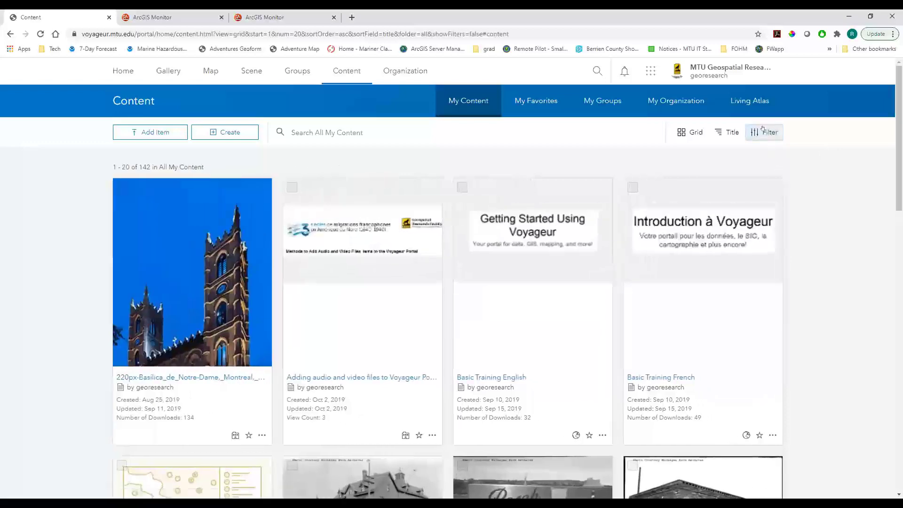
click(764, 133)
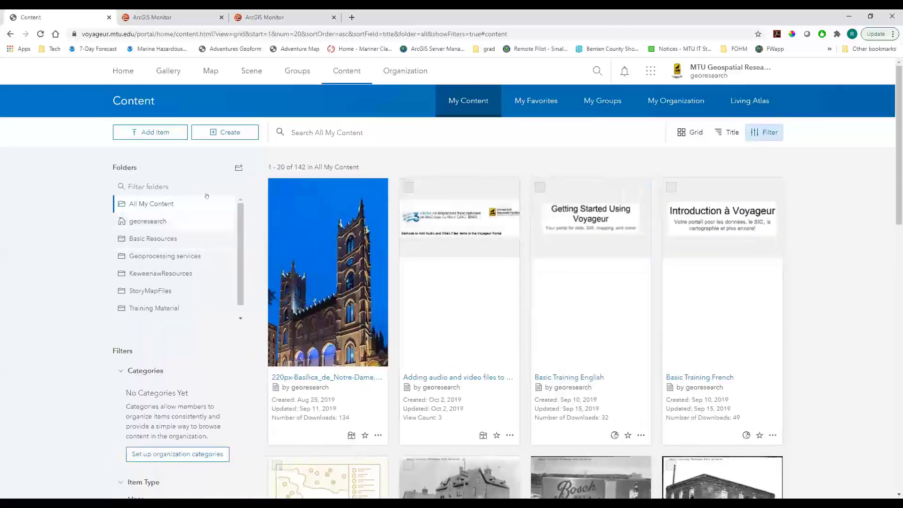
scroll(77, 231, down, 1)
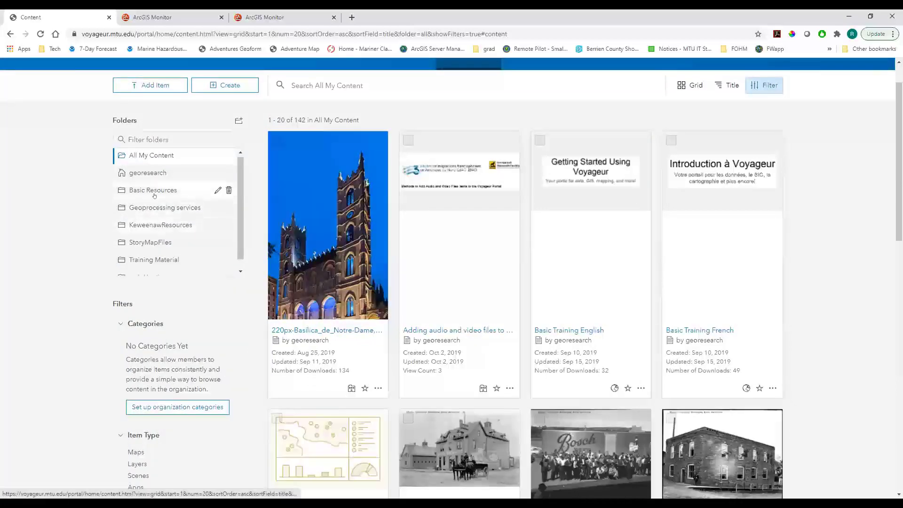
scroll(162, 210, down, 1)
scroll(78, 313, down, 4)
scroll(77, 312, down, 2)
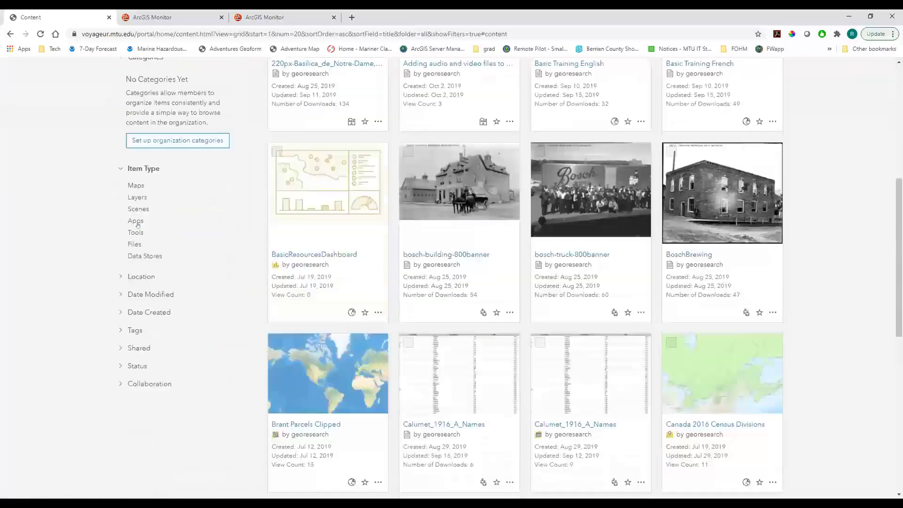
click(136, 170)
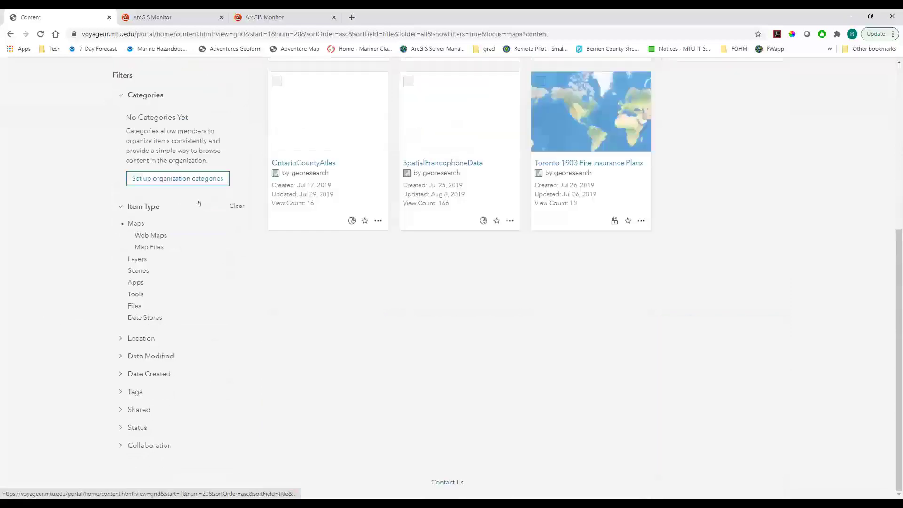
scroll(329, 244, up, 3)
scroll(221, 292, down, 3)
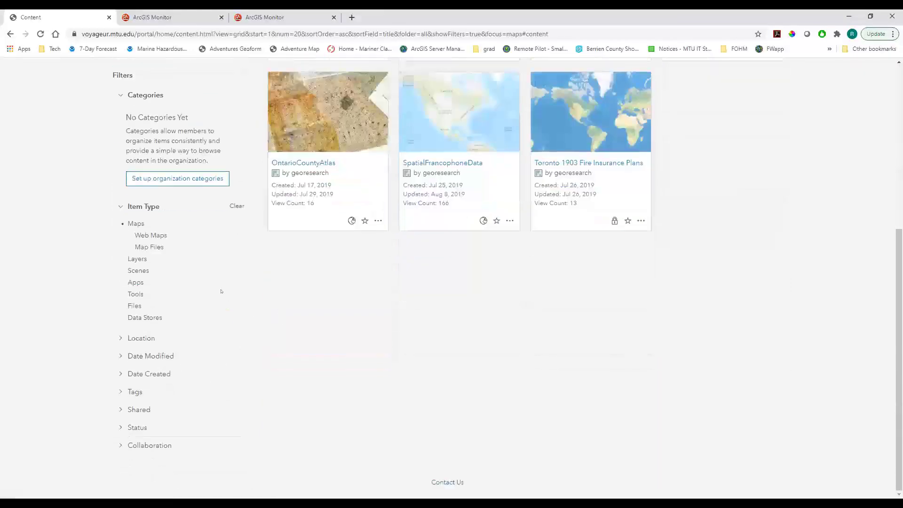
click(121, 391)
scroll(109, 381, down, 2)
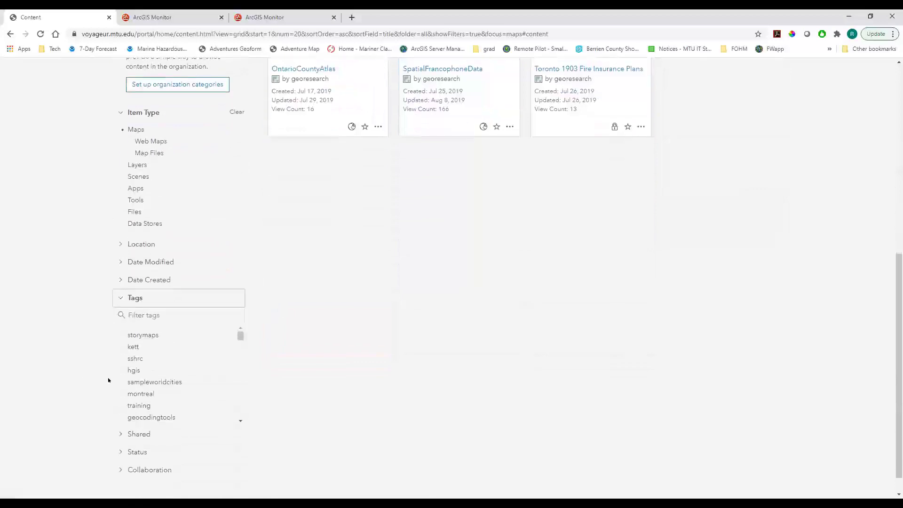
click(134, 360)
scroll(349, 335, up, 8)
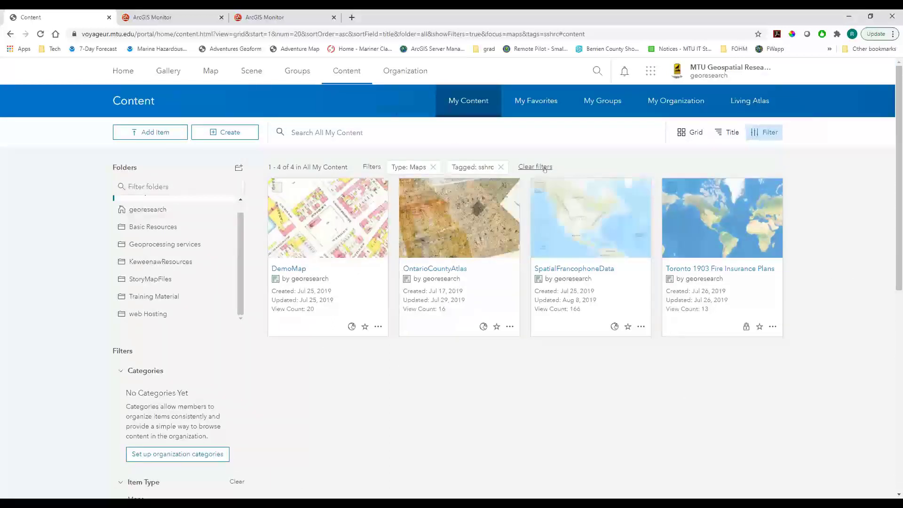
click(545, 168)
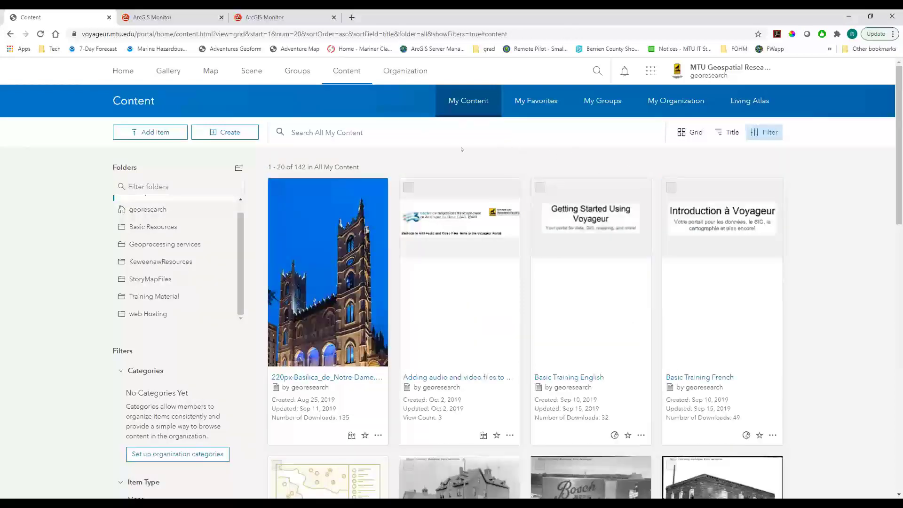
Step: Leave the My Content search and switch to the My Organization content
click(507, 125)
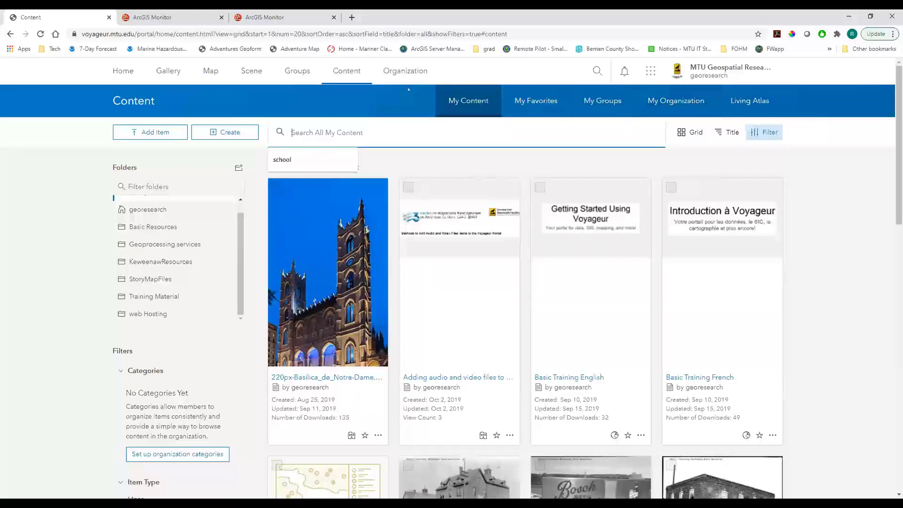
click(770, 163)
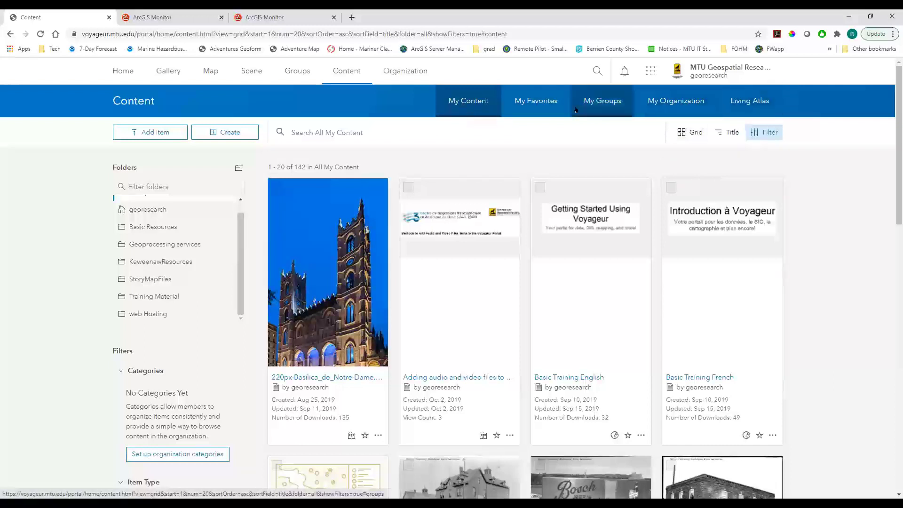
click(681, 102)
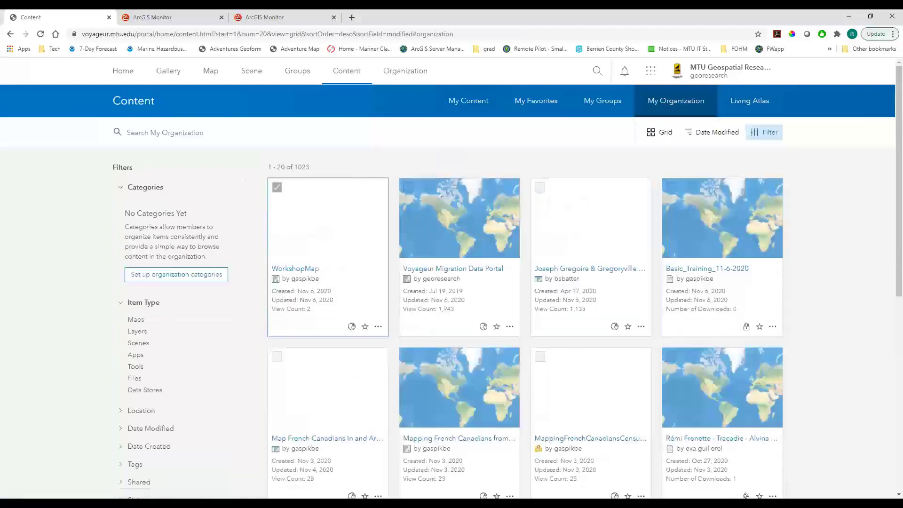
scroll(822, 239, down, 1)
scroll(823, 238, down, 7)
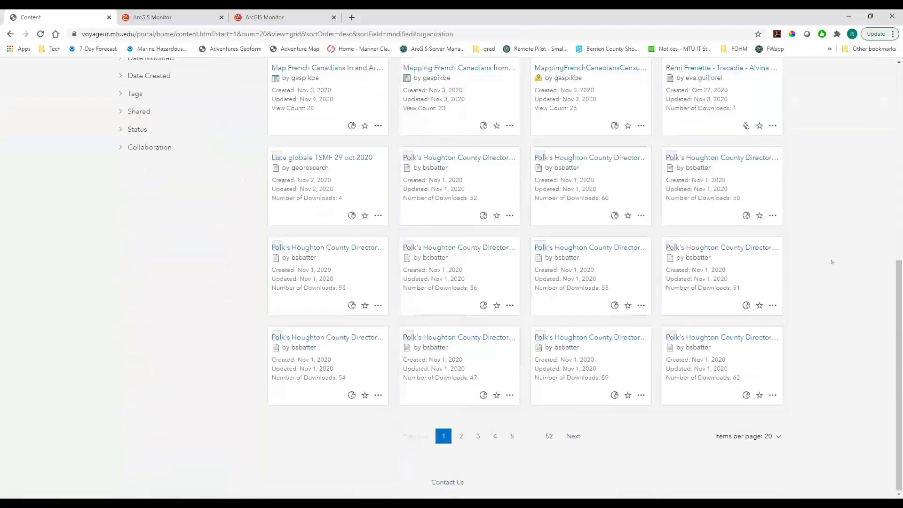
scroll(832, 262, up, 8)
Step: Search the organization's content for 'Frenette' to get three matching items
click(394, 132)
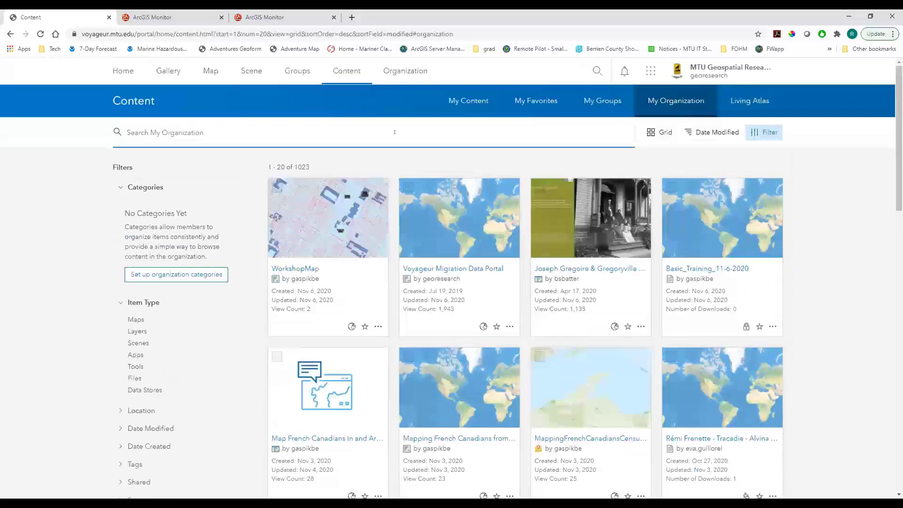
text(Frenette)
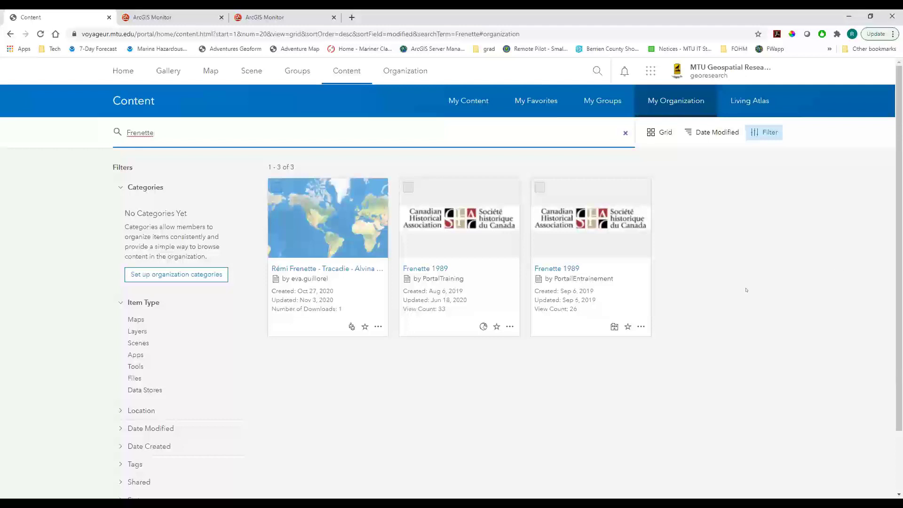
click(277, 188)
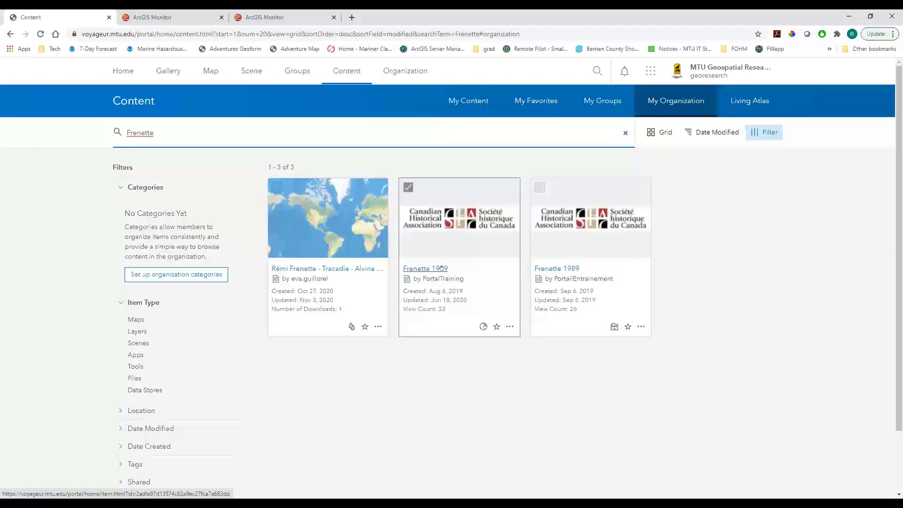
Step: Open the Frenette 1989 PDF item's details and scroll through its description and terms
click(510, 326)
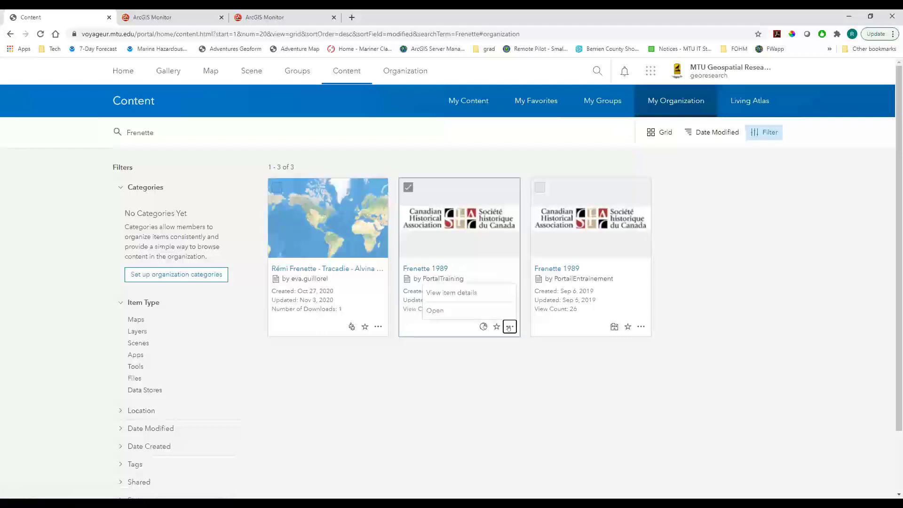
click(480, 293)
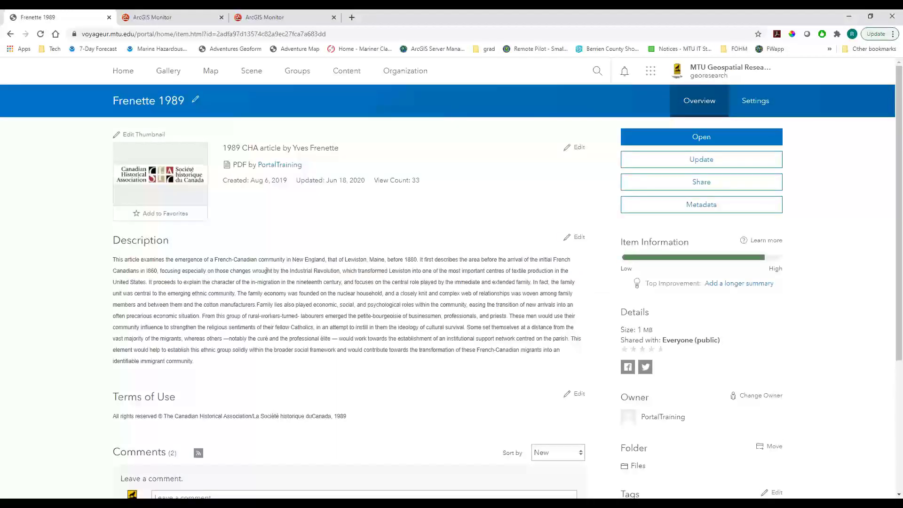
scroll(243, 267, down, 3)
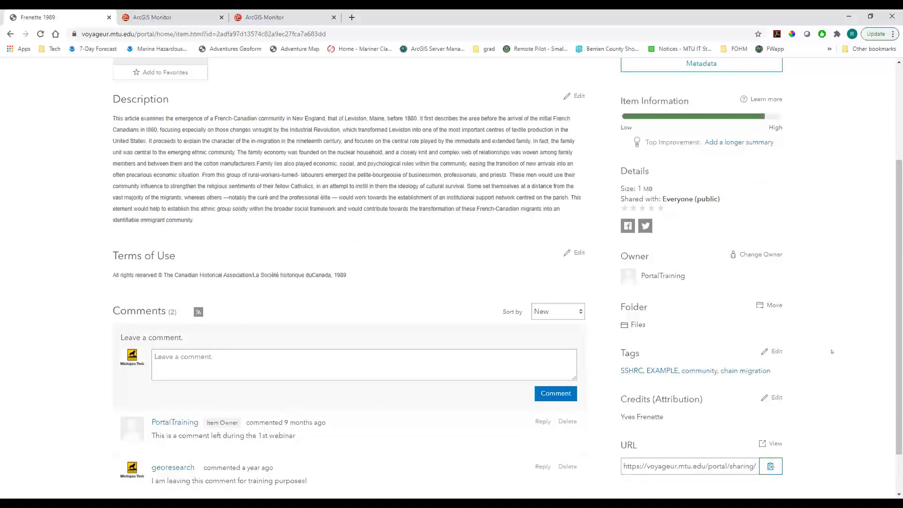
scroll(832, 351, down, 2)
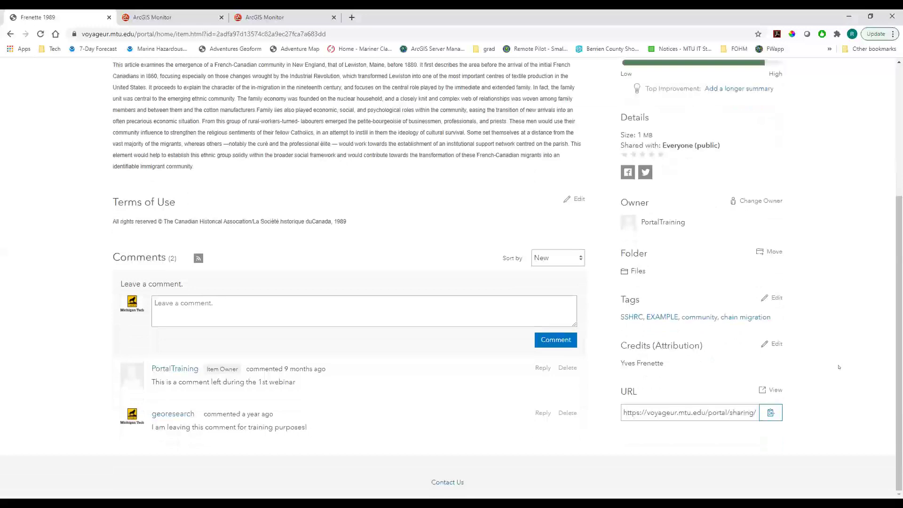
scroll(839, 363, up, 5)
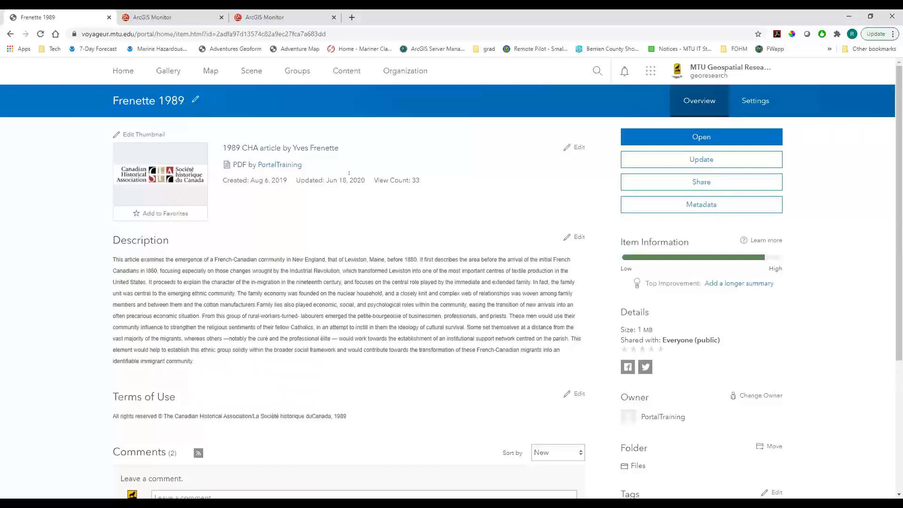
click(711, 137)
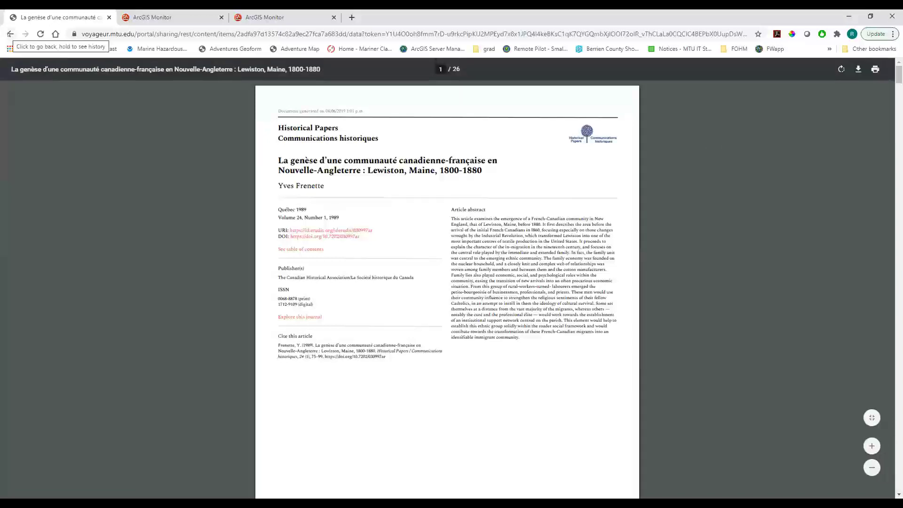
click(10, 33)
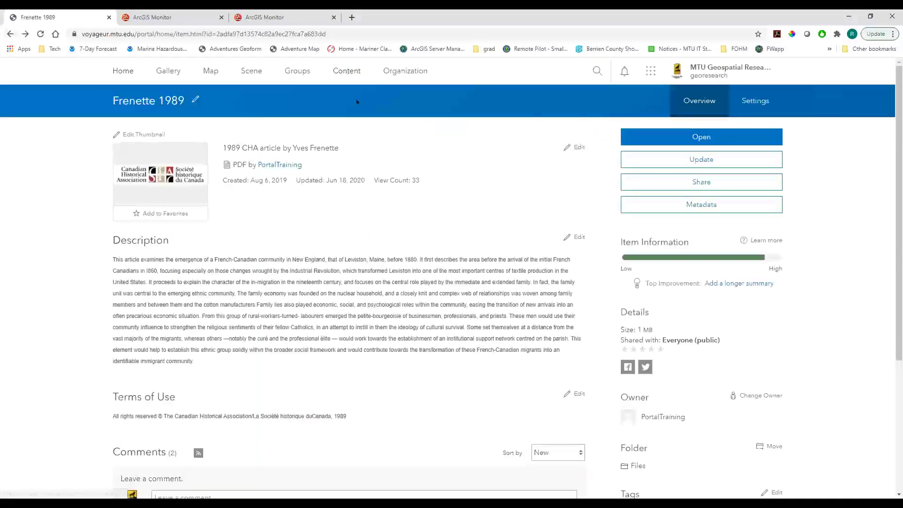
Step: Show My Groups content limited to the Training Resources group's 19 items
click(356, 72)
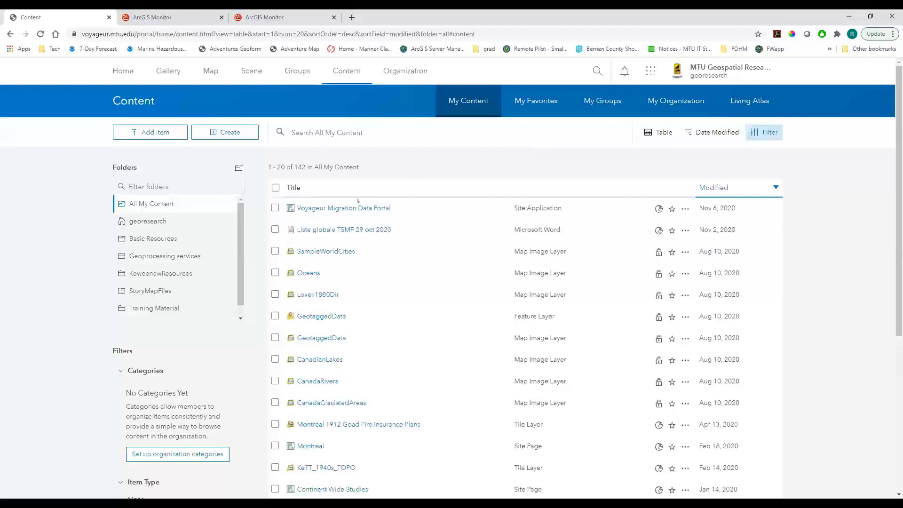
click(599, 111)
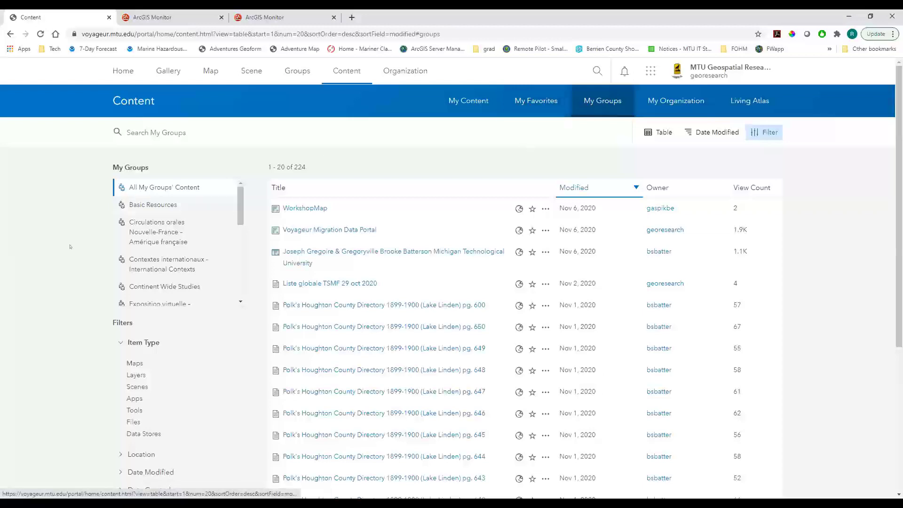
scroll(108, 320, down, 5)
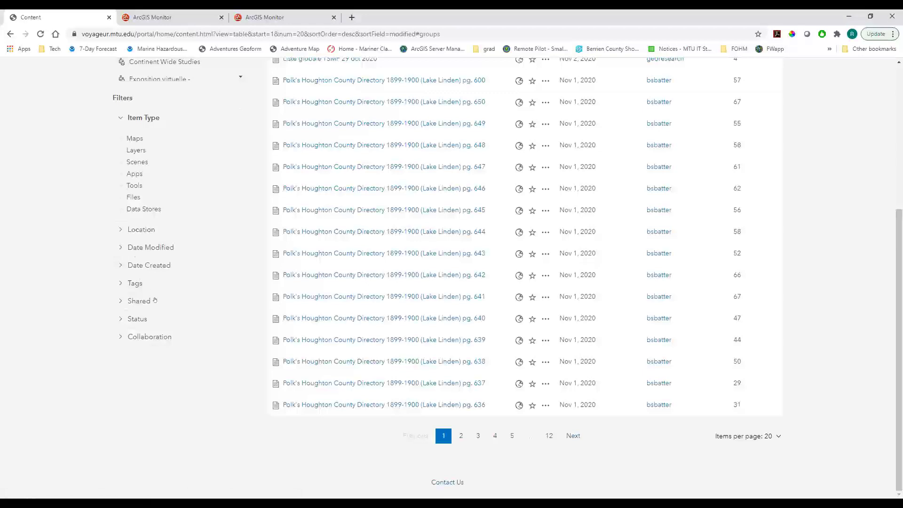
scroll(86, 267, up, 5)
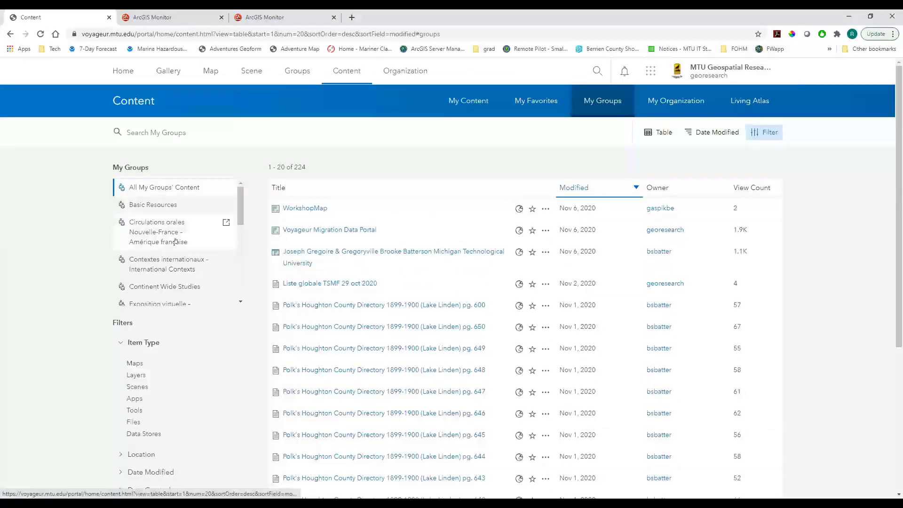
scroll(175, 240, down, 6)
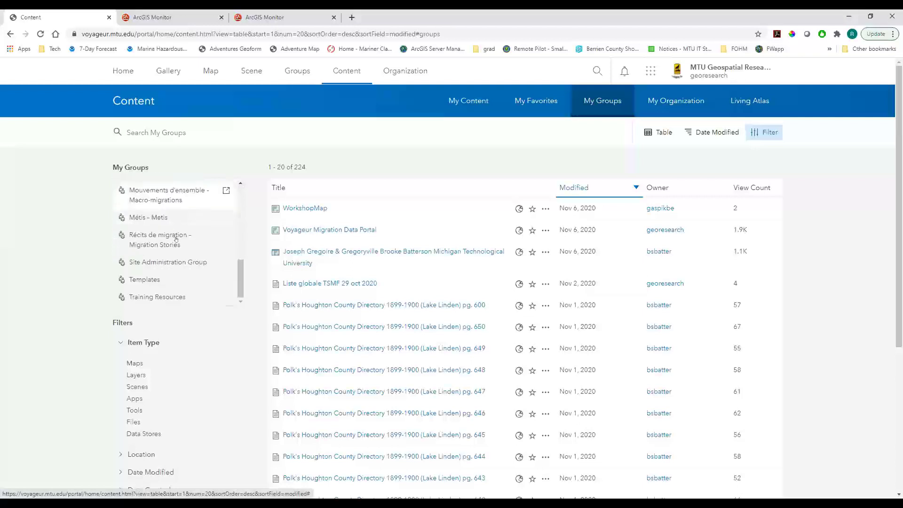
click(148, 298)
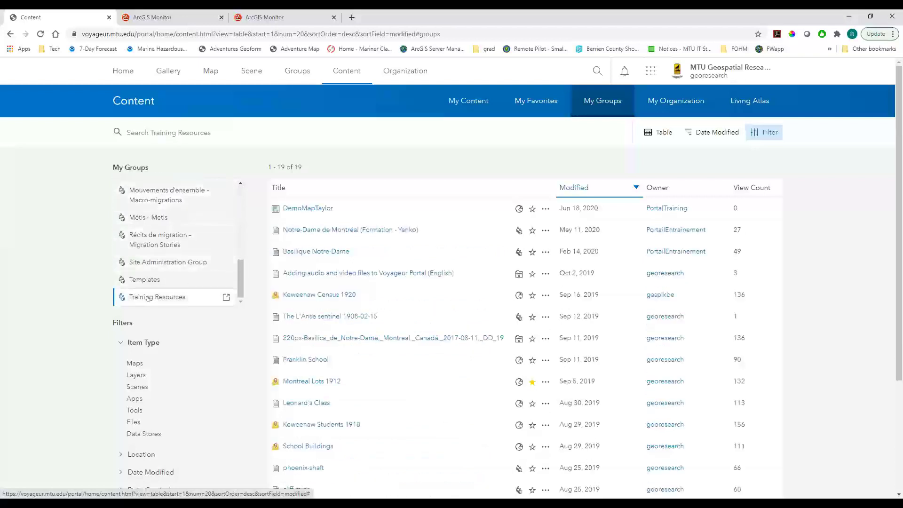
Step: Switch the Training Resources item list from Table to thumbnail Grid view
scroll(853, 231, down, 1)
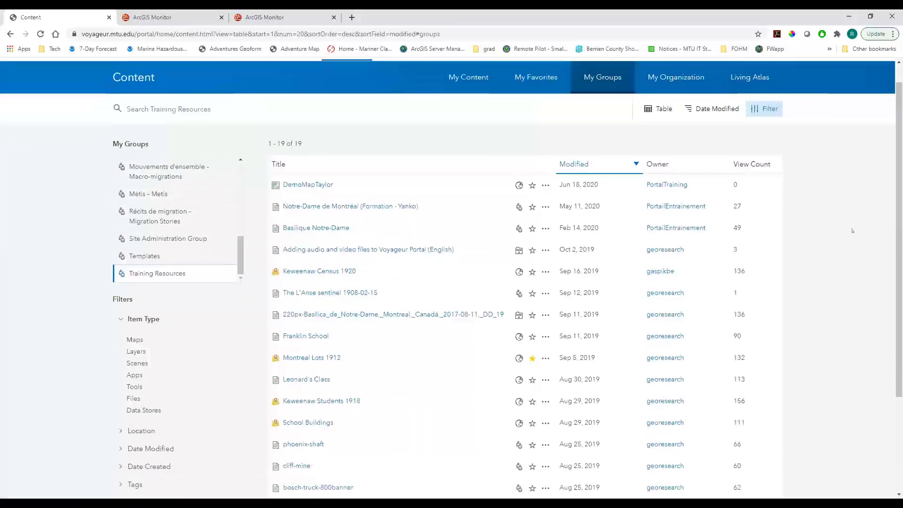
scroll(852, 230, down, 1)
click(663, 86)
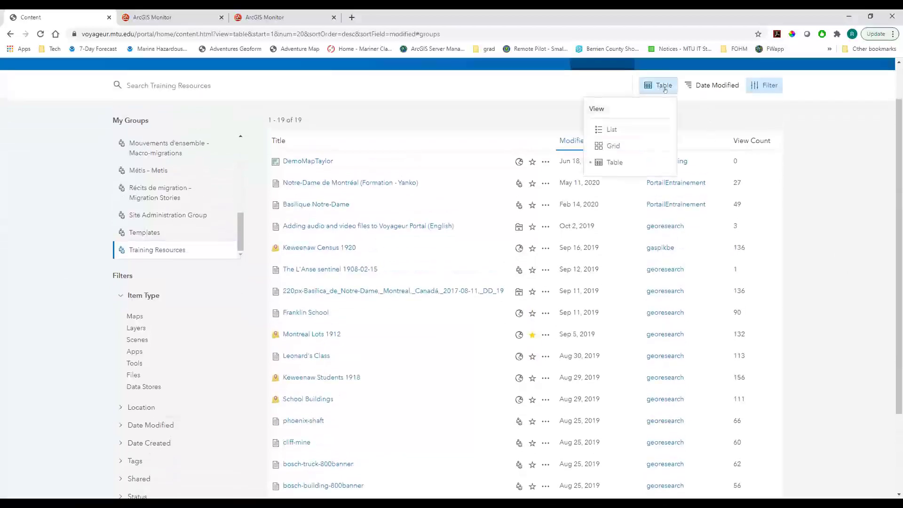
click(613, 145)
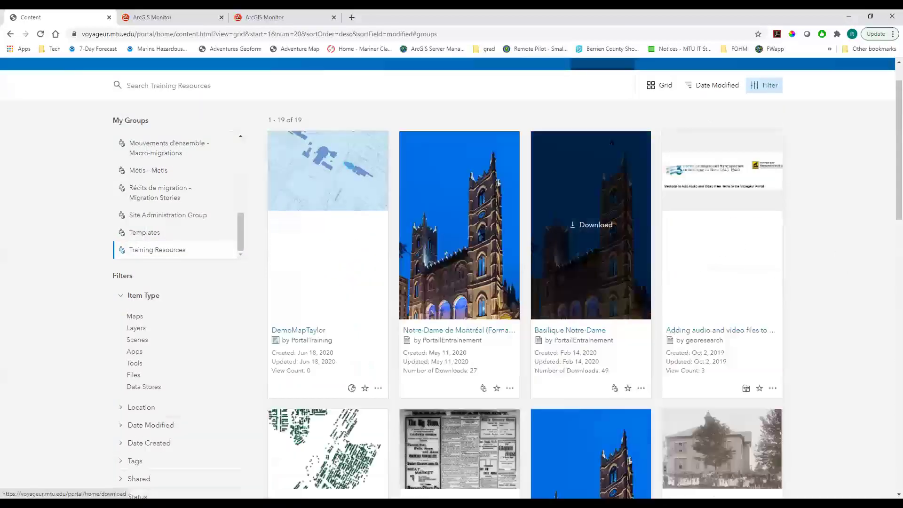
scroll(63, 240, down, 1)
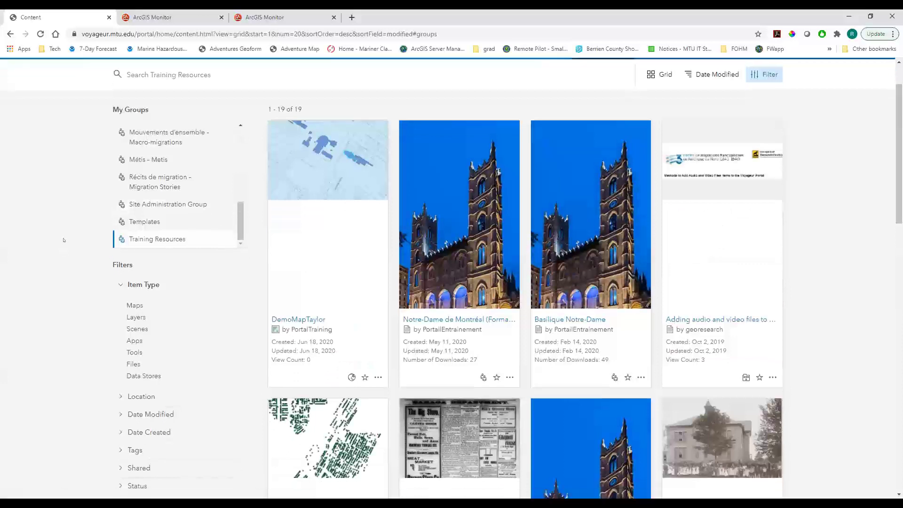
scroll(63, 240, down, 1)
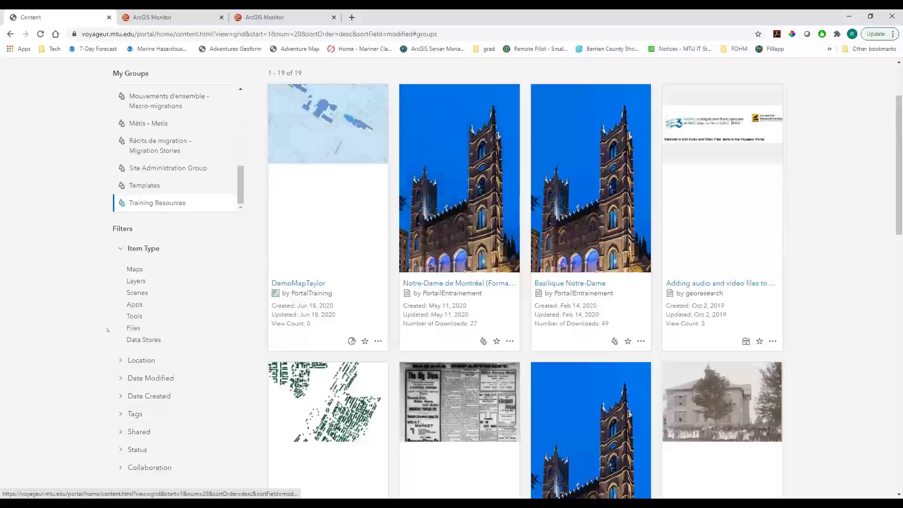
Step: Filter the items to Files > Images and open the Basilique Notre-Dame item
click(132, 328)
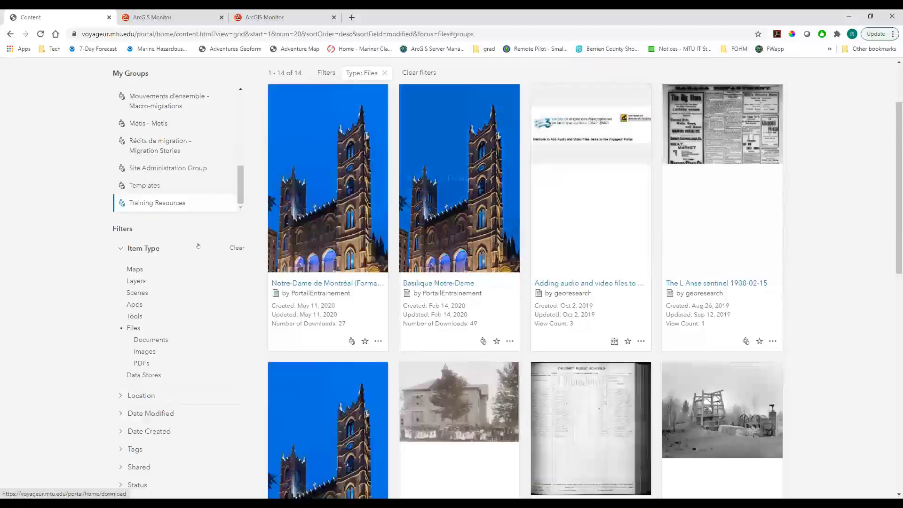
click(145, 352)
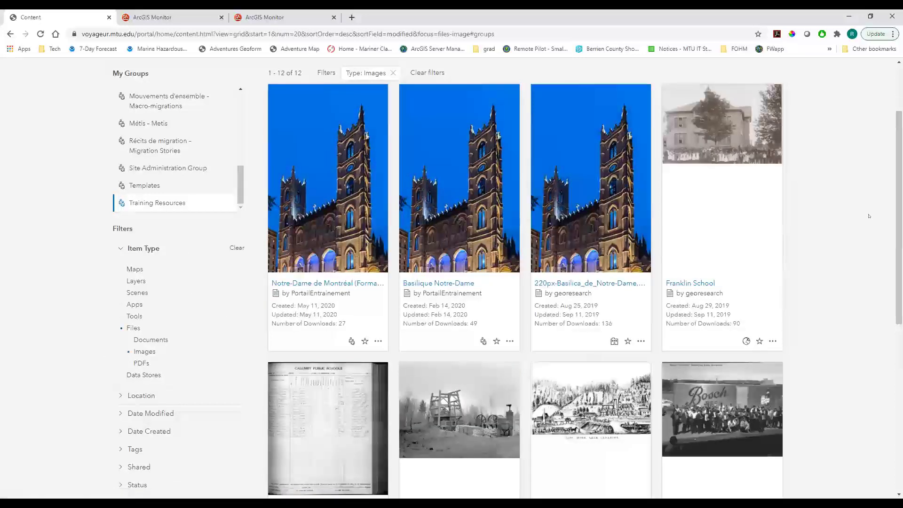
scroll(830, 238, down, 5)
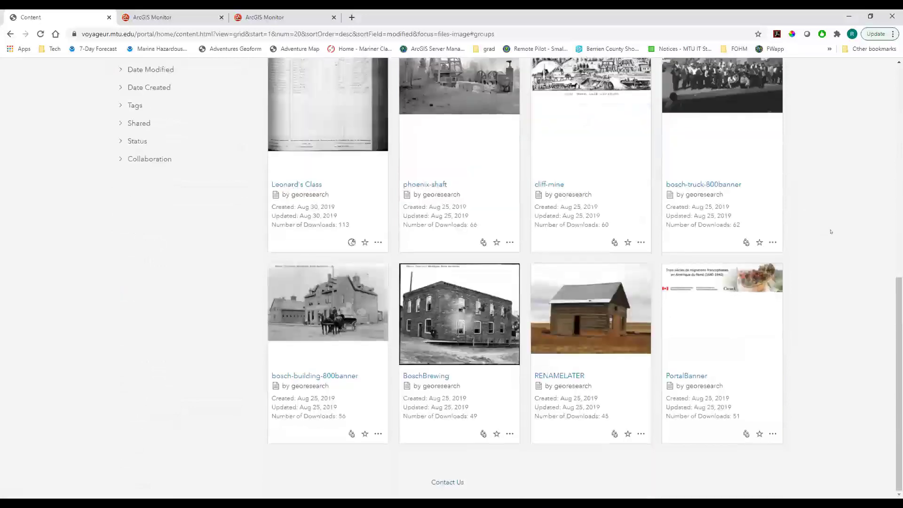
scroll(826, 238, up, 6)
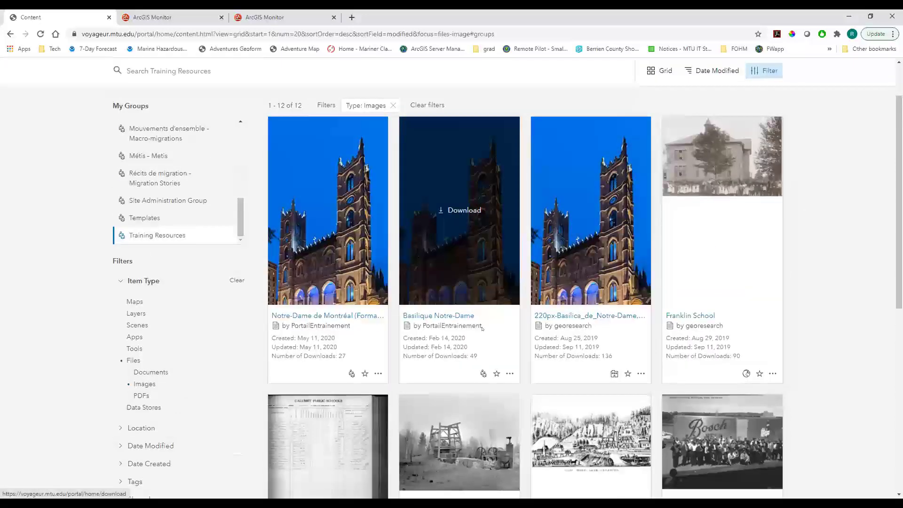
click(462, 316)
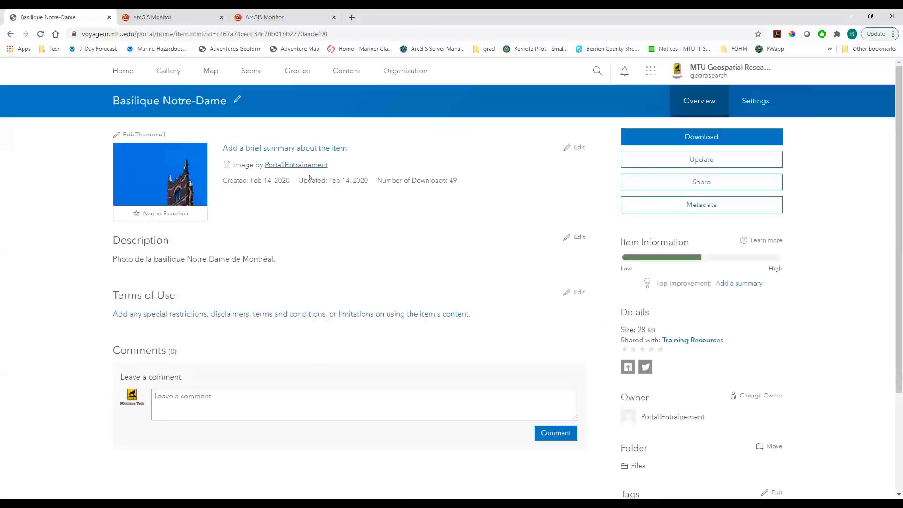
Step: Download the Basilique Notre-Dame image, cancel the Save As dialog, and return to its item page
scroll(535, 266, down, 3)
scroll(553, 353, up, 3)
click(703, 136)
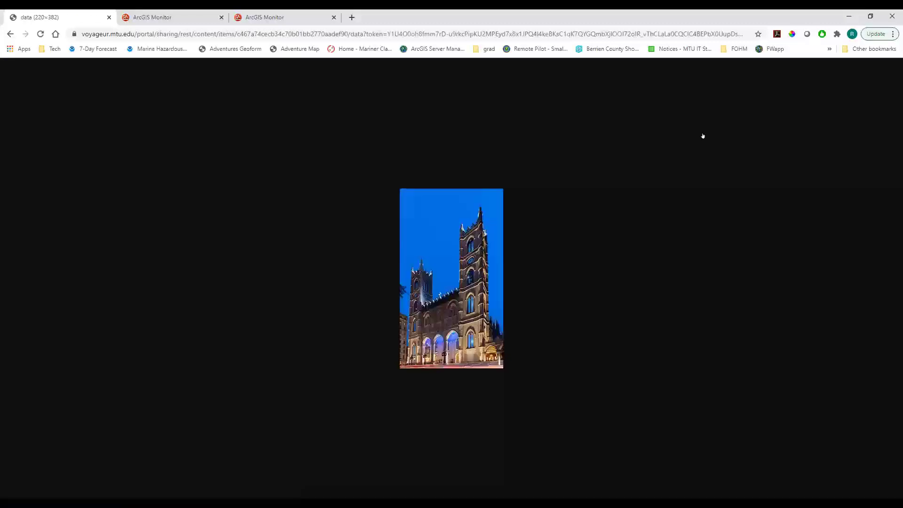
right_click(466, 218)
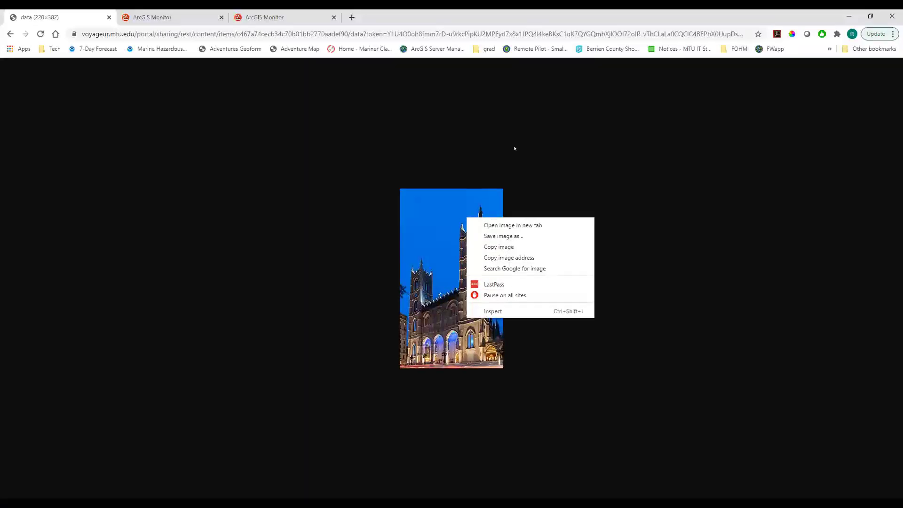
click(516, 236)
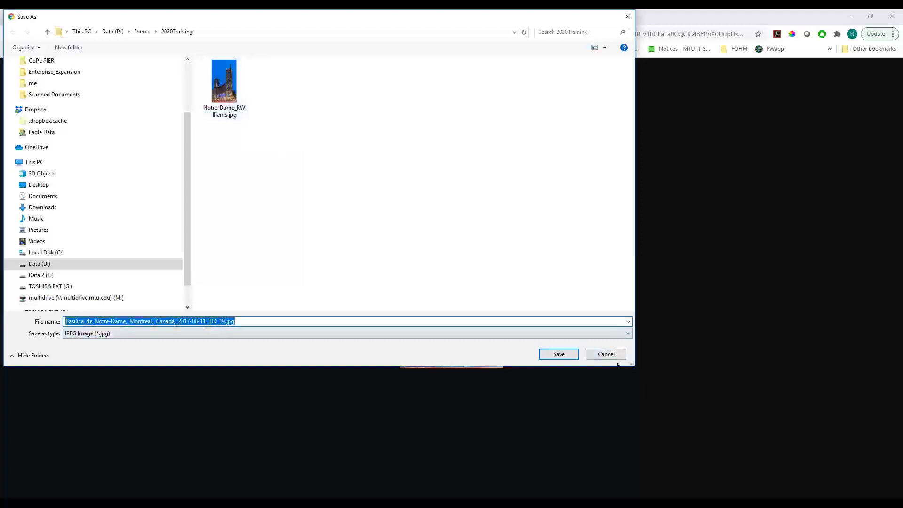
click(603, 358)
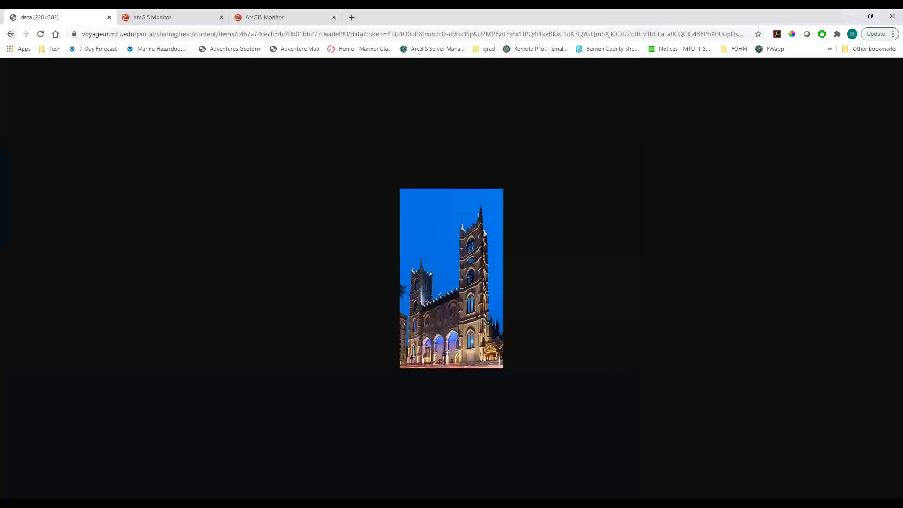
click(11, 34)
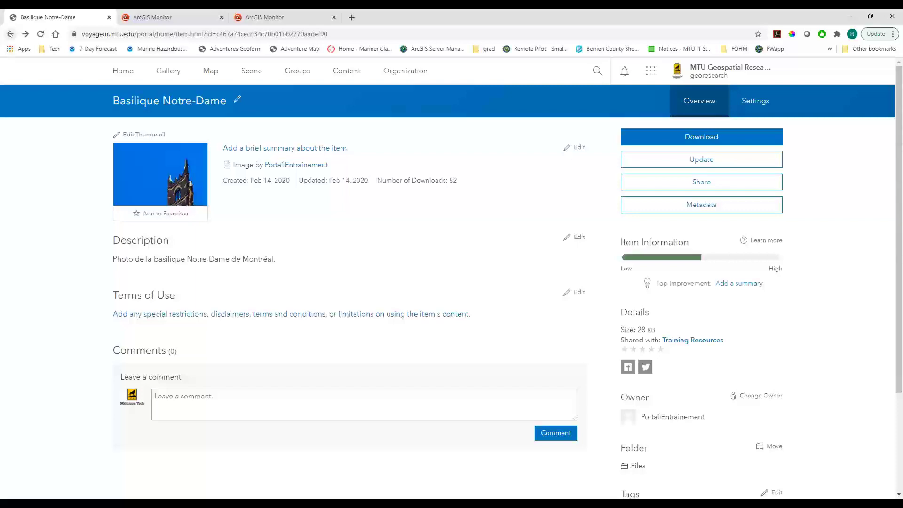
Step: Go back from the item page and return to the My Groups content view
click(10, 34)
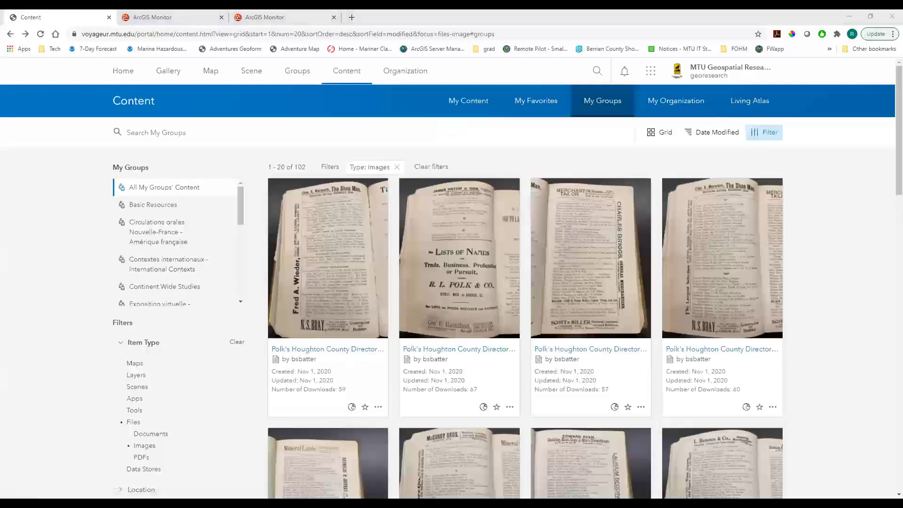
scroll(70, 240, down, 1)
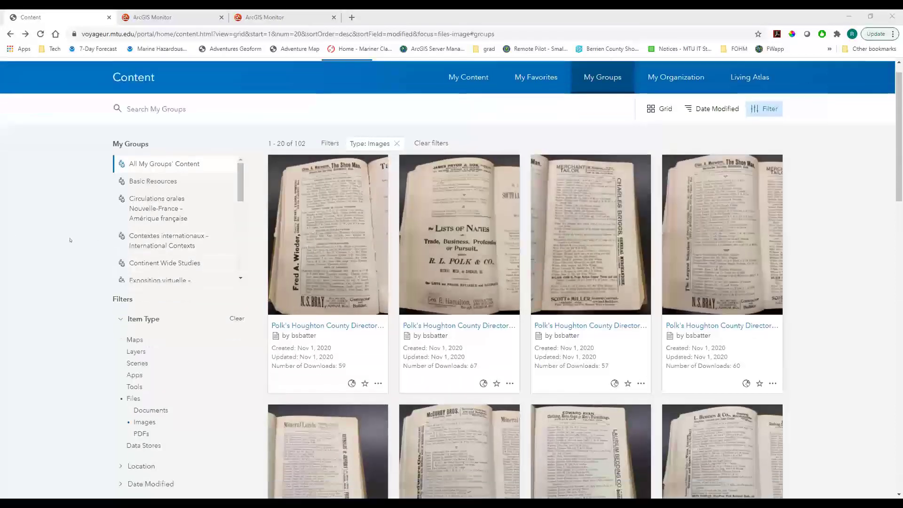
scroll(70, 240, down, 1)
scroll(70, 240, up, 2)
scroll(70, 240, down, 2)
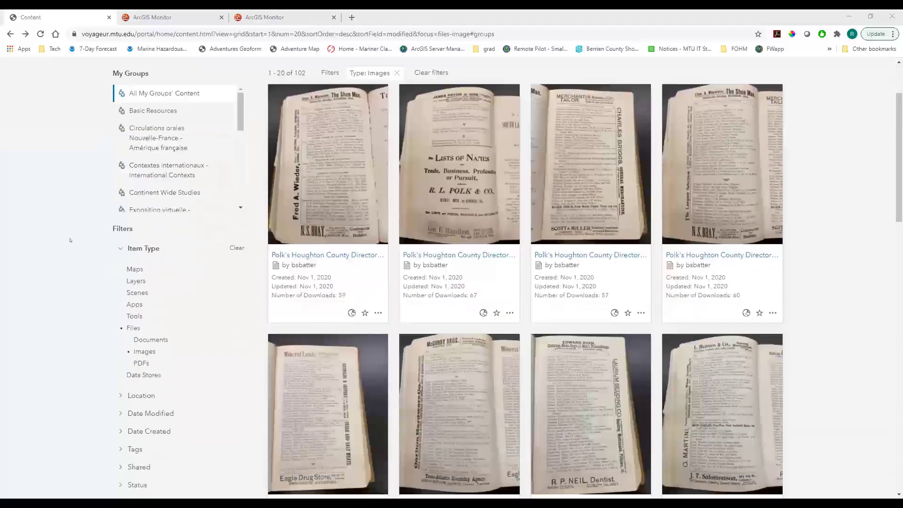
scroll(417, 149, up, 2)
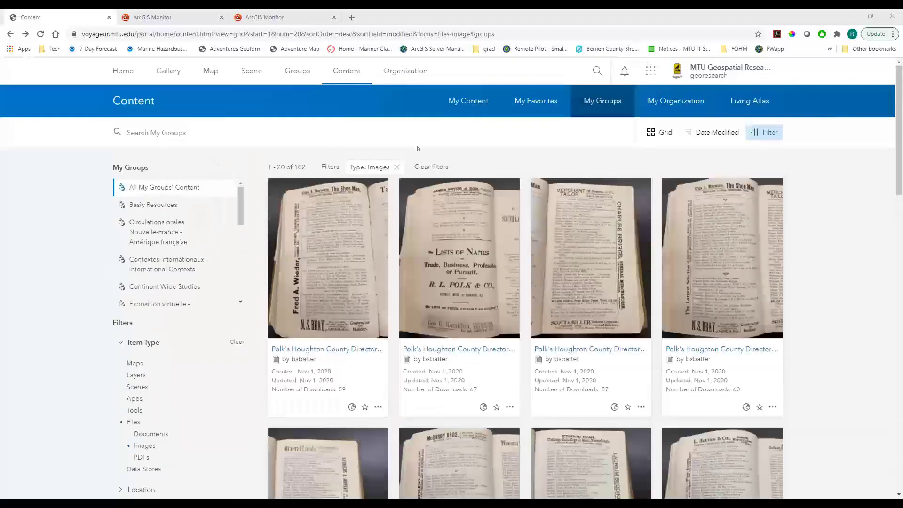
click(471, 104)
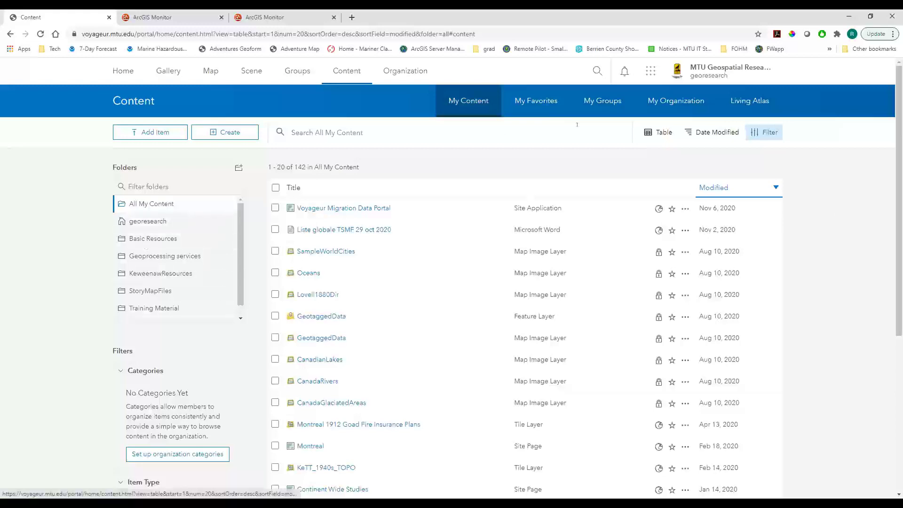
click(614, 102)
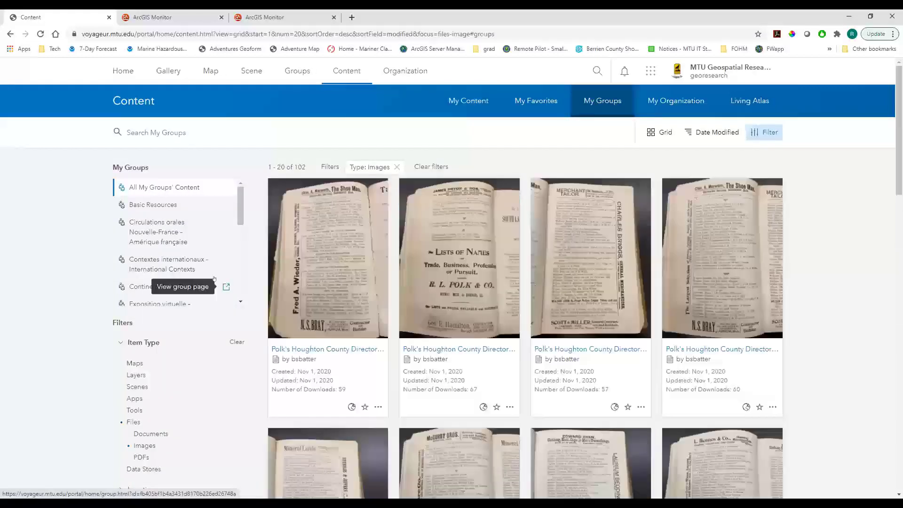
Step: Filter to the Training Resources group and the Layers item type, showing 4 results
scroll(237, 247, down, 5)
click(160, 301)
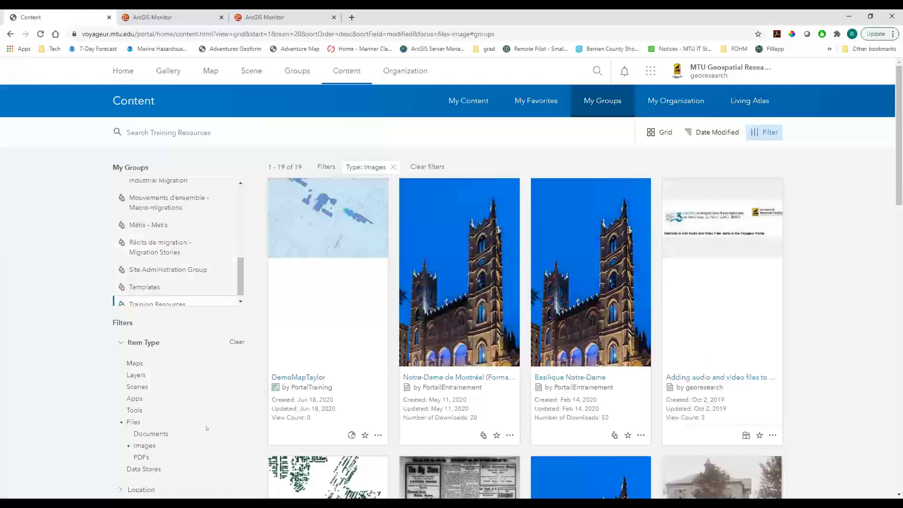
click(136, 375)
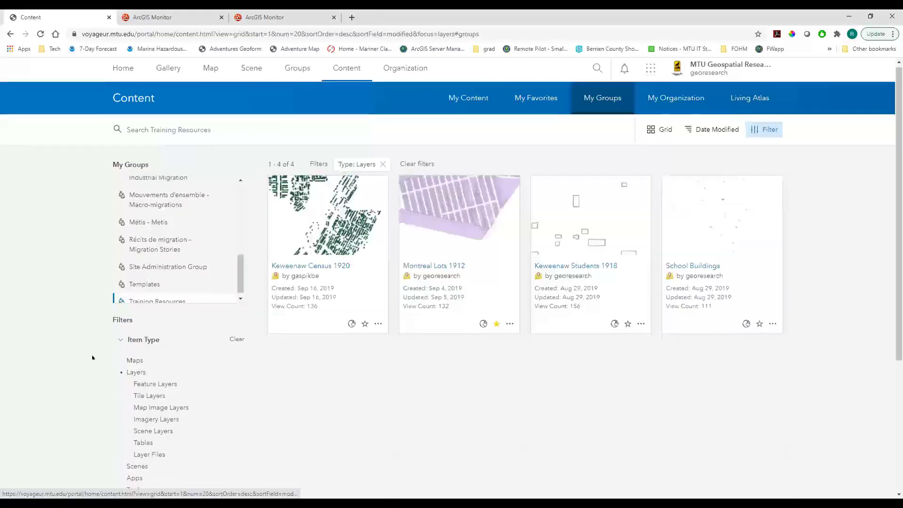
Step: Open the Keweenaw Census 1920 hosted feature layer's overview page
scroll(160, 298, down, 2)
scroll(160, 299, up, 2)
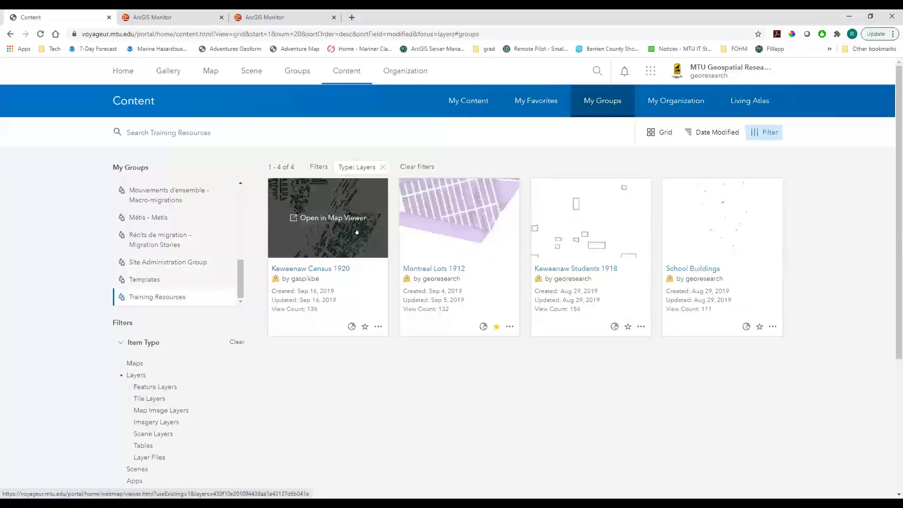
click(337, 268)
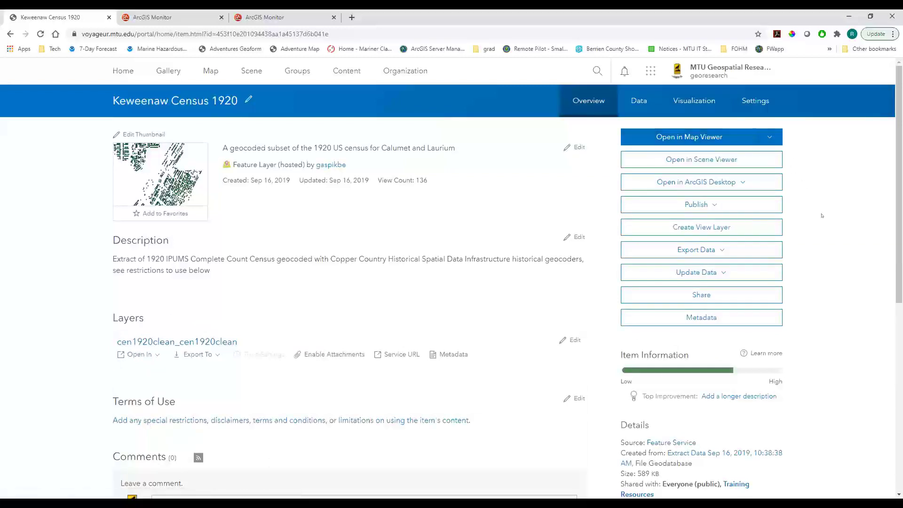
Step: Export the layer to File Geodatabase, retitling it with a username prefix plus 'CensusKeweenaw'
click(720, 249)
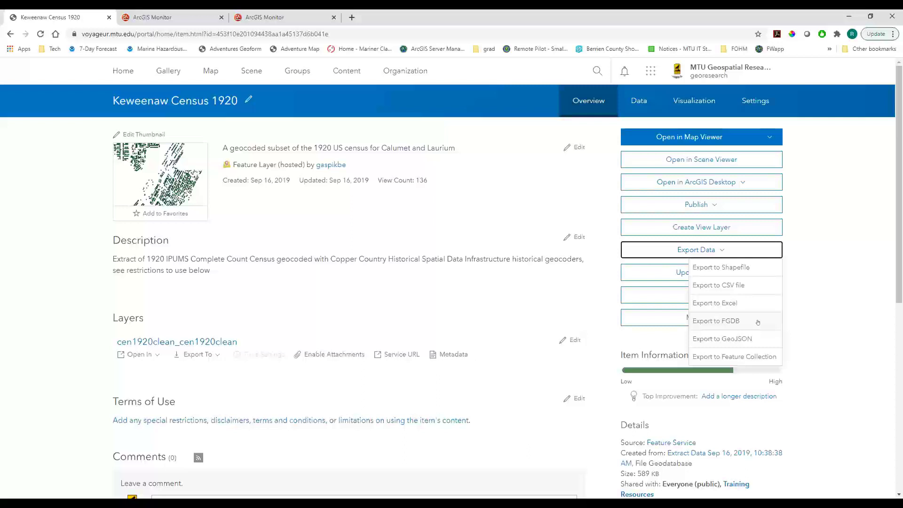
click(758, 323)
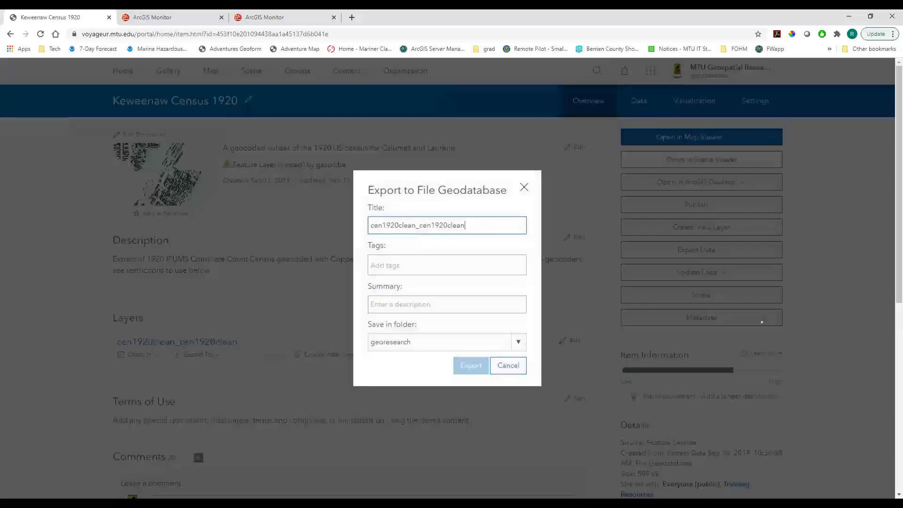
drag(478, 218, 349, 218)
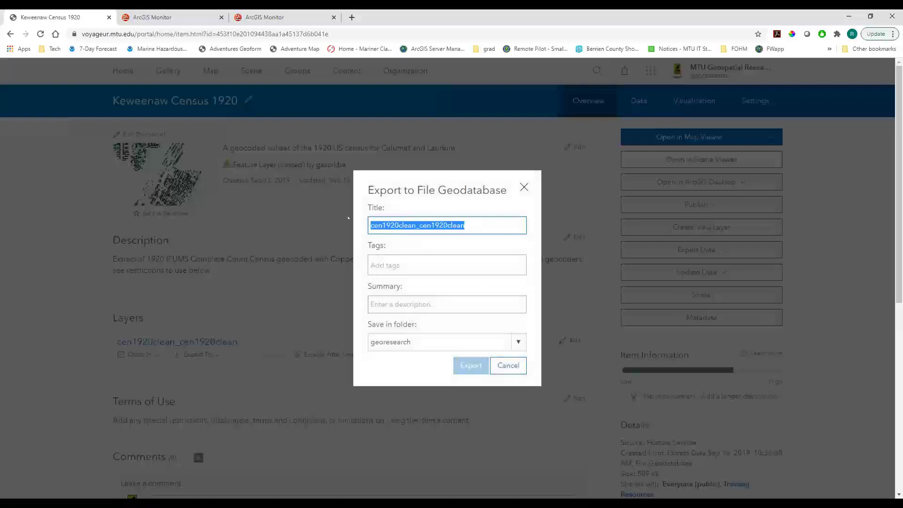
text(R)
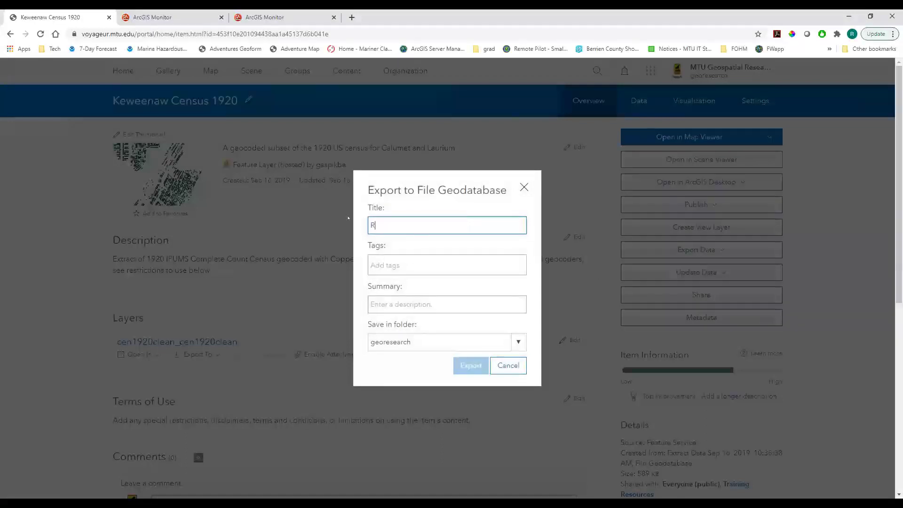
text(williams_CensusK)
text(eweenaw)
Step: Add the tags SSHRC and Training and run the File Geodatabase export
click(404, 261)
text(SSHRC)
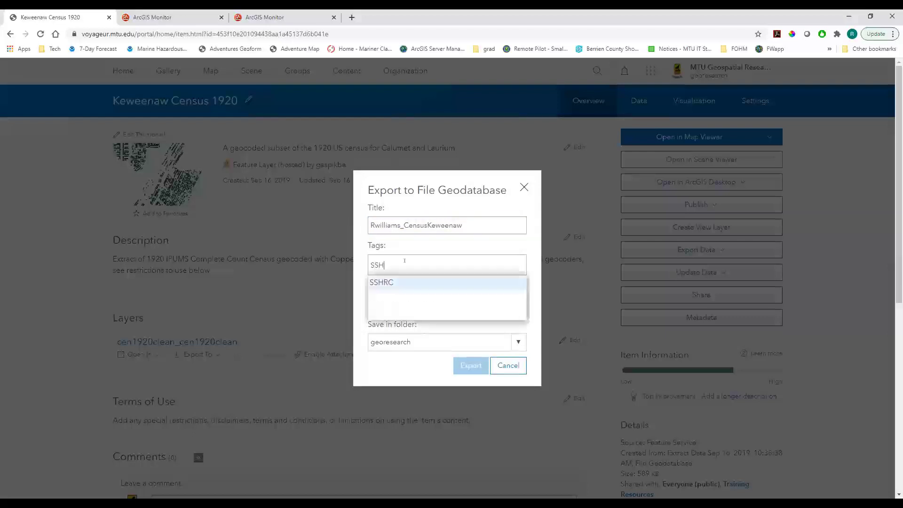
click(389, 282)
text(Training)
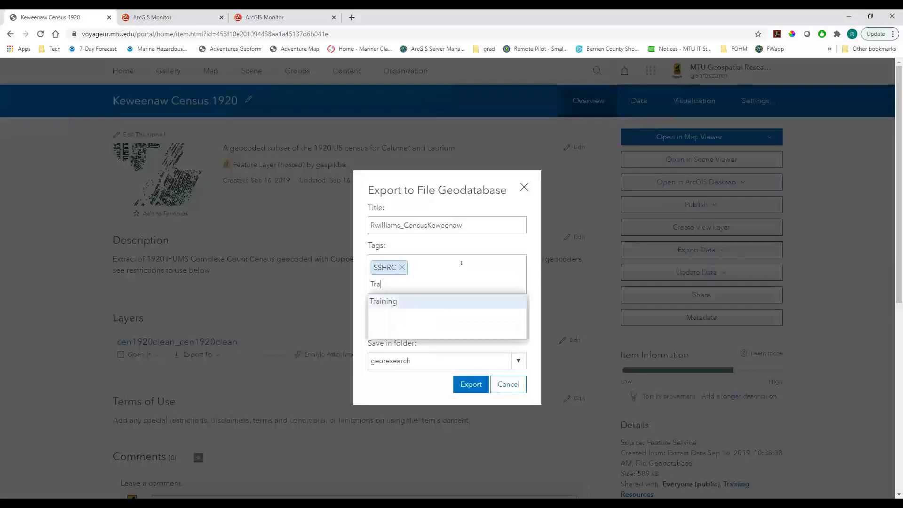
click(444, 305)
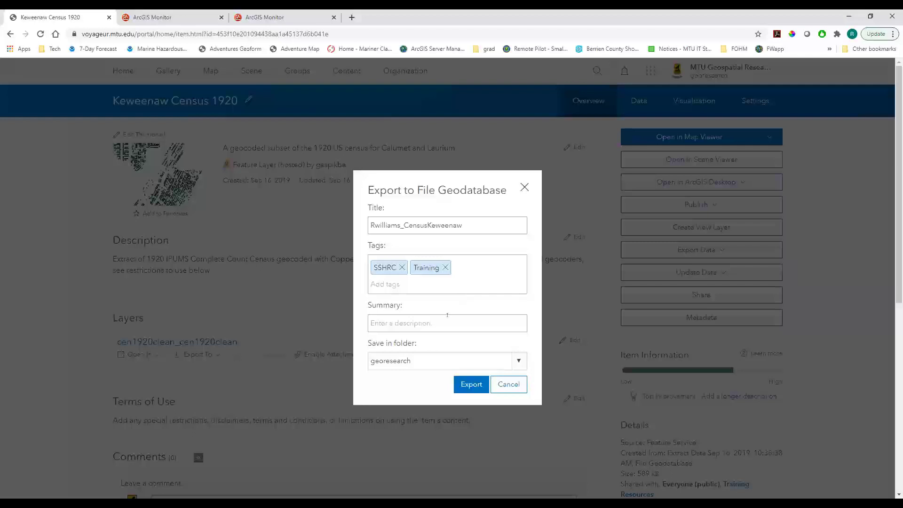
click(470, 384)
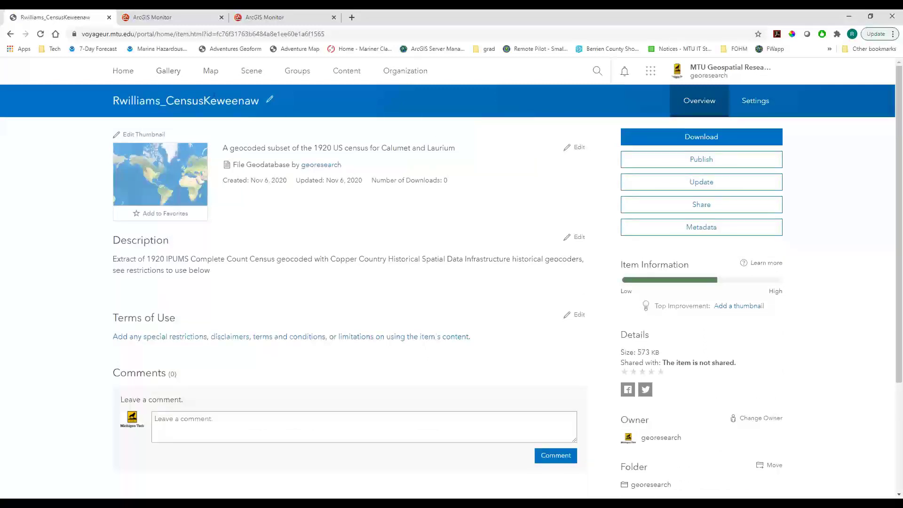
Step: Download the Rwilliams_CensusKeweenaw geodatabase as a .zip into the 2020Training folder, then return to My Content
click(763, 136)
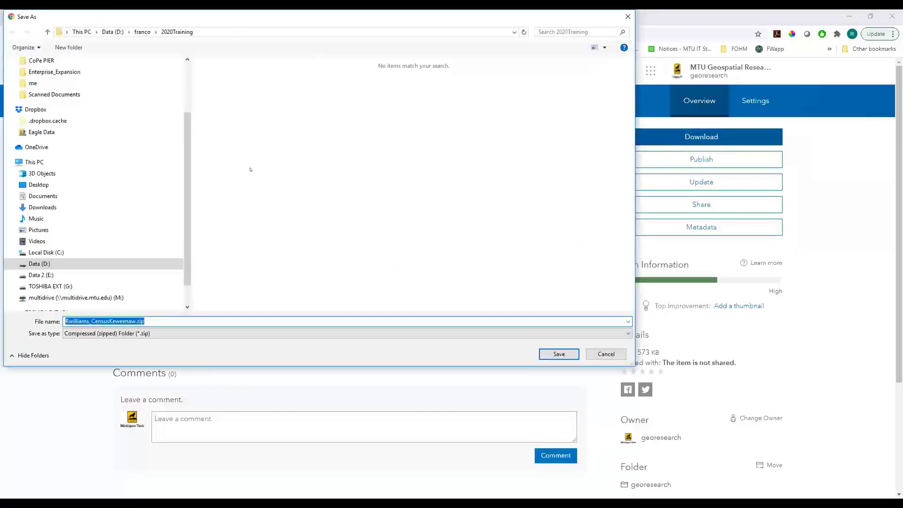
click(155, 317)
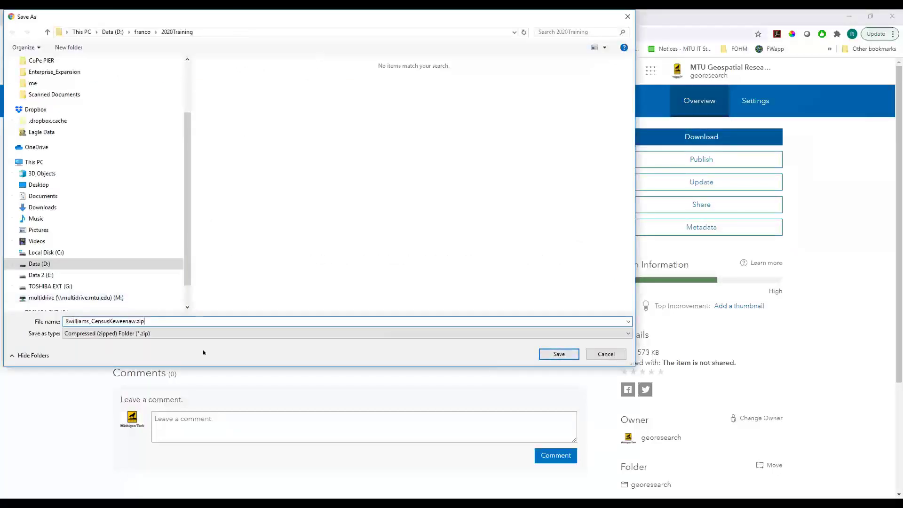
click(557, 355)
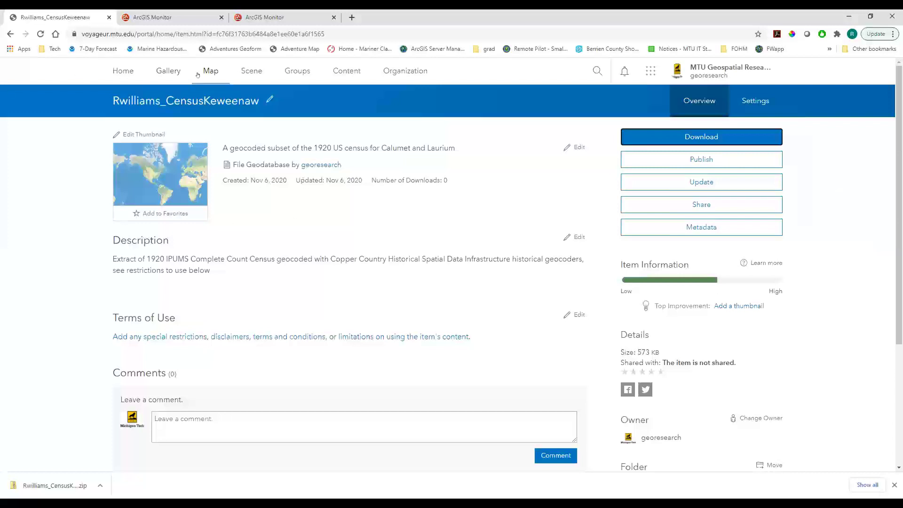
click(342, 75)
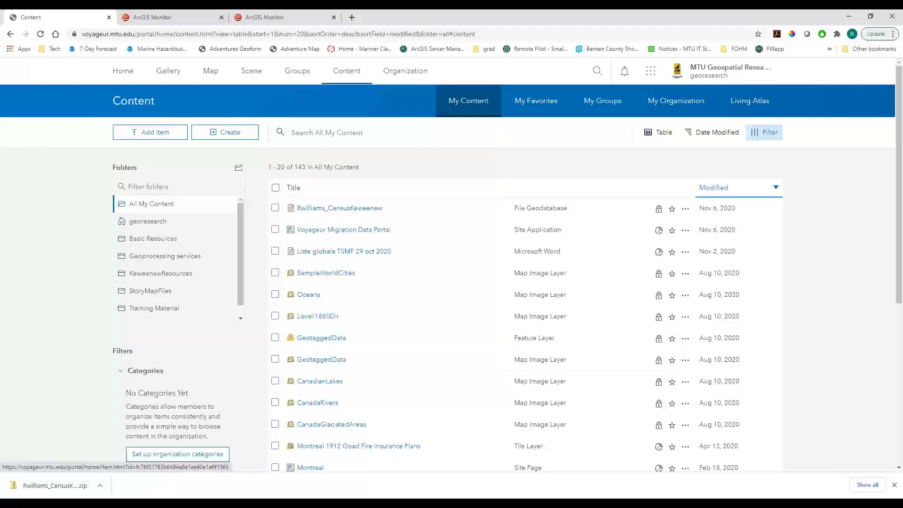
Step: Close the browser's download bar over the 143-item My Content listing
click(895, 485)
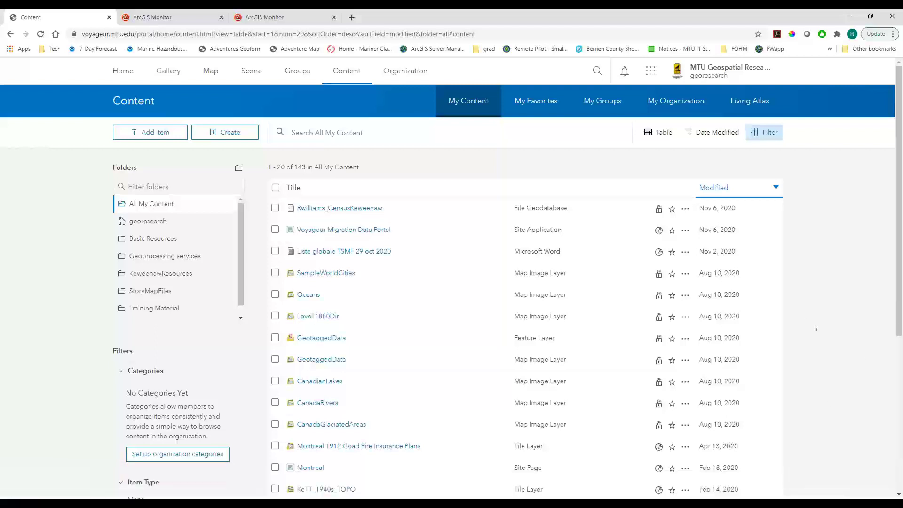
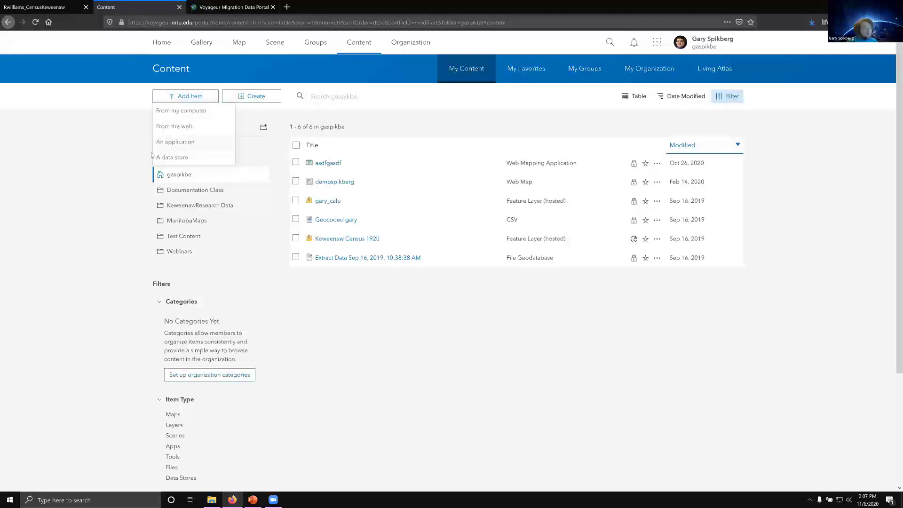
click(174, 127)
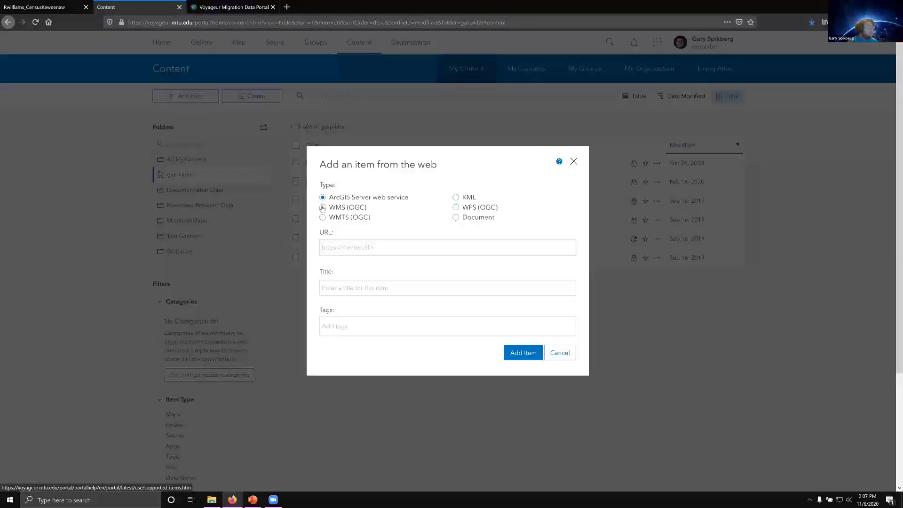
click(340, 247)
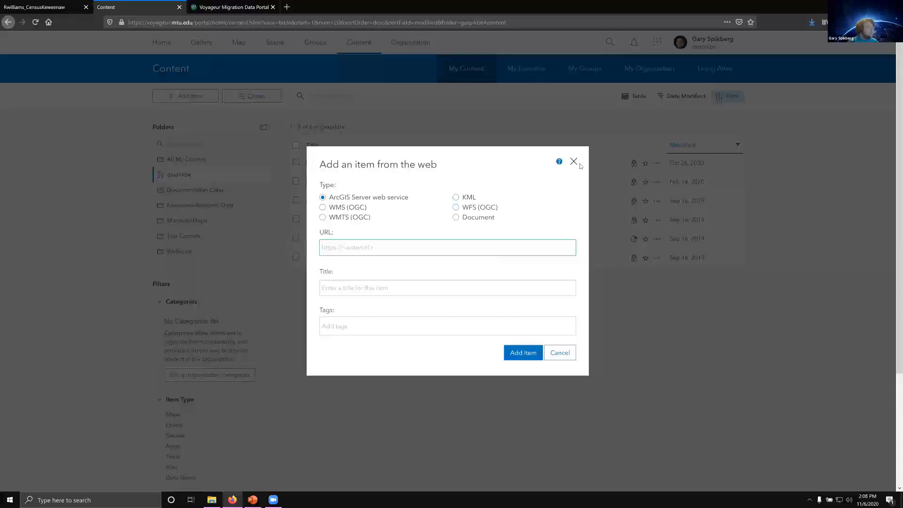
click(574, 162)
click(182, 97)
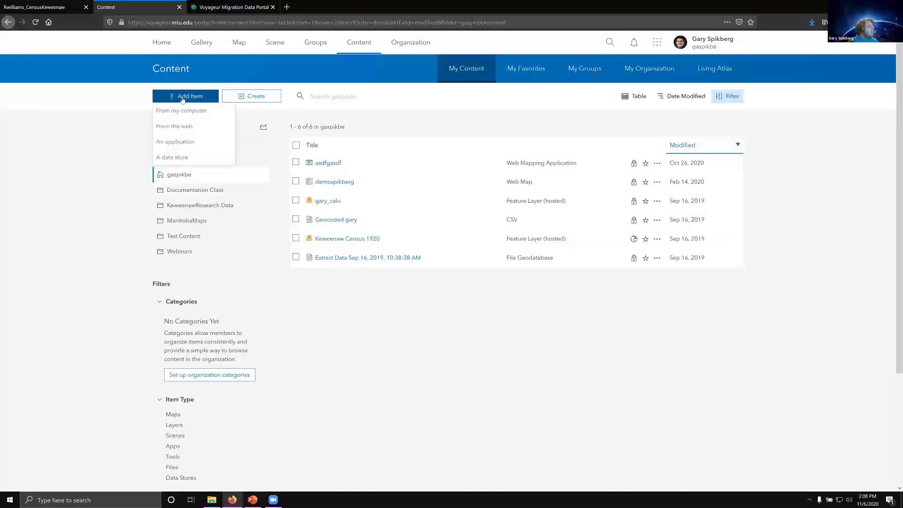
Step: Pick Rwilliams_CensusKeweenaw.zip from the Downloads folder to upload from this computer
click(182, 111)
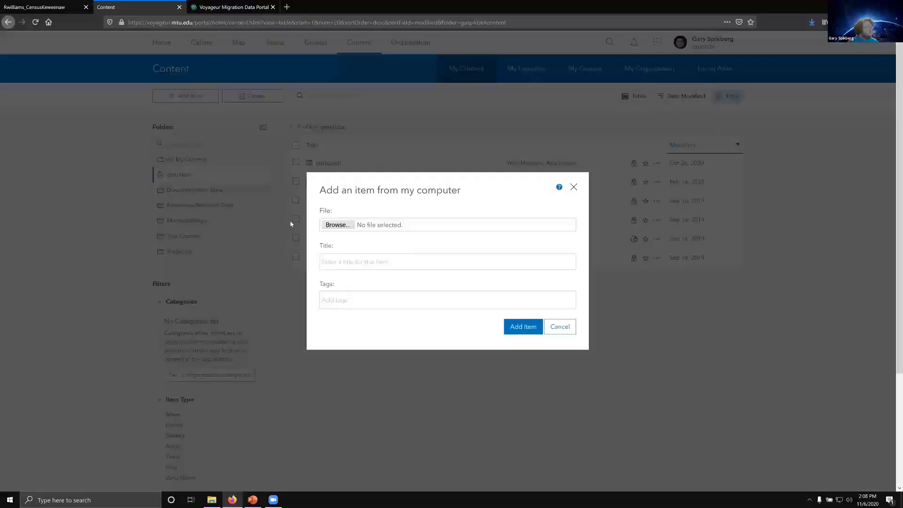
click(336, 225)
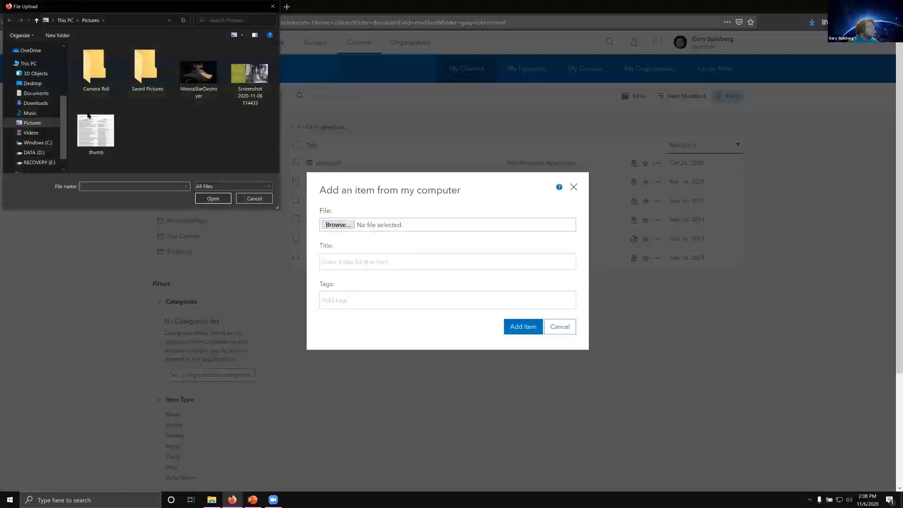
click(34, 83)
click(36, 103)
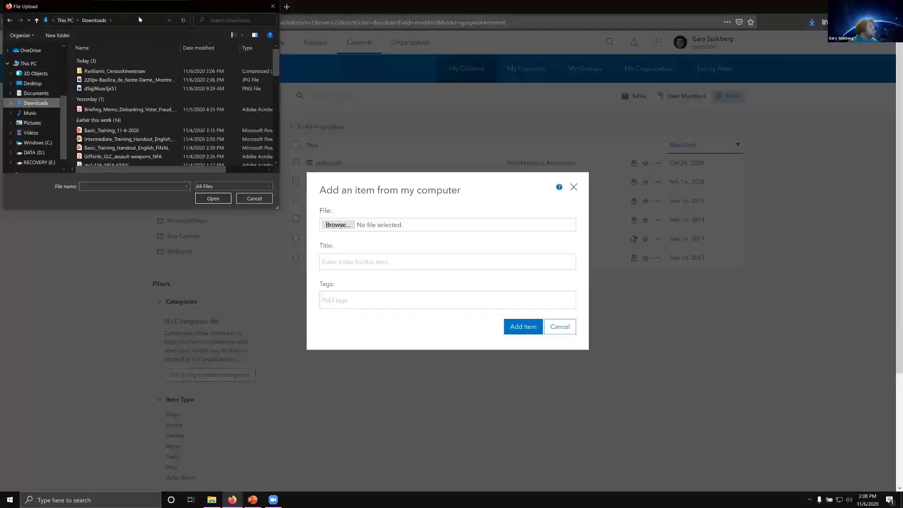
drag(161, 7, 298, 54)
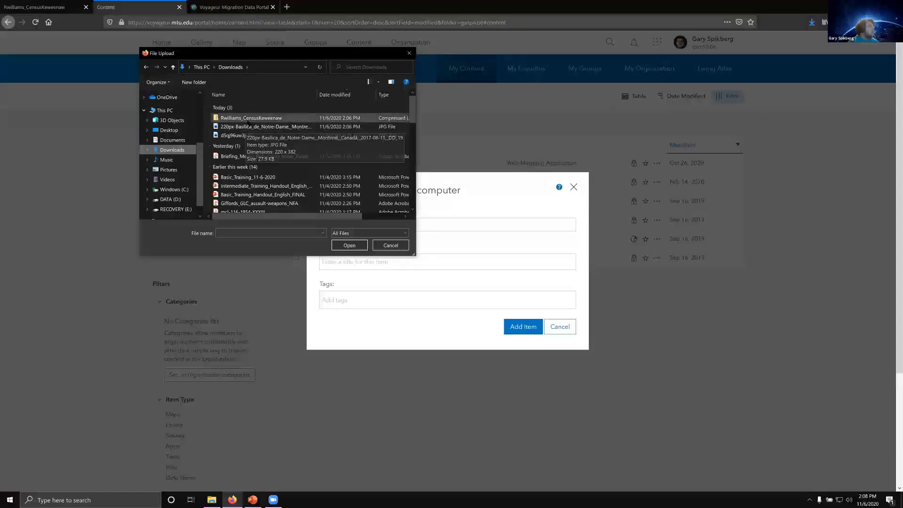
click(256, 118)
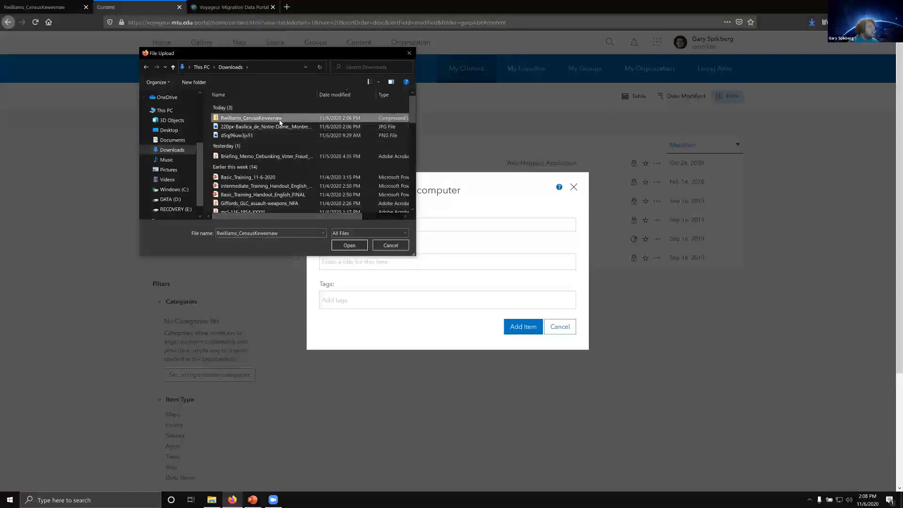
click(350, 245)
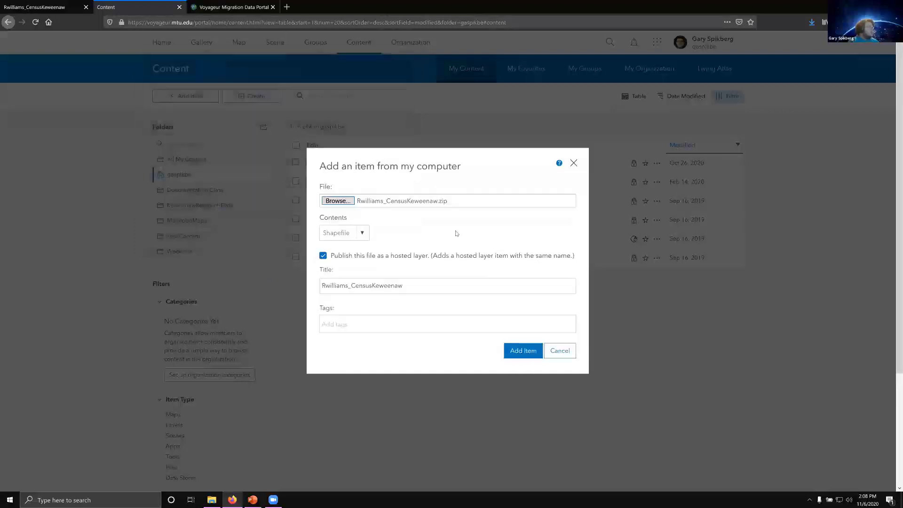
Step: Set the upload's contents type to File Geodatabase
click(364, 235)
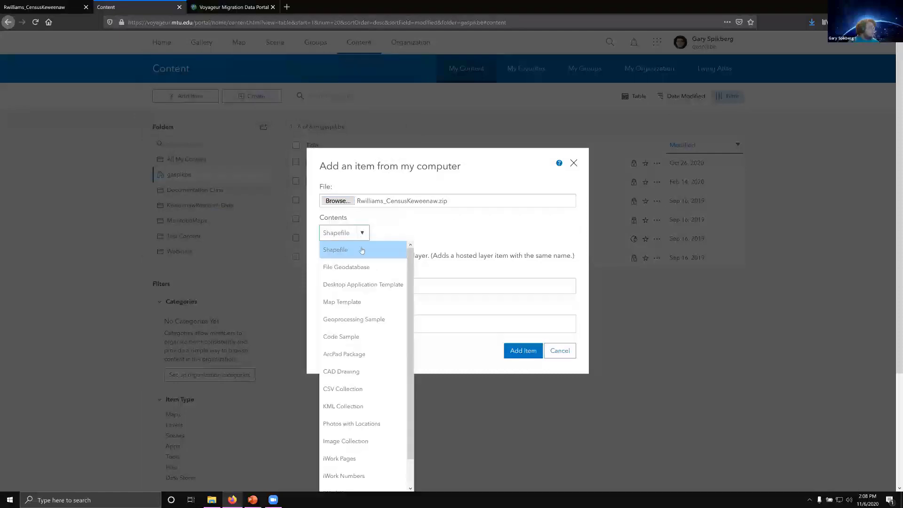
click(356, 268)
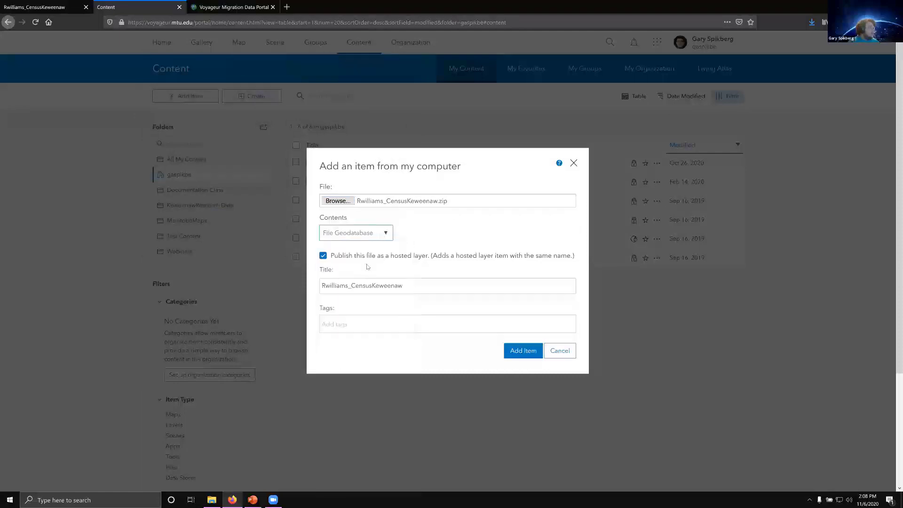
click(462, 202)
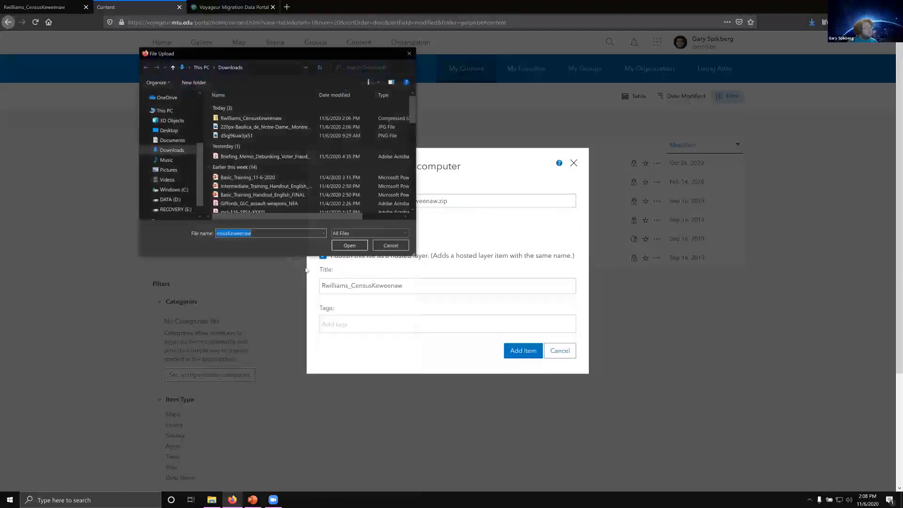
click(409, 53)
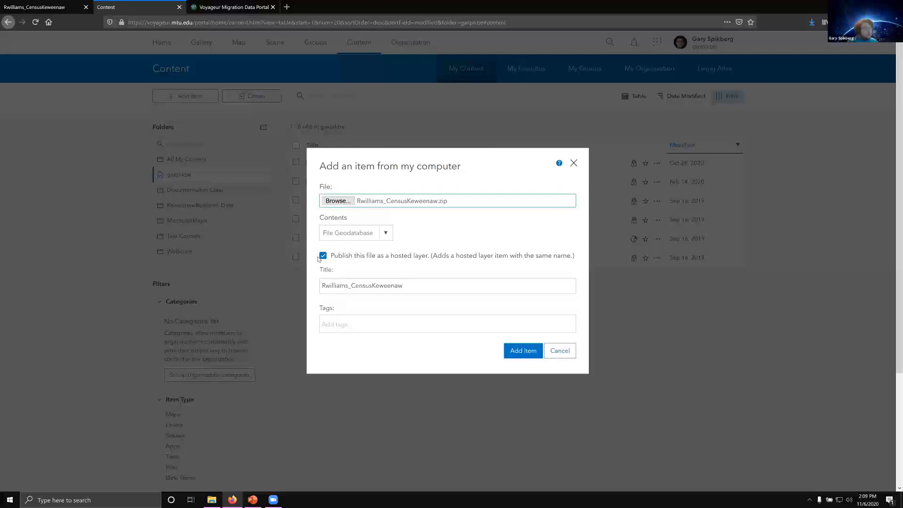
Step: Keep hosted-layer publishing on and tag the upload SSHRC and Training
click(324, 256)
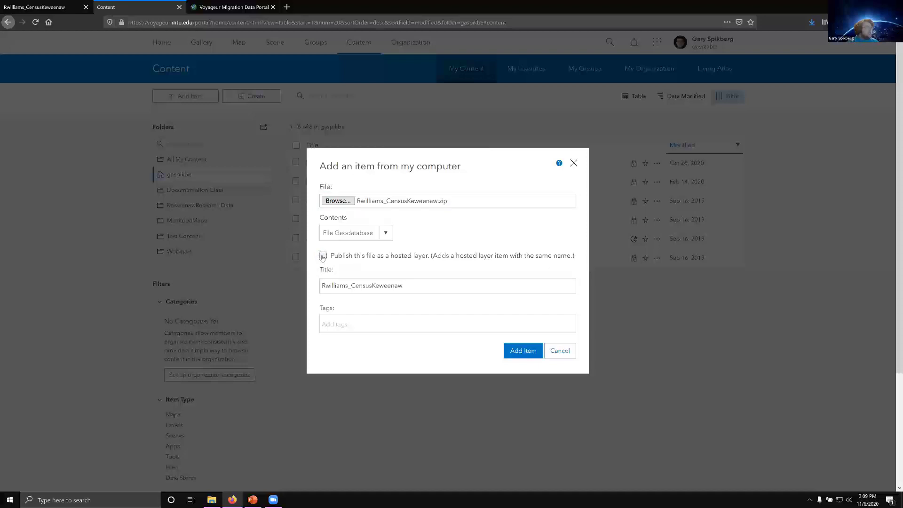
click(323, 257)
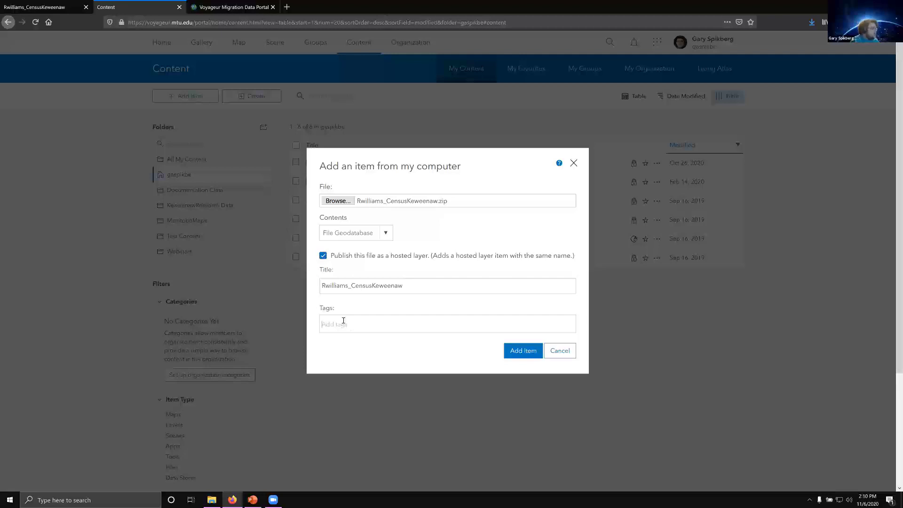
text(SSHRC,)
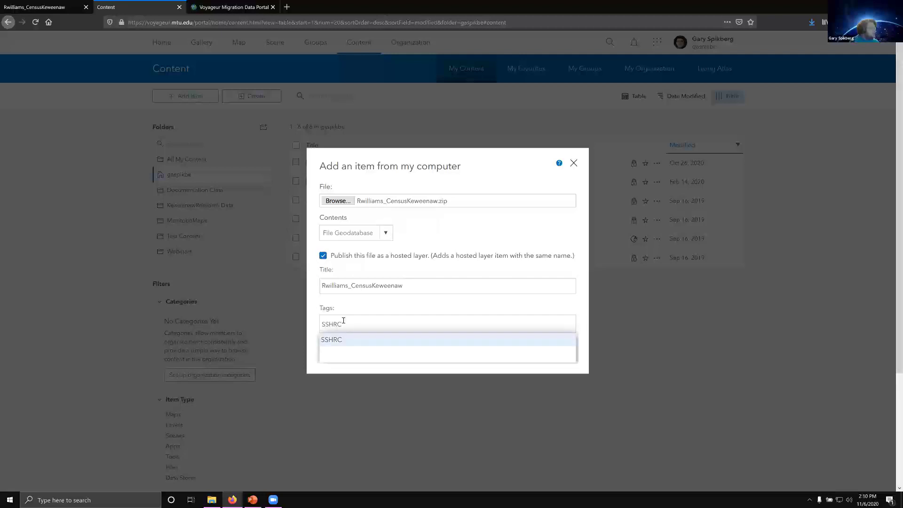
text( Training)
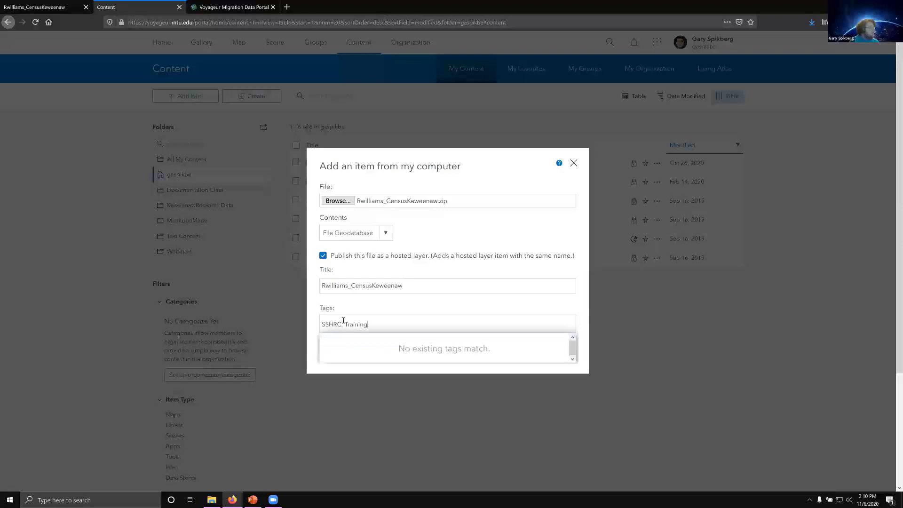
click(420, 269)
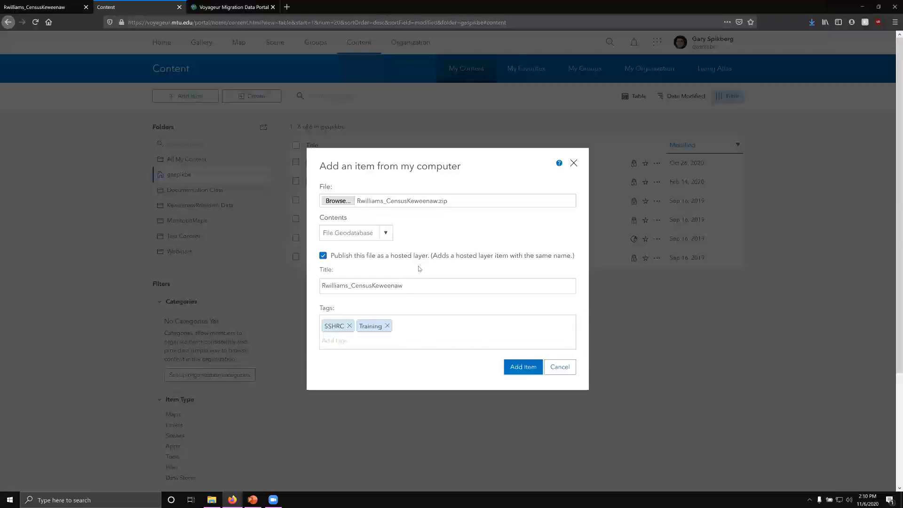
Step: Append _Training to the title, making it Rwilliams_CensusKeweenaw_Training
click(427, 292)
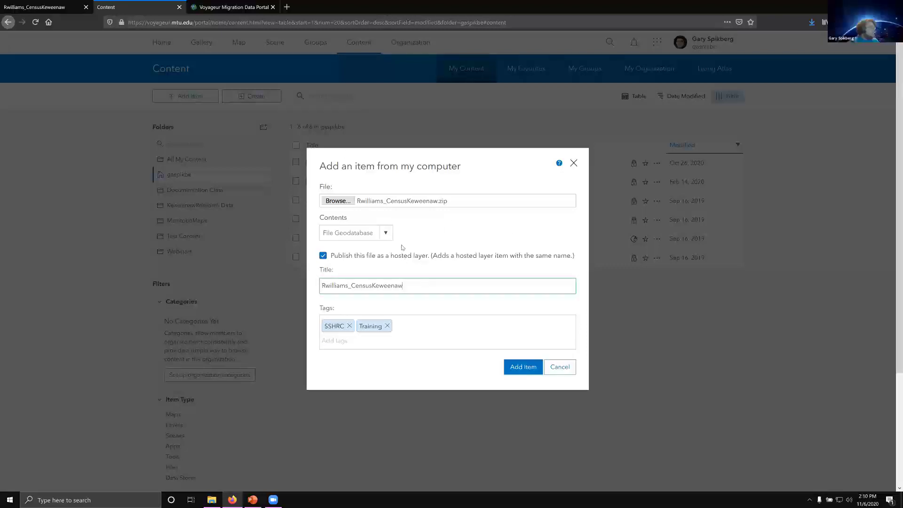
shift+click(375, 284)
shift+click(370, 284)
click(429, 281)
text(_+_+)
key(BackSpace)
text(aining)
Step: Add the zip as the new hosted feature layer item Rwilliams_CensusKeweenaw_Training
click(519, 371)
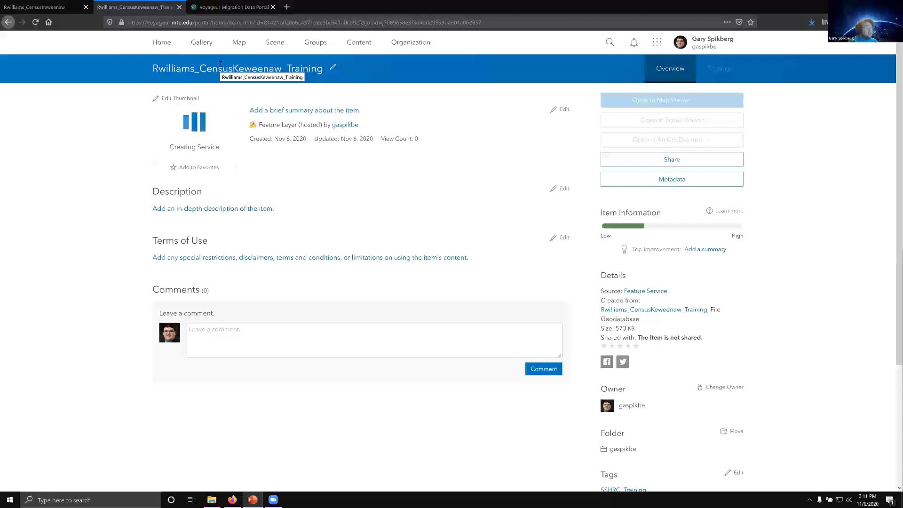
Step: Enter the summary 'This is a test for training purpose' and a description about the census training data
click(558, 109)
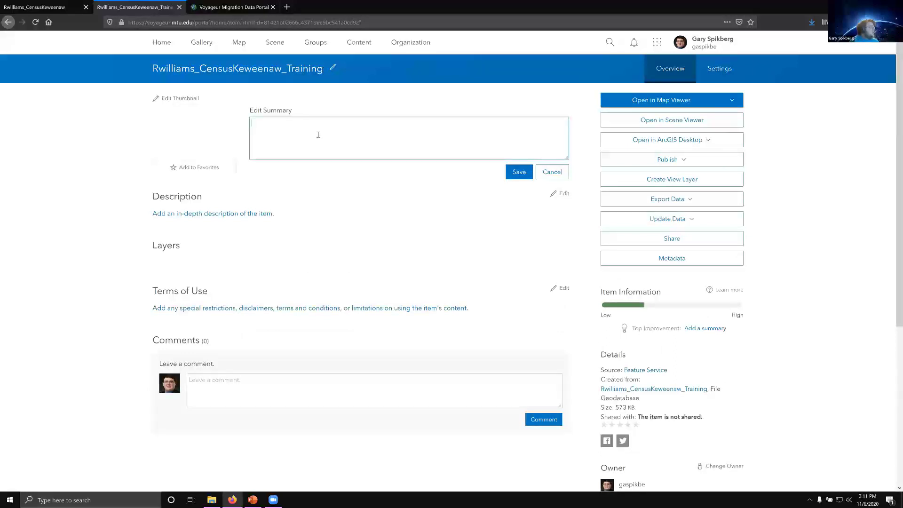
text(This is )
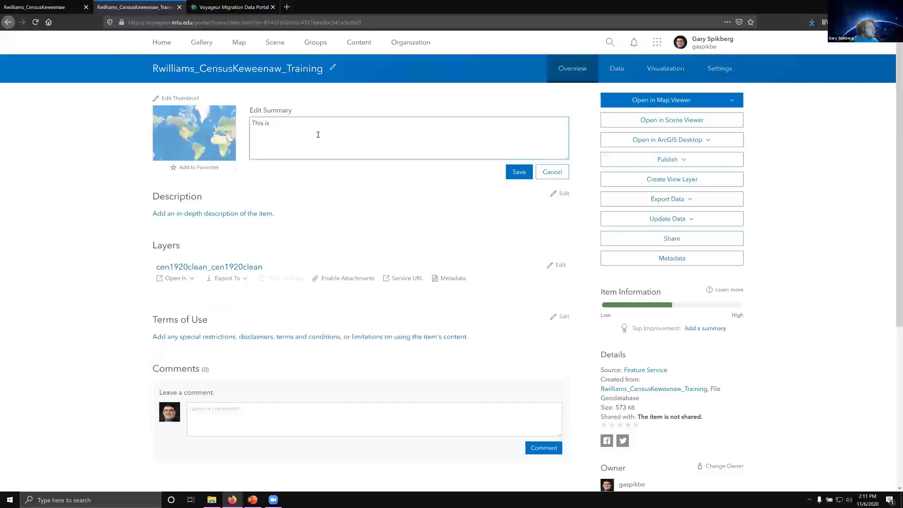
text(a test fo)
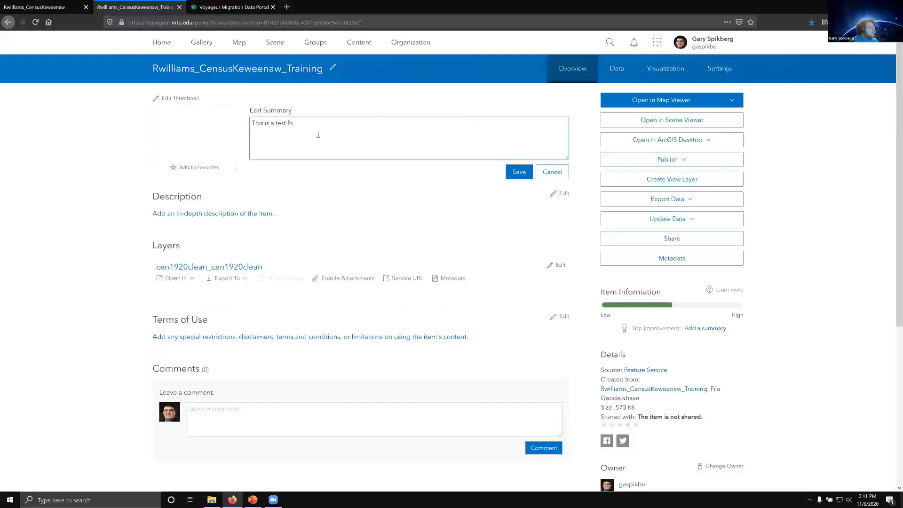
text(r training purposes)
click(226, 214)
text(We hgave)
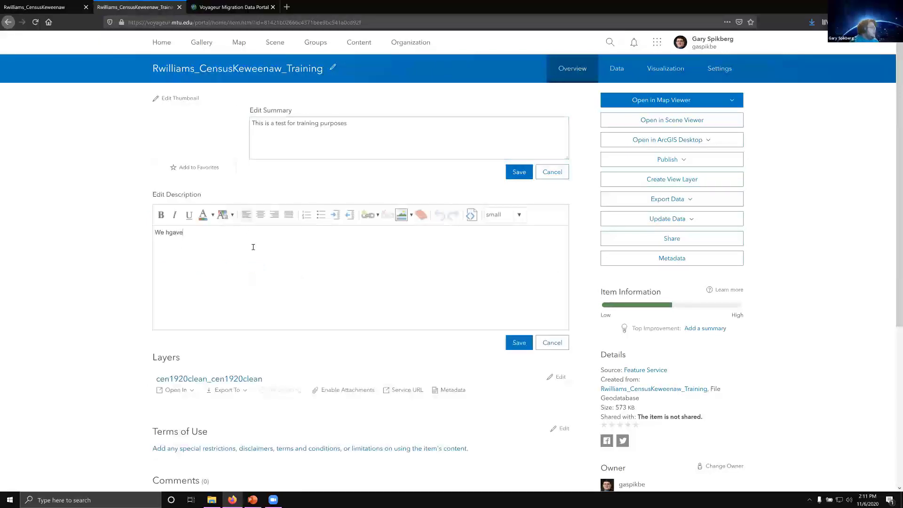
key(BackSpace)
key(BackSpace)
key(BackSpace)
text(ve some ce)
key(BackSpace)
key(BackSpace)
text(census data here for th)
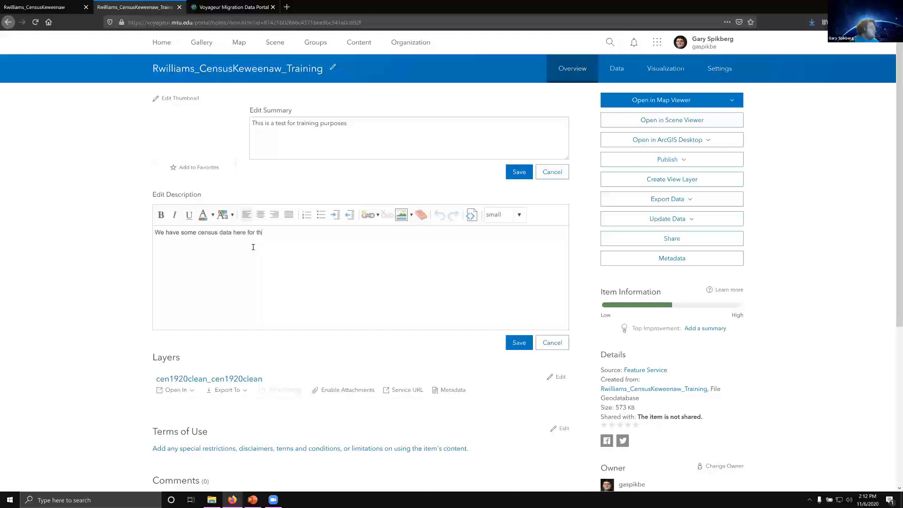
text(isis training exce)
text(cise)
scroll(312, 408, down, 1)
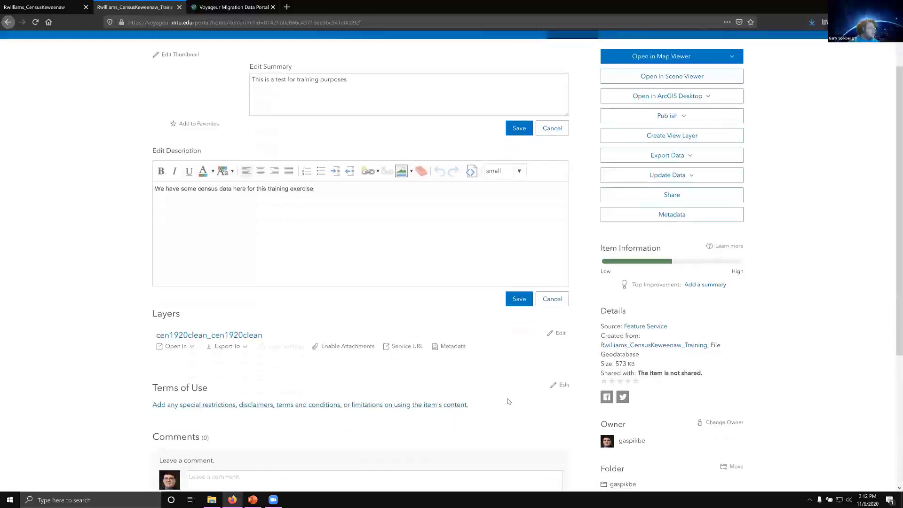
click(333, 161)
scroll(334, 161, up, 1)
scroll(285, 262, down, 2)
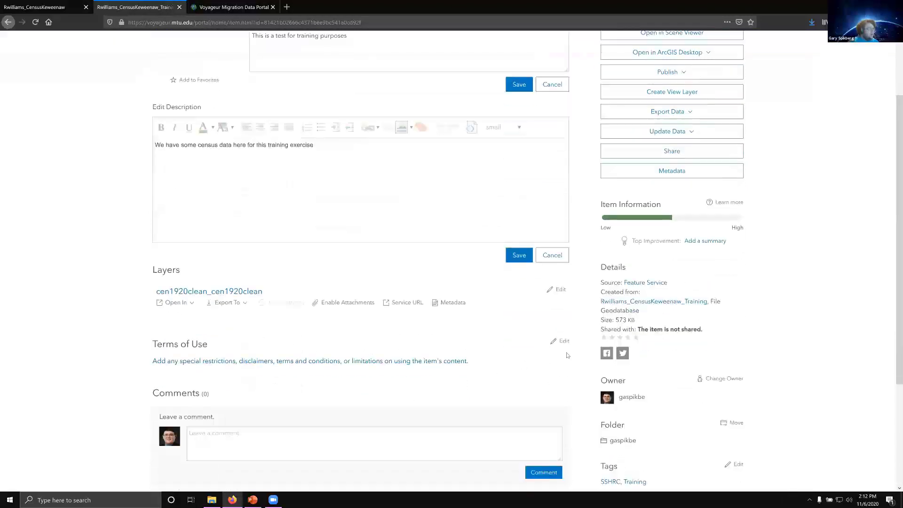
scroll(579, 369, down, 3)
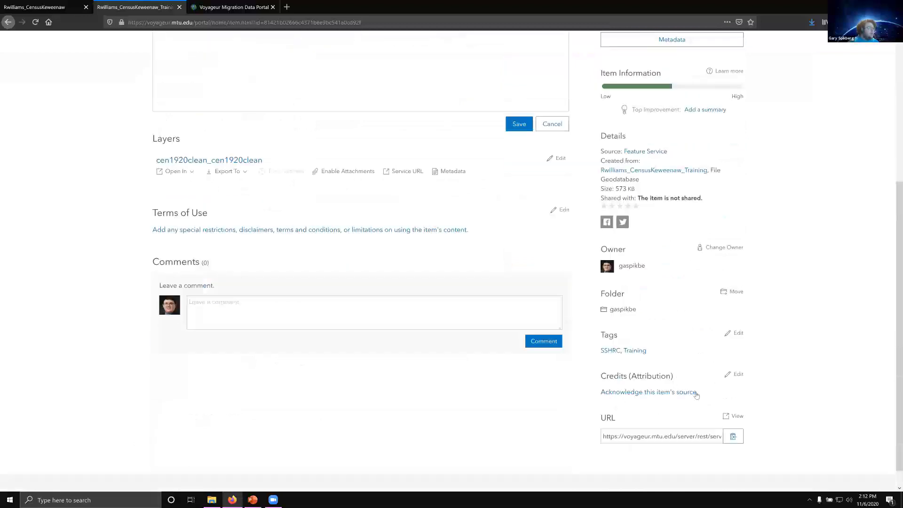
Step: Save a credits note attributing the data to a person's export, then save the description
click(667, 393)
text(This )
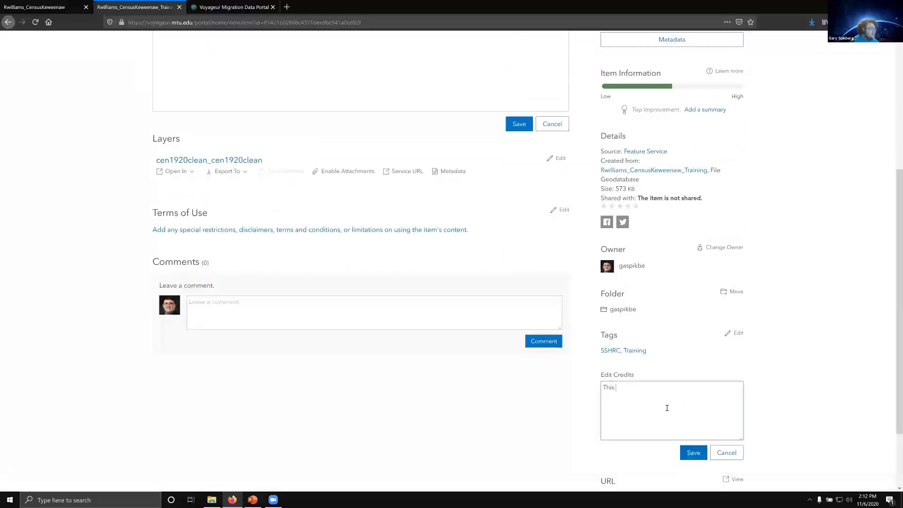
text(data came fro)
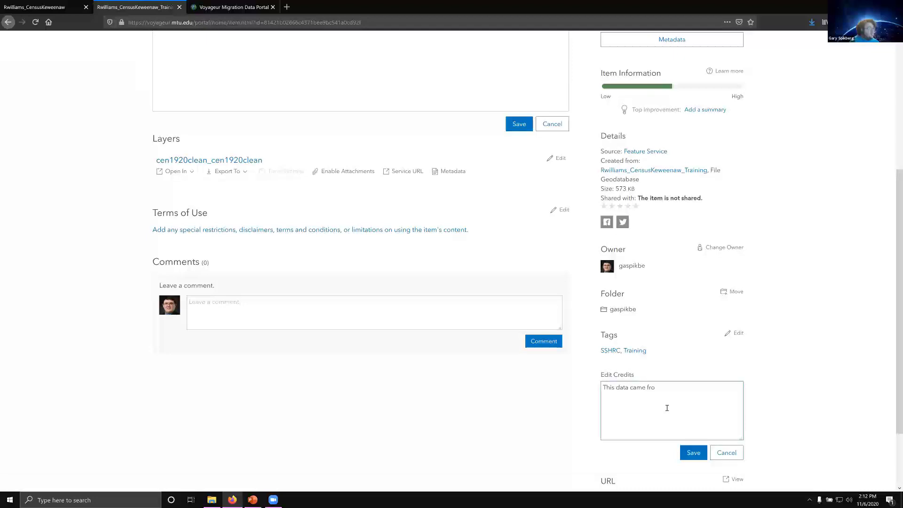
text(m Ryan William's Export)
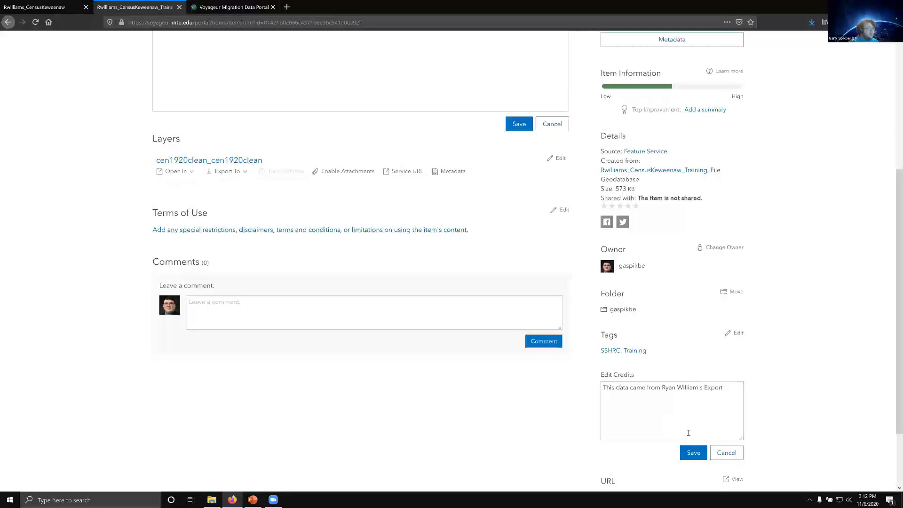
scroll(627, 417, down, 2)
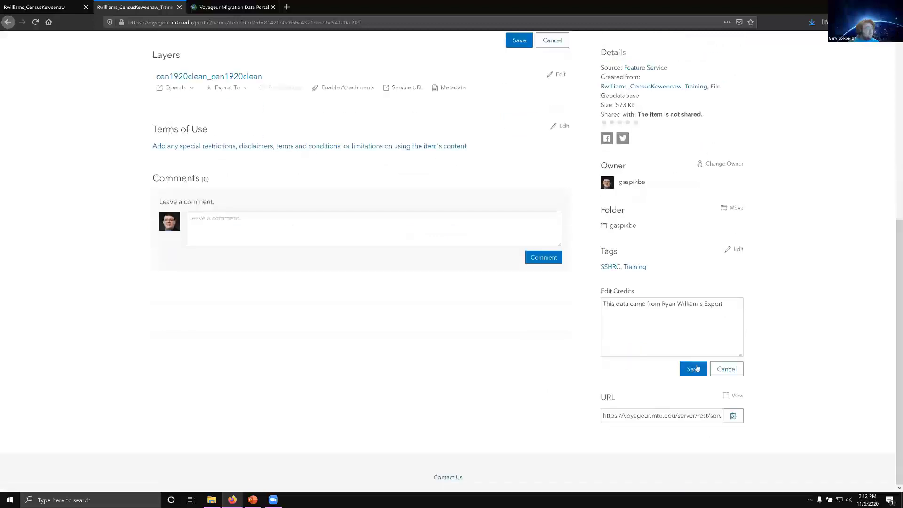
click(691, 369)
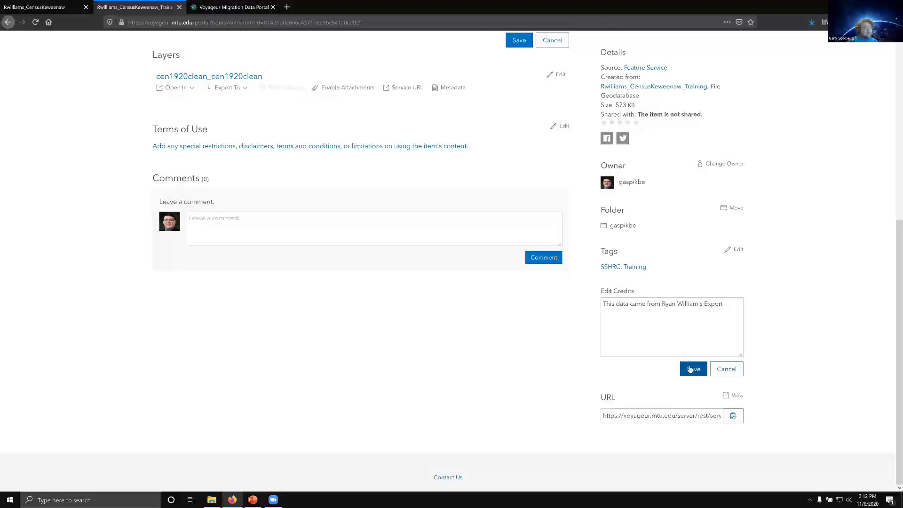
click(733, 304)
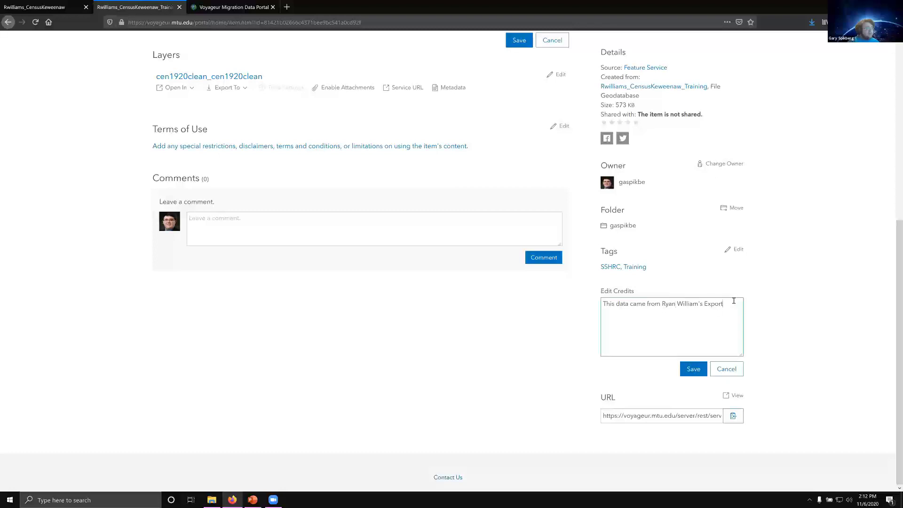
click(694, 371)
scroll(479, 345, up, 6)
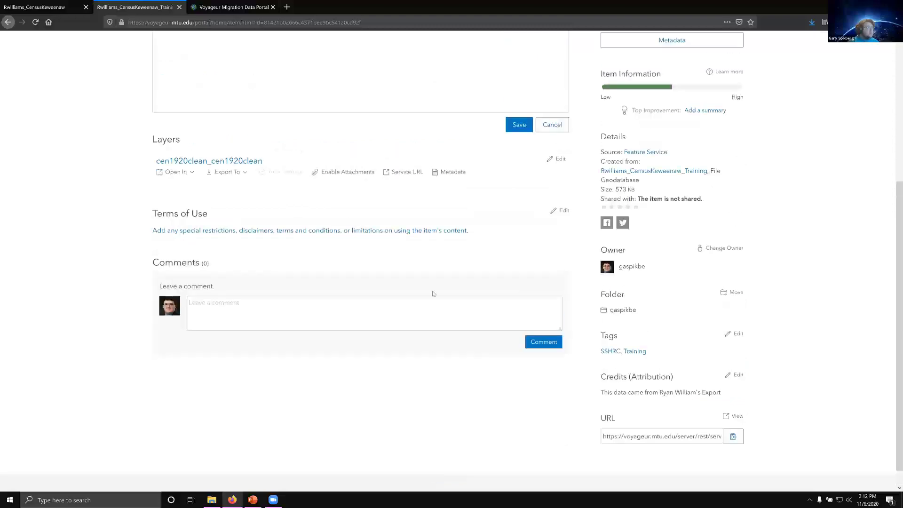
click(519, 323)
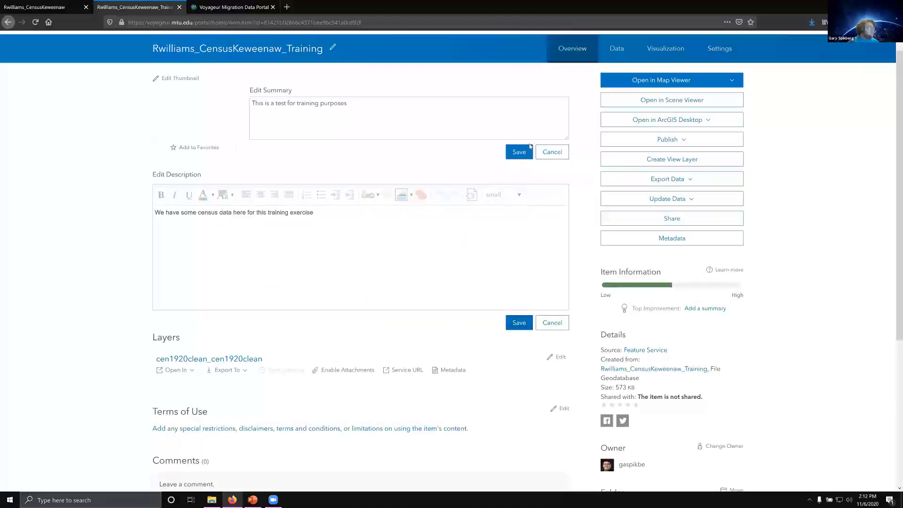
Step: Save the item summary and open the census layer in Map Viewer in a new tab
click(520, 151)
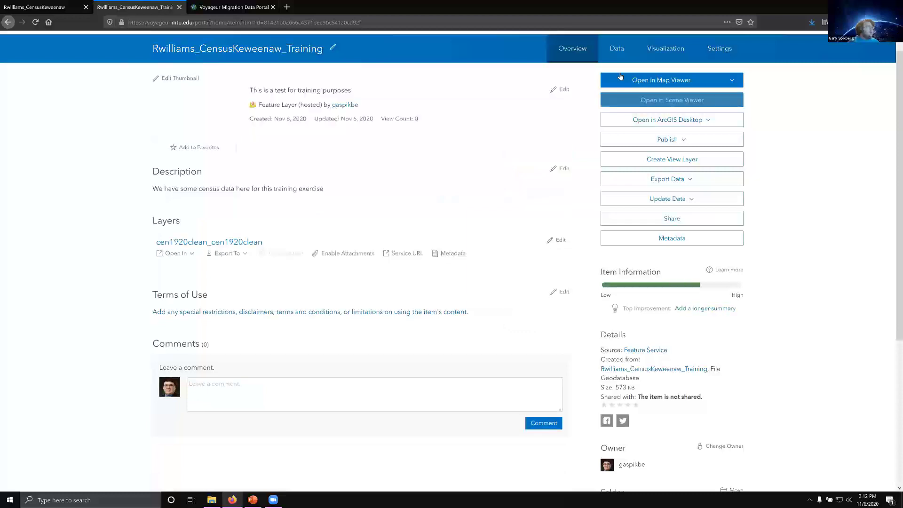
right_click(636, 81)
click(669, 84)
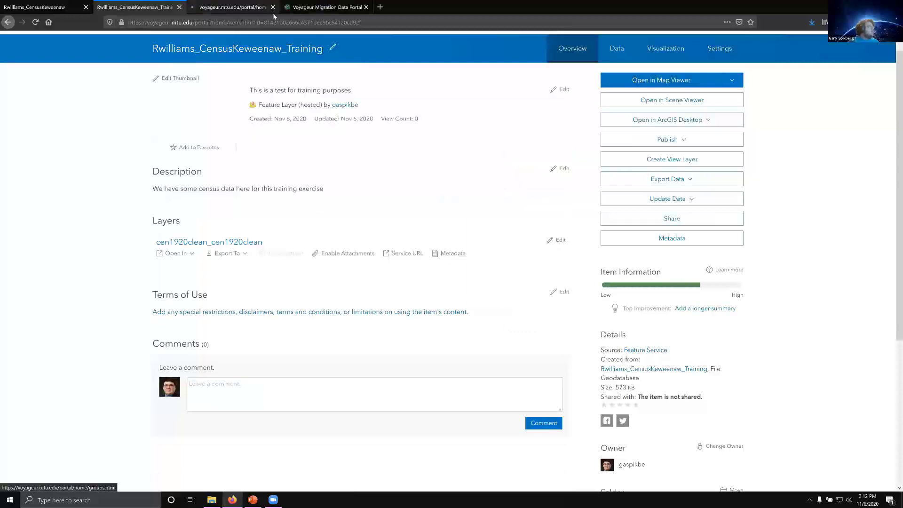
click(231, 7)
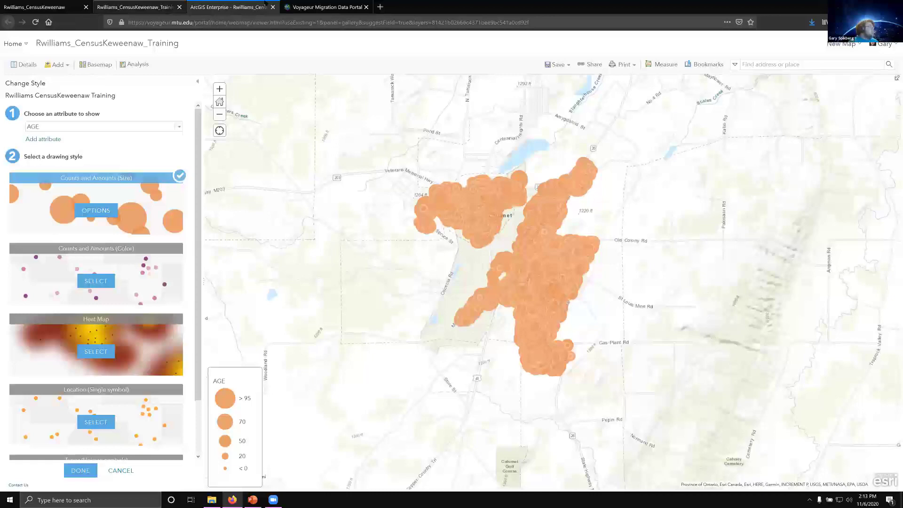
Step: Open the census layer in Map Viewer and apply the AGE proportional-size style
click(137, 7)
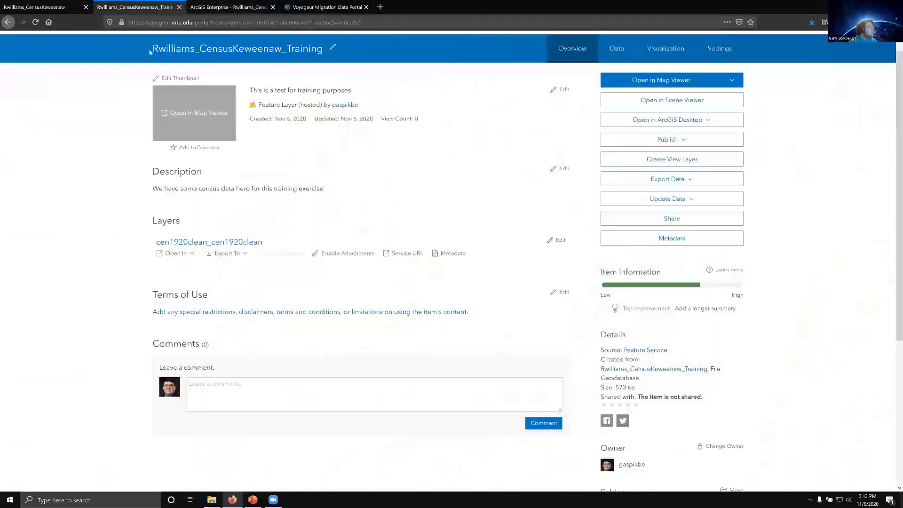
click(194, 118)
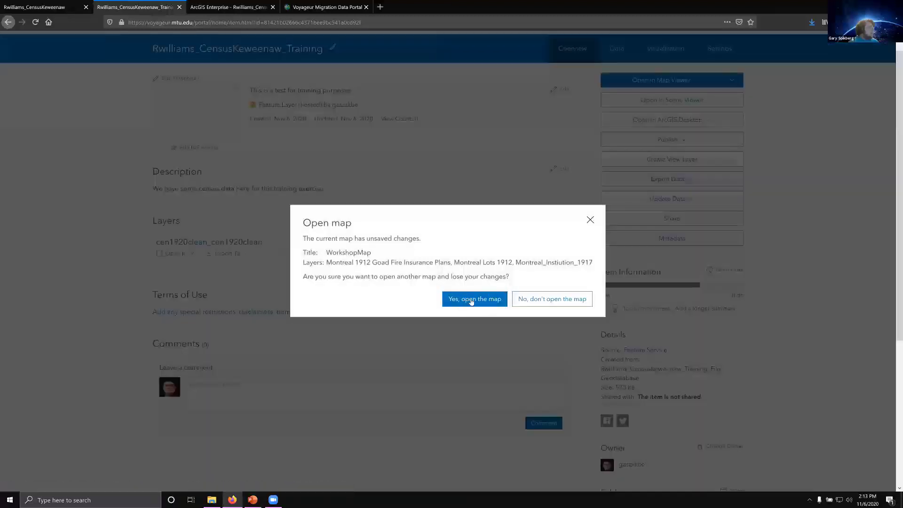
click(471, 300)
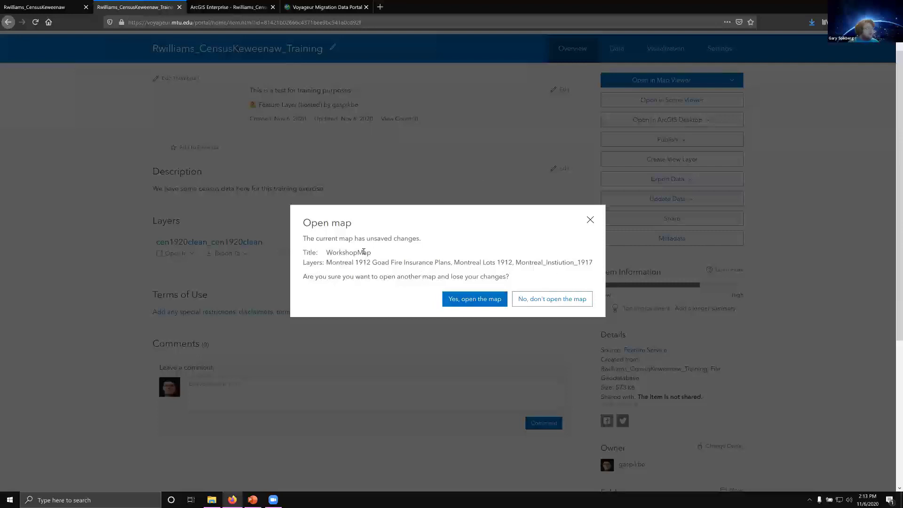
click(478, 302)
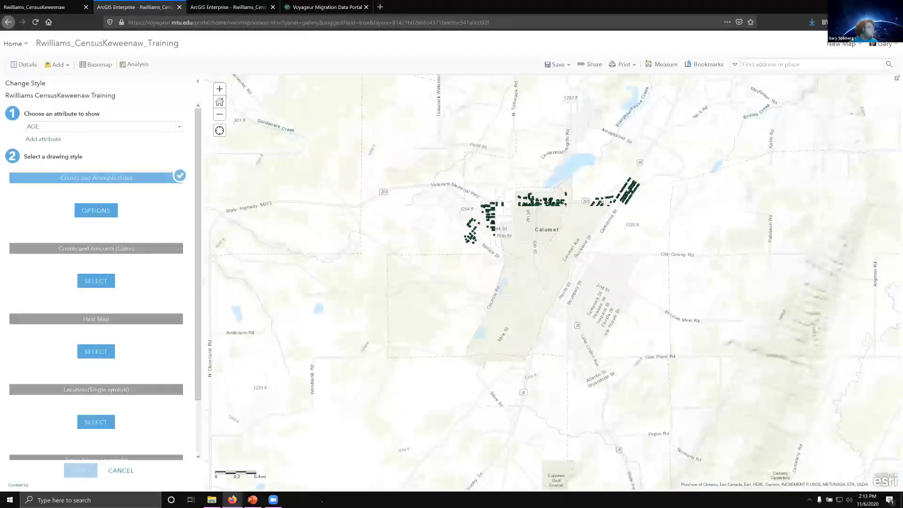
click(87, 473)
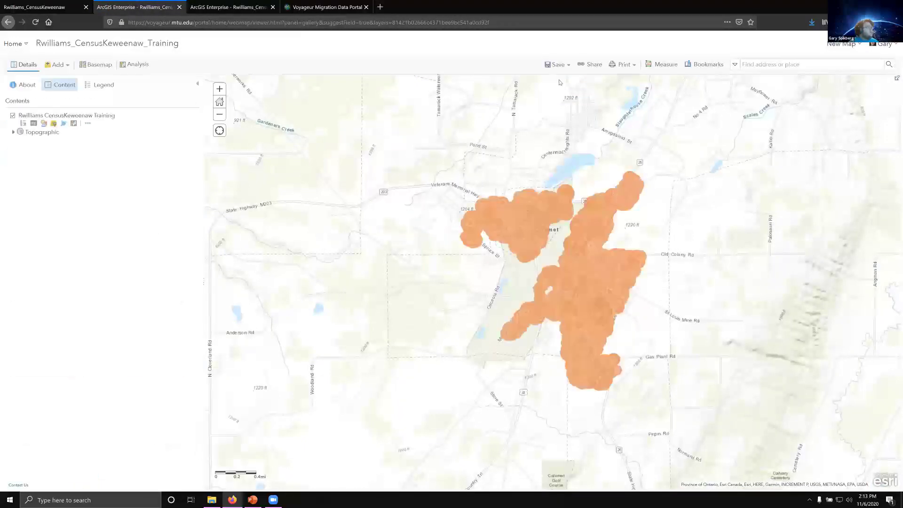
Step: Dismiss saving the web map and go to the My Content page
click(556, 66)
click(556, 79)
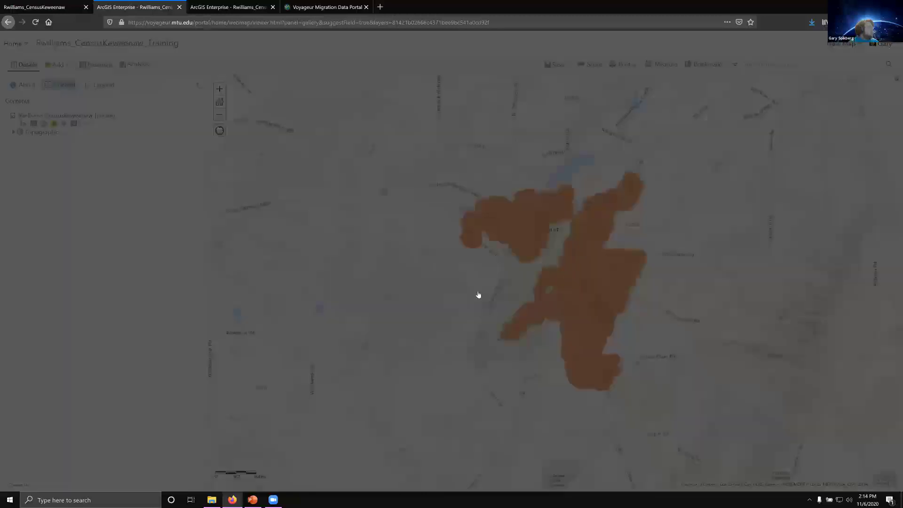
click(526, 296)
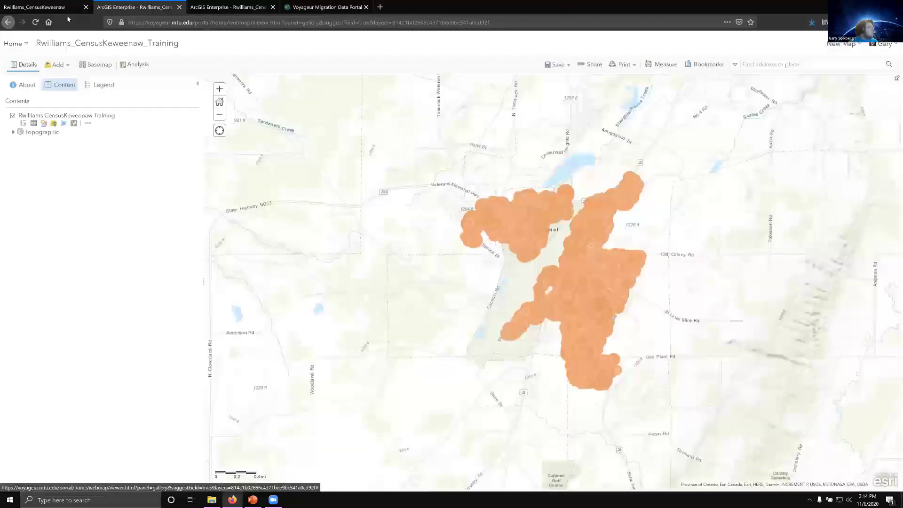
click(13, 44)
click(20, 126)
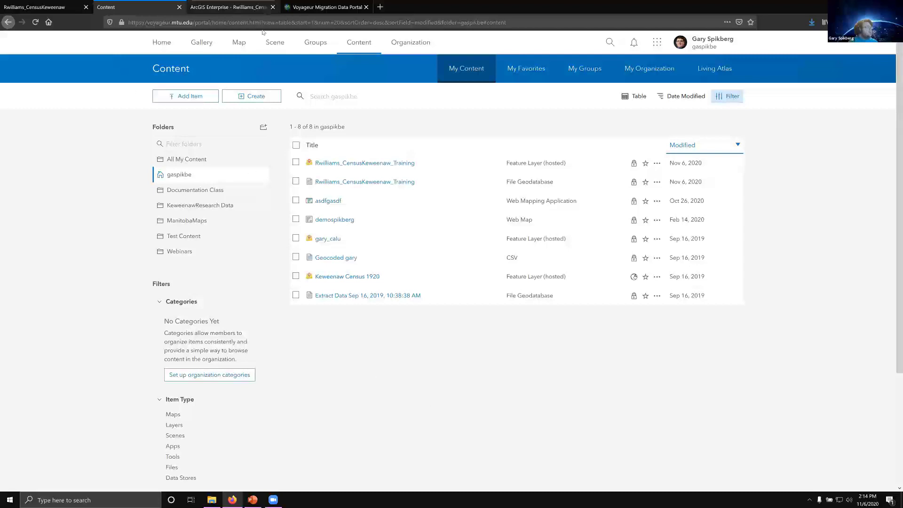
Step: Choose the Basílica de Notre-Dame JPG in Downloads as a new item from this computer
click(192, 99)
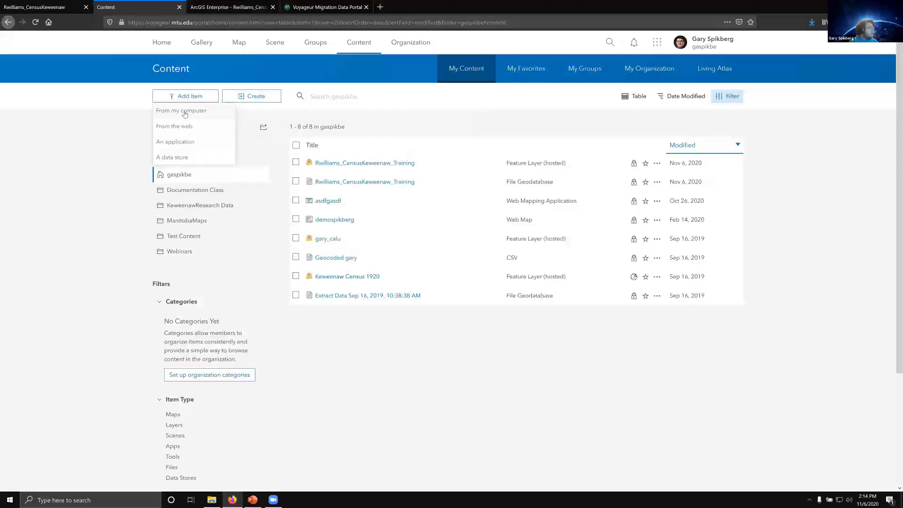
click(186, 112)
click(336, 225)
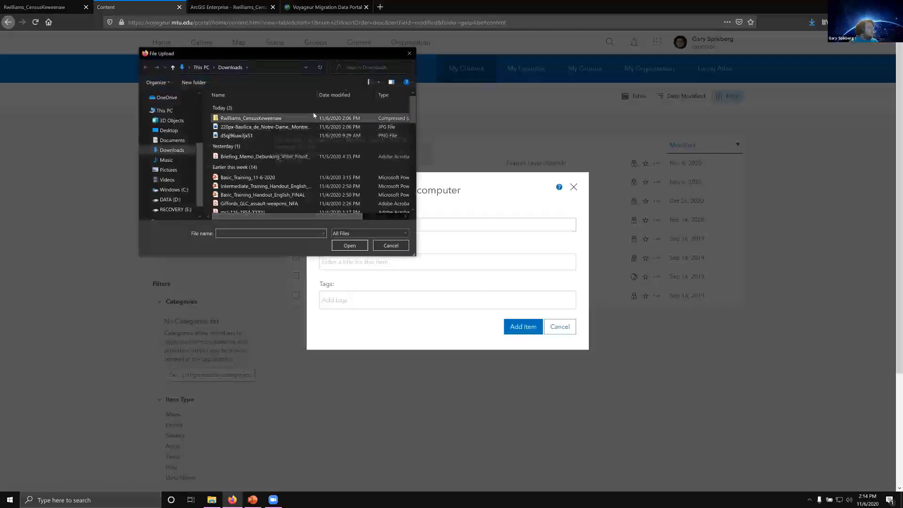
click(289, 127)
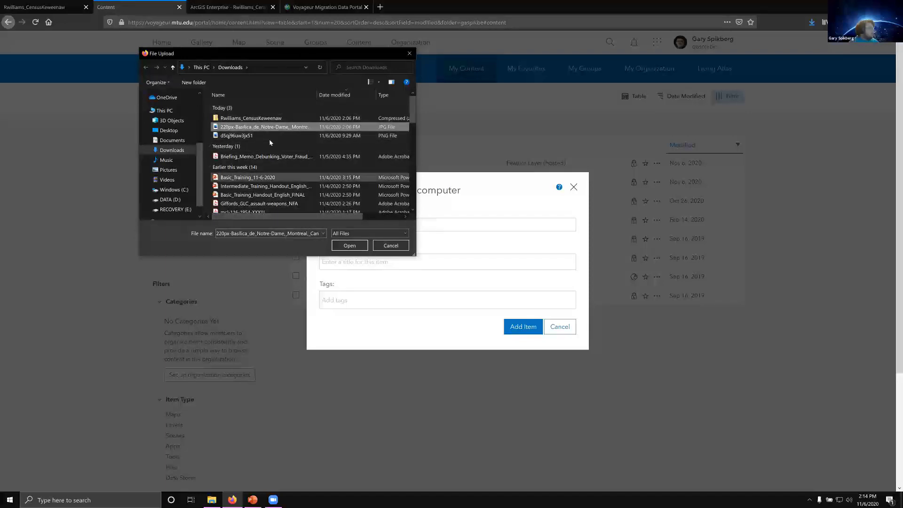
click(350, 246)
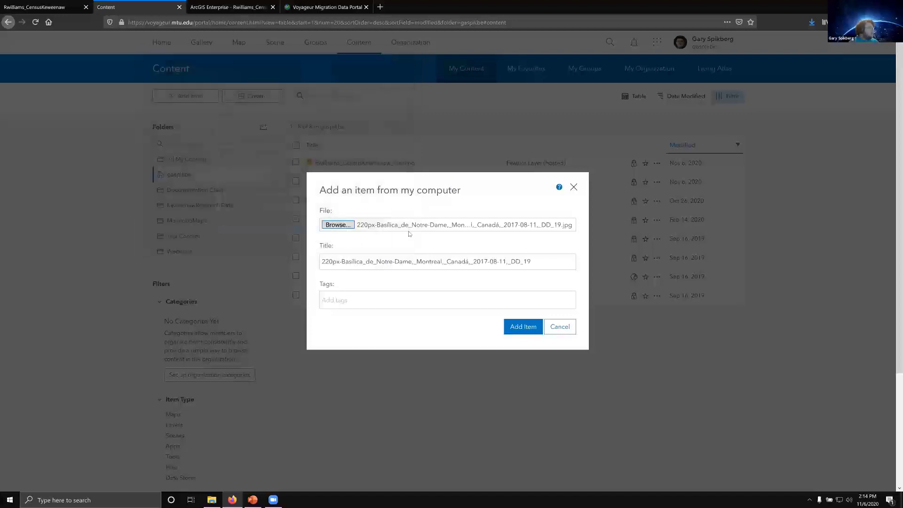
Step: Trim the photo title to Basílica_de_Notre-Dame,_Montreal,_Canadá, dropping the 220px- prefix and date, and submit
drag(549, 261, 292, 247)
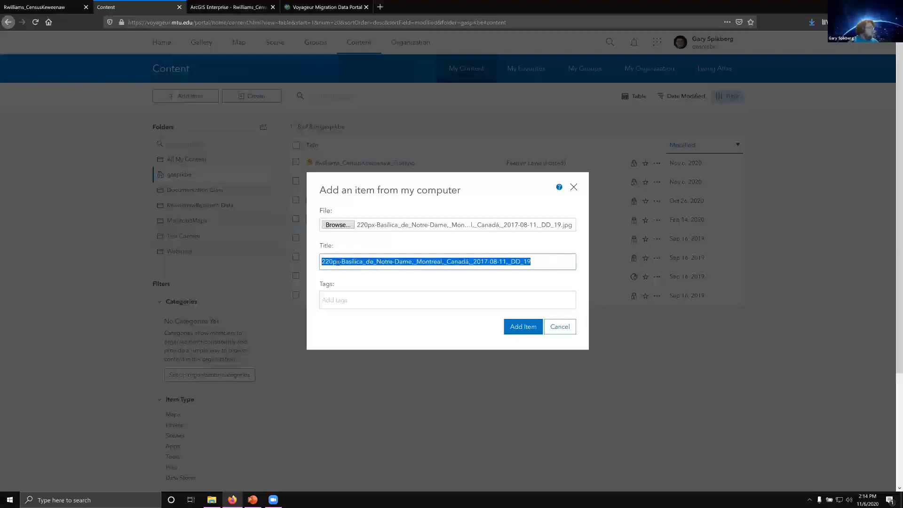
click(342, 261)
drag(338, 262, 322, 262)
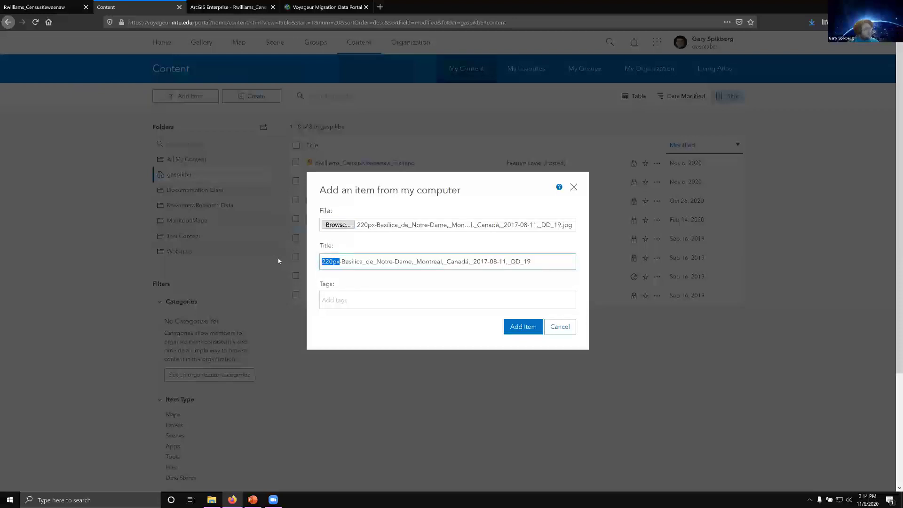
key(BackSpace)
key(Delete)
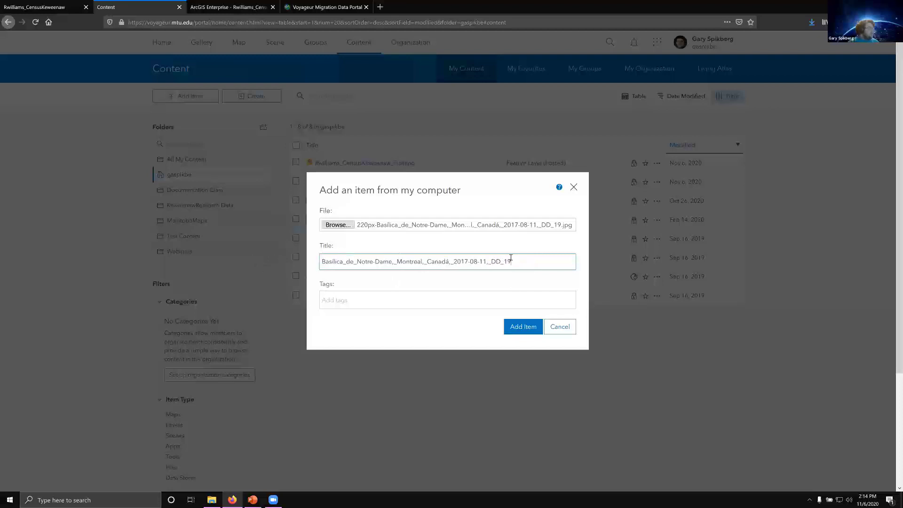
drag(523, 264, 454, 265)
key(ctrl+c)
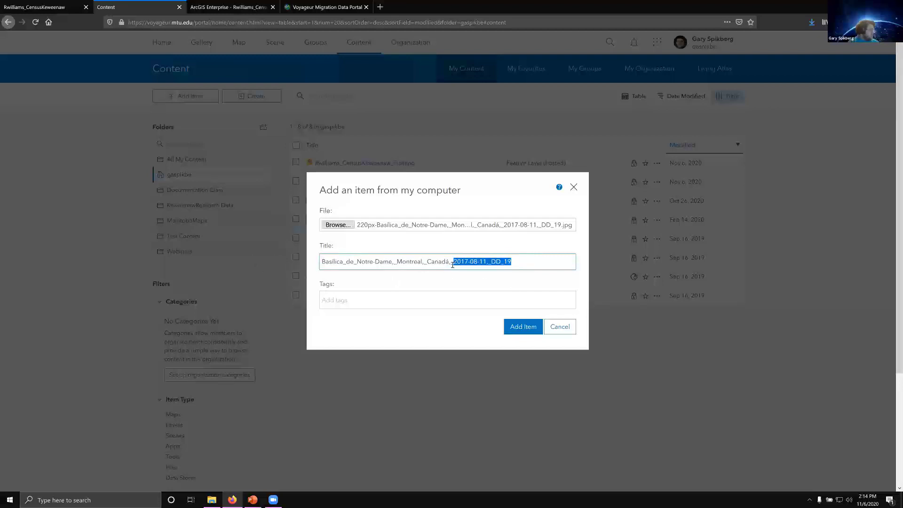
key(BackSpace)
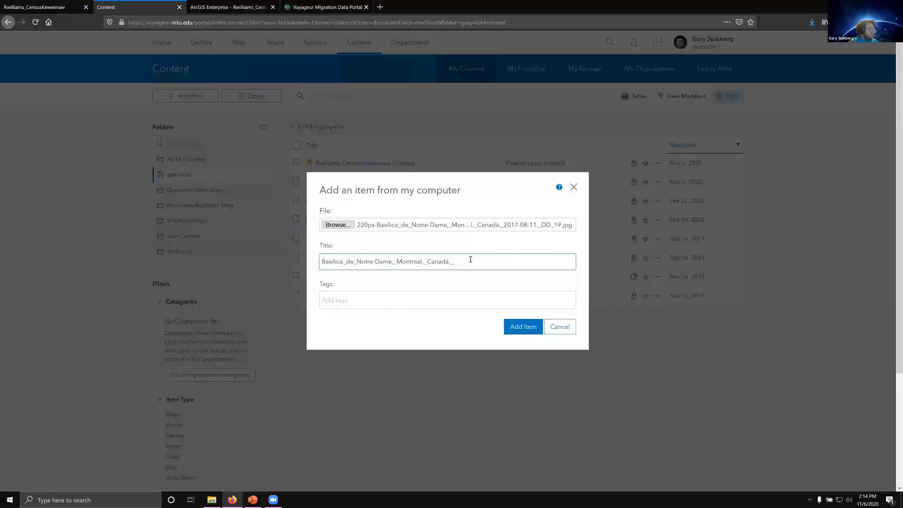
drag(455, 265, 450, 266)
click(471, 264)
click(466, 264)
key(BackSpace)
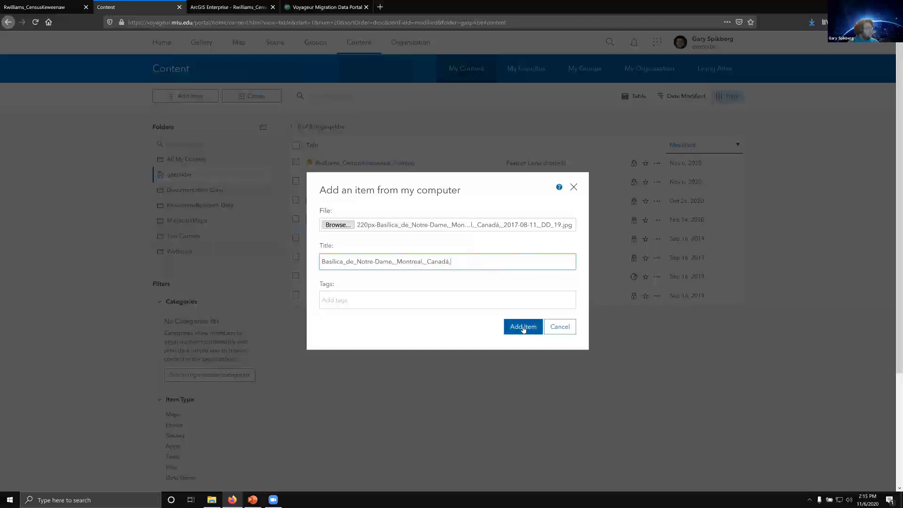
click(524, 328)
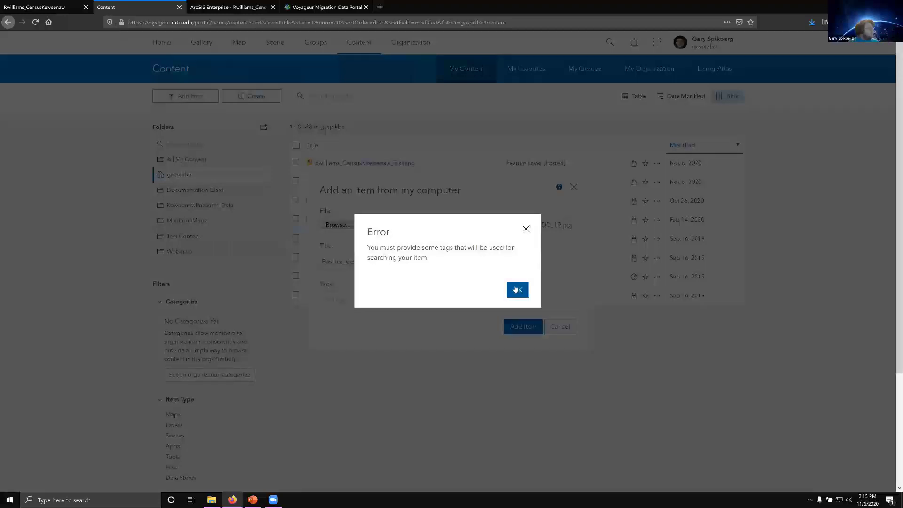
Step: Tag the photo Training and SHRCC and add it as an image item
key(Return)
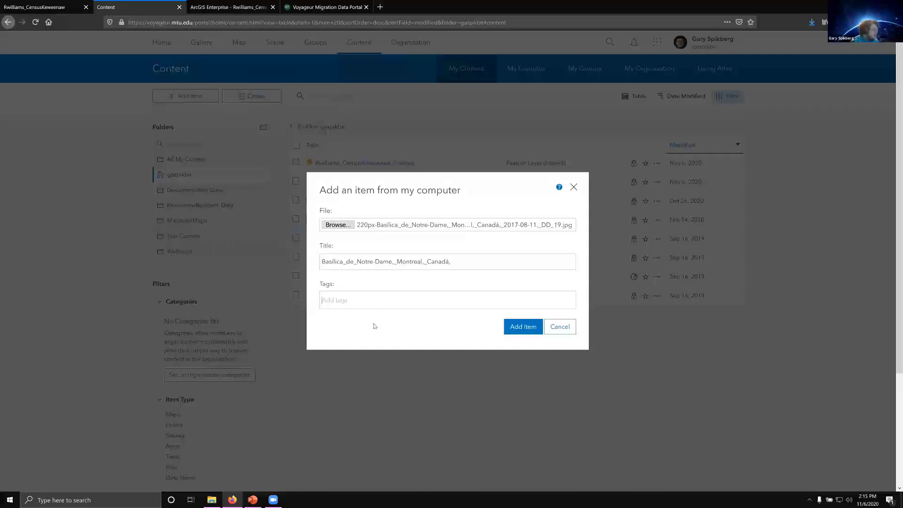
text(Train)
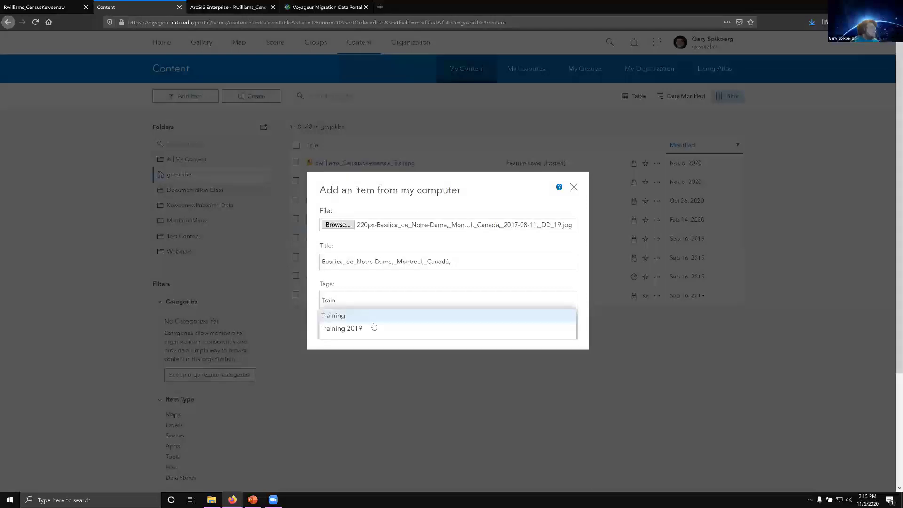
text(,)
key(BackSpace)
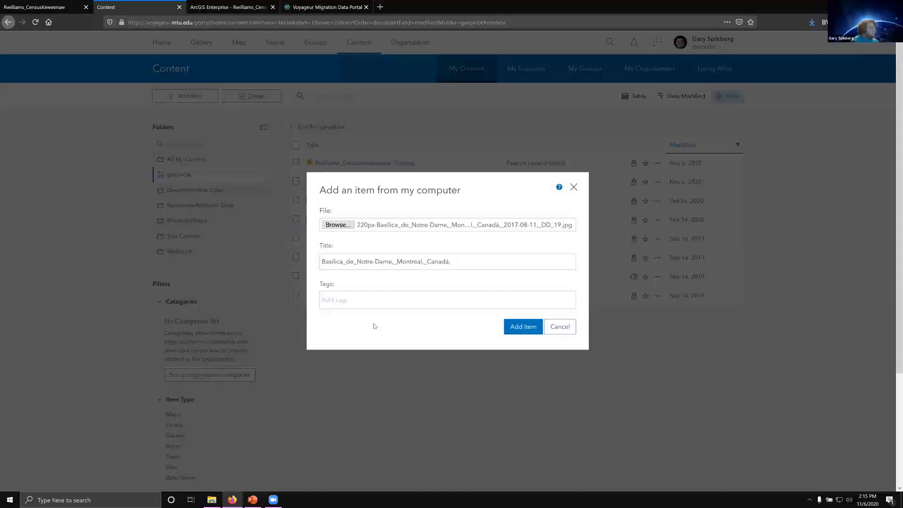
text(Training, SHRCC)
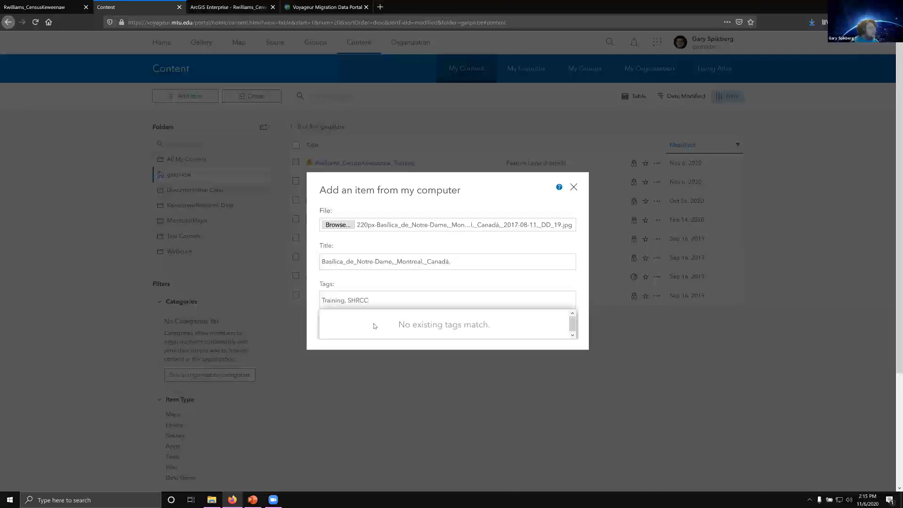
key(Return)
click(523, 343)
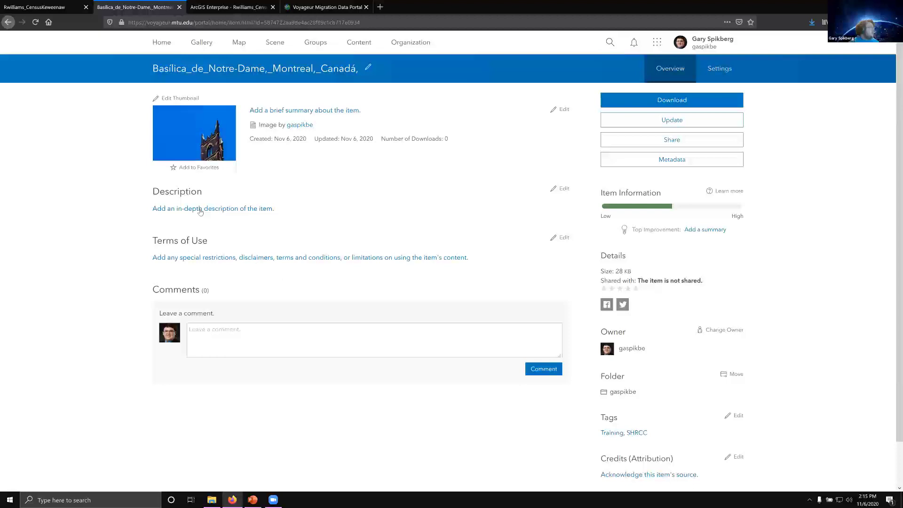
Step: Save the photo item's summary as 'Photo from 2017-08-11,_DD_19', then start editing its description
click(321, 112)
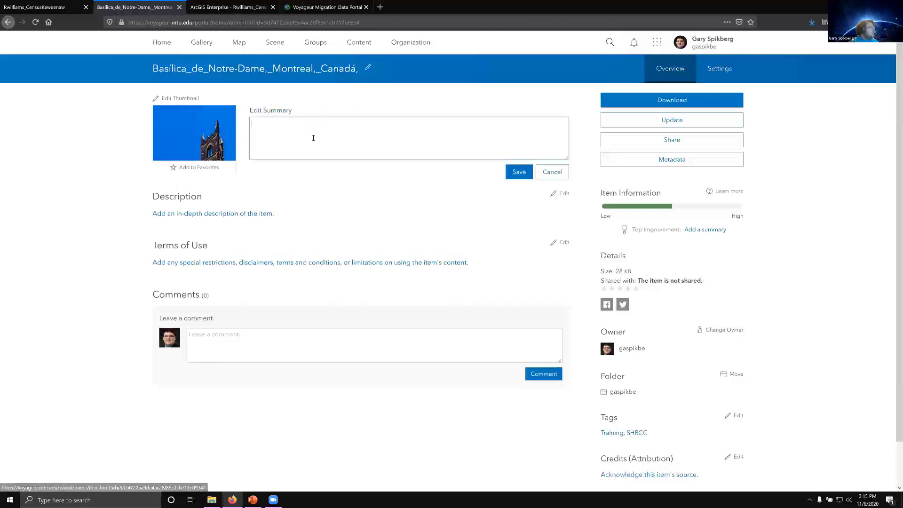
key(ctrl+v)
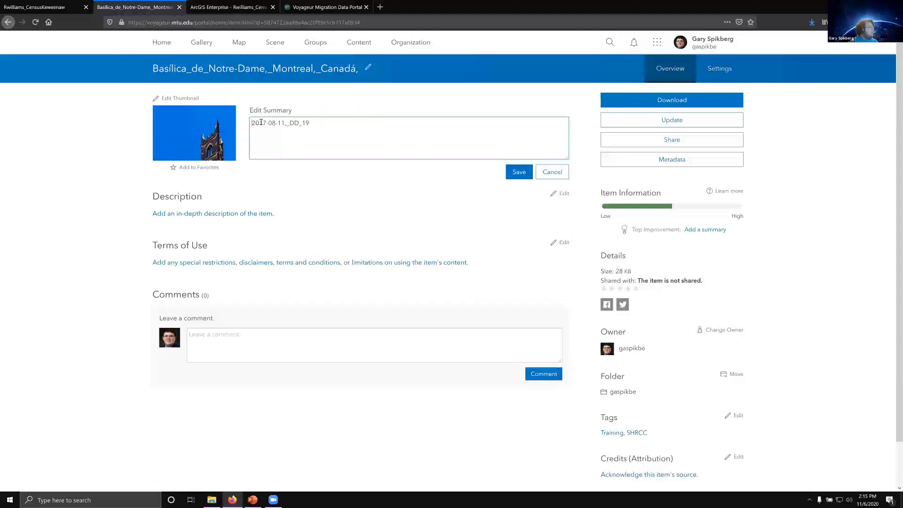
key(Home)
text(Photo )
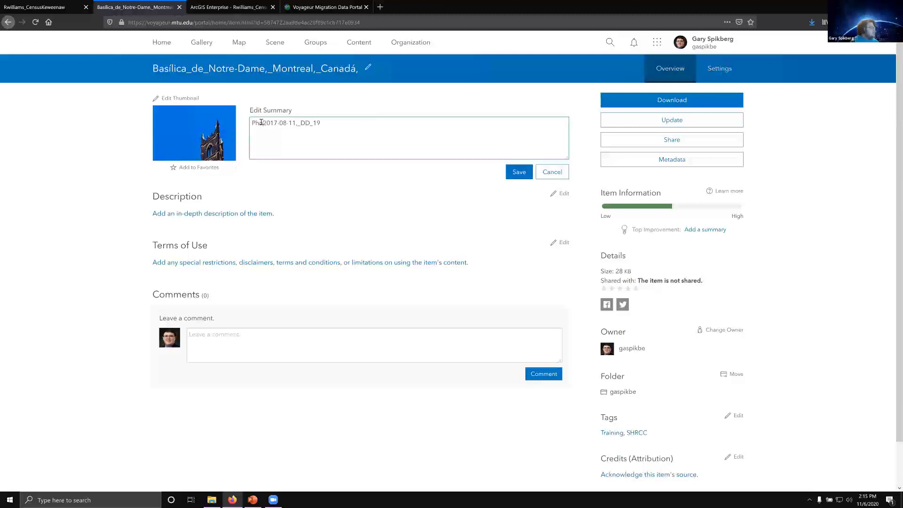
text(from)
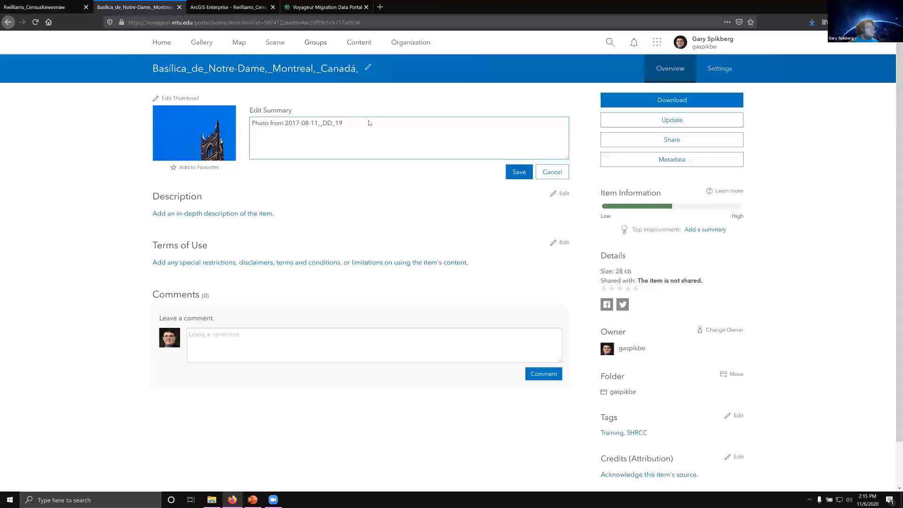
drag(343, 124, 251, 124)
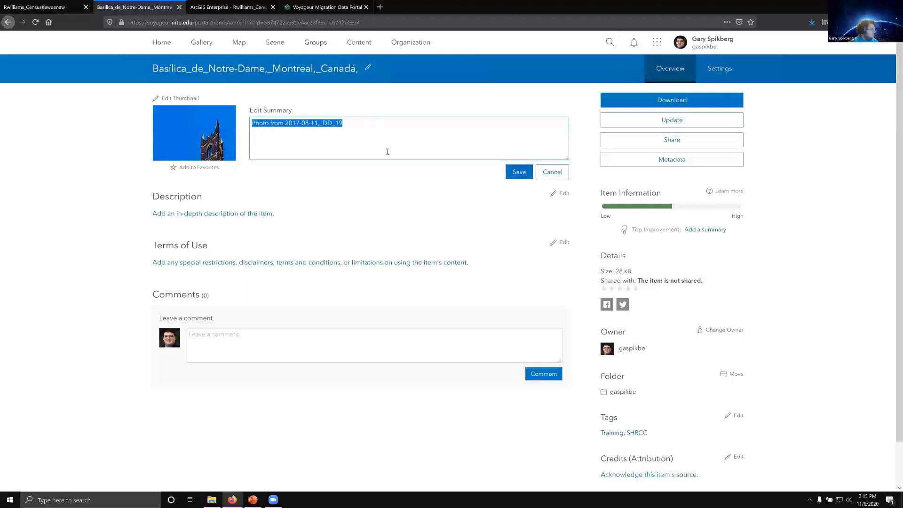
click(520, 171)
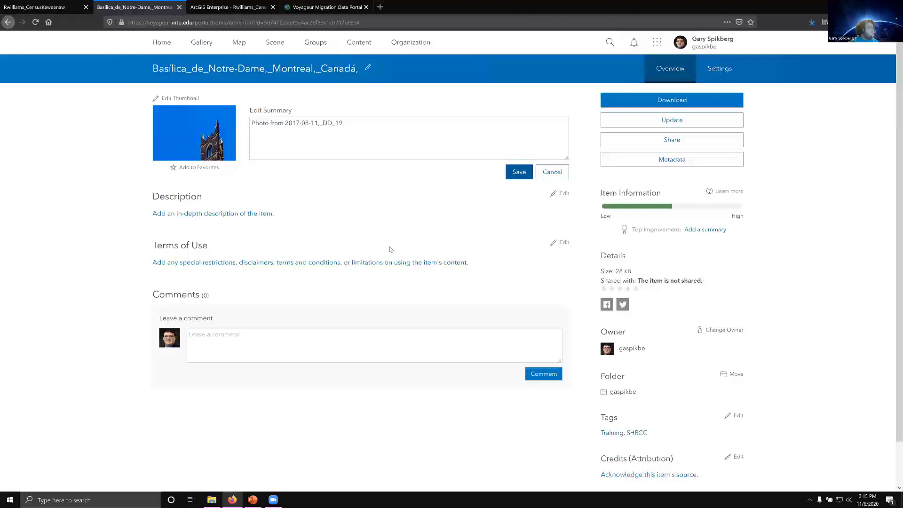
click(267, 209)
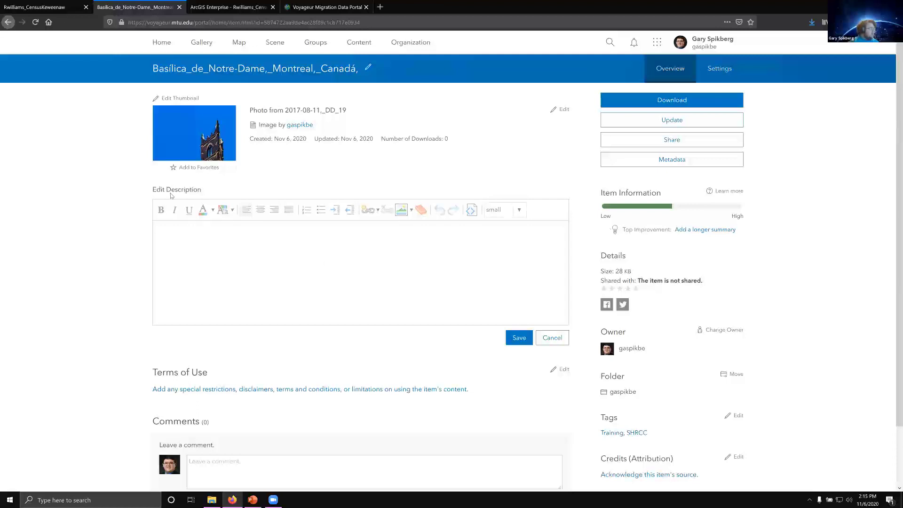
Step: Open the full-size Basílica de Notre-Dame photo from the item's thumbnail
scroll(240, 231, down, 3)
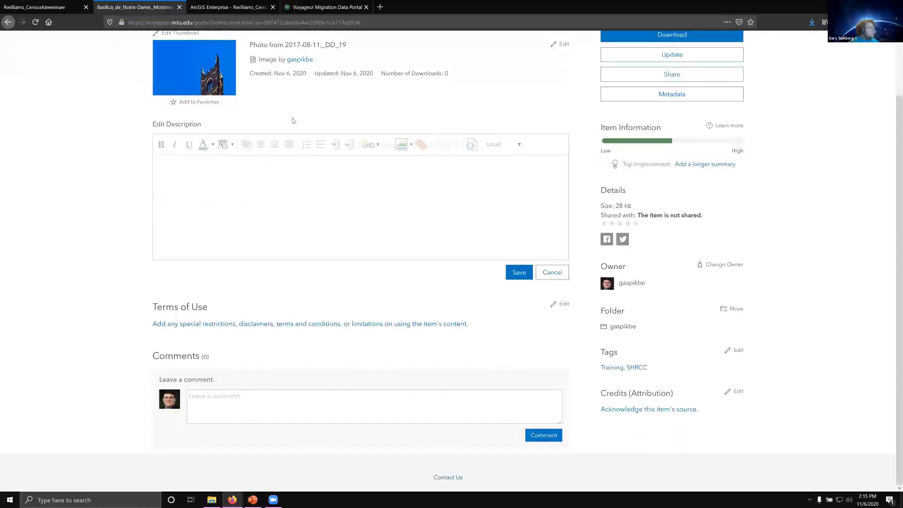
scroll(179, 149, up, 3)
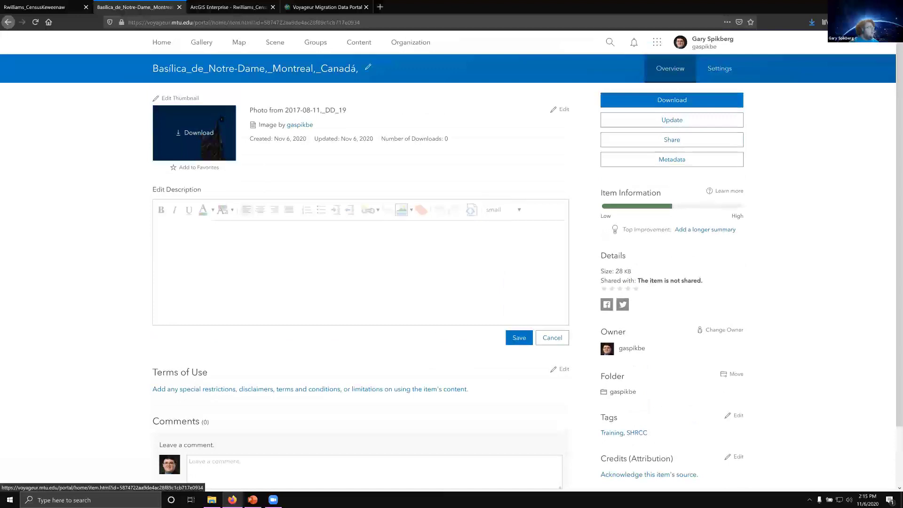
click(206, 124)
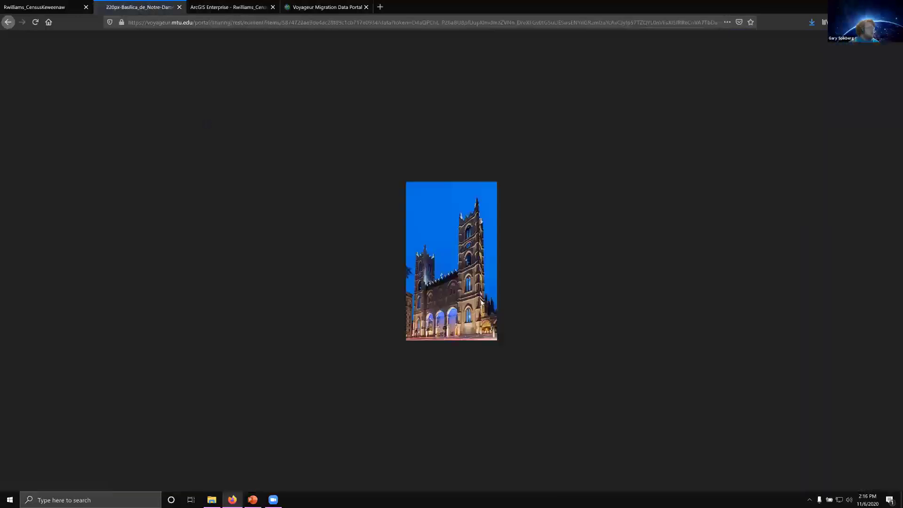
Step: Copy the Basílica photo's image location and return to its item overview page
right_click(436, 232)
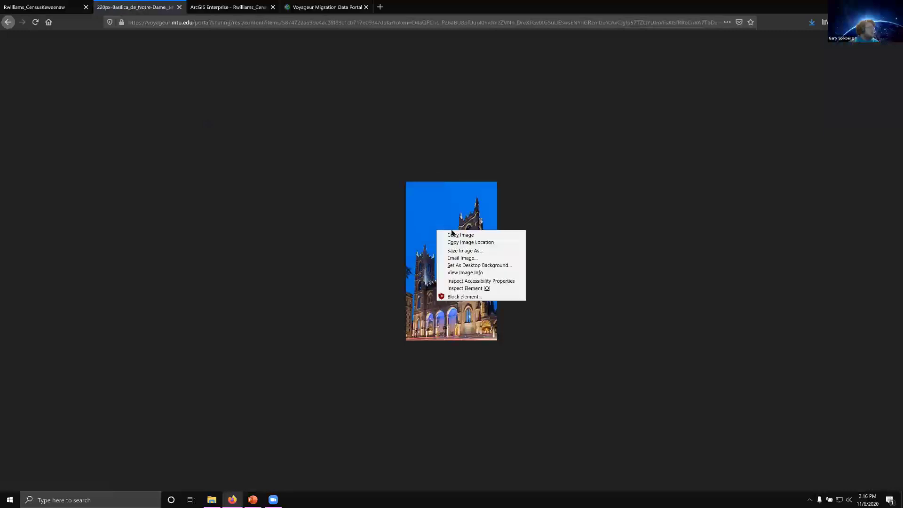
click(476, 242)
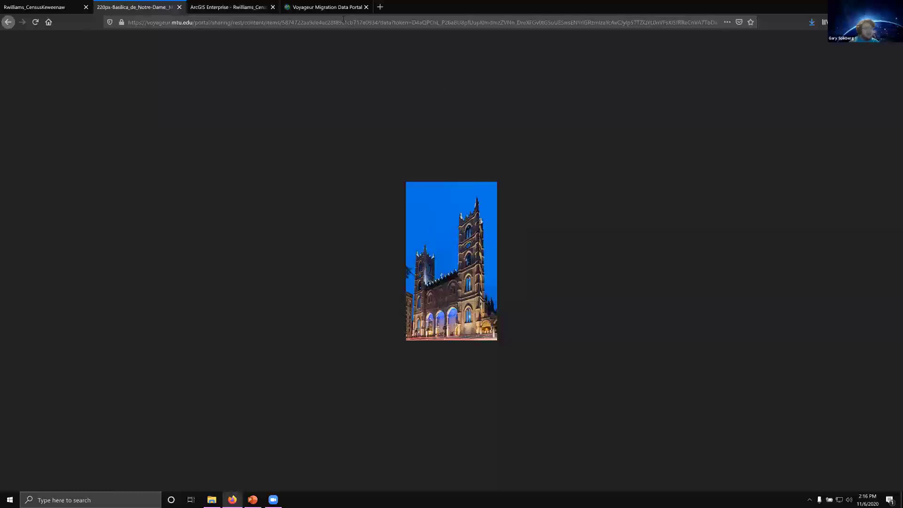
right_click(430, 222)
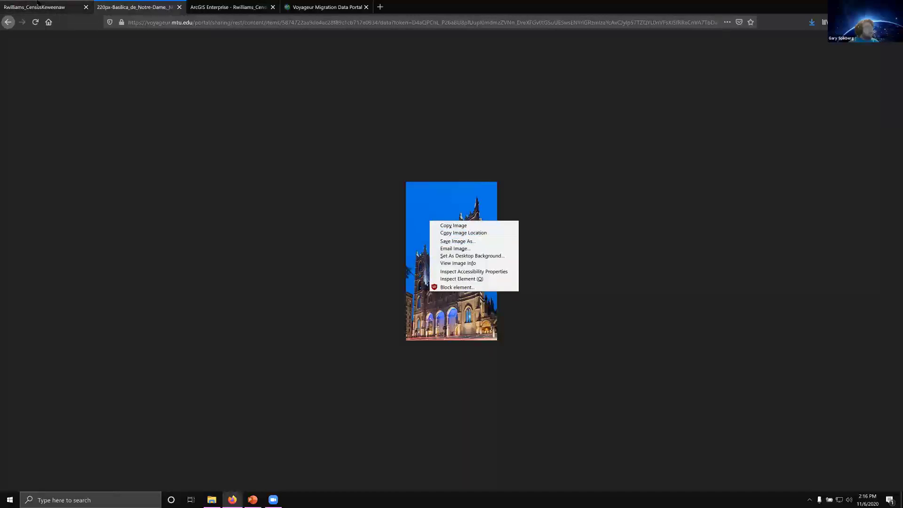
click(260, 90)
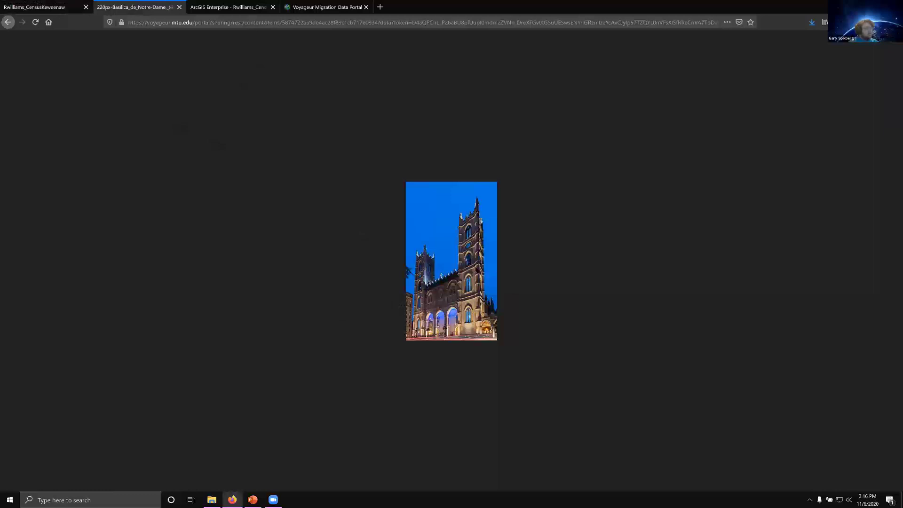
key(alt+Left)
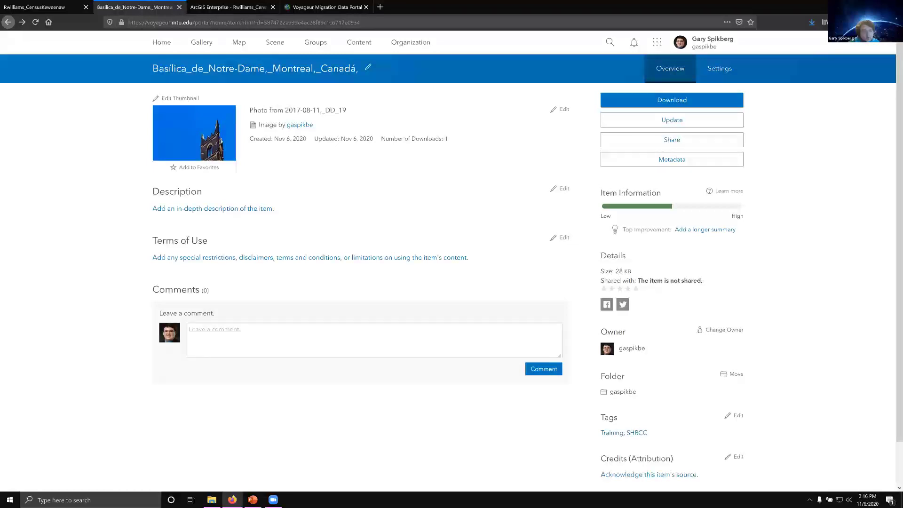
Step: Go to My Content, which now lists 9 items with the Basílica photo first
key(alt+Tab)
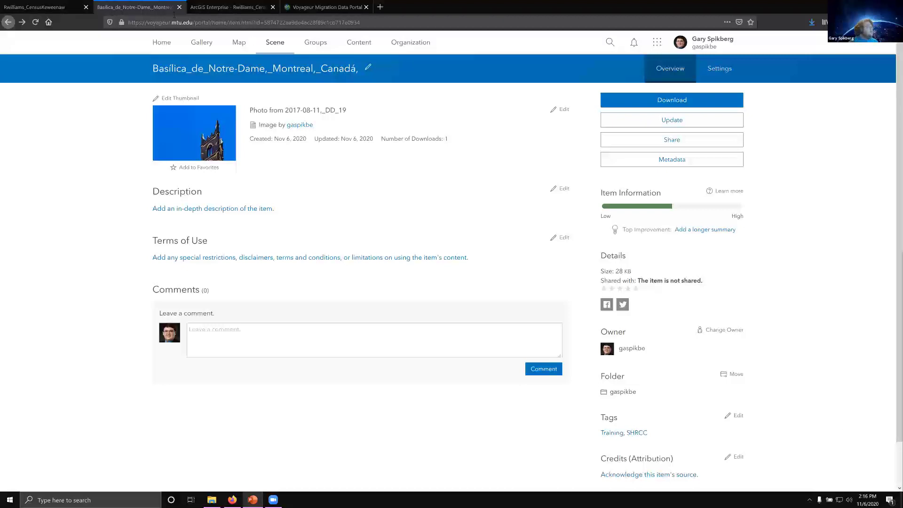
click(361, 43)
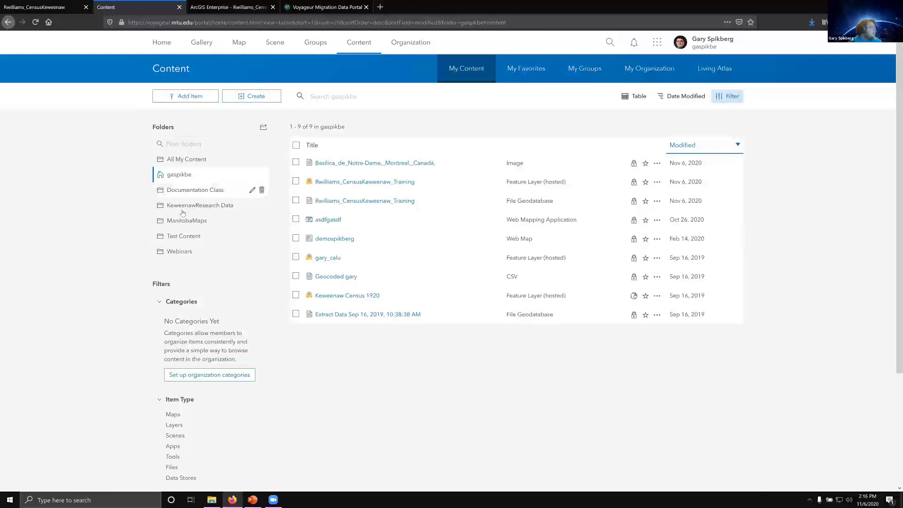
Step: Open the KeweenawResearch Data folder, showing 27 items led by Census1920EnumerationDistricts
click(198, 205)
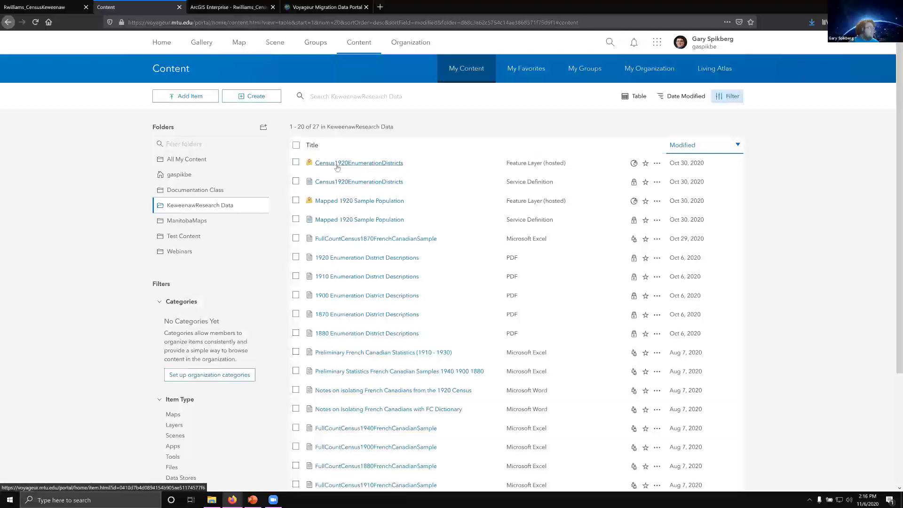
scroll(356, 188, down, 2)
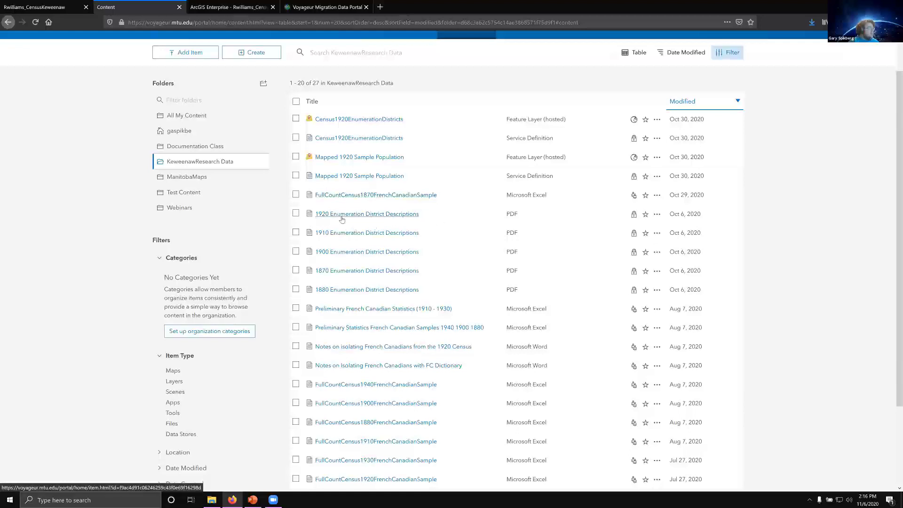
scroll(362, 228, down, 1)
scroll(362, 227, down, 2)
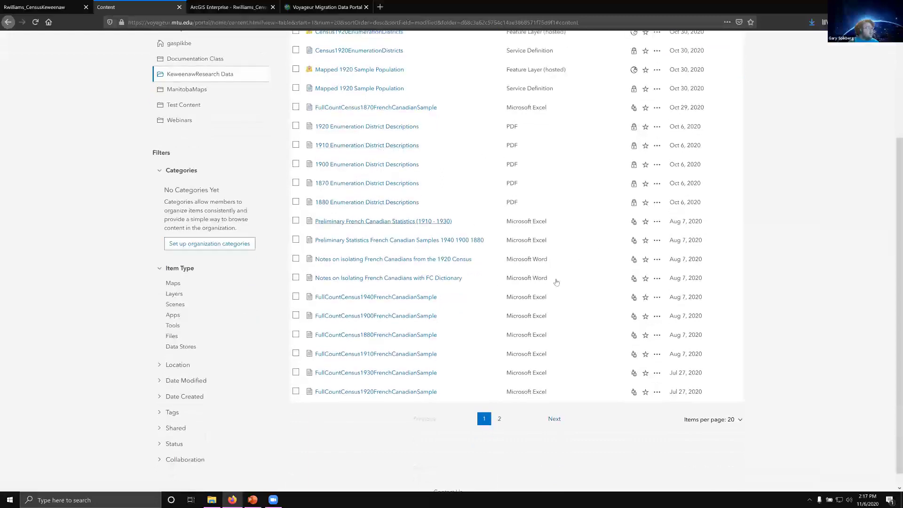
click(500, 419)
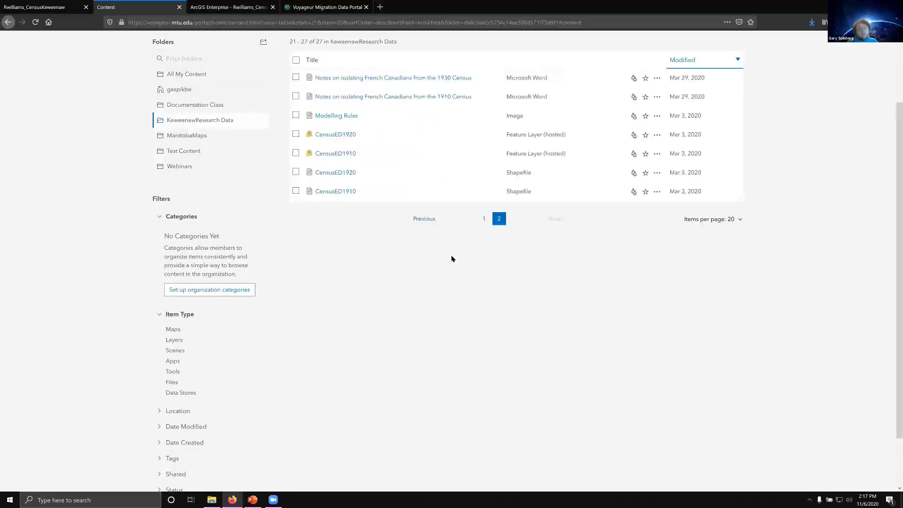
scroll(354, 229, up, 2)
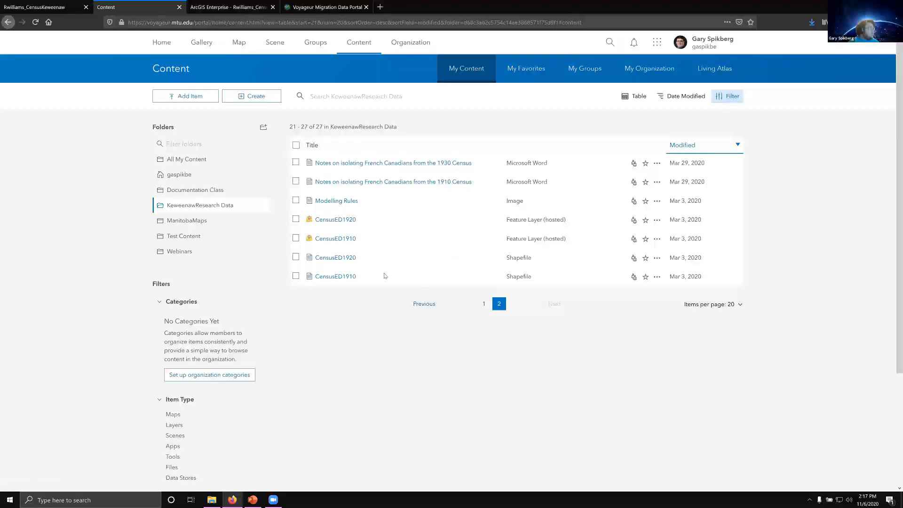
click(486, 304)
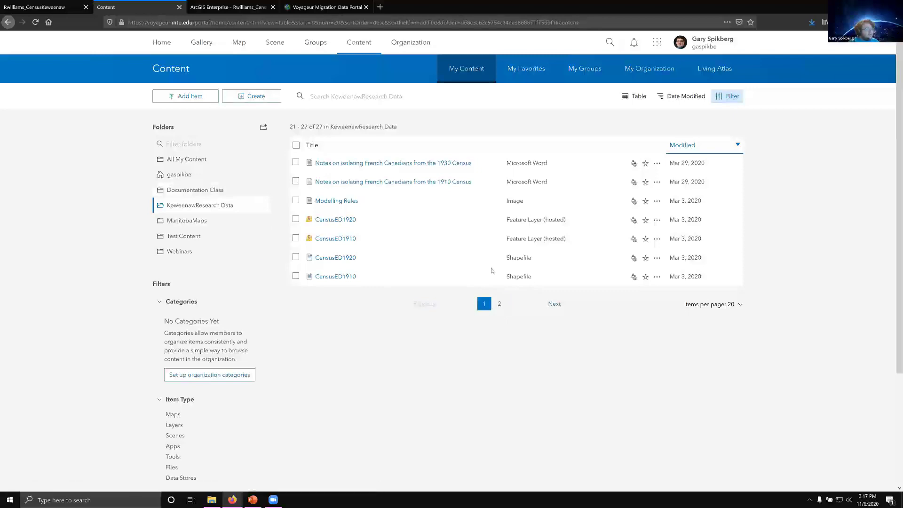
scroll(511, 292, down, 4)
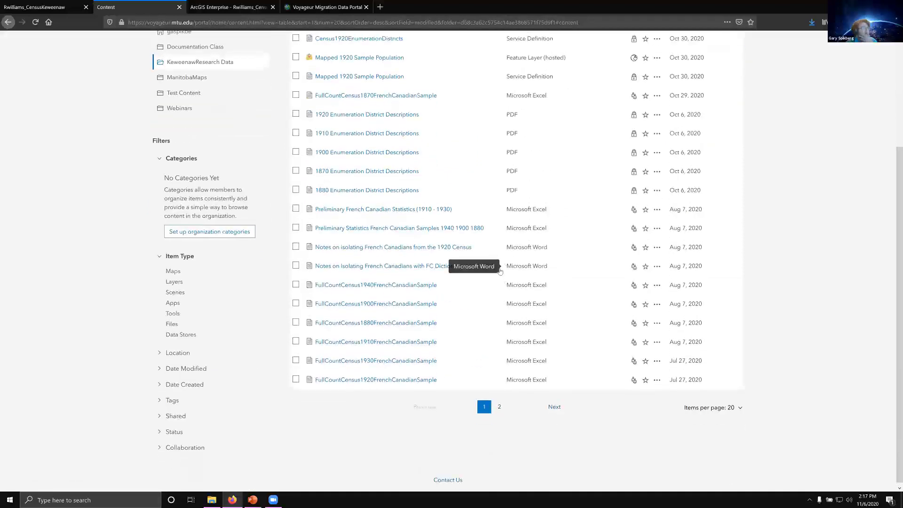
scroll(500, 272, up, 4)
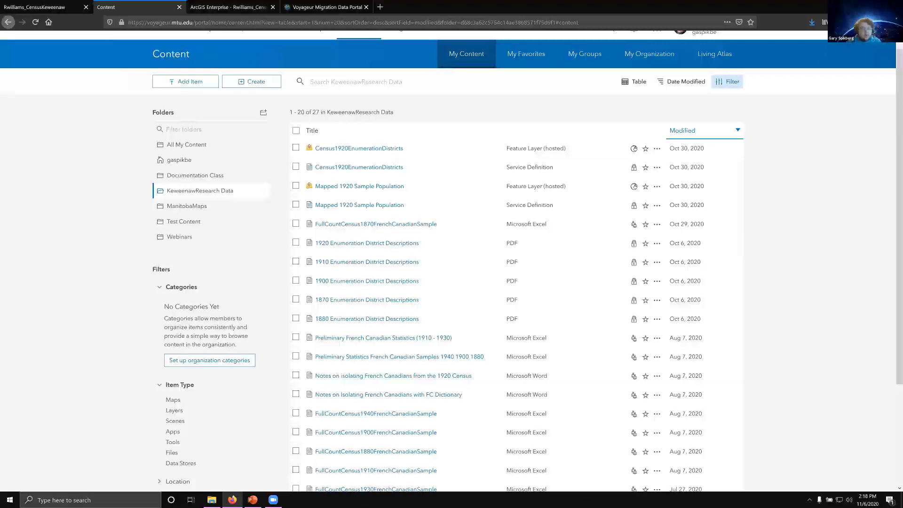
key(alt+Tab)
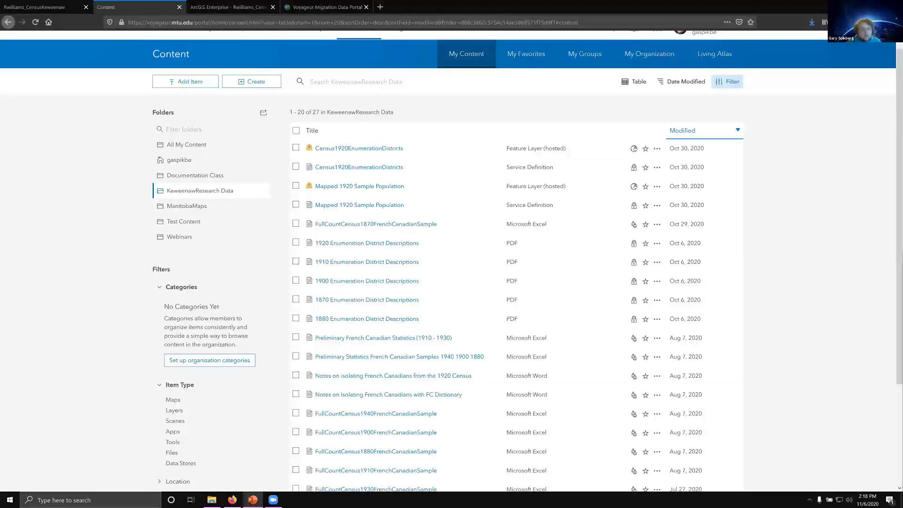
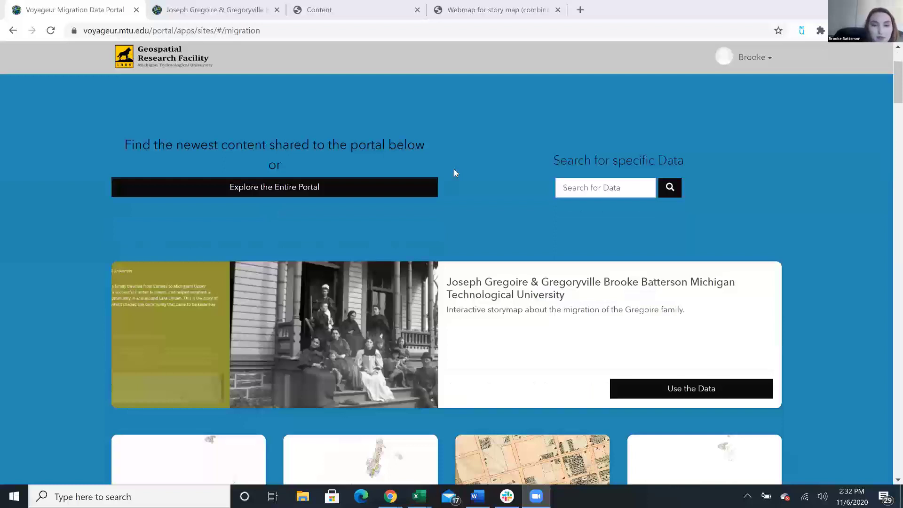
Step: Browse the portal's shared maps, then switch back to the Joseph Gregoire & Gregoryville story map
scroll(454, 170, down, 1)
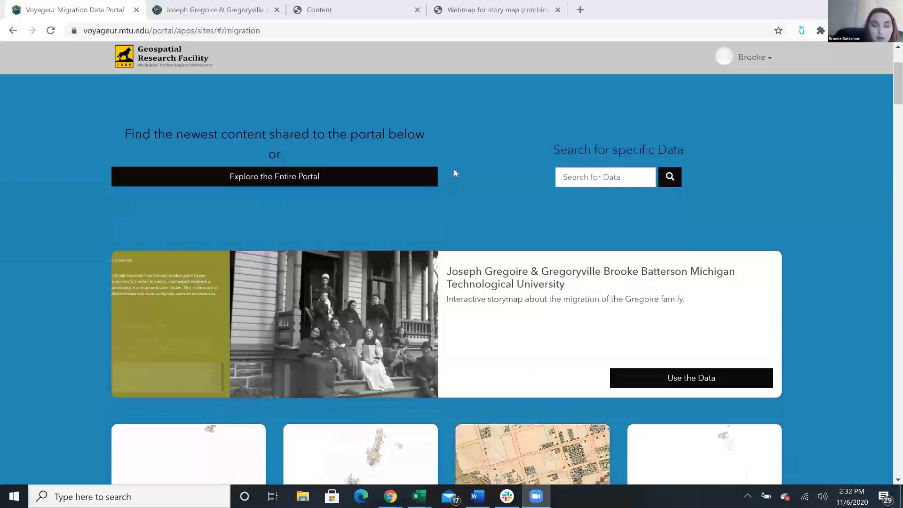
scroll(456, 173, down, 2)
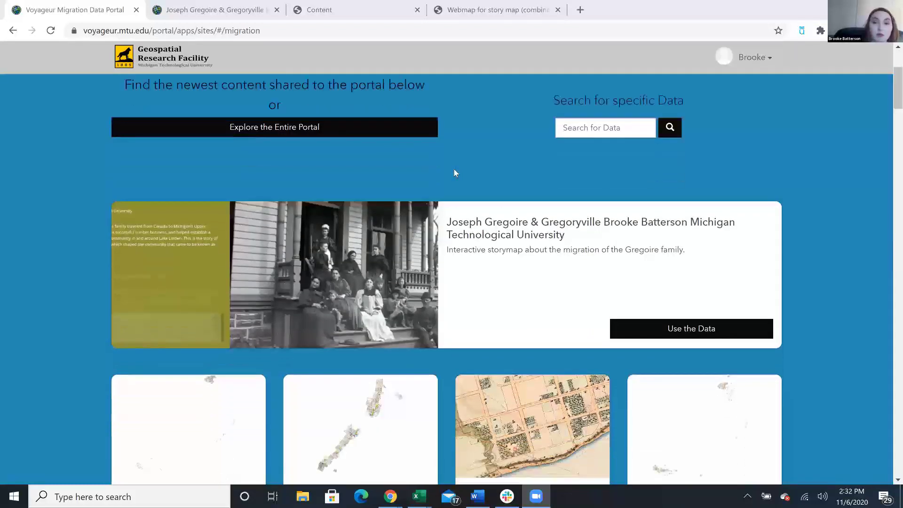
scroll(455, 173, up, 4)
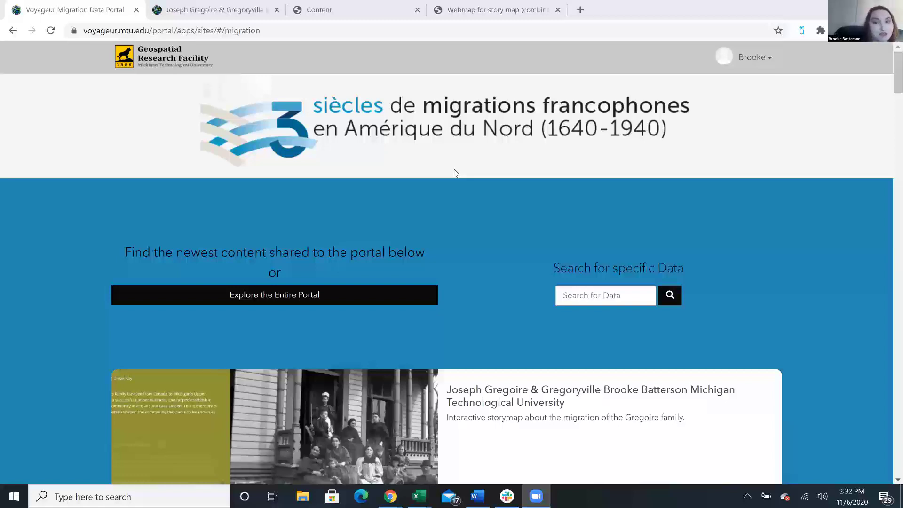
scroll(454, 173, down, 1)
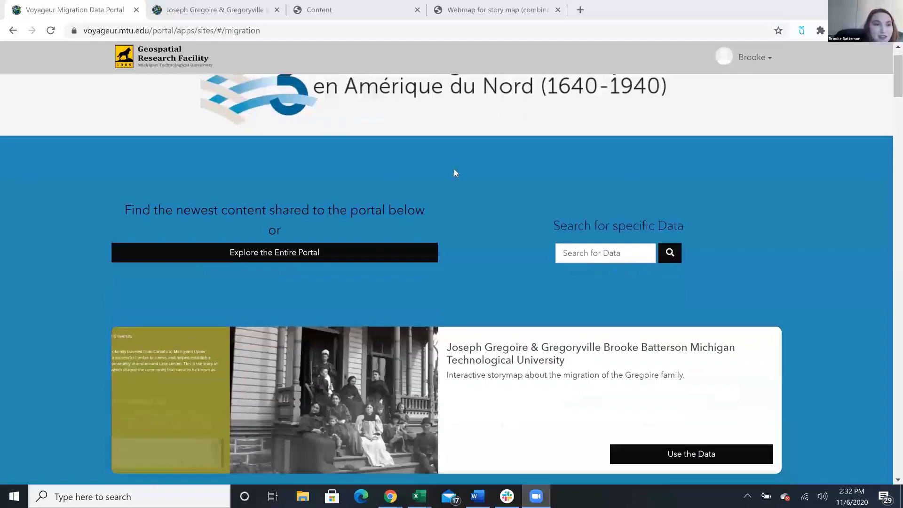
scroll(454, 173, up, 1)
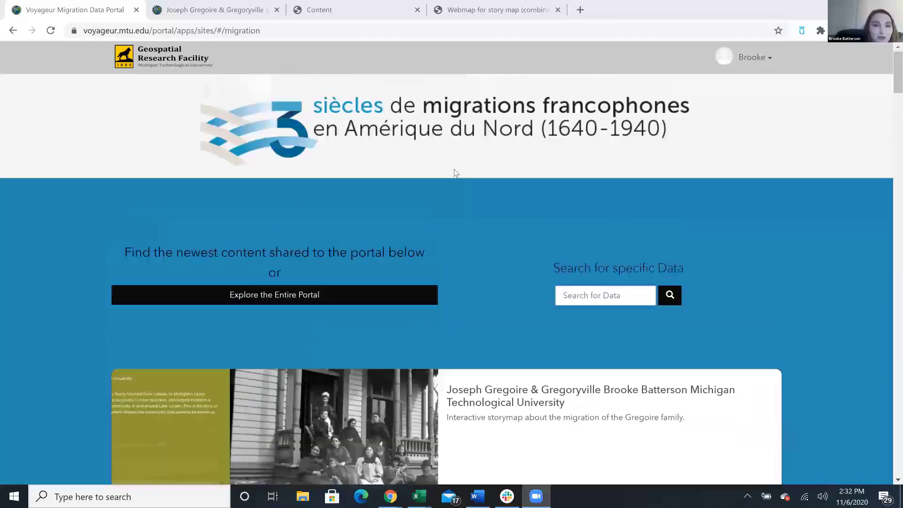
scroll(454, 174, down, 5)
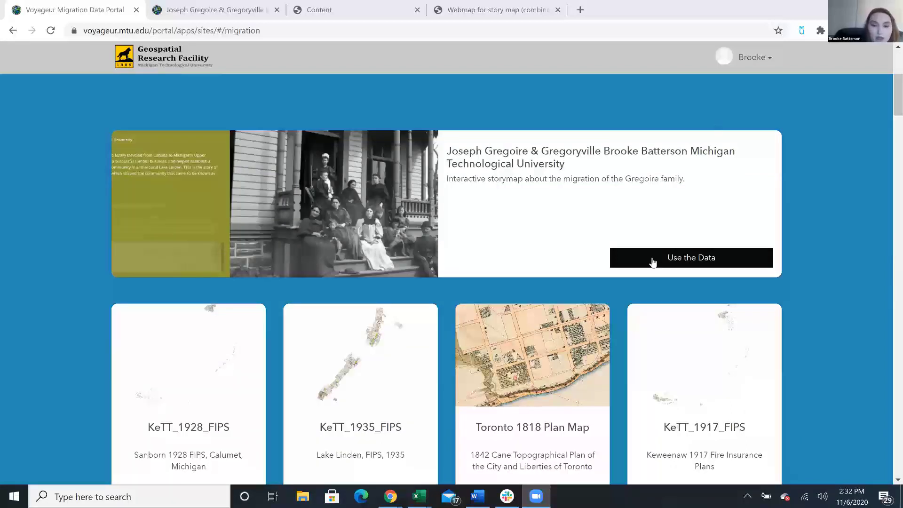
click(211, 13)
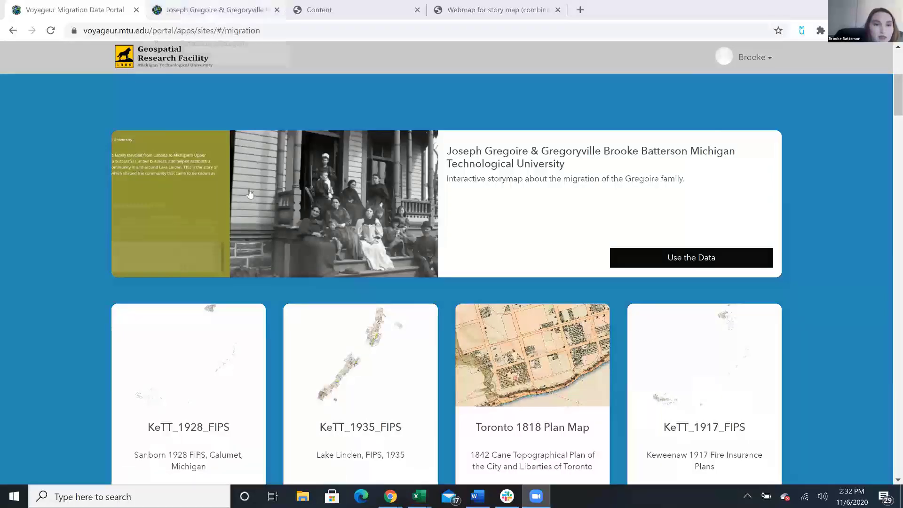
scroll(250, 194, up, 3)
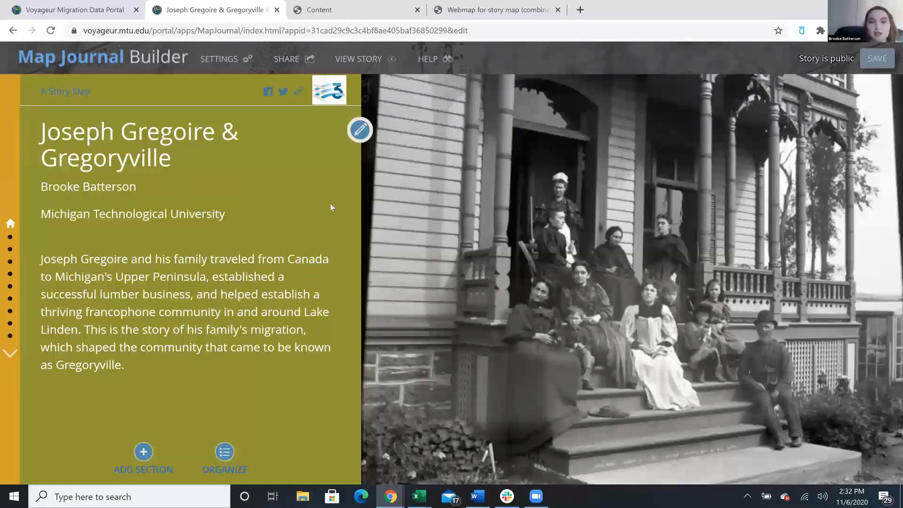
Step: Inspect the title section's Main Stage settings and close them without changes
scroll(322, 225, down, 3)
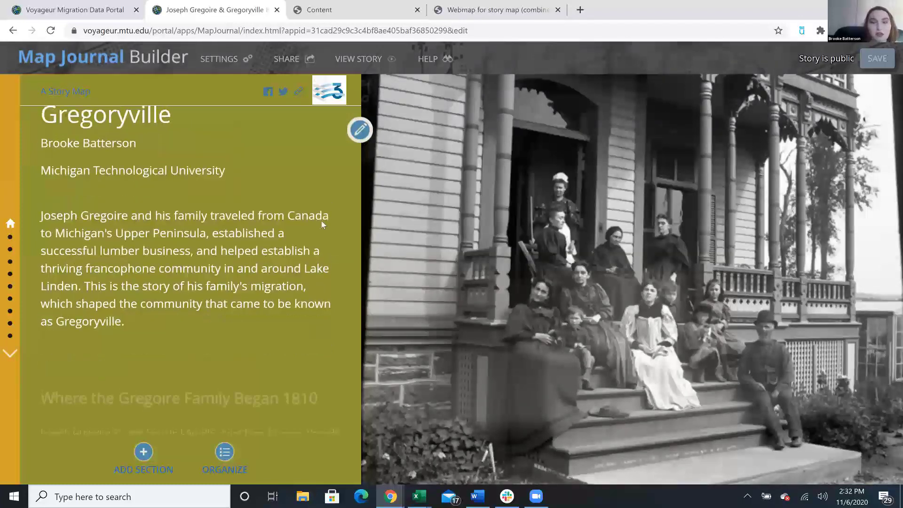
scroll(322, 225, up, 3)
scroll(322, 224, down, 1)
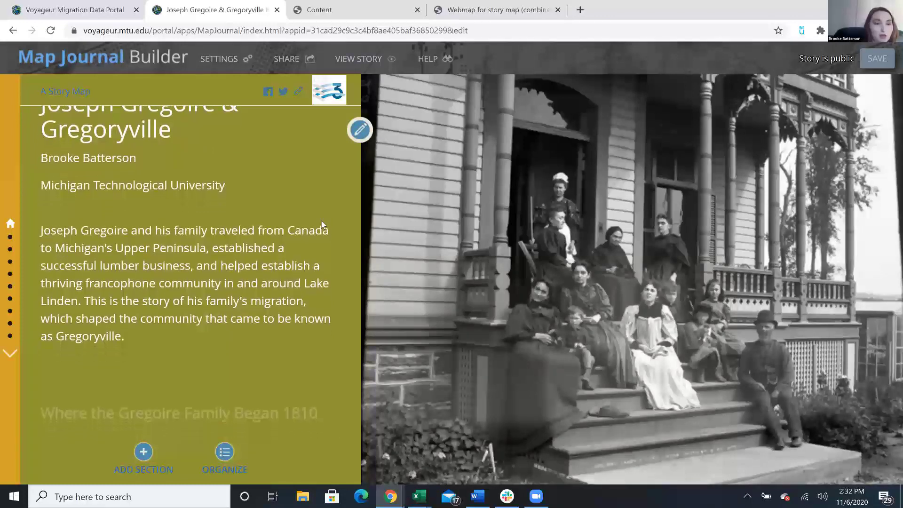
scroll(322, 225, down, 1)
scroll(322, 225, up, 2)
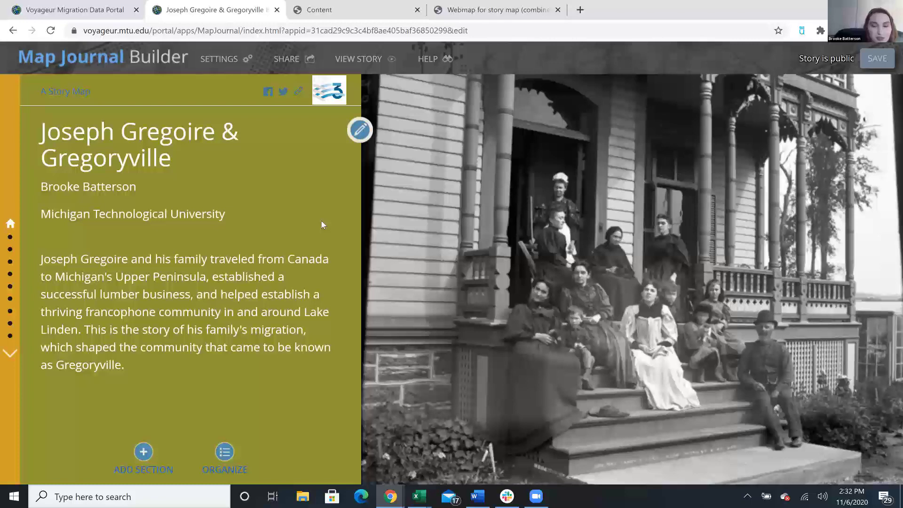
click(370, 127)
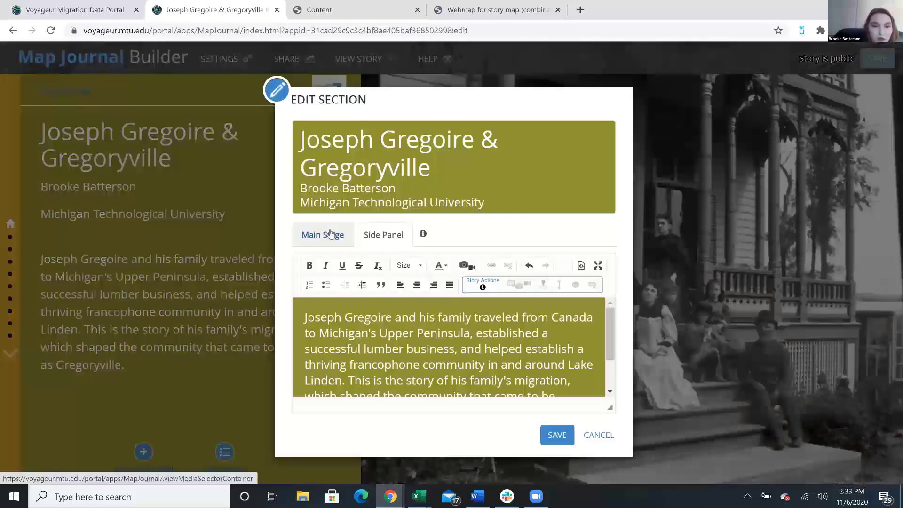
click(331, 232)
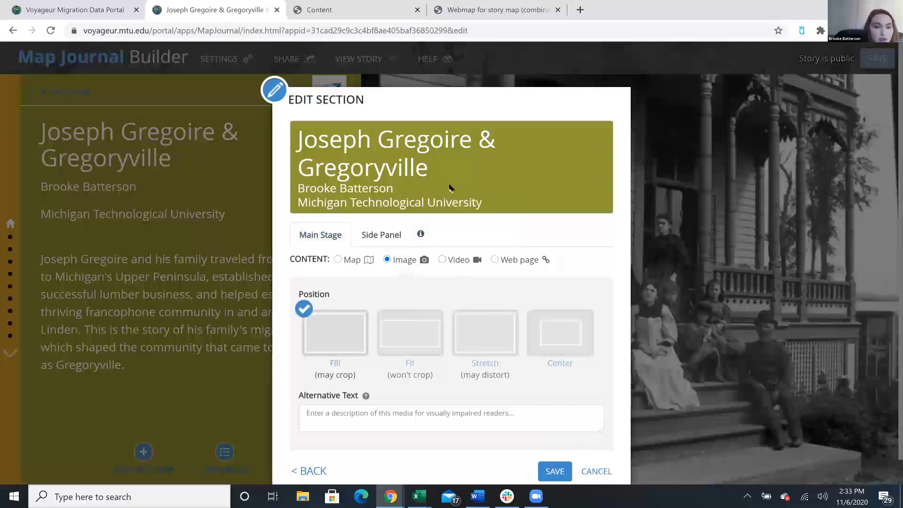
key(Escape)
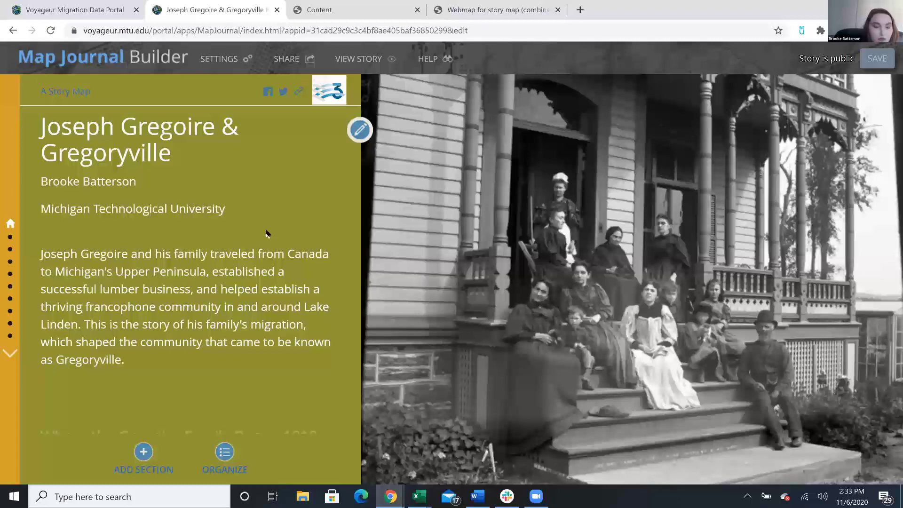
Step: Scroll the side panel to the 'Where the Gregoire Family Began 1810' section
scroll(266, 233, down, 1)
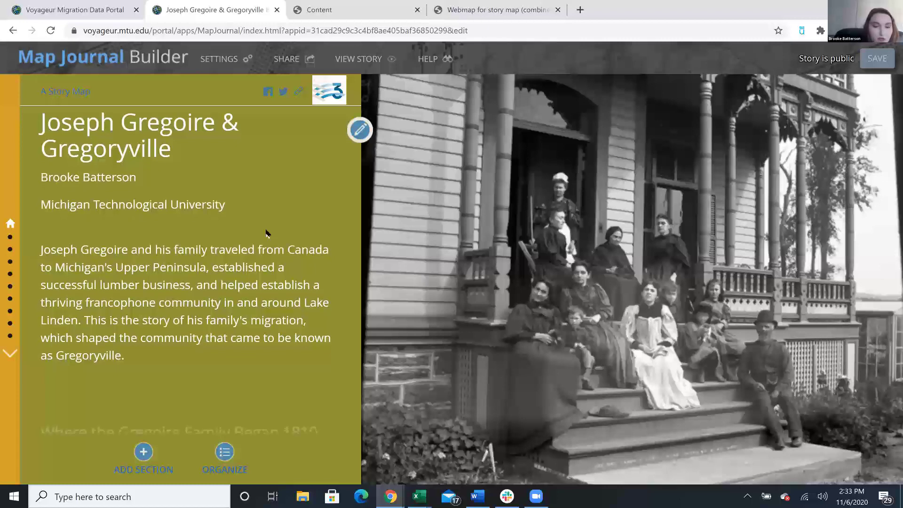
scroll(265, 233, down, 3)
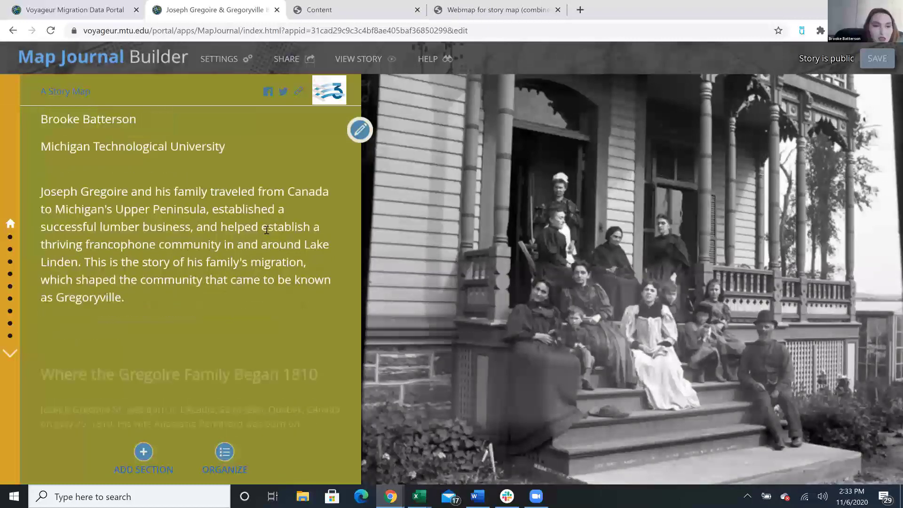
scroll(266, 230, up, 2)
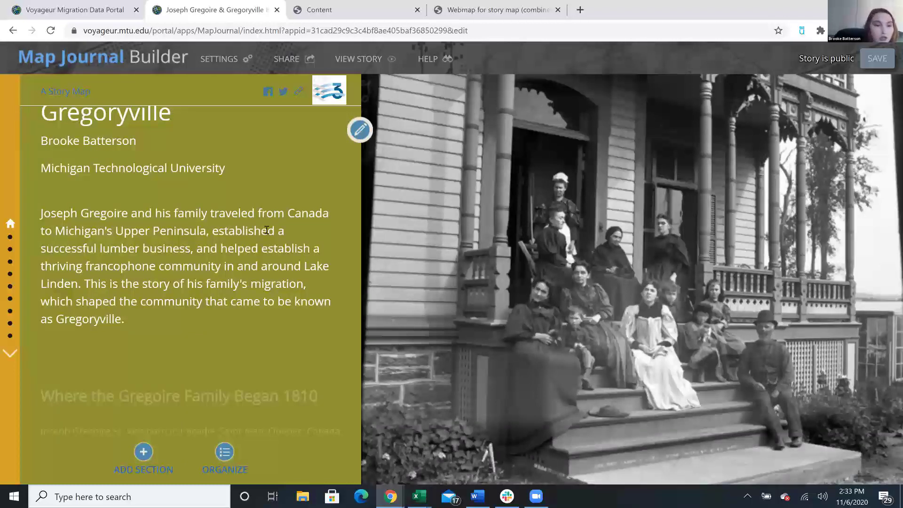
scroll(267, 230, down, 1)
scroll(266, 230, down, 4)
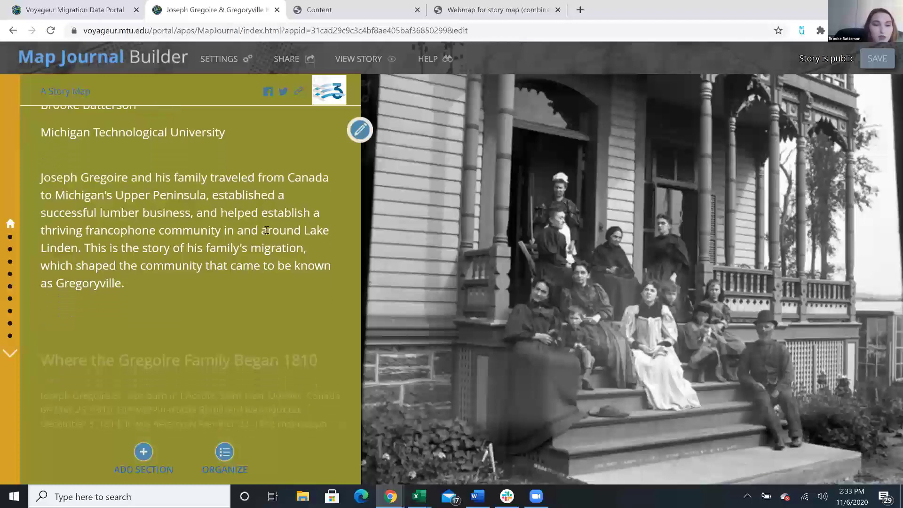
Step: Open the 1810 section's settings and discard a custom pop-up, keeping the map default
scroll(266, 230, down, 1)
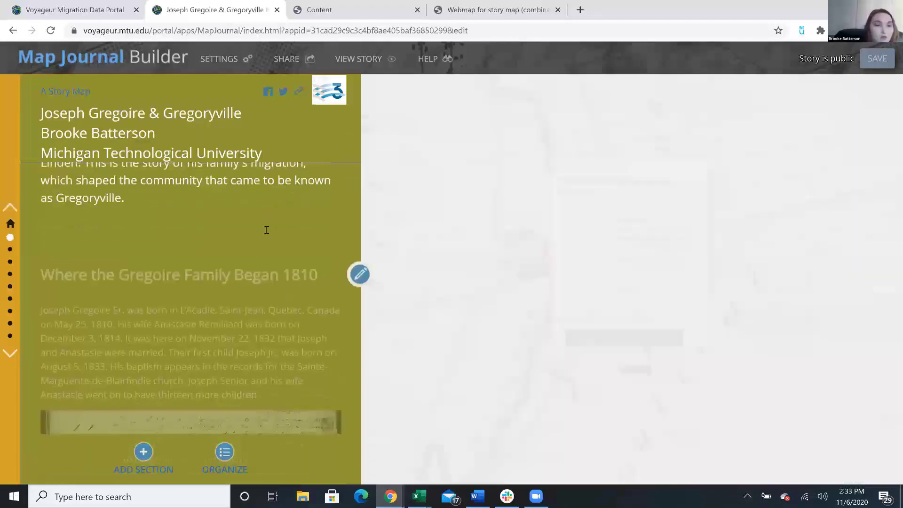
scroll(267, 230, down, 4)
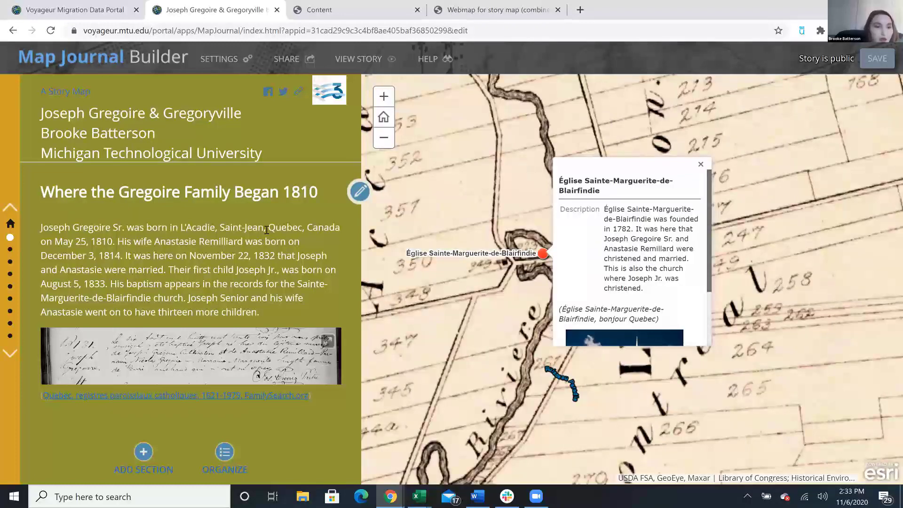
scroll(266, 229, down, 1)
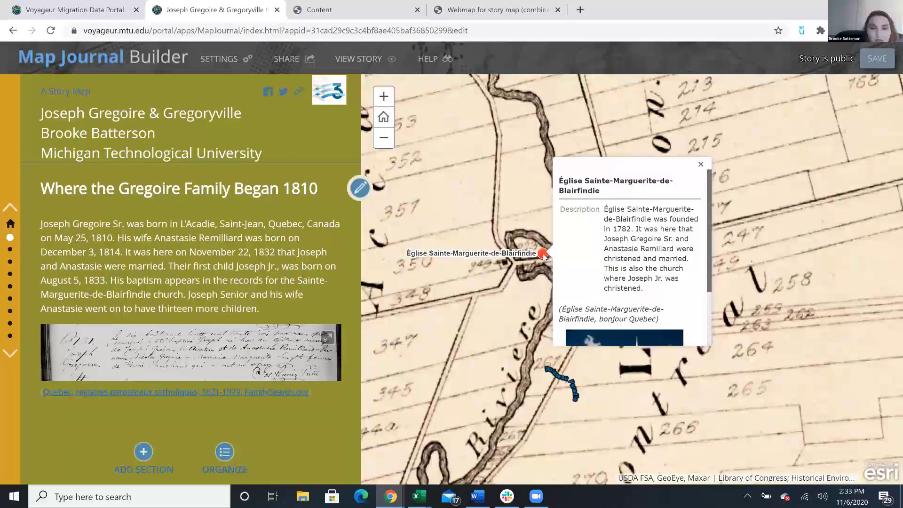
click(360, 187)
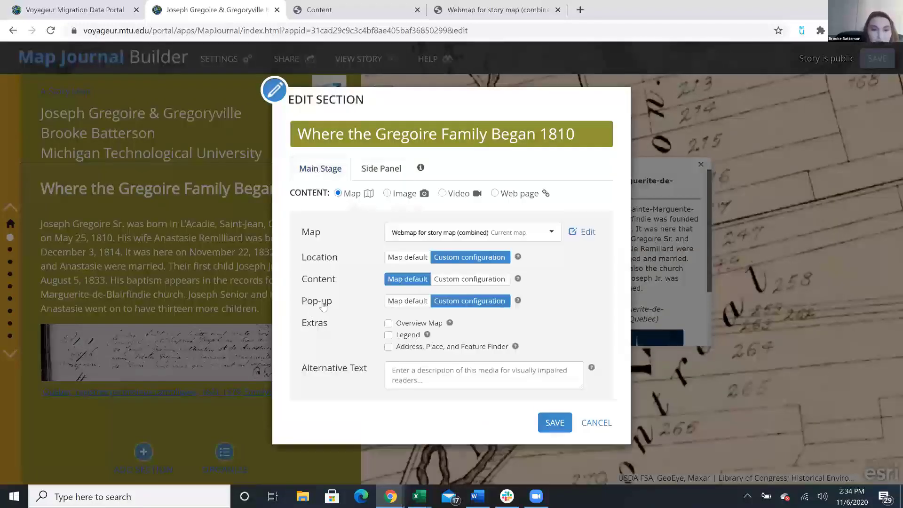
click(464, 304)
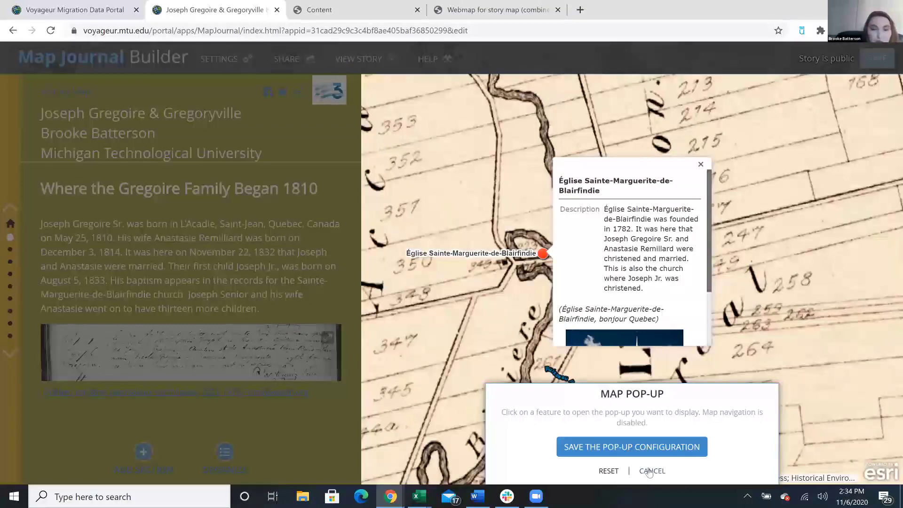
click(651, 443)
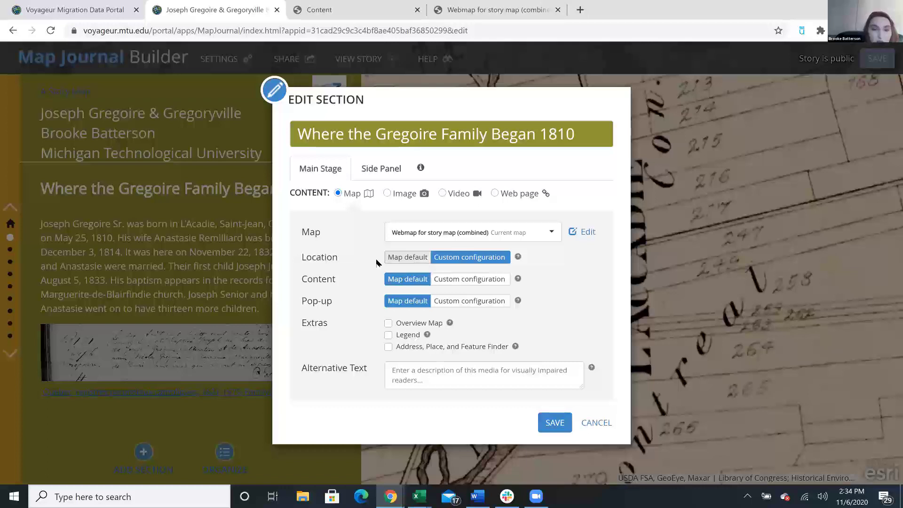
Step: Try a custom map location zoomed on L'Acadie, then cancel it unchanged
click(469, 259)
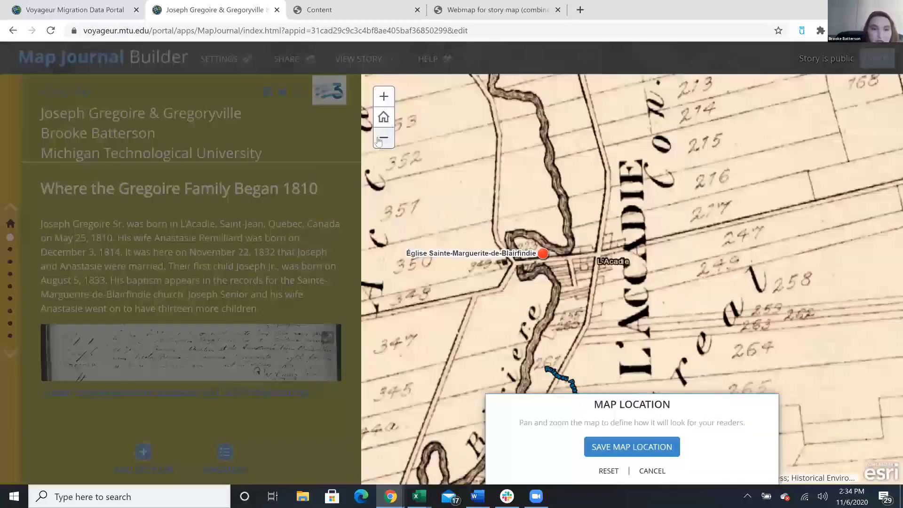
click(382, 138)
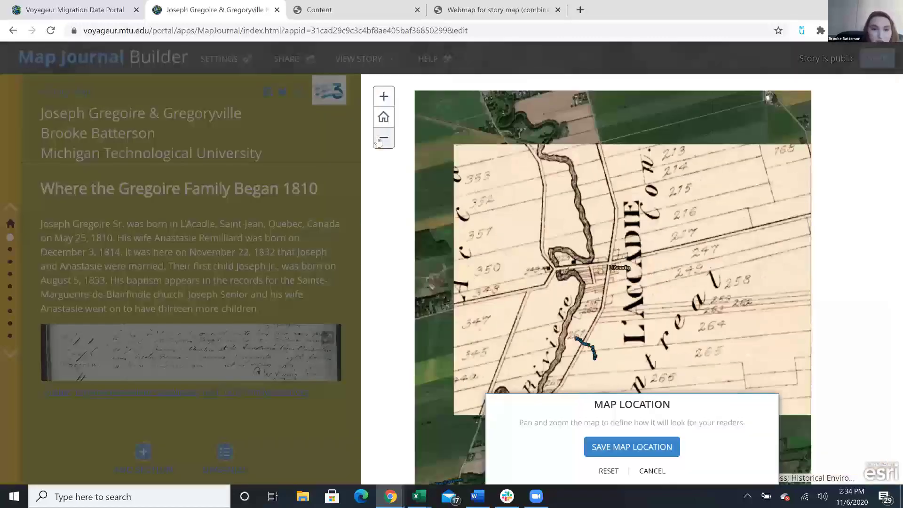
click(384, 96)
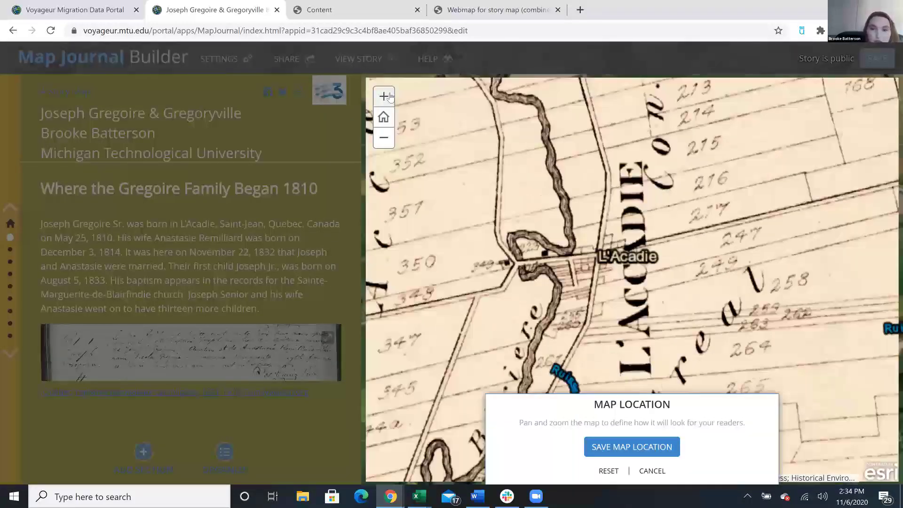
click(390, 97)
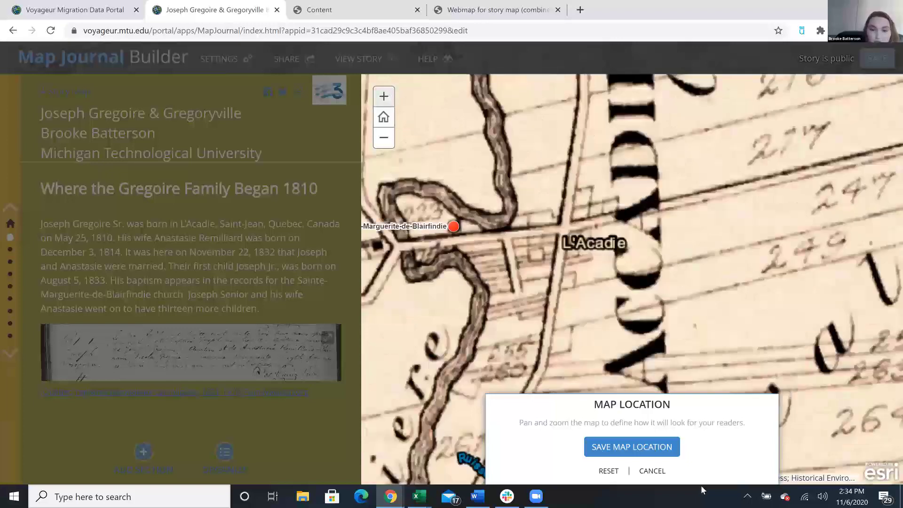
scroll(628, 287, down, 1)
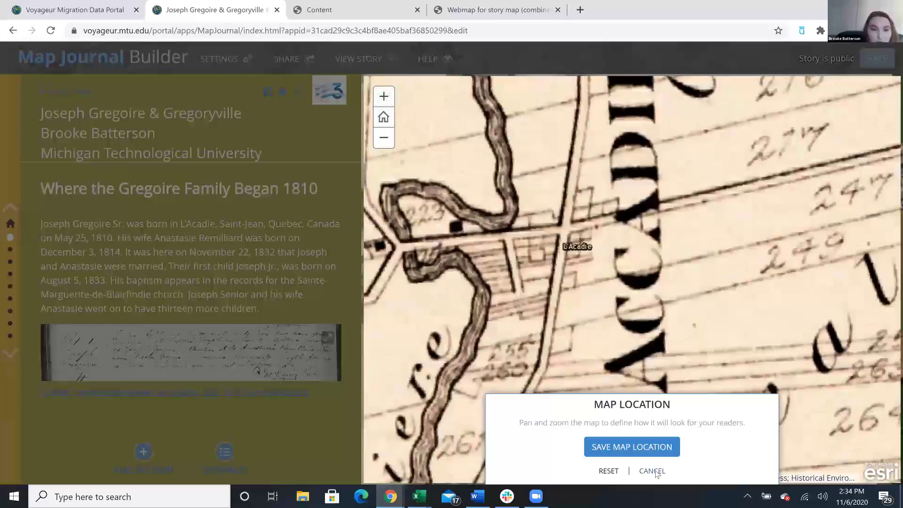
click(653, 471)
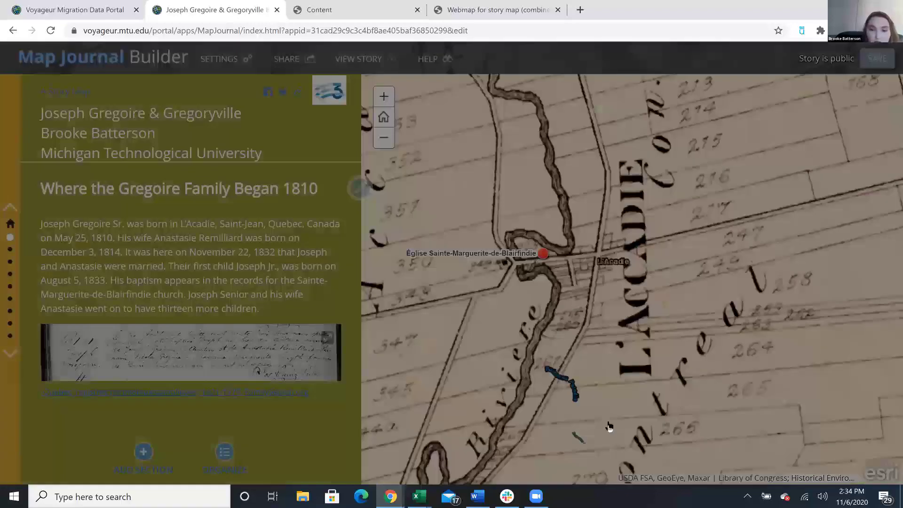
Step: Close the section editor and switch to the Voyageur Migration Data Portal
click(595, 422)
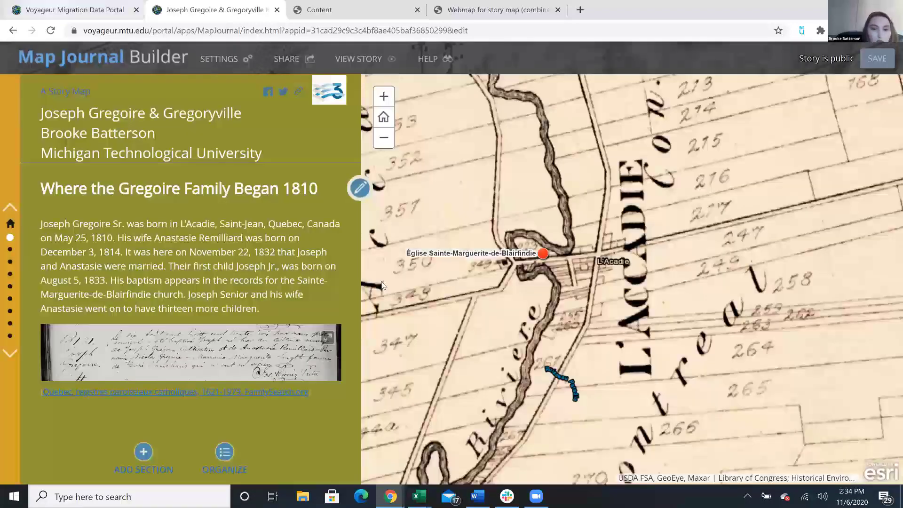
key(ctrl+Page_Up)
scroll(382, 281, down, 12)
Step: Scroll the Voyageur portal down to Training Videos, then return to the Gregoire story map
scroll(382, 285, down, 8)
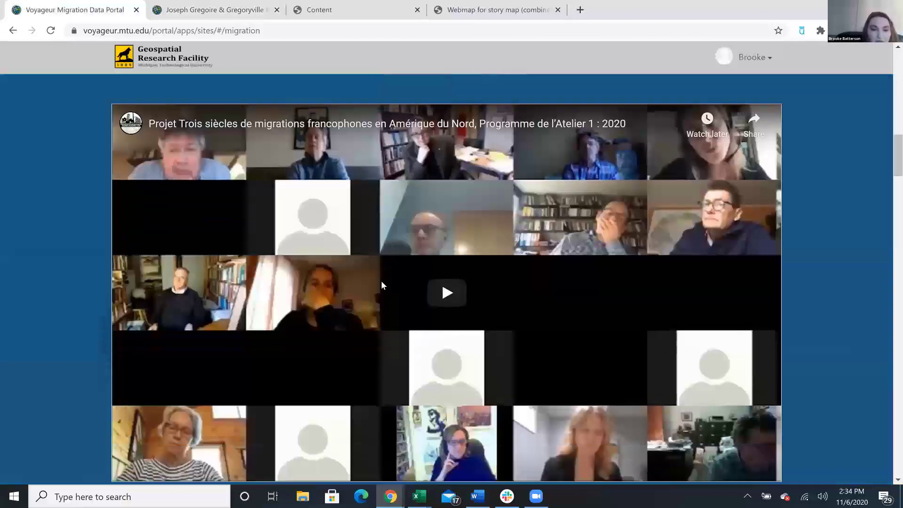
scroll(381, 283, down, 15)
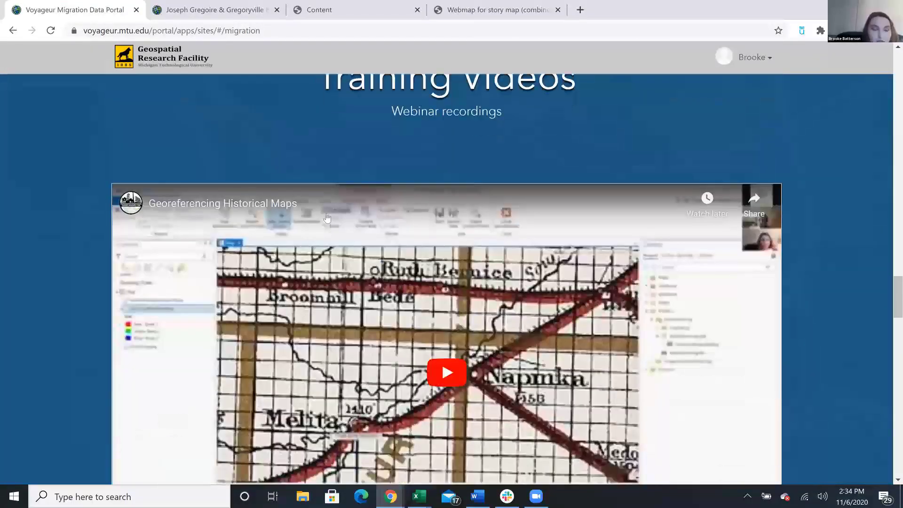
scroll(341, 266, down, 1)
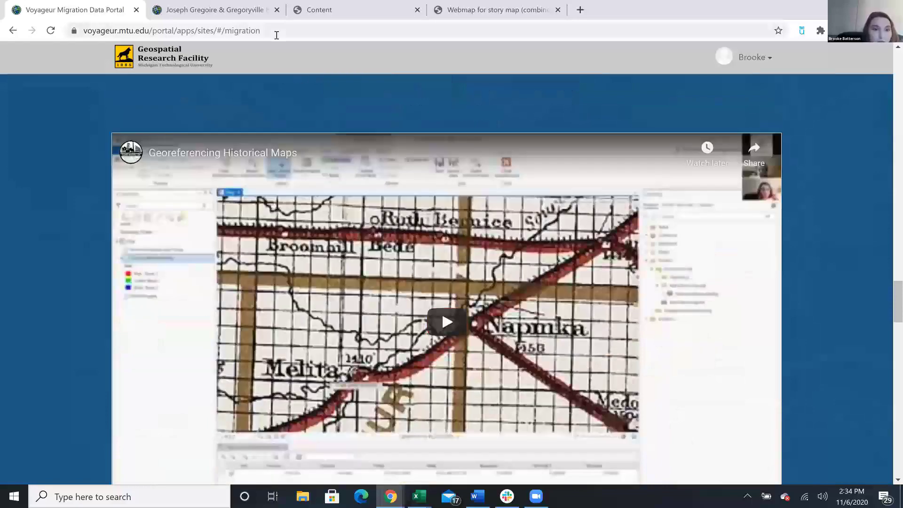
click(256, 9)
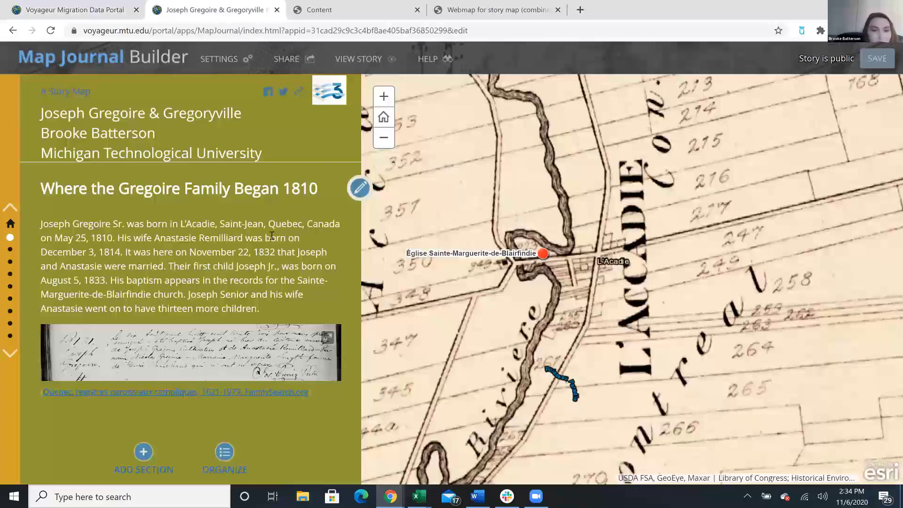
Step: View the baptism record image enlarged, then close it
scroll(272, 236, down, 5)
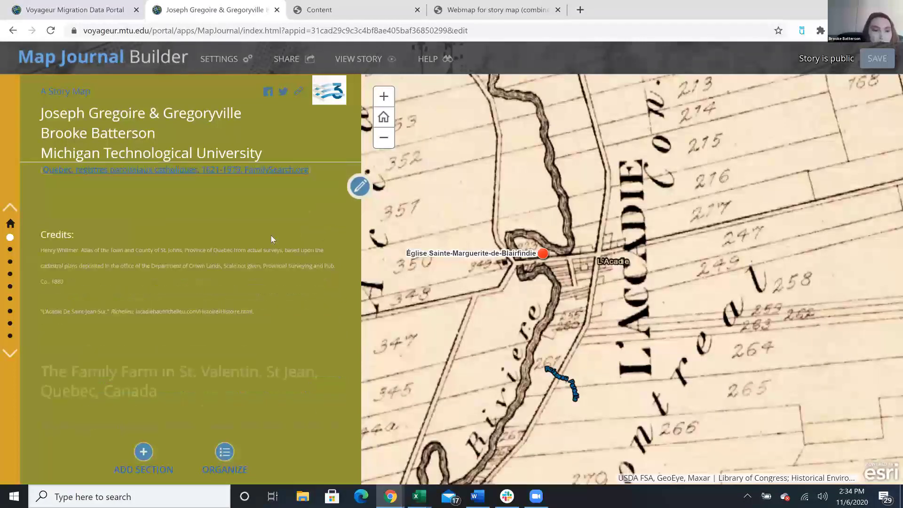
scroll(272, 235, down, 2)
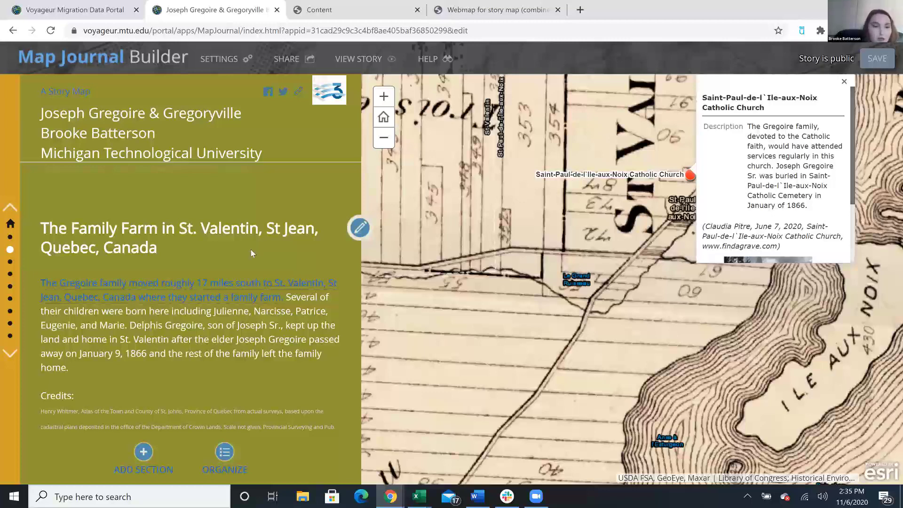
scroll(250, 249, up, 1)
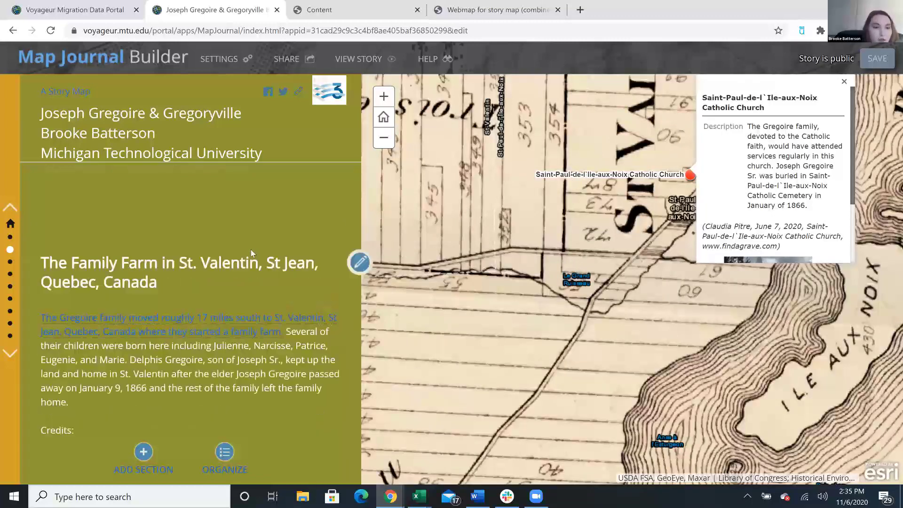
scroll(251, 253, up, 3)
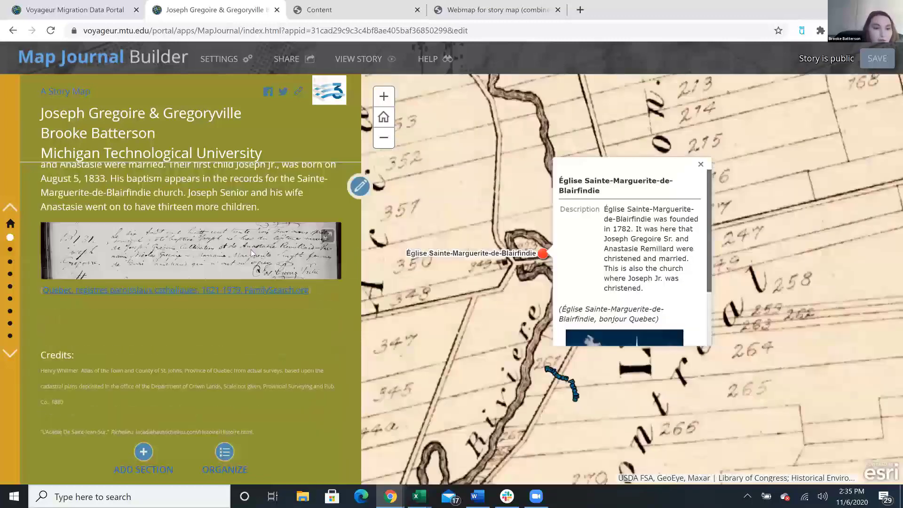
click(328, 237)
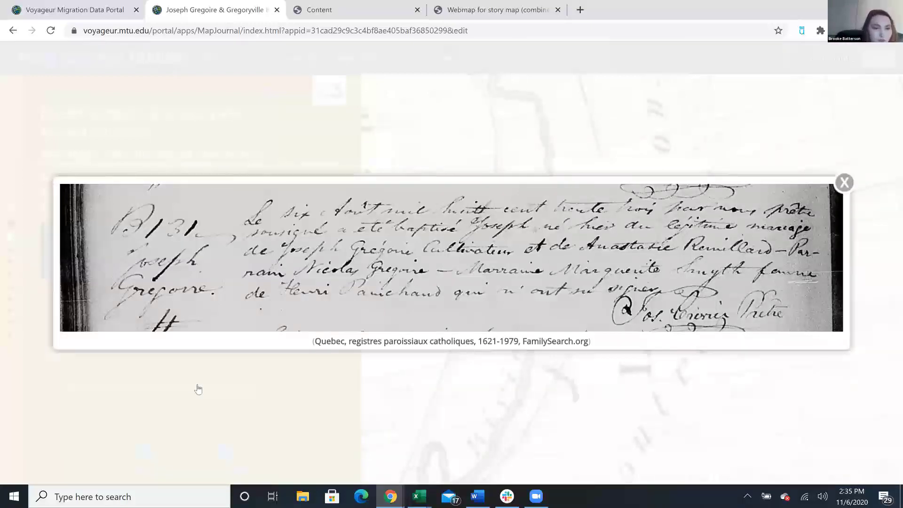
click(198, 385)
Step: Scroll to The Family Farm in St. Valentin section with its church map
scroll(199, 385, down, 2)
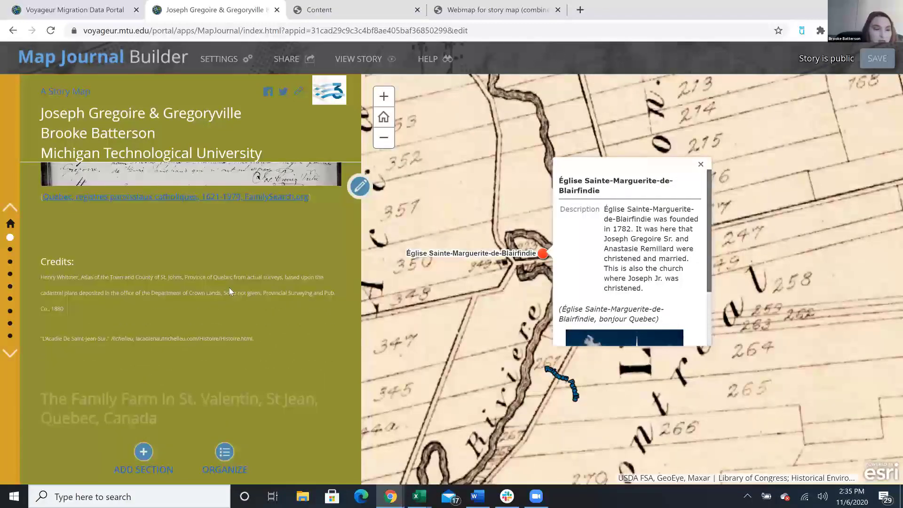
scroll(230, 291, down, 2)
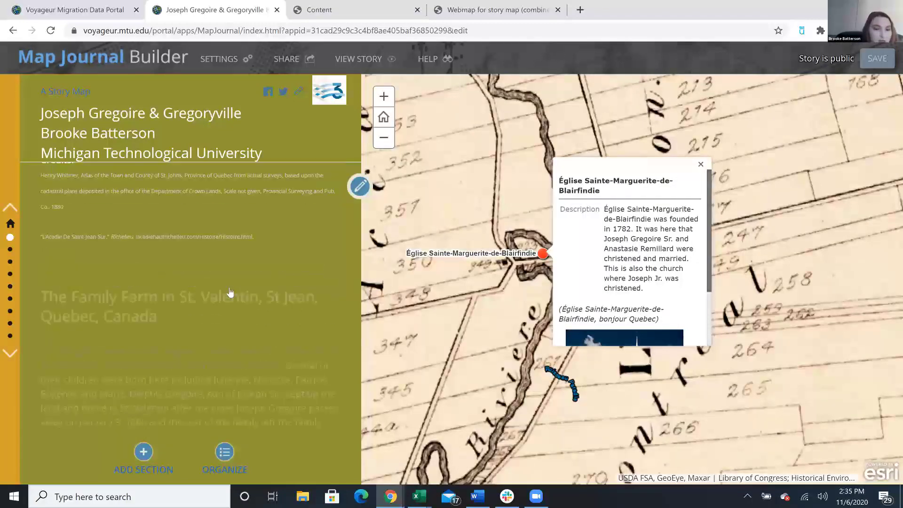
scroll(230, 290, down, 2)
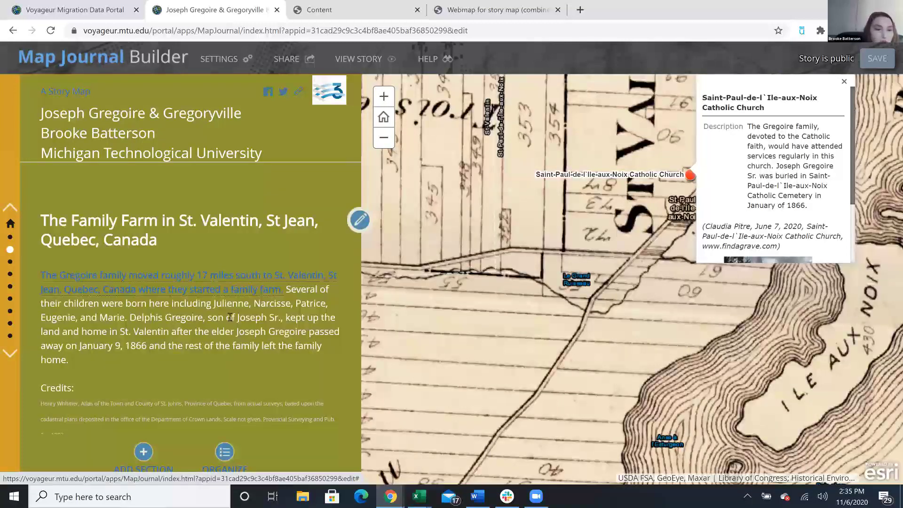
scroll(292, 268, down, 1)
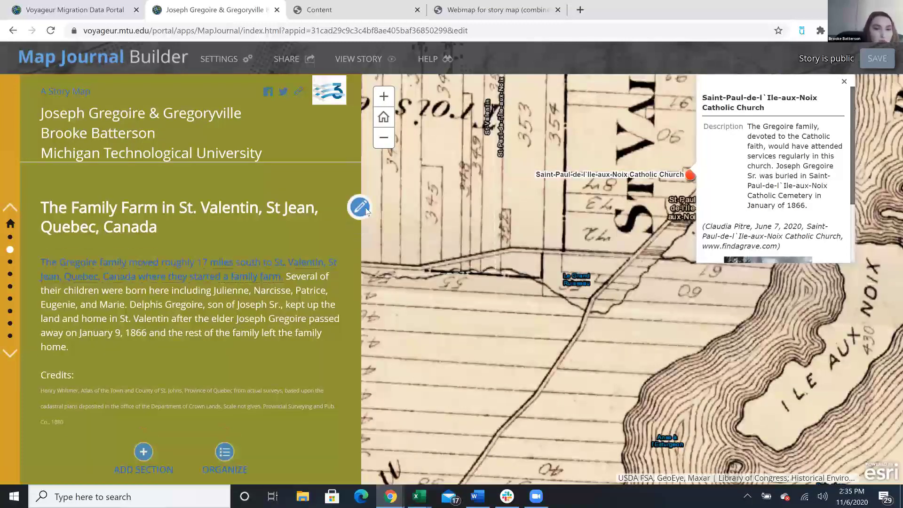
click(365, 210)
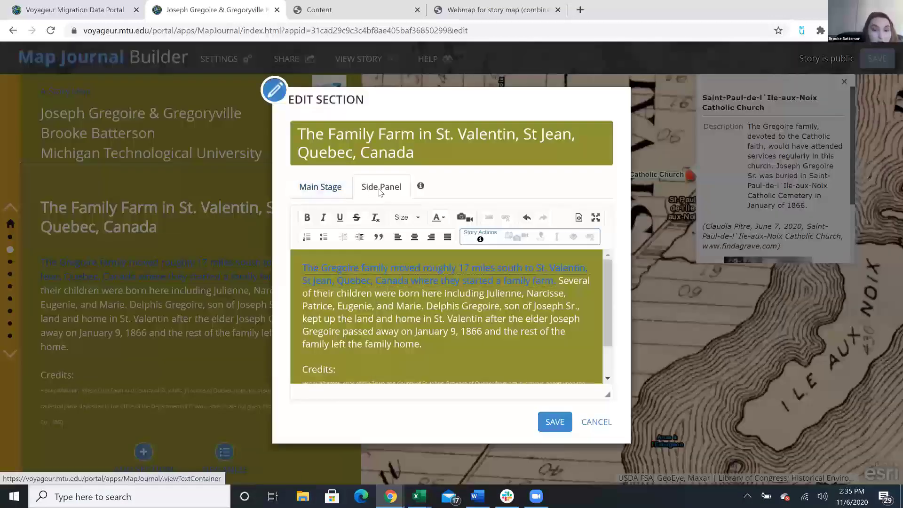
mouse_move(480, 238)
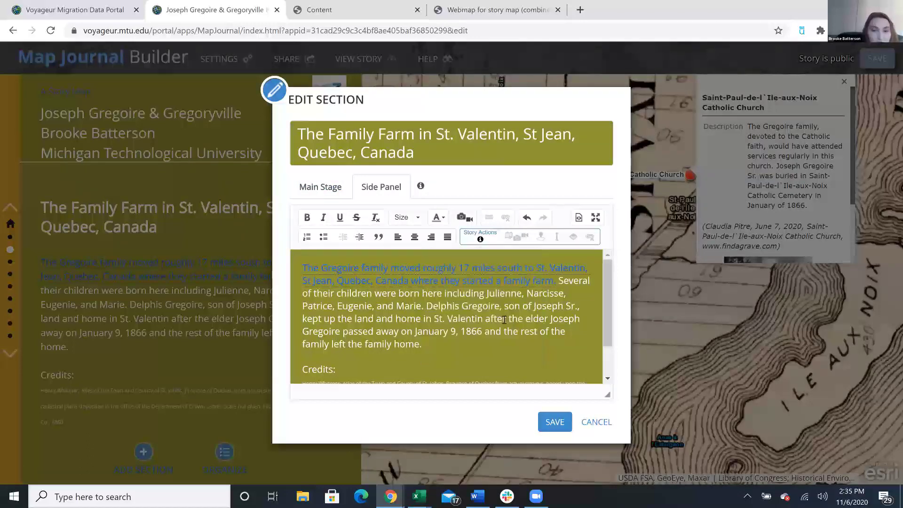
drag(504, 320, 336, 307)
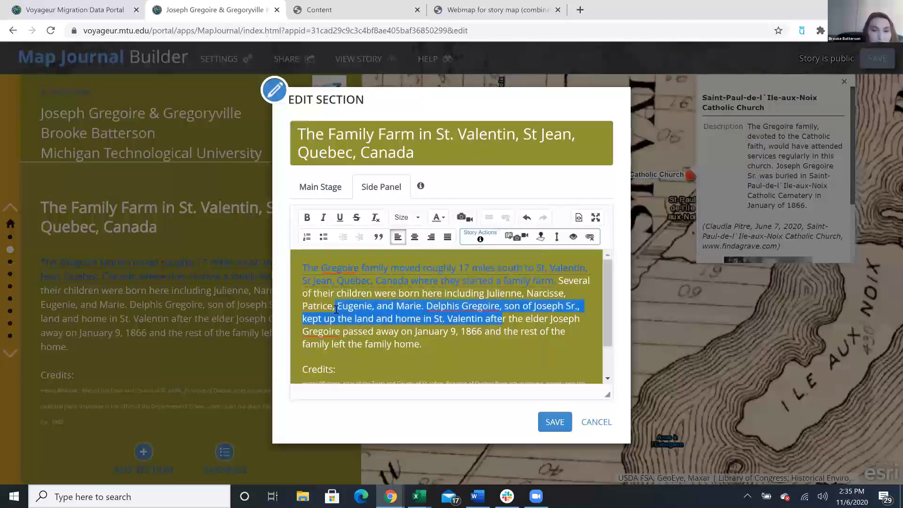
mouse_move(480, 239)
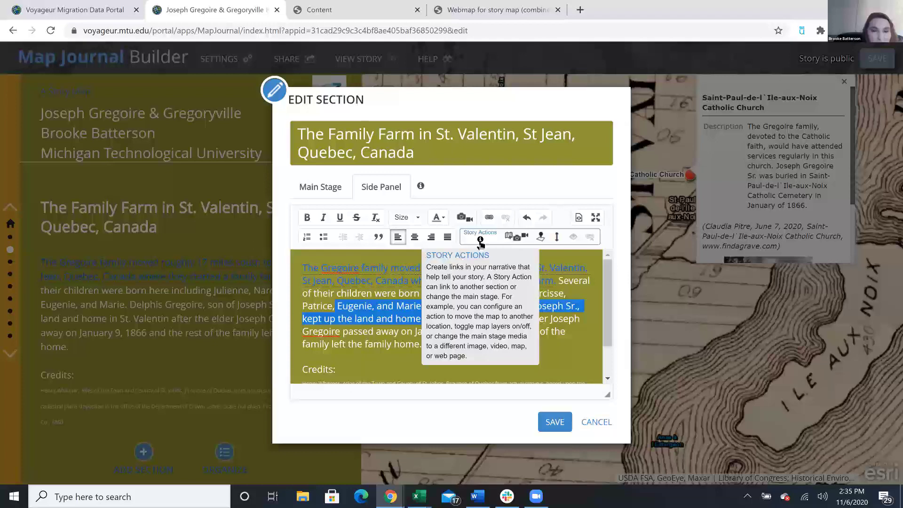
click(588, 416)
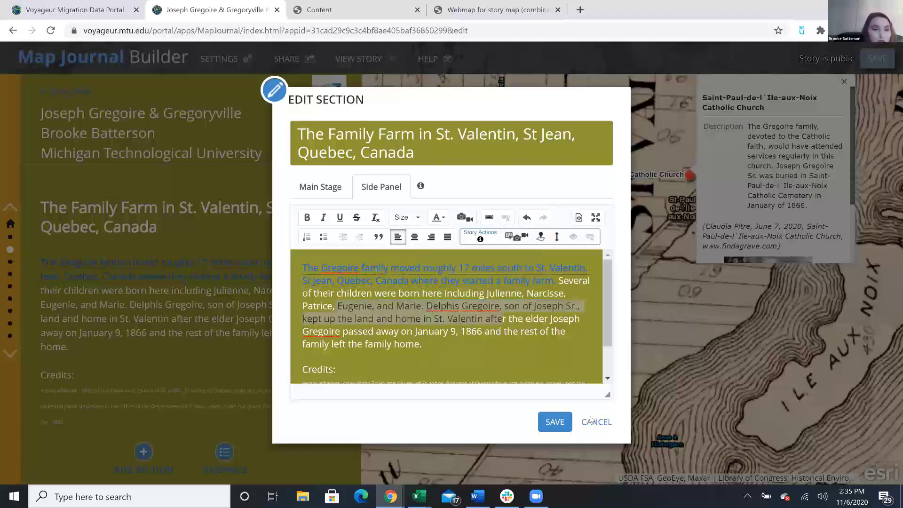
click(174, 264)
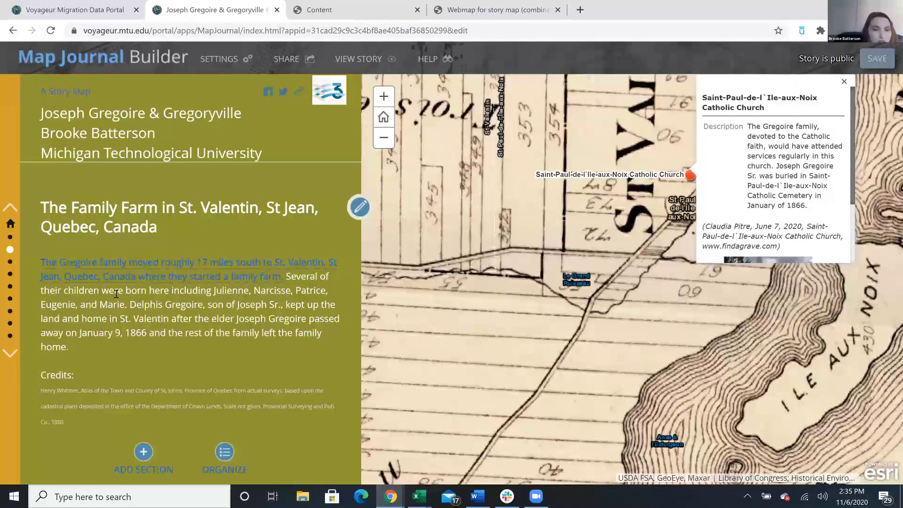
Step: Follow the Gregoire family link to St Valentin and scroll the side panel
click(101, 268)
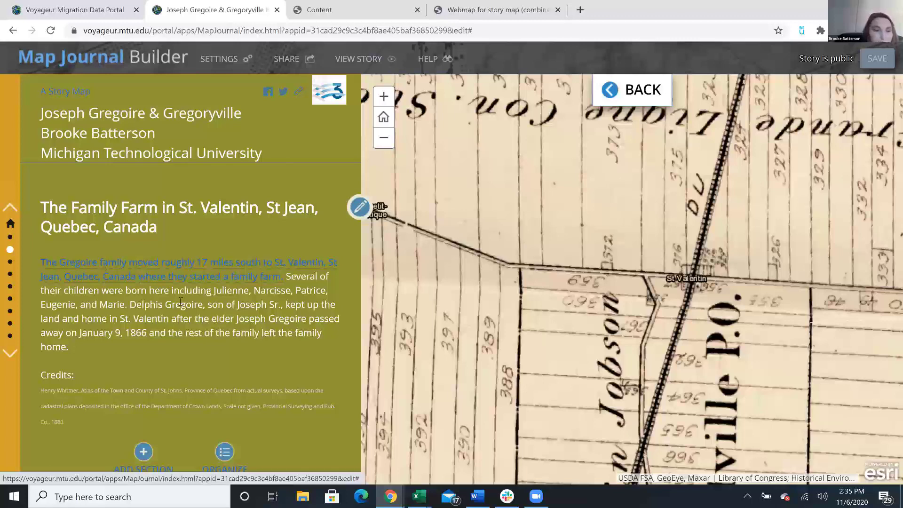
scroll(220, 342, down, 5)
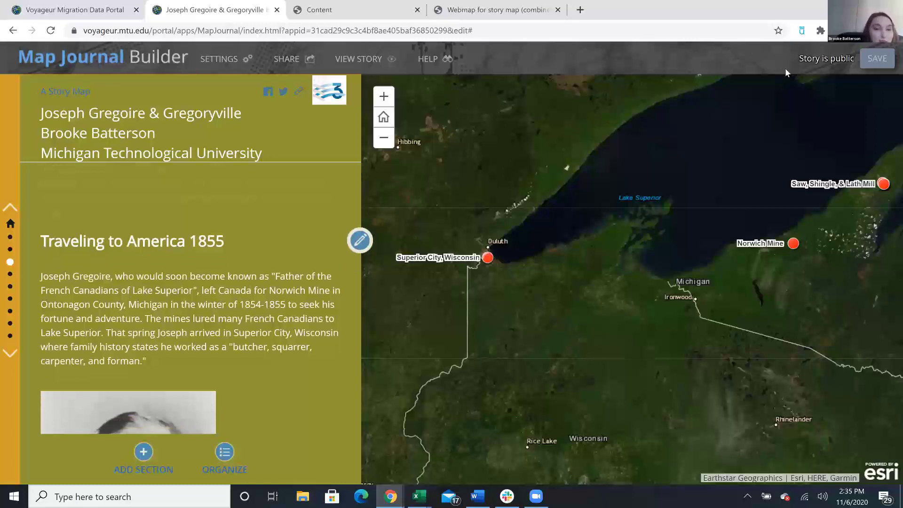
scroll(194, 264, down, 1)
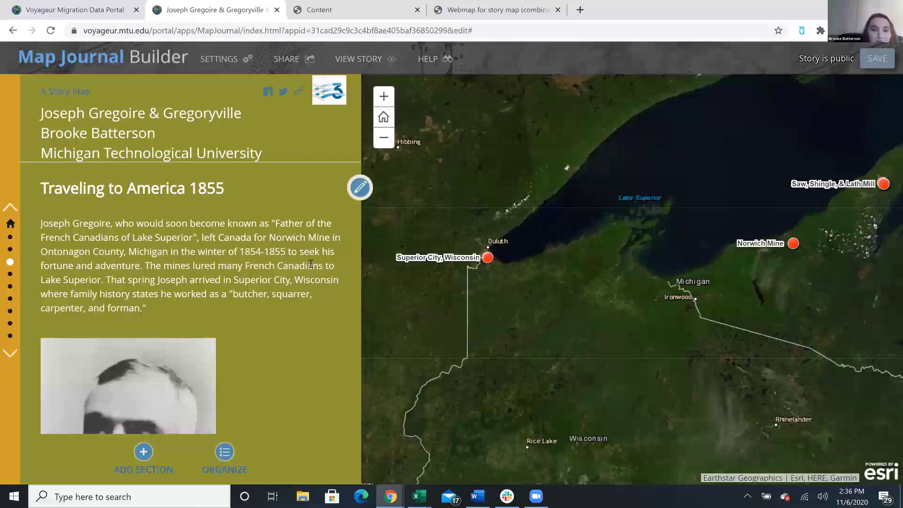
Step: Read through the Superior City, Wisconsin pop-up details and close it
click(487, 258)
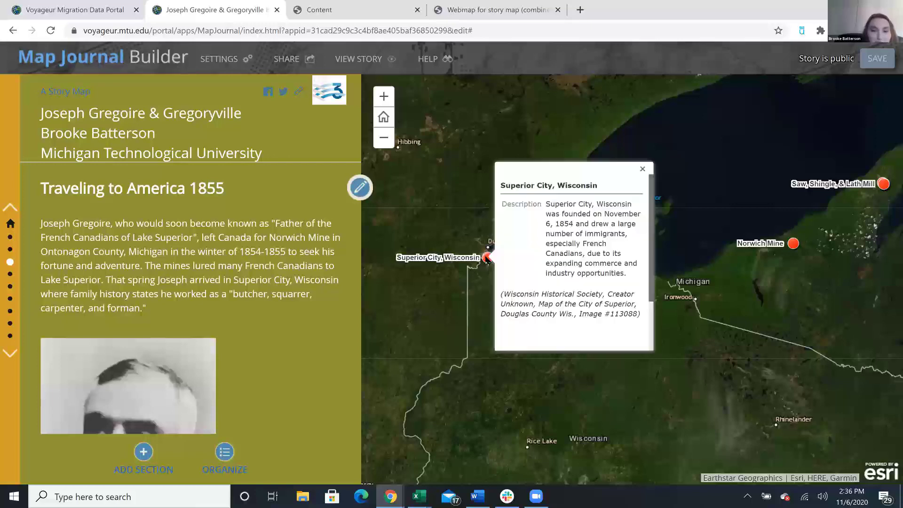
scroll(230, 321, down, 4)
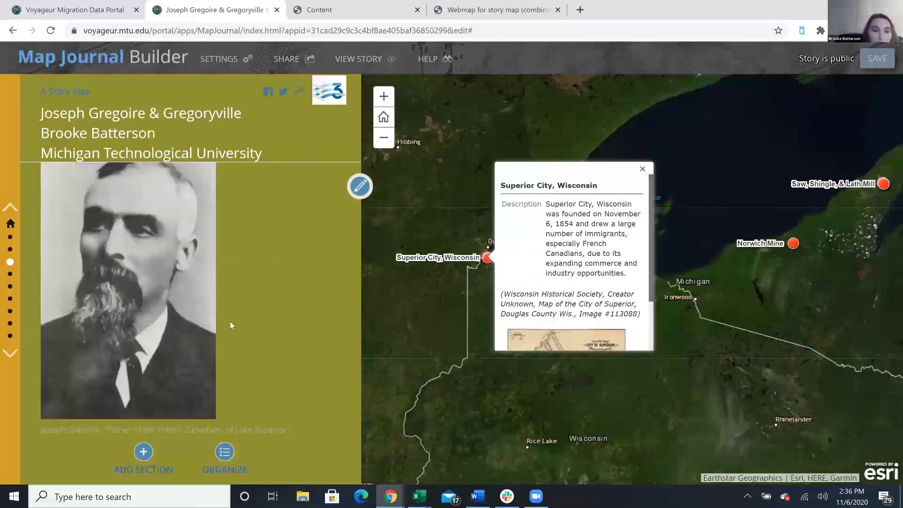
scroll(66, 422, down, 2)
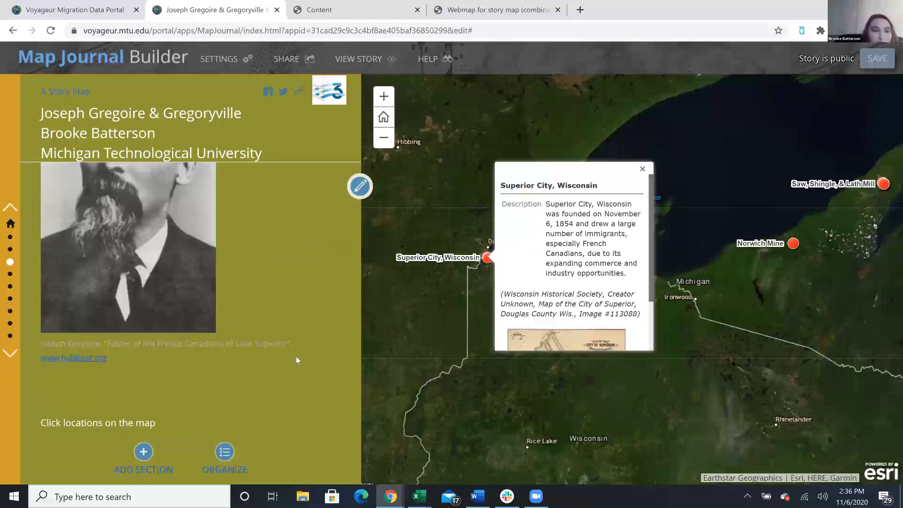
scroll(297, 360, up, 2)
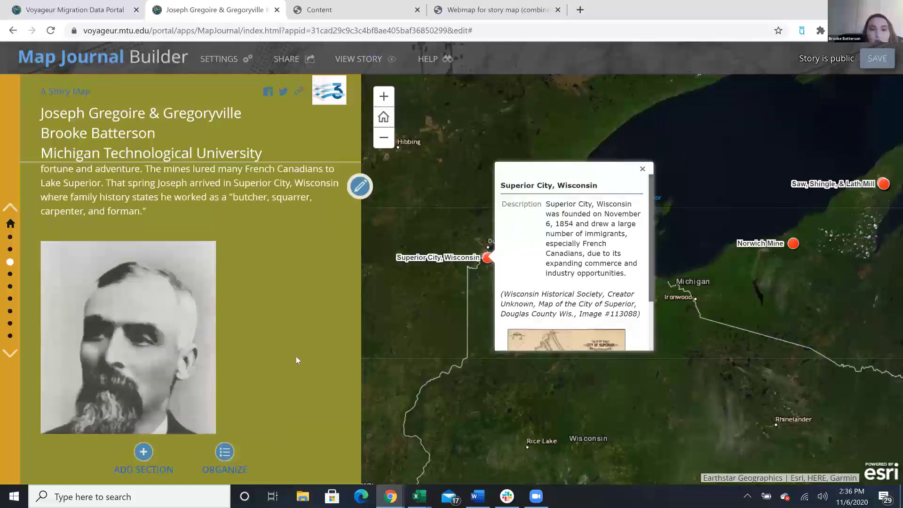
scroll(296, 361, up, 1)
scroll(587, 267, down, 1)
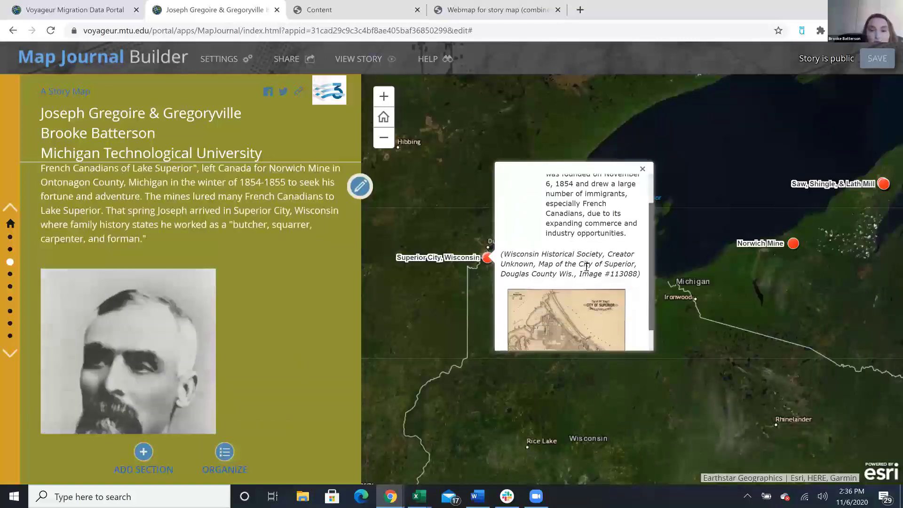
scroll(588, 267, down, 1)
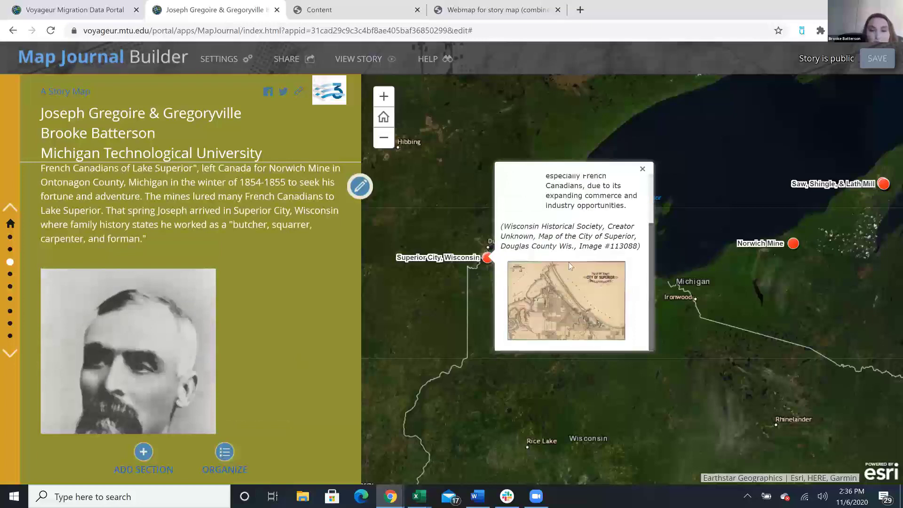
scroll(580, 303, up, 2)
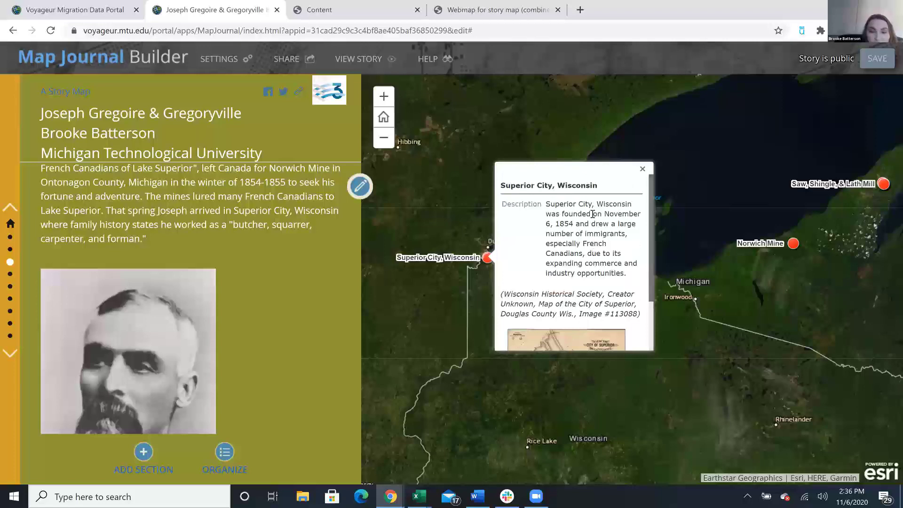
scroll(593, 258, down, 2)
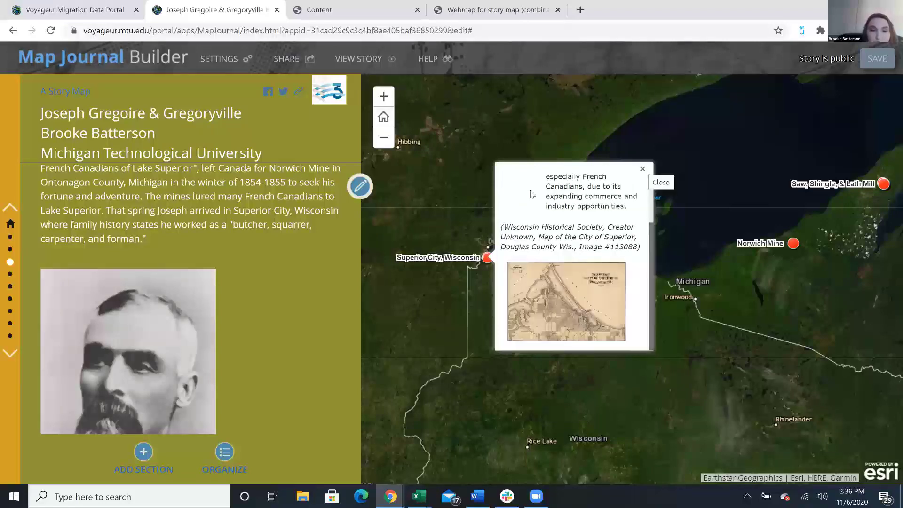
scroll(280, 210, up, 2)
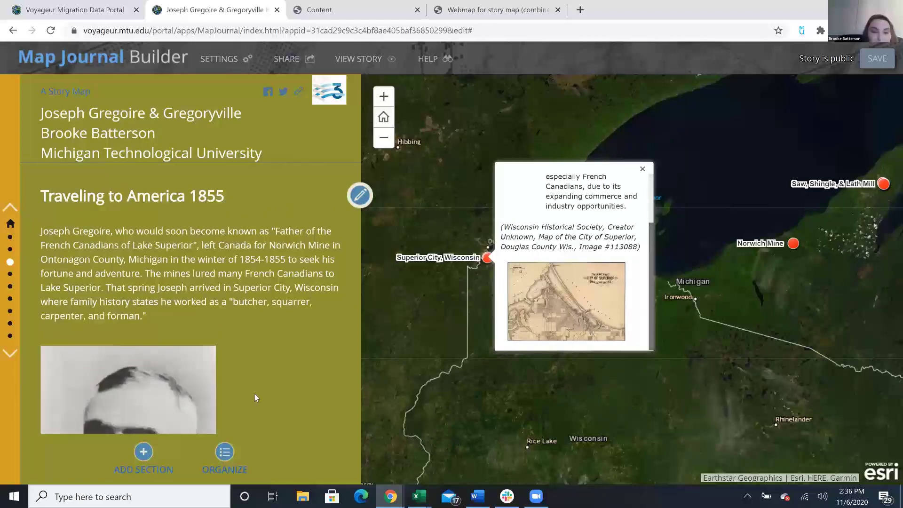
scroll(255, 394, down, 1)
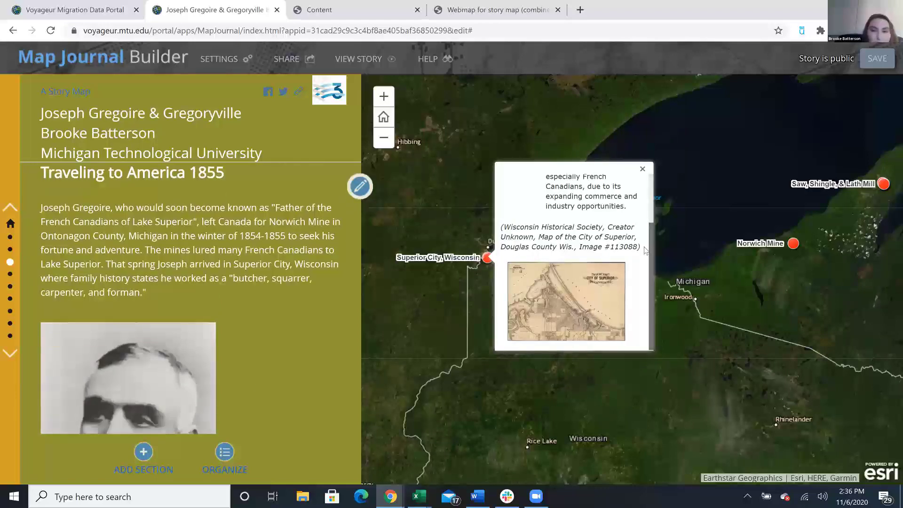
click(643, 170)
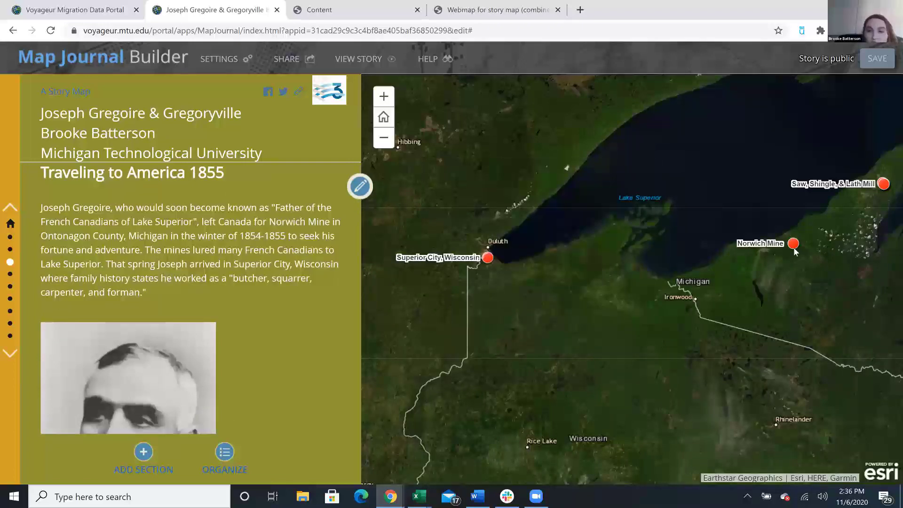
Step: View and close the Norwich Mine details, then scroll down the side panel
click(795, 247)
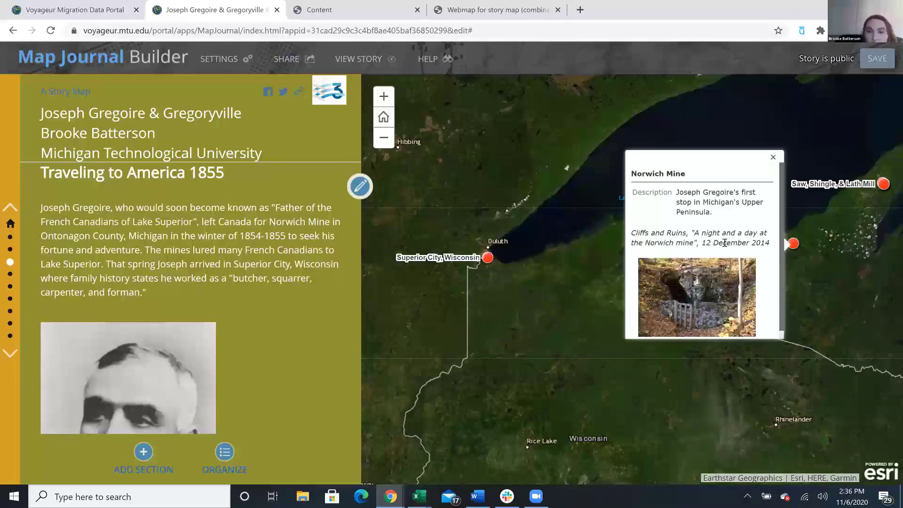
click(773, 158)
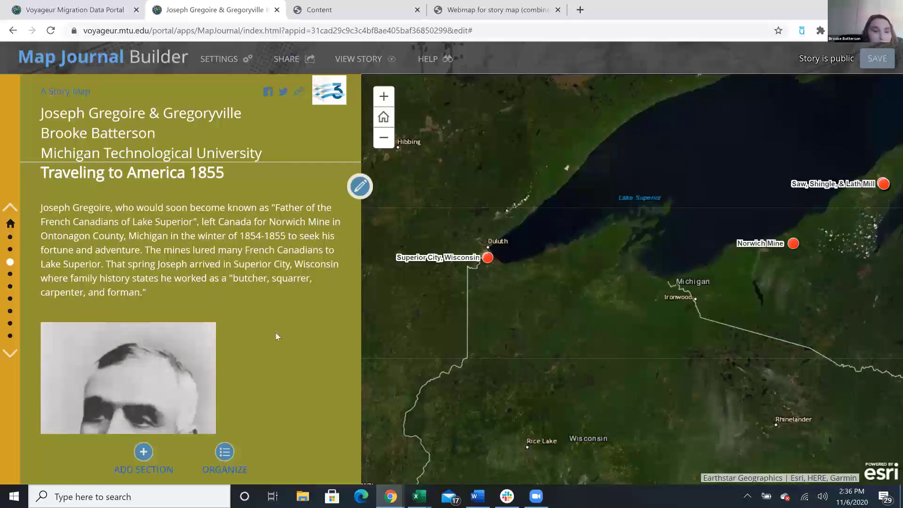
scroll(276, 333, down, 5)
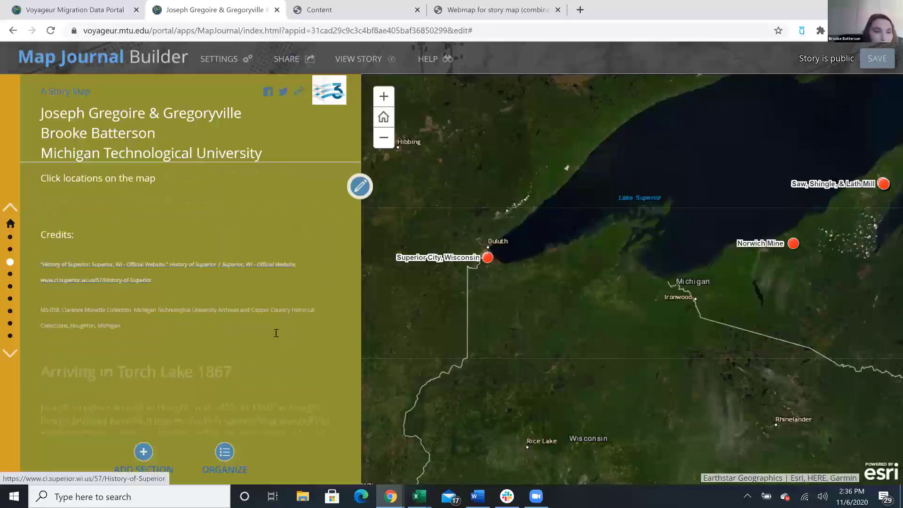
Step: Page through the St Joseph's Church colour and black-and-white photos, then close the pop-up
scroll(276, 332, down, 2)
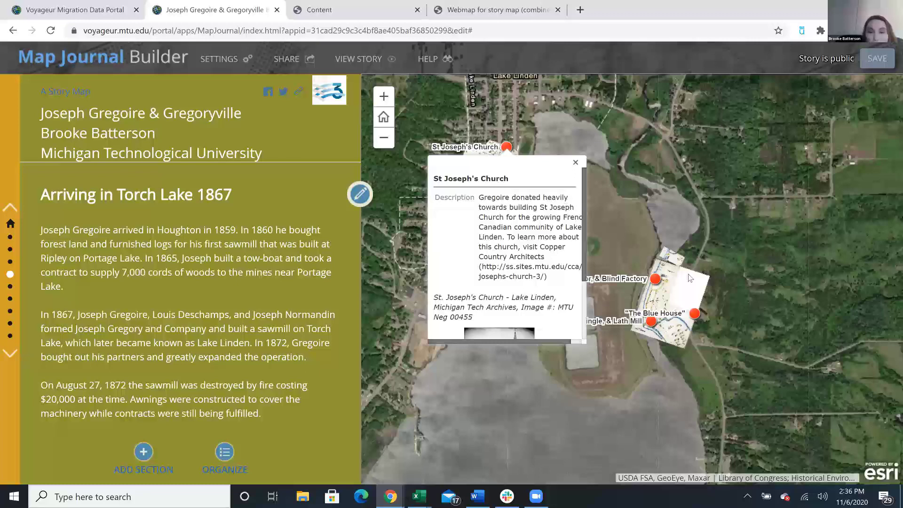
scroll(561, 280, down, 2)
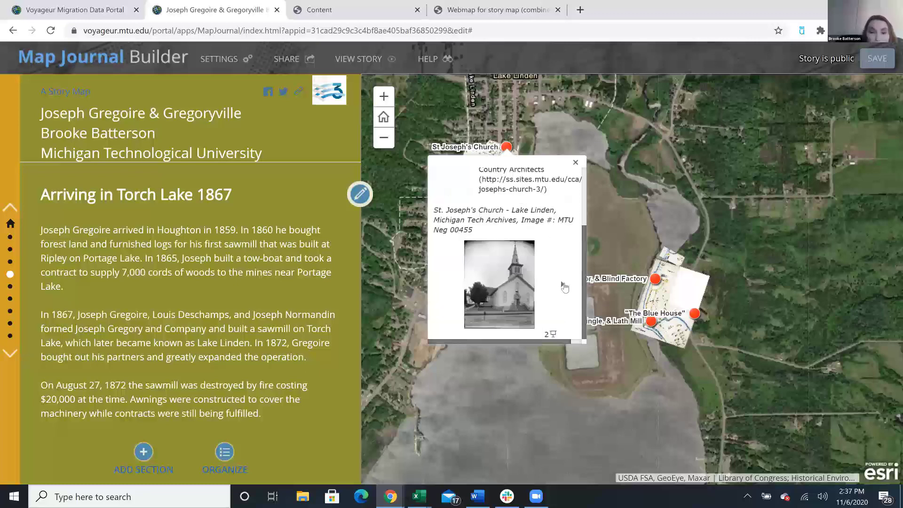
click(565, 287)
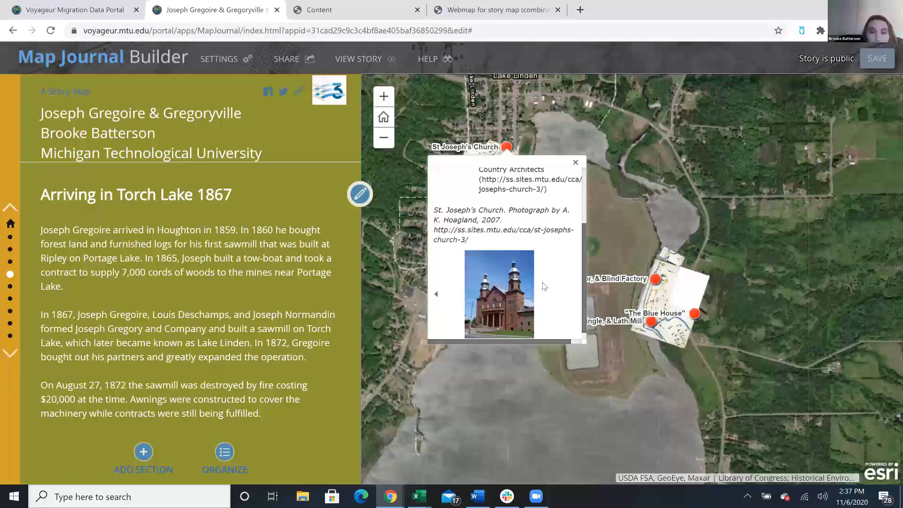
click(436, 294)
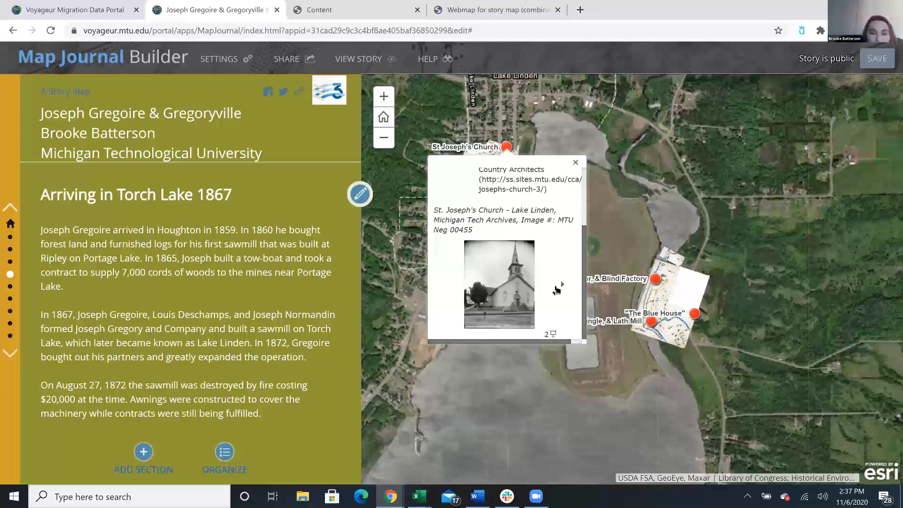
click(563, 285)
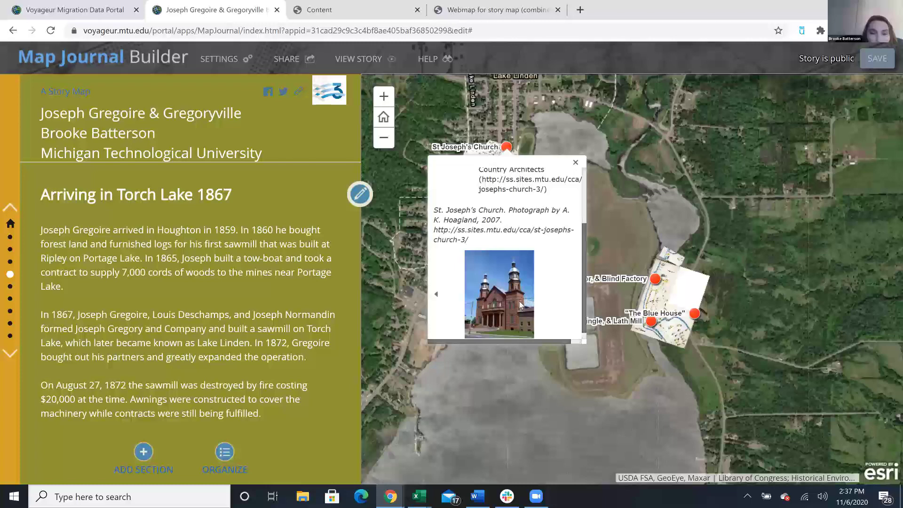
click(575, 163)
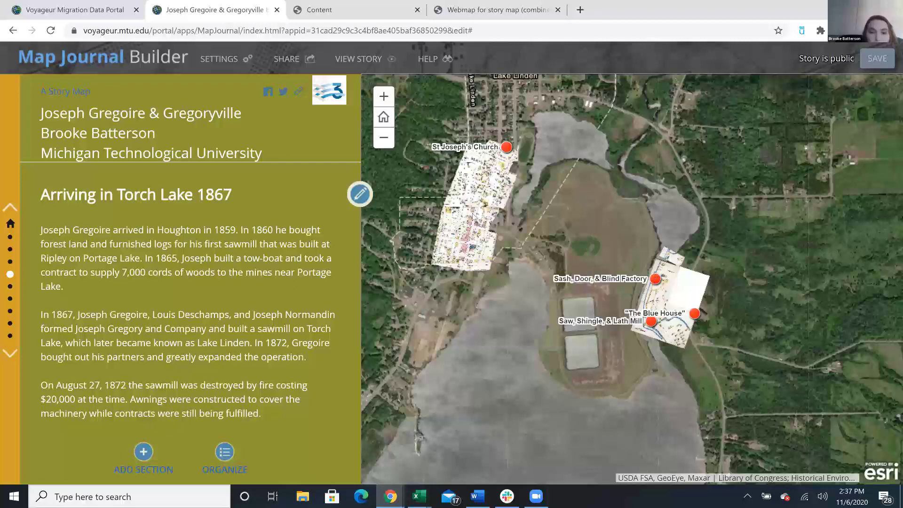
Step: Zoom into Lake Linden, pan over the town and mill overlays, and open the Torch Lake section editor
click(385, 96)
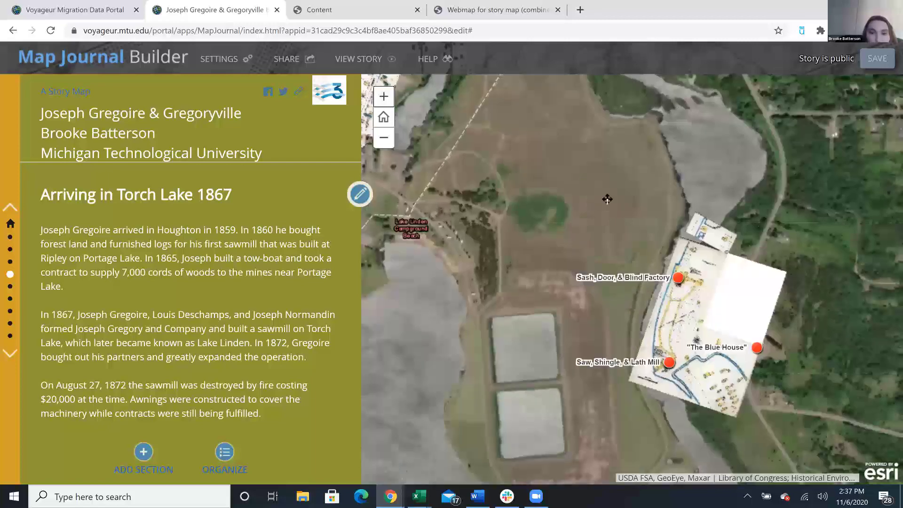
drag(607, 199, 721, 267)
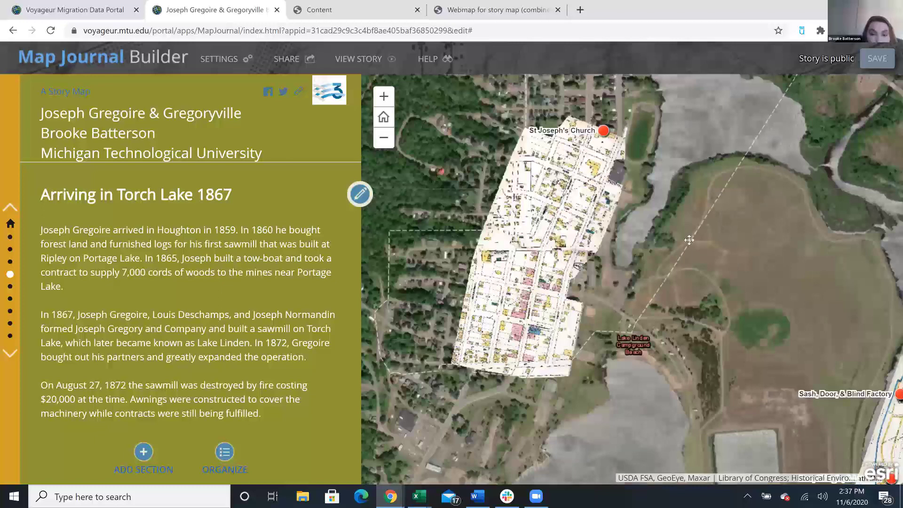
drag(701, 304, 661, 289)
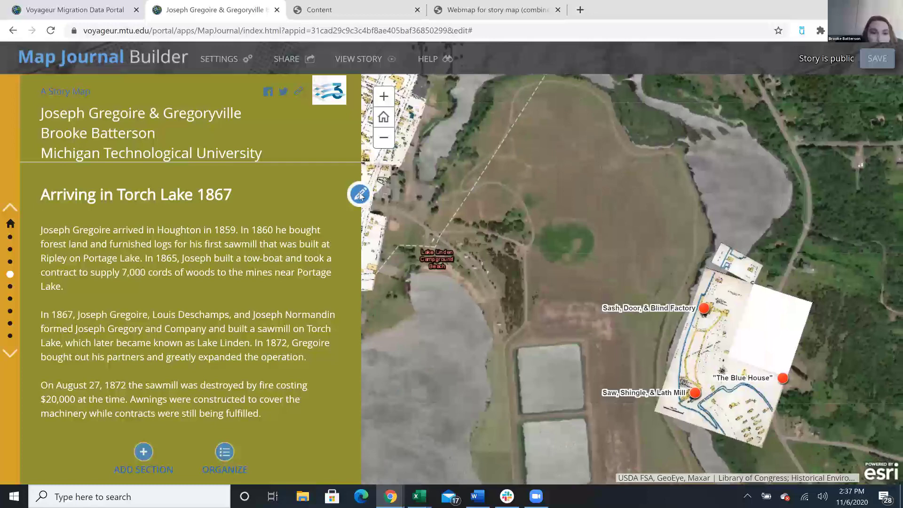
click(360, 194)
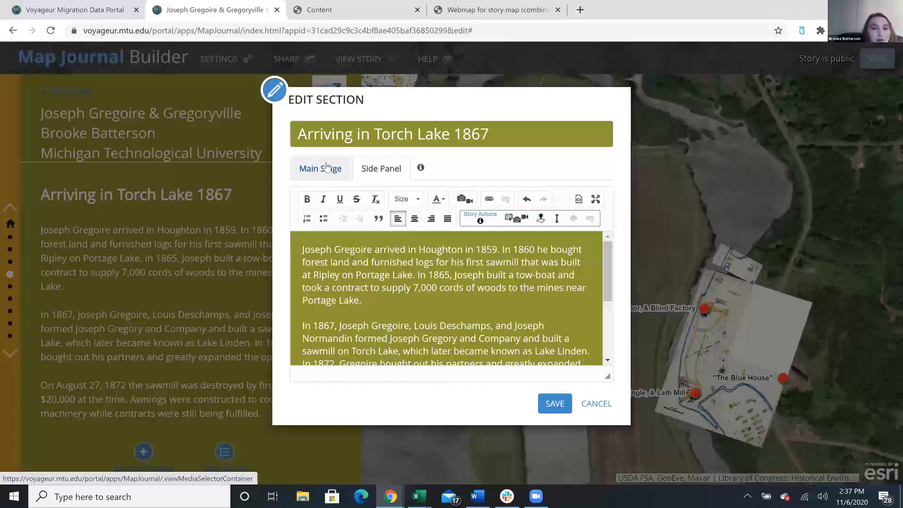
Step: From the Torch Lake section's Main Stage settings, open its web map for editing
click(327, 167)
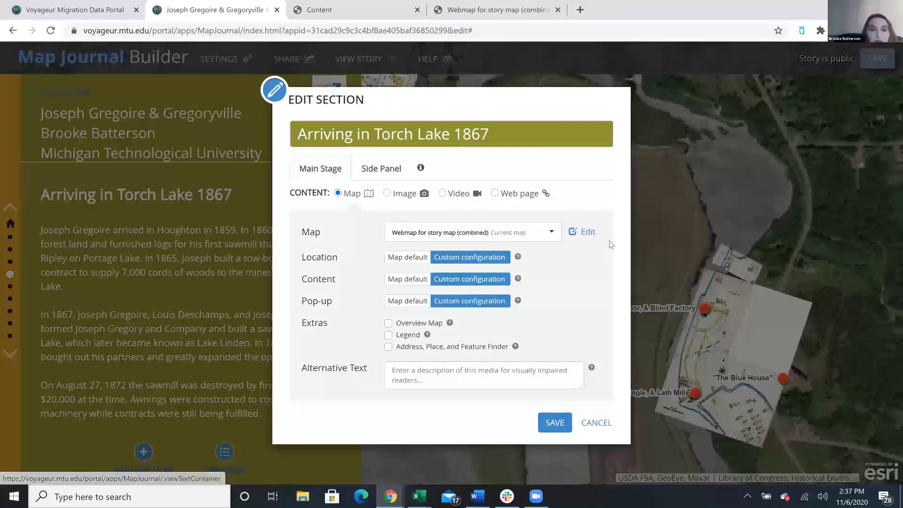
click(588, 232)
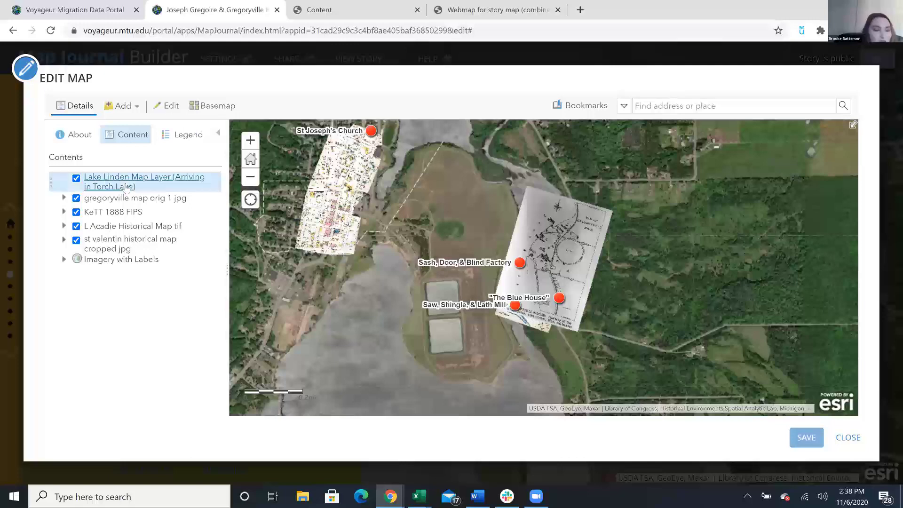
click(135, 108)
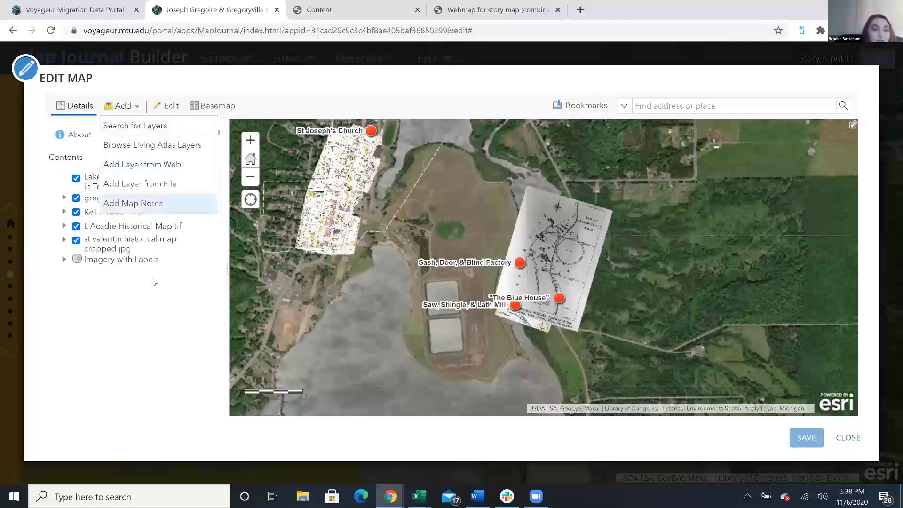
click(158, 306)
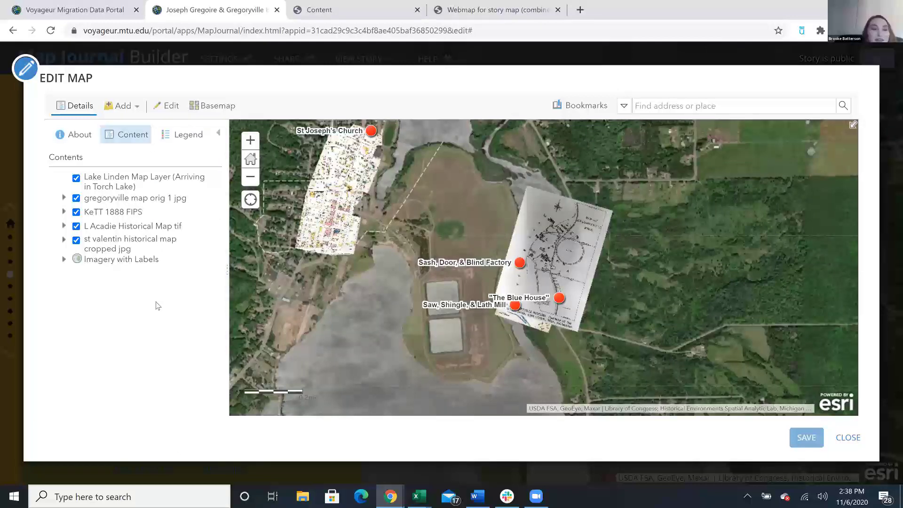
click(67, 179)
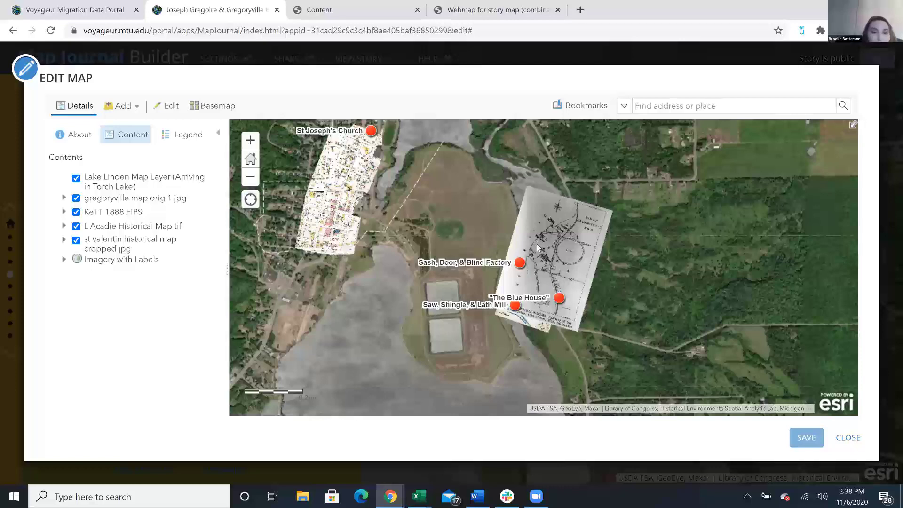
click(77, 212)
click(77, 212)
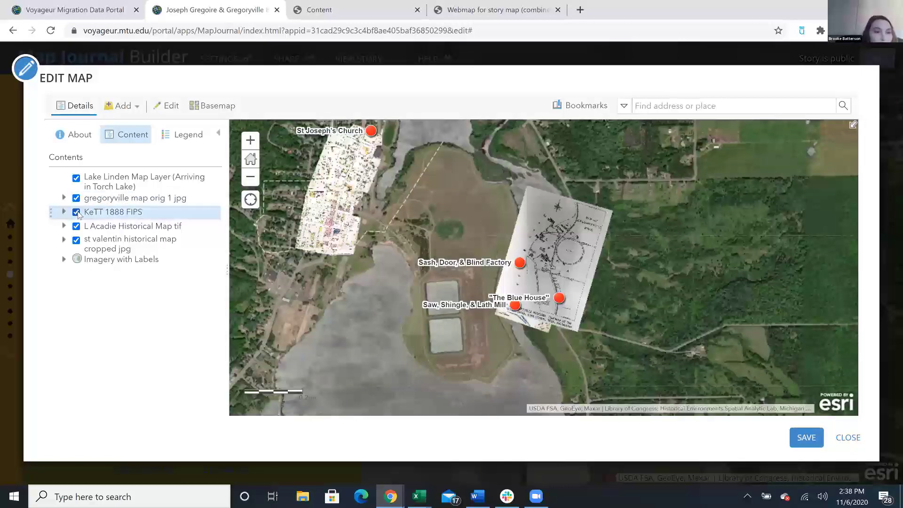
click(76, 199)
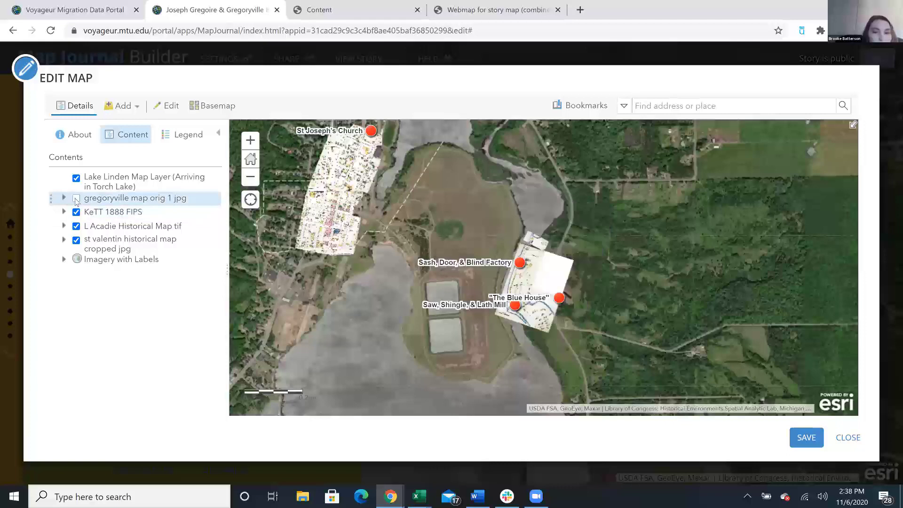
click(76, 199)
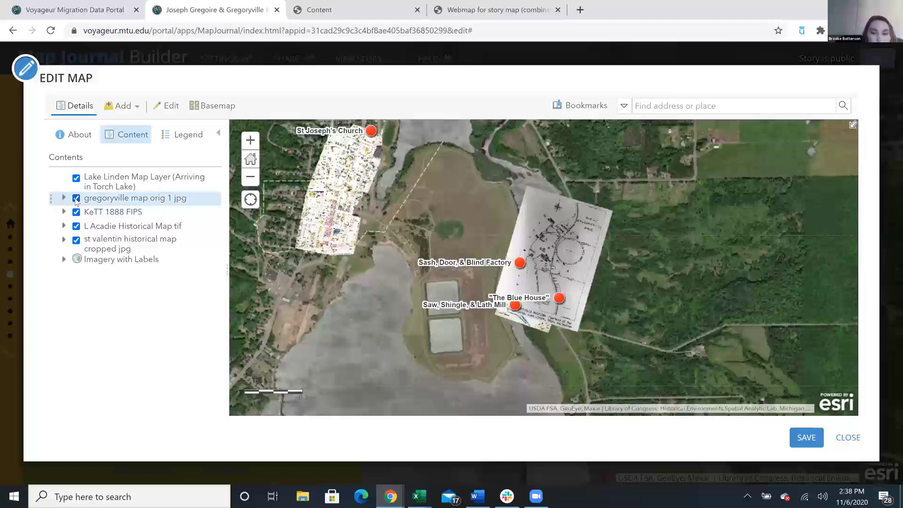
Step: Discard the map changes and close the Torch Lake section settings unsaved
click(854, 439)
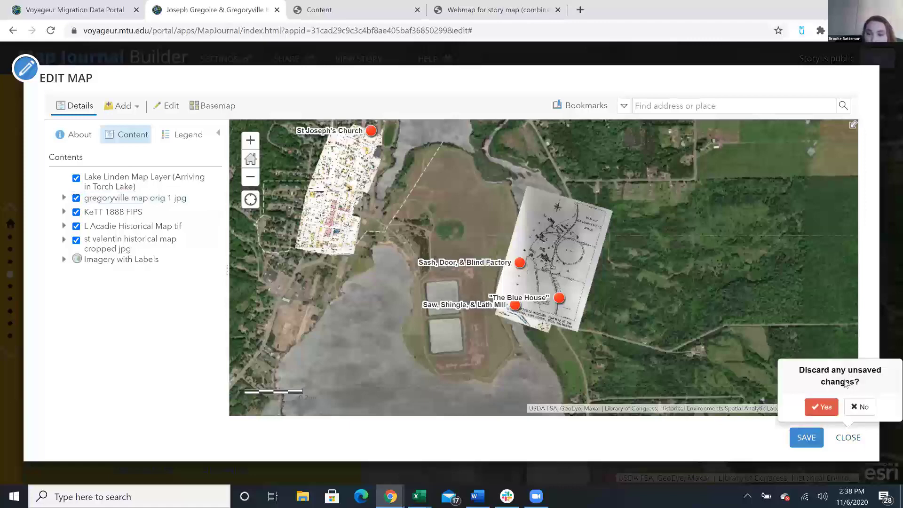
click(827, 408)
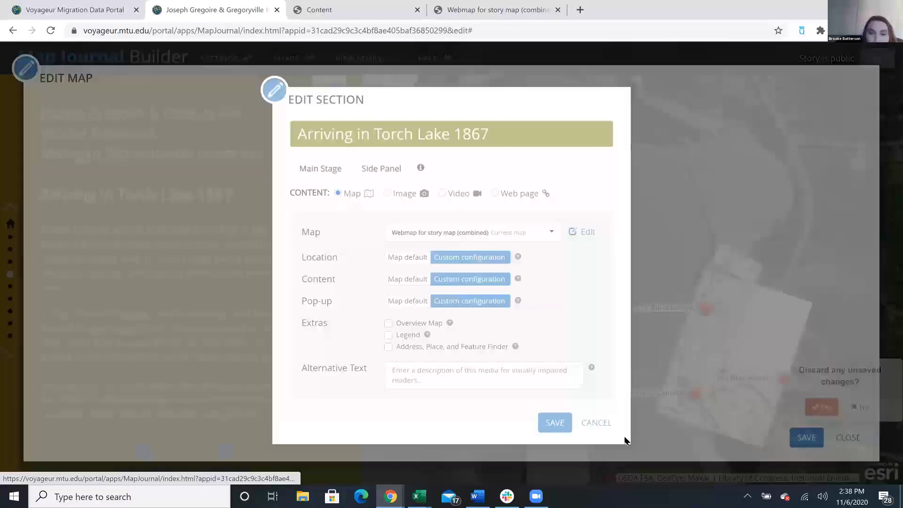
click(597, 423)
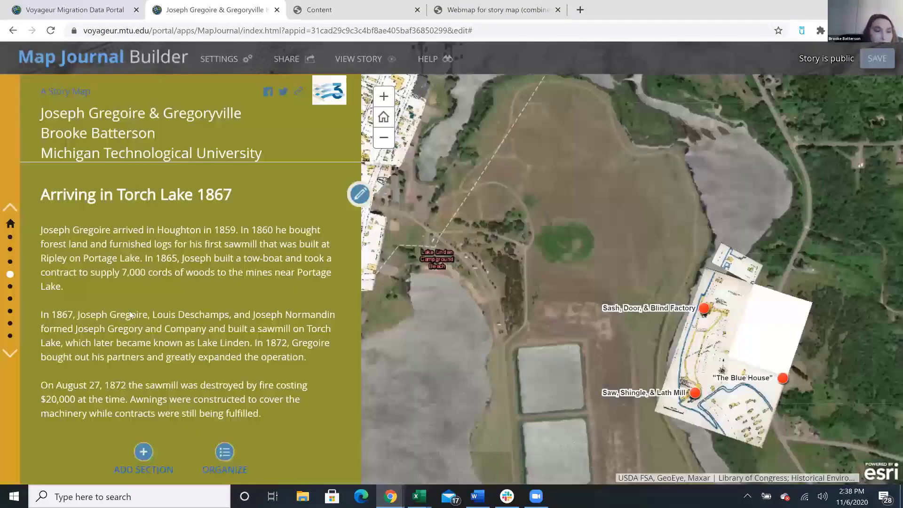
Step: Scroll to The Family Business section and open its settings
scroll(129, 311, down, 3)
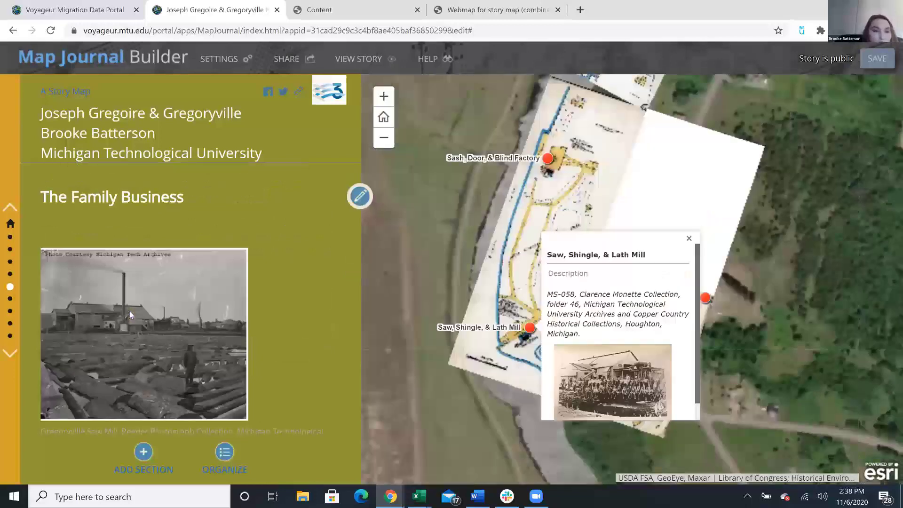
scroll(129, 311, down, 1)
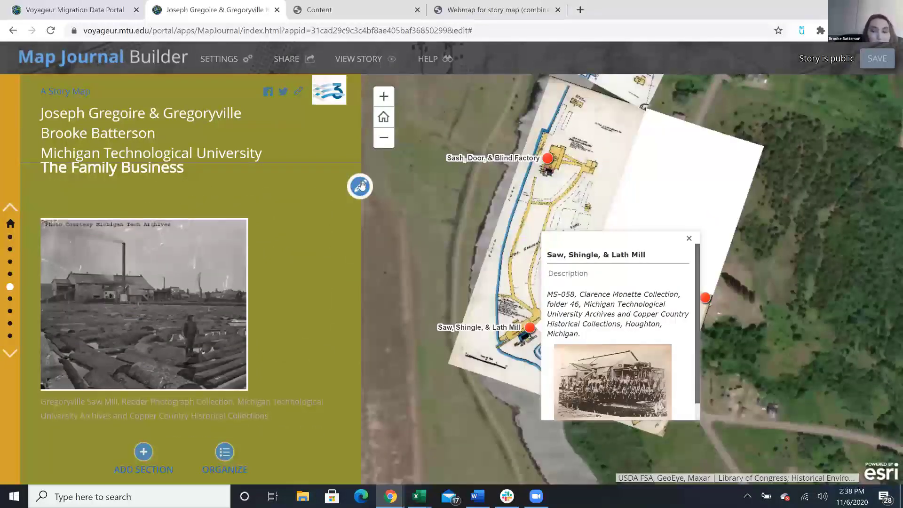
click(361, 186)
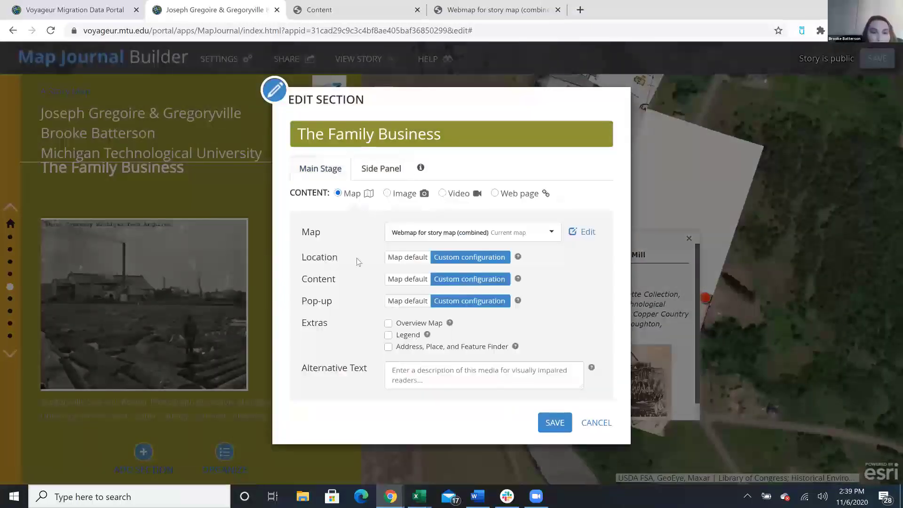
Step: Zoom out a custom map location for The Family Business, then cancel it and the settings
click(453, 258)
click(384, 138)
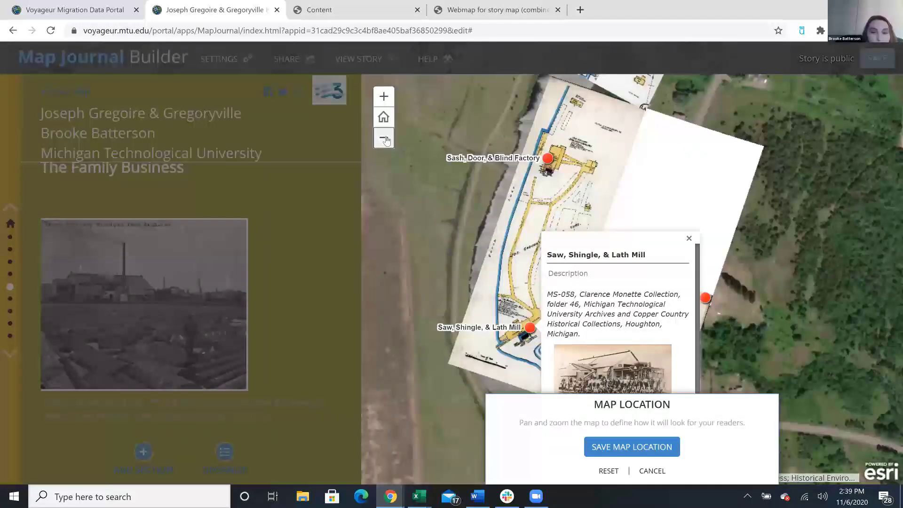
click(384, 137)
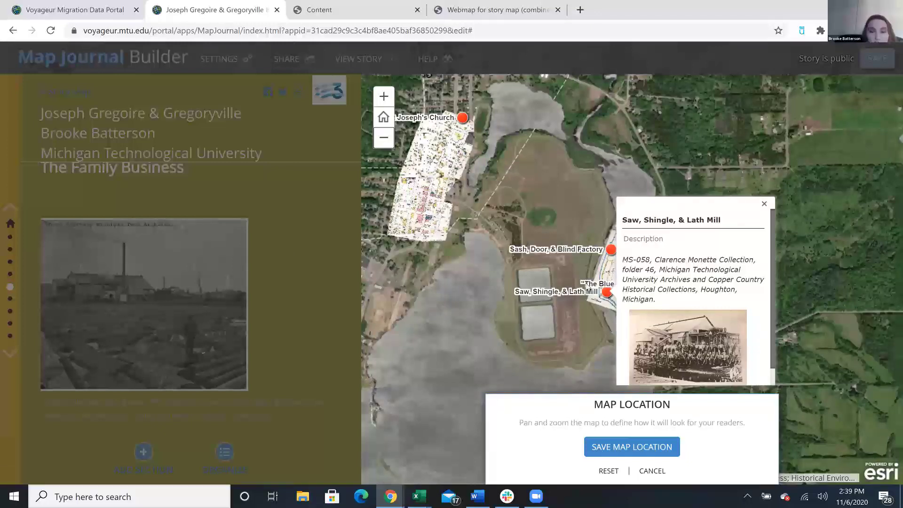
scroll(716, 364, up, 2)
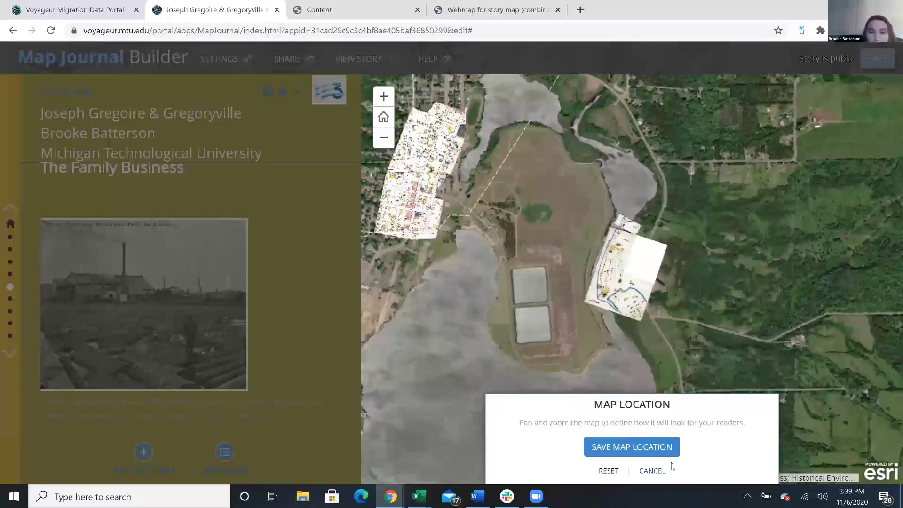
click(271, 279)
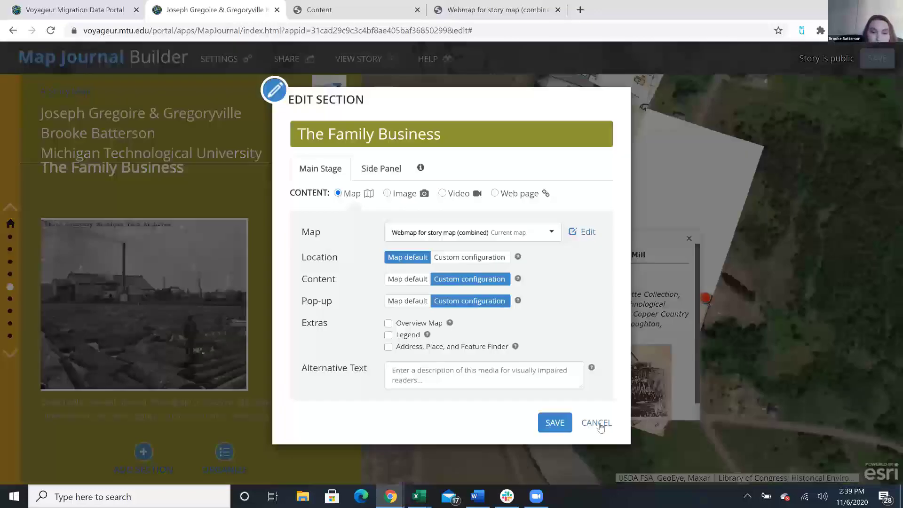
click(262, 308)
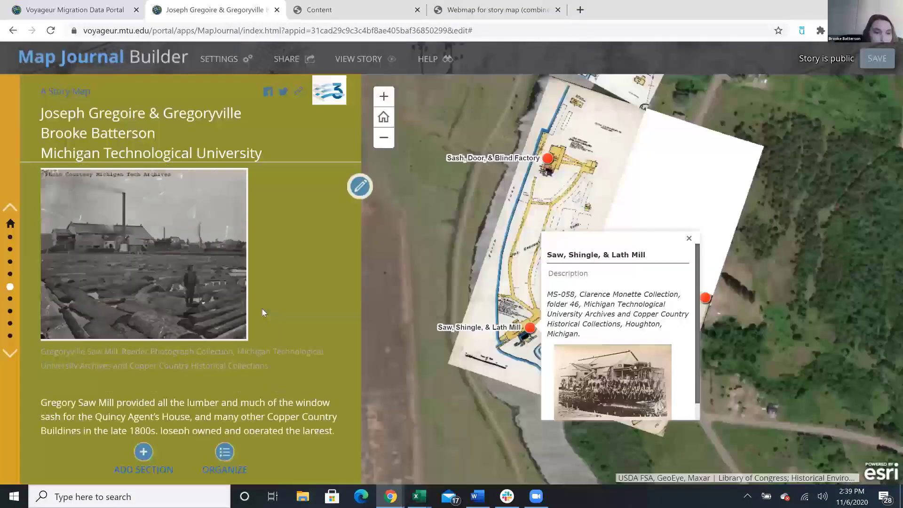
Step: Reopen The Family Business settings, scroll through its side panel text, and cancel
scroll(262, 309, down, 6)
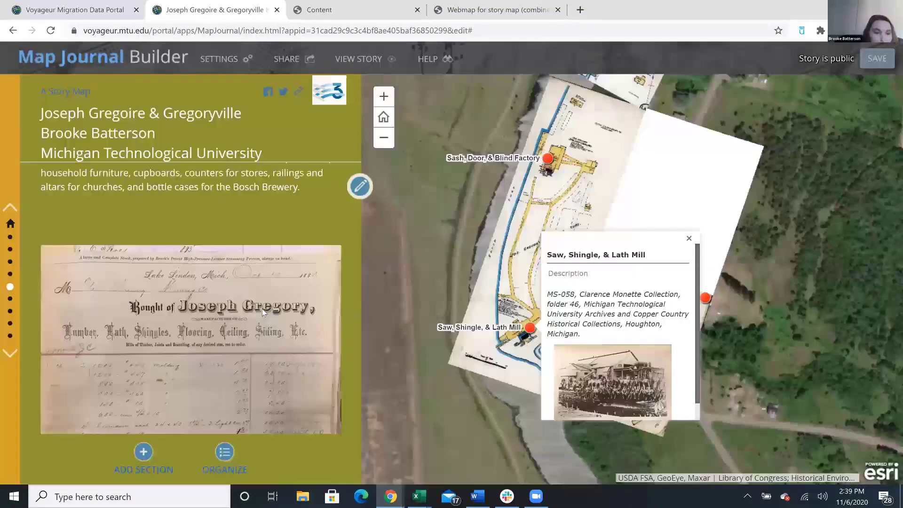
scroll(261, 308, down, 3)
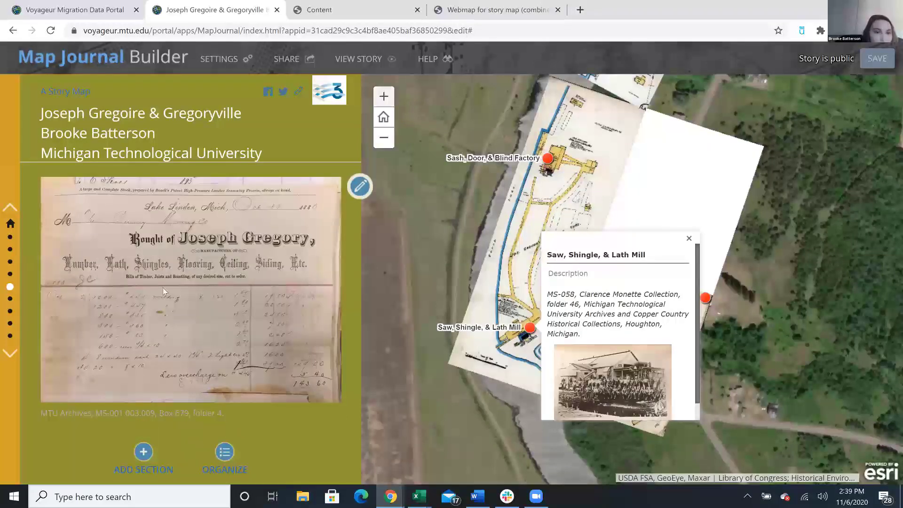
click(360, 184)
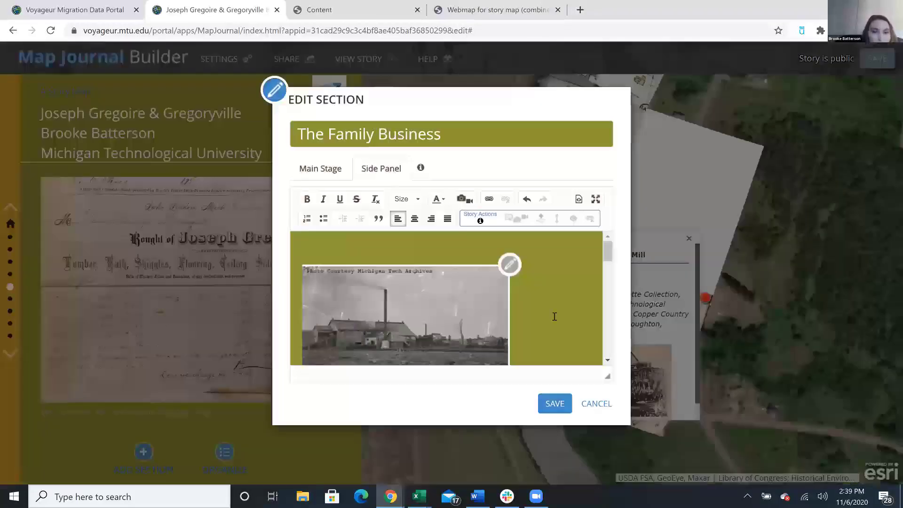
scroll(554, 317, down, 1)
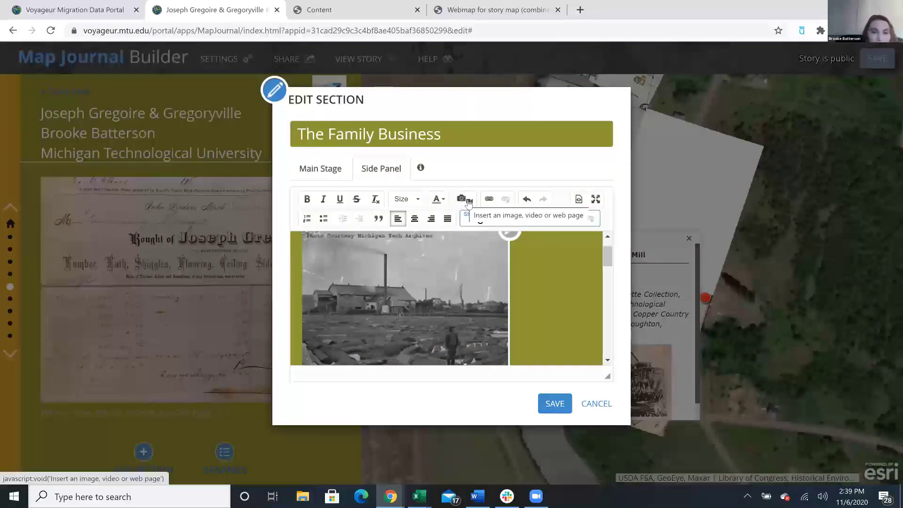
scroll(557, 324, down, 3)
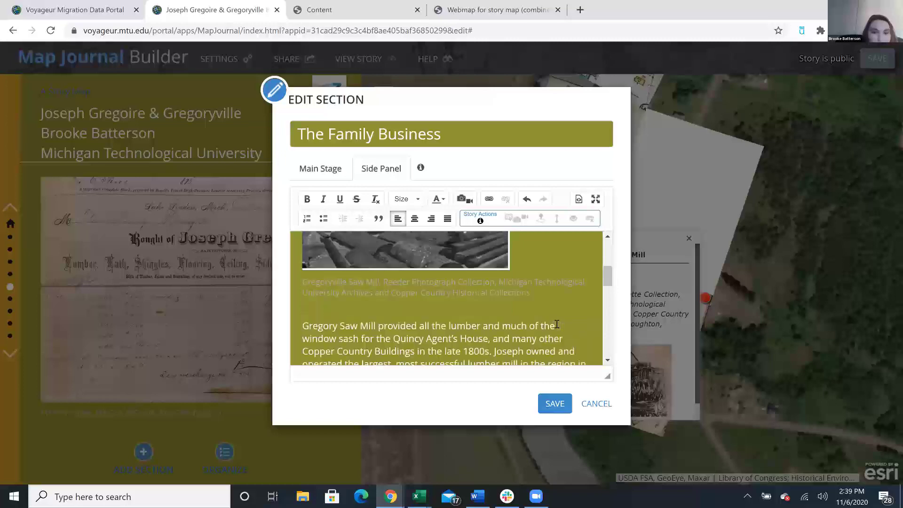
scroll(557, 324, down, 3)
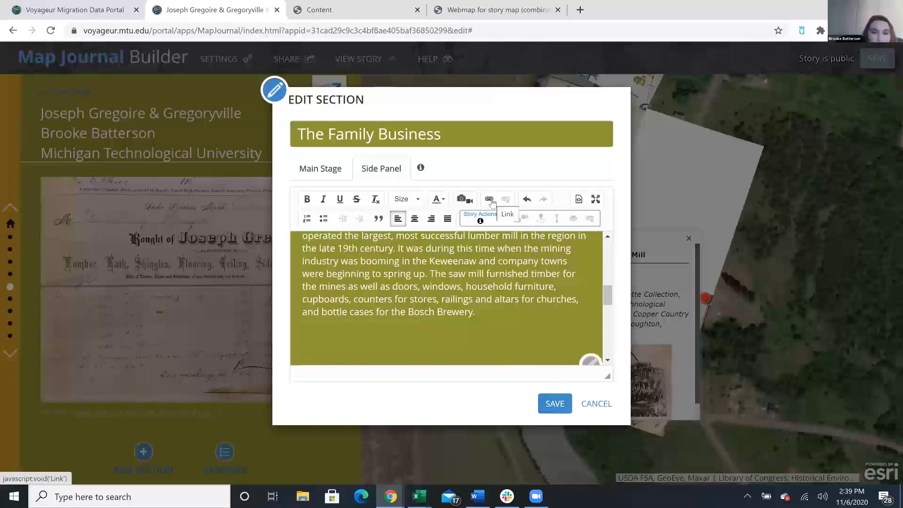
click(597, 404)
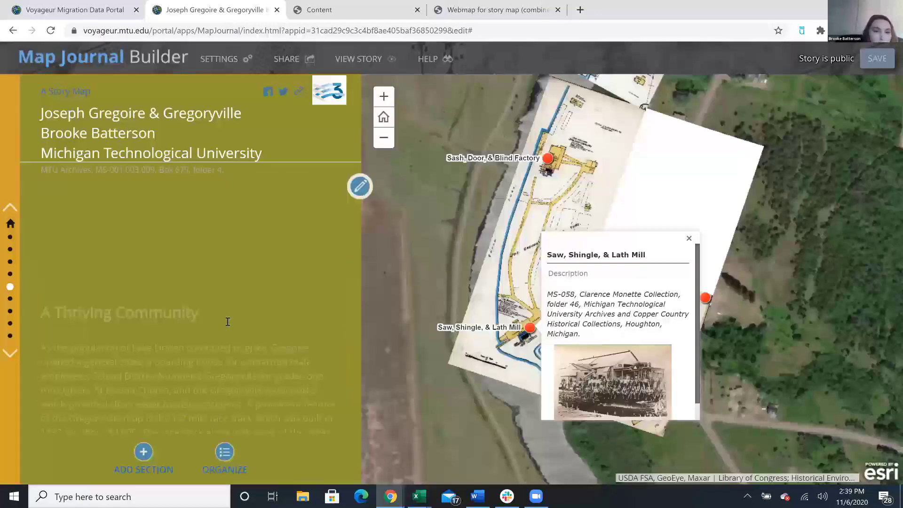
Step: Review A Thriving Community's main stage image settings and cancel without saving
scroll(227, 322, down, 3)
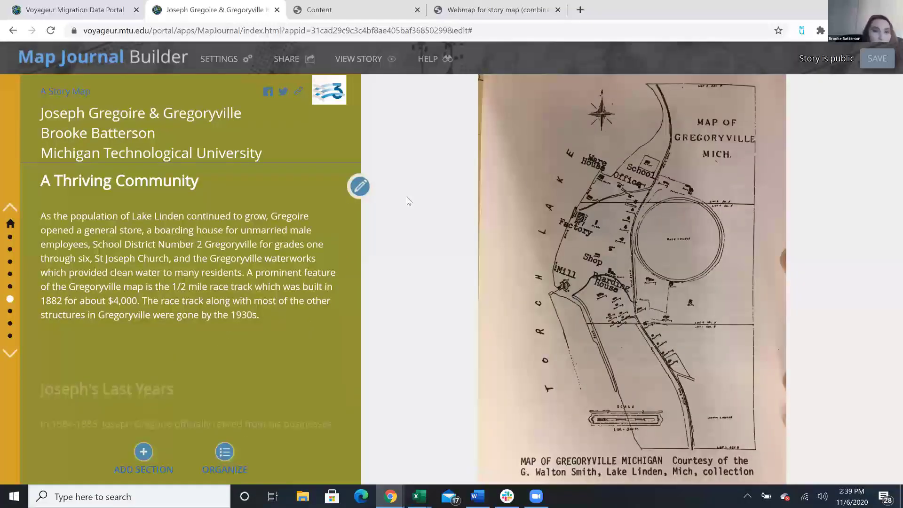
click(360, 188)
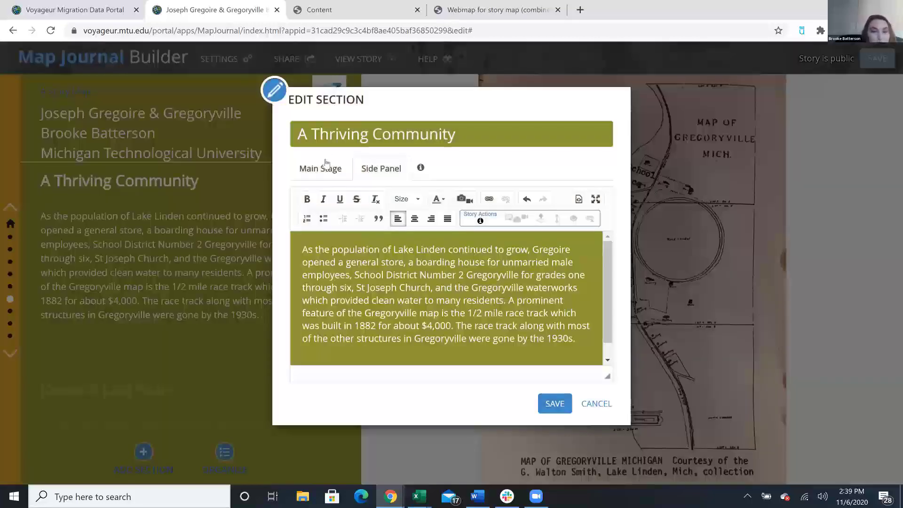
click(329, 169)
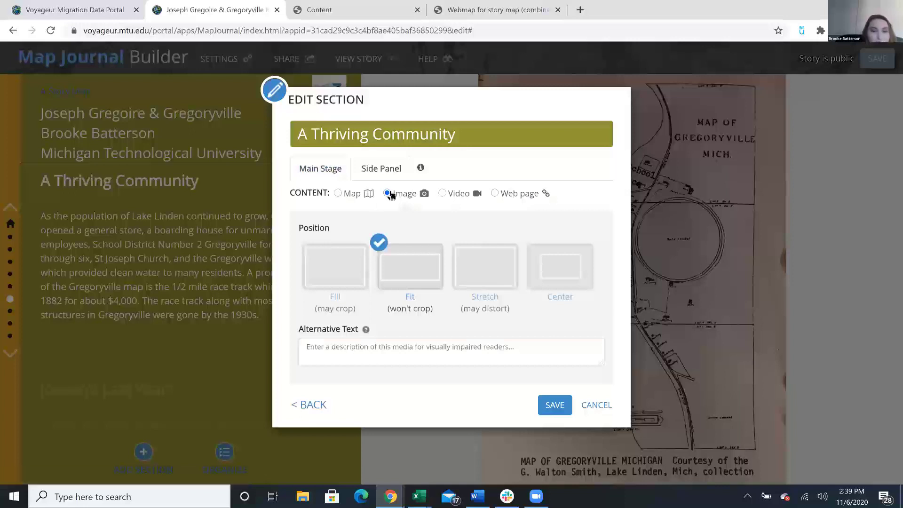
click(594, 405)
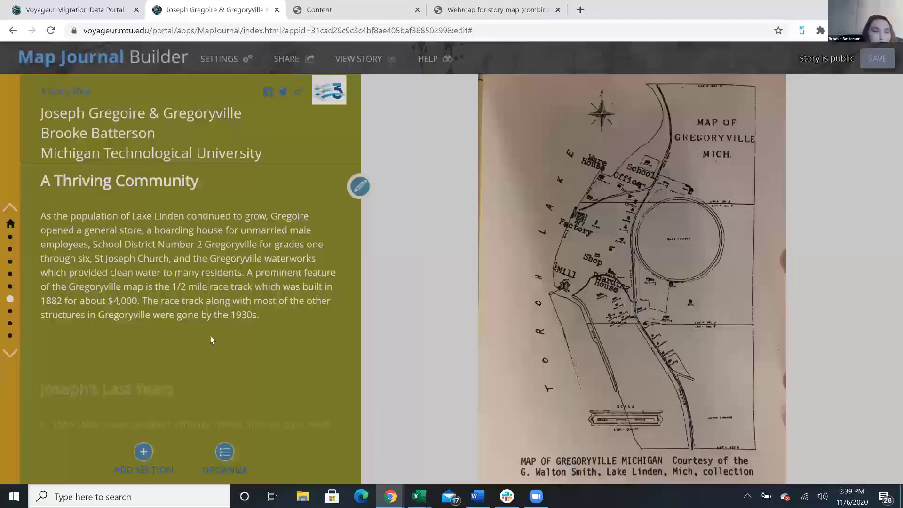
Step: Scroll down to the closing Credits section showing the Francophone Migration web page
scroll(211, 337, down, 8)
scroll(210, 336, down, 3)
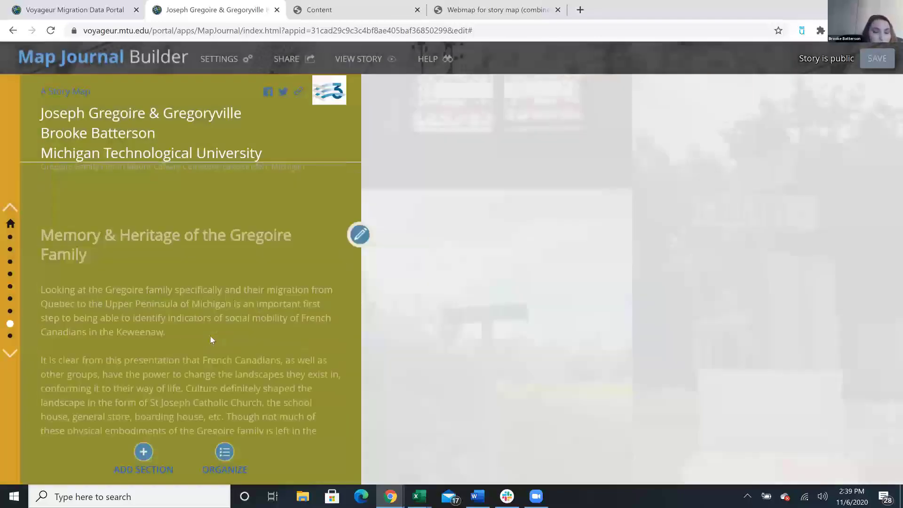
scroll(210, 336, down, 6)
scroll(210, 336, down, 6)
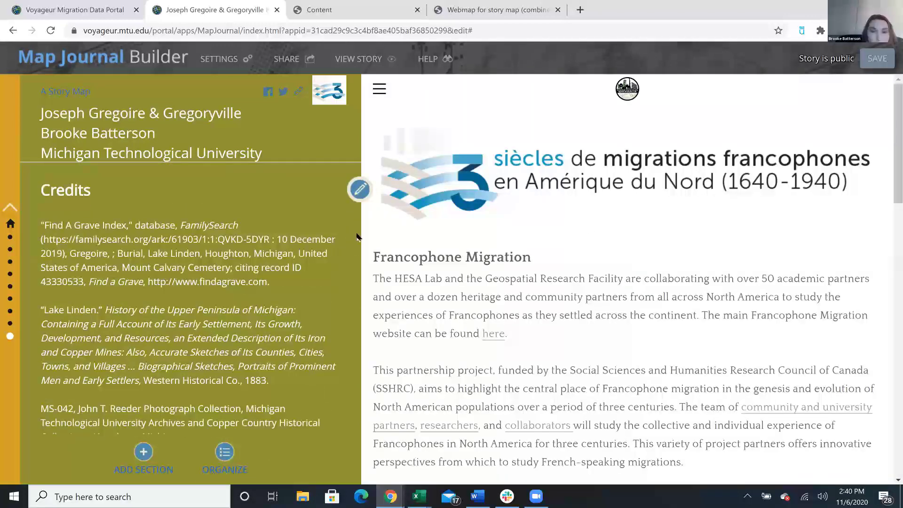
Step: Review the Credits section's web page settings without saving, then go to the portal's My Content list
click(359, 190)
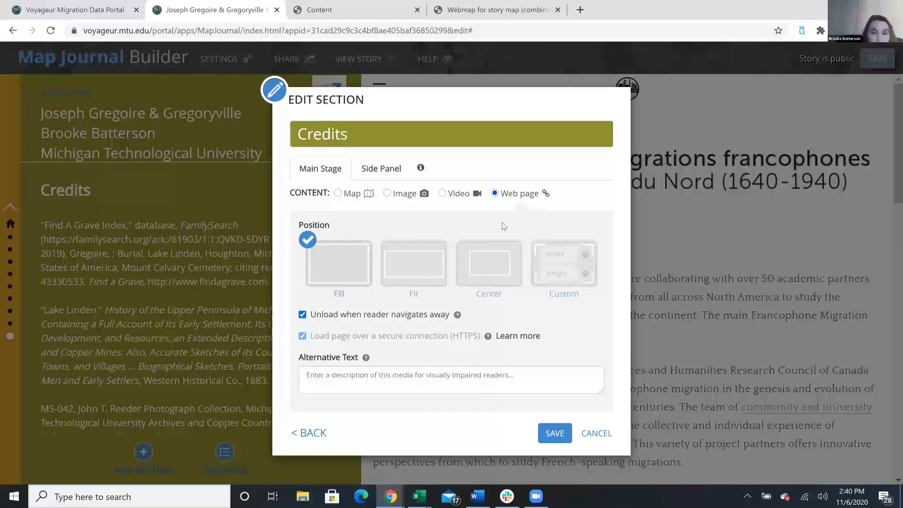
click(597, 433)
scroll(218, 301, down, 8)
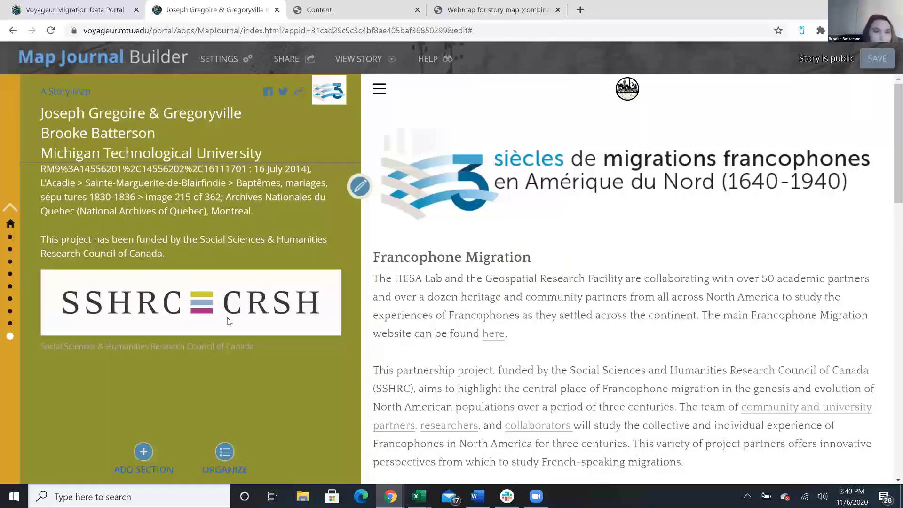
scroll(228, 322, up, 10)
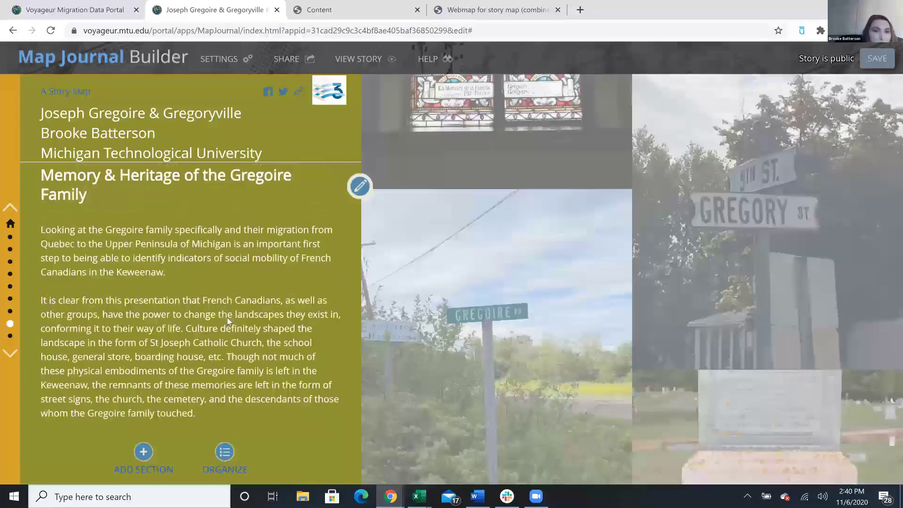
scroll(228, 318, up, 5)
scroll(281, 108, up, 5)
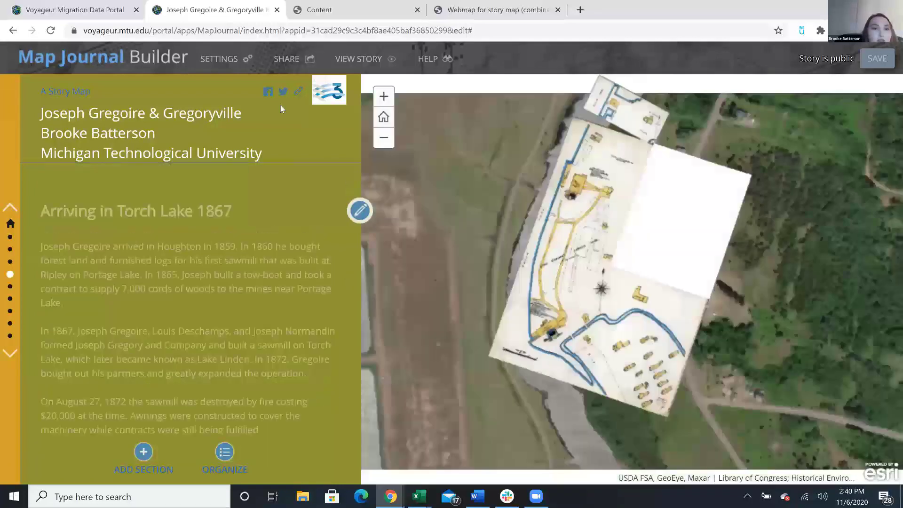
key(ctrl+Tab)
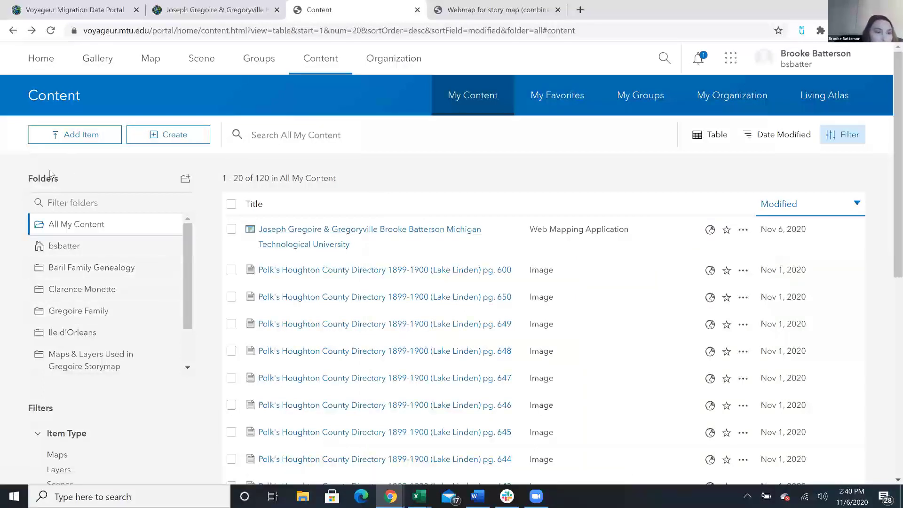
click(76, 314)
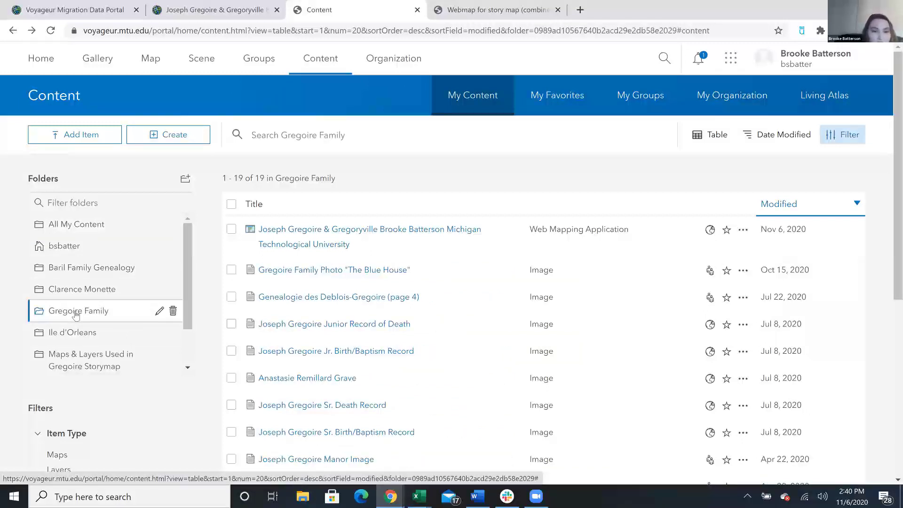
scroll(276, 334, down, 1)
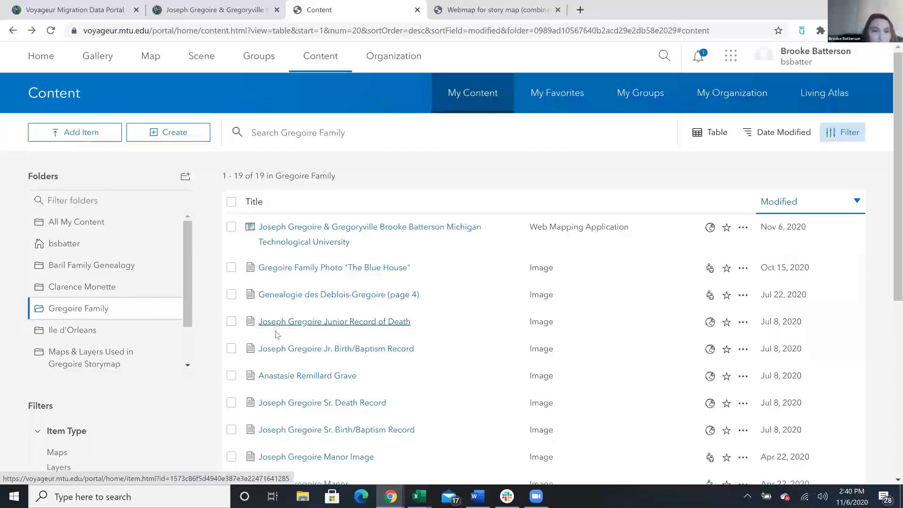
scroll(276, 334, down, 1)
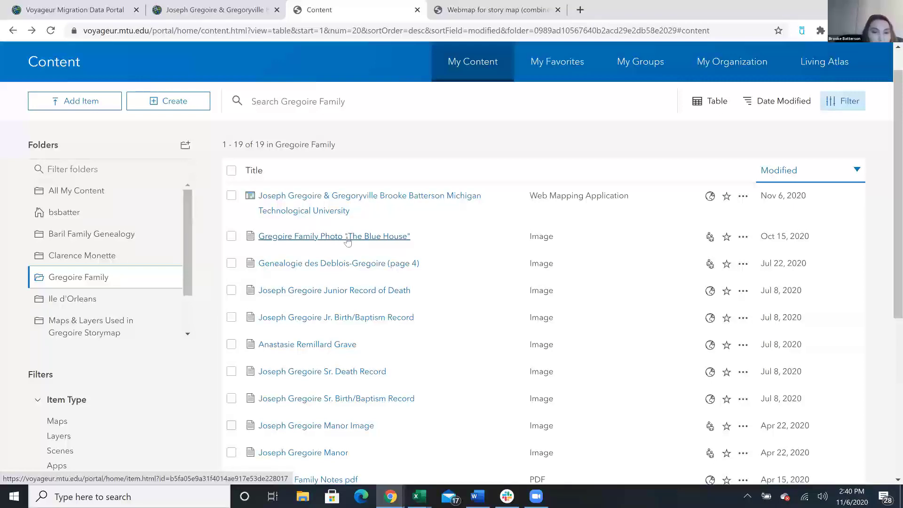
scroll(348, 241, down, 2)
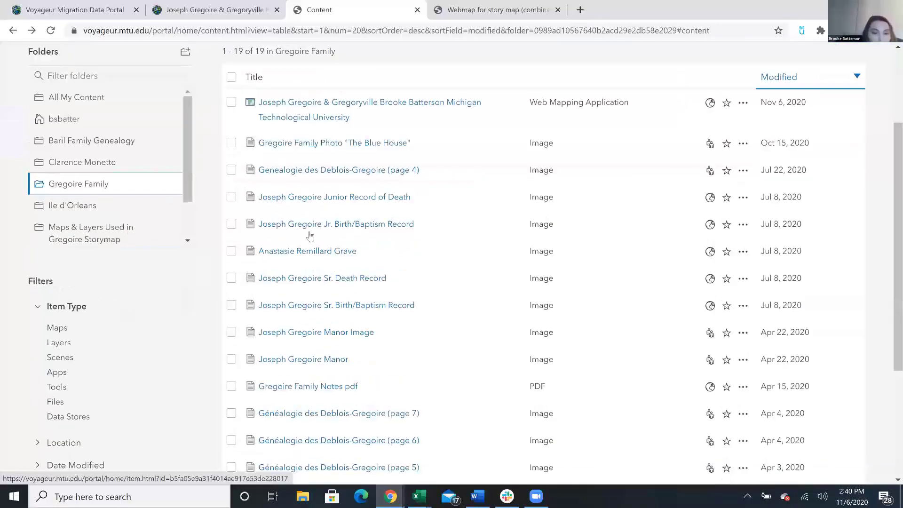
scroll(367, 384, down, 4)
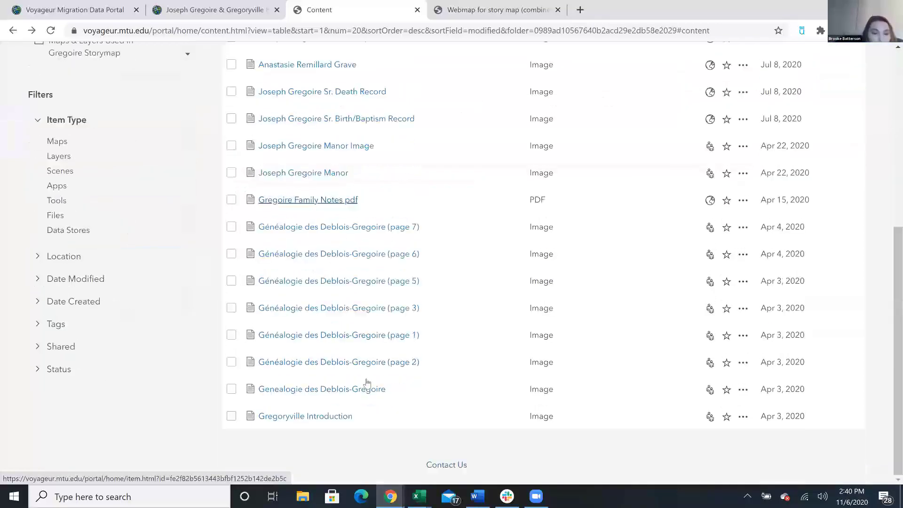
scroll(368, 381, up, 2)
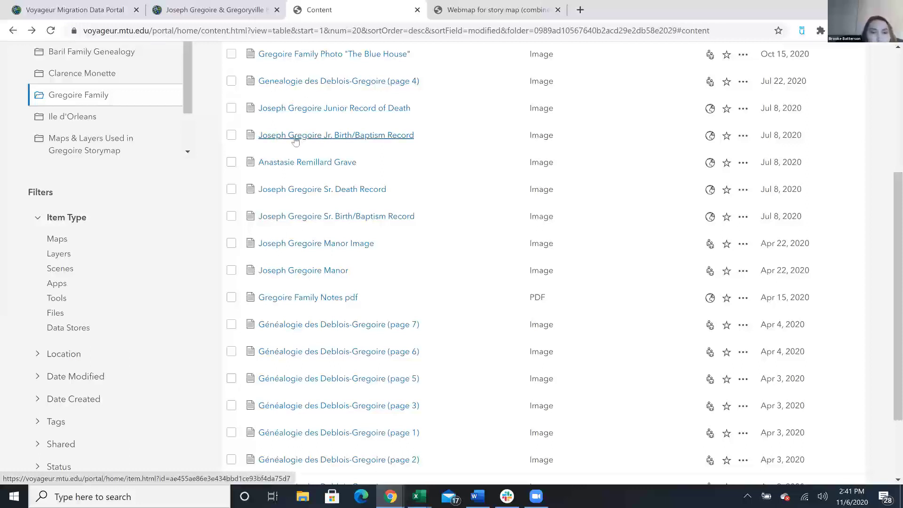
click(295, 138)
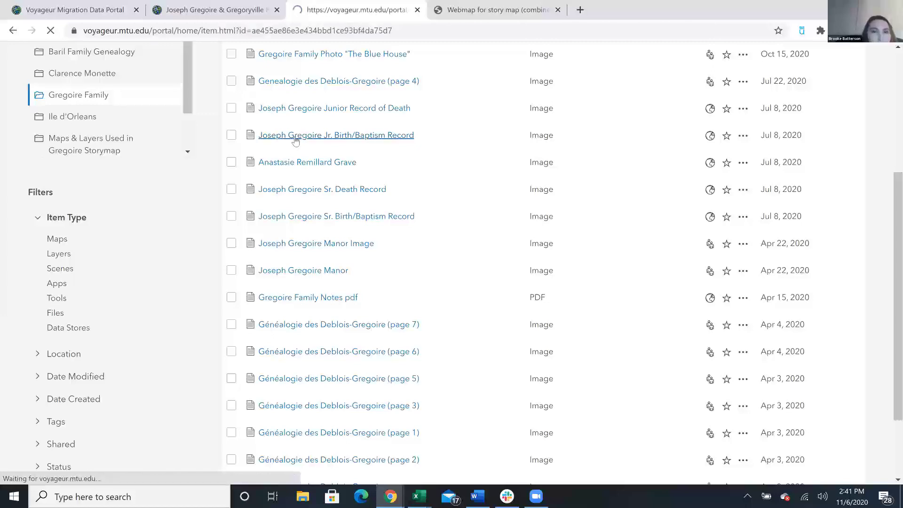
click(200, 6)
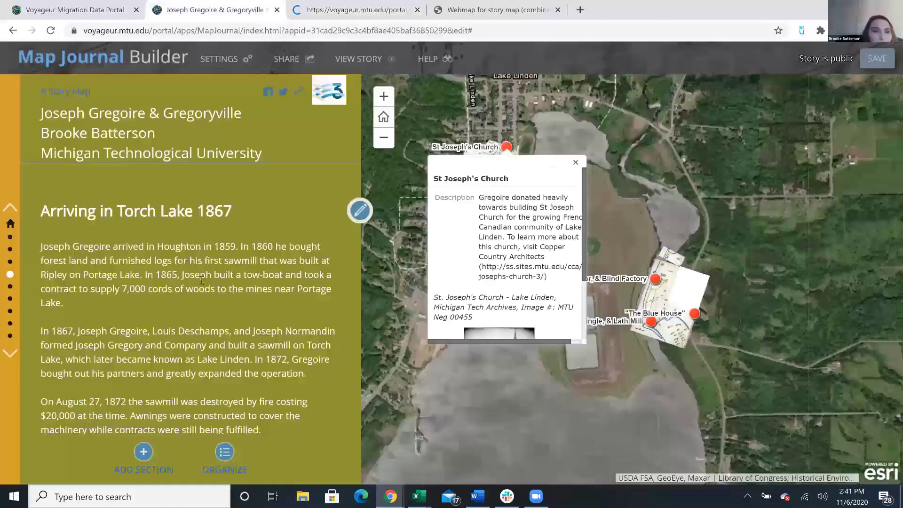
click(10, 240)
click(33, 263)
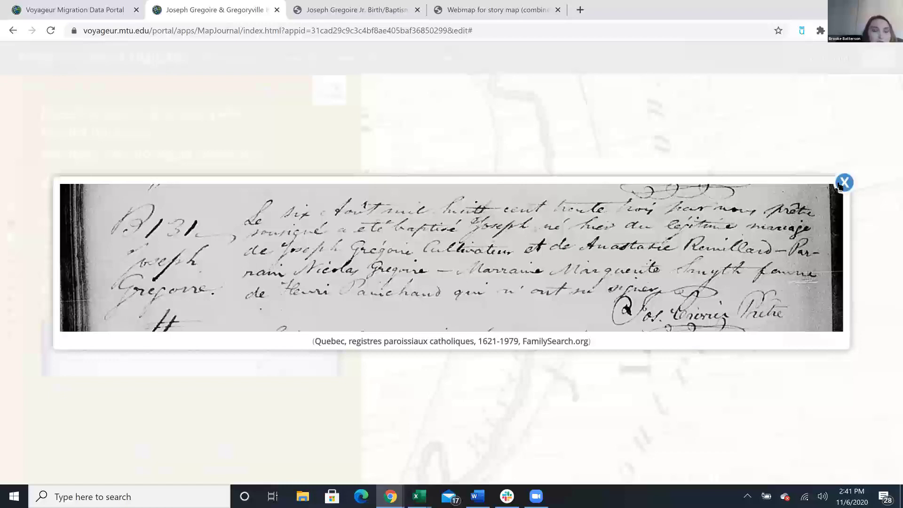
key(ctrl+Tab)
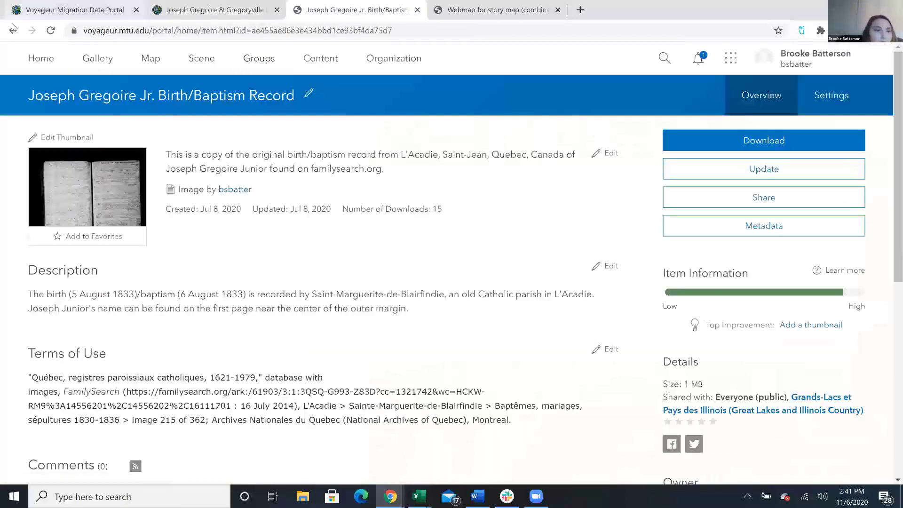
click(13, 30)
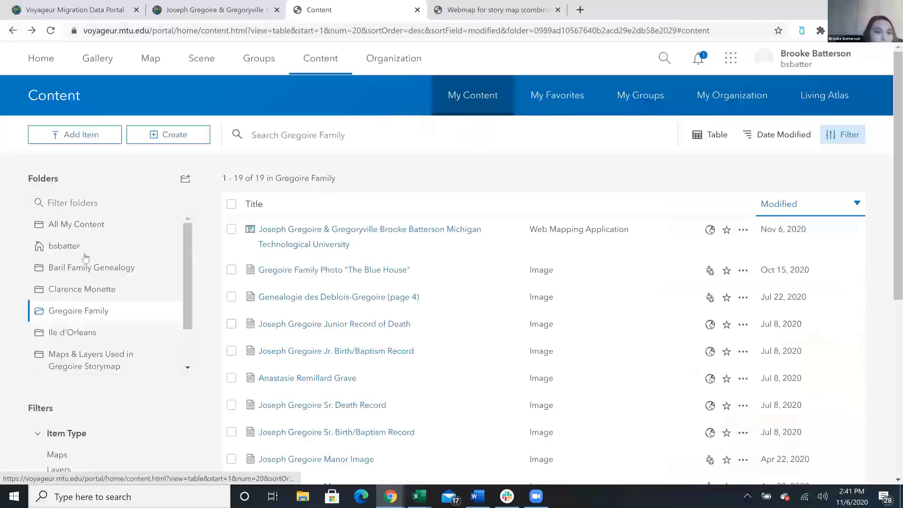
Step: Open the 'Gregoryville: The History of a Hamlet' PDF item from the Clarence Monette folder
click(85, 292)
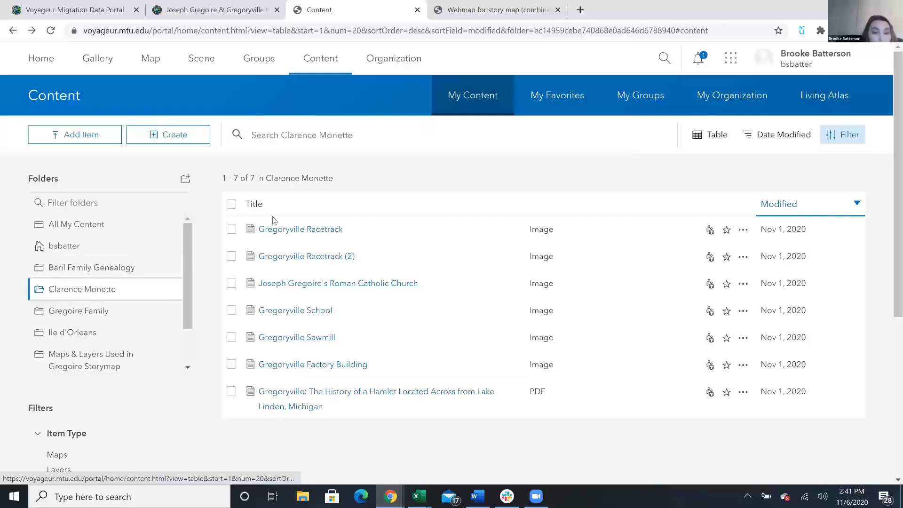
click(321, 396)
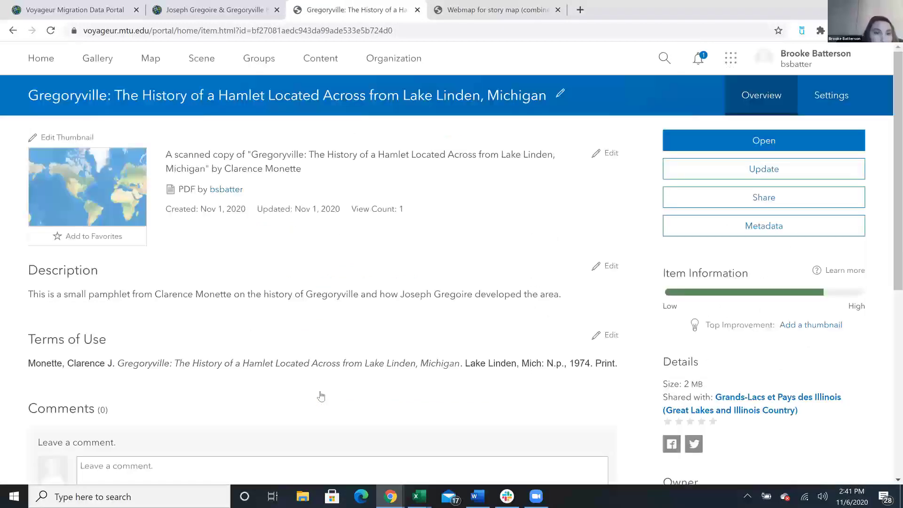
click(122, 183)
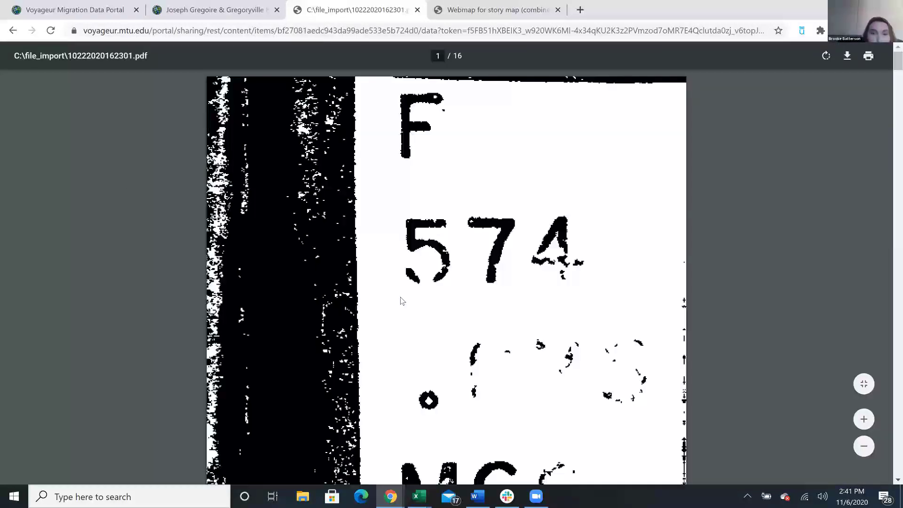
scroll(403, 302, down, 10)
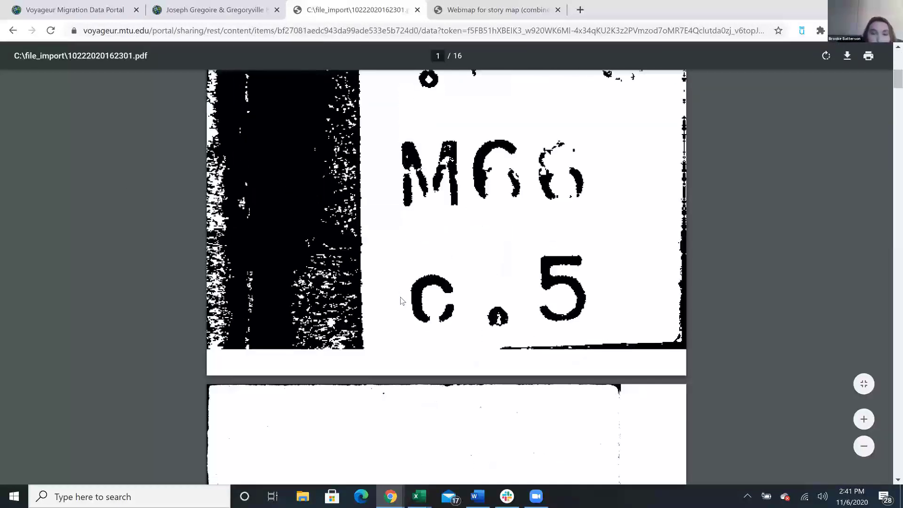
scroll(402, 301, down, 6)
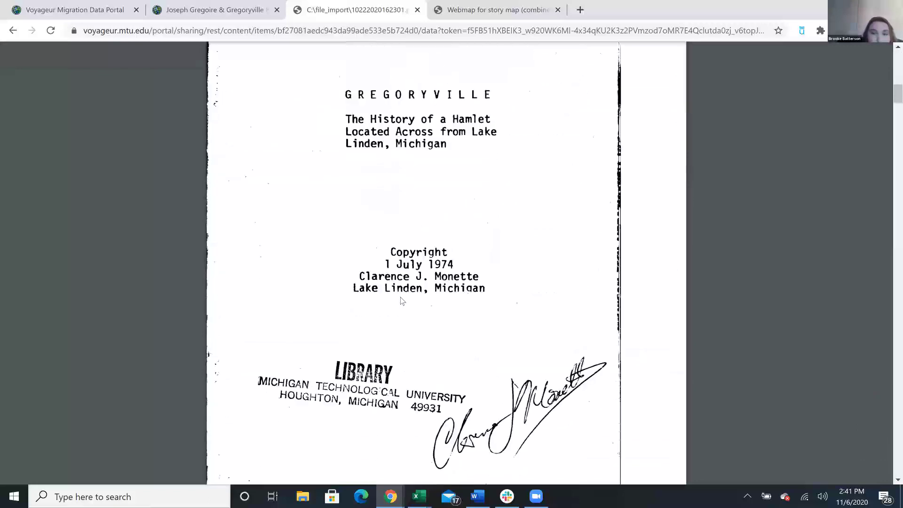
scroll(402, 301, down, 8)
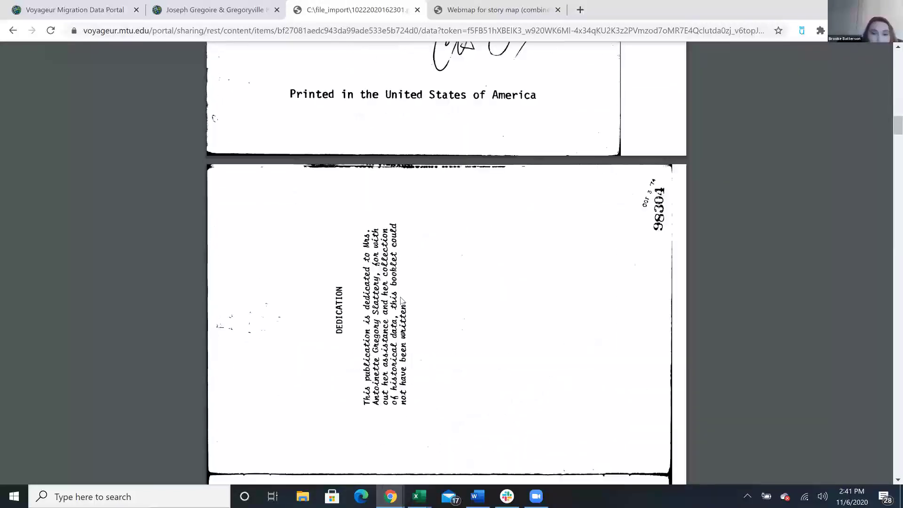
scroll(402, 301, down, 10)
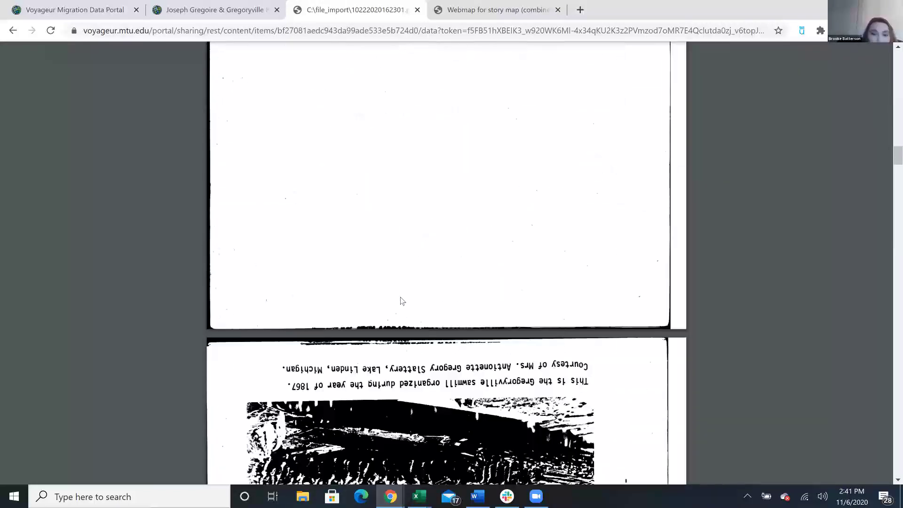
scroll(402, 301, down, 7)
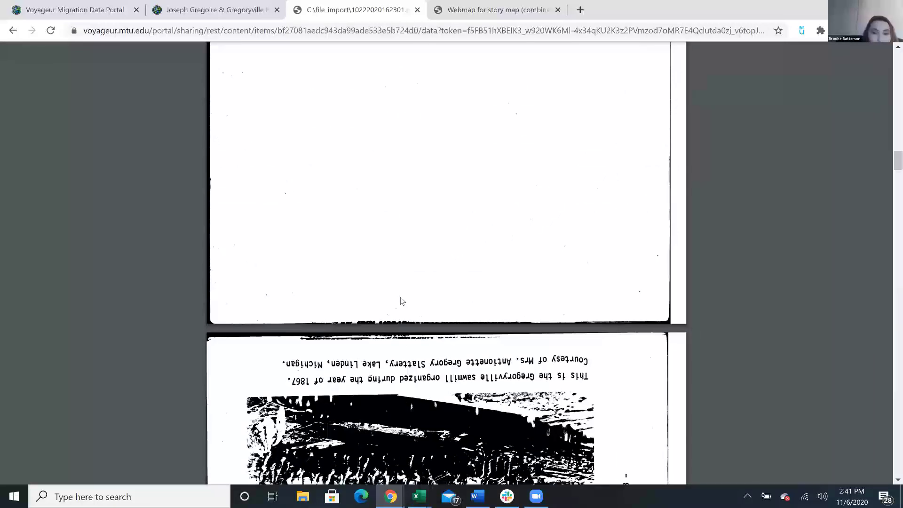
scroll(400, 300, down, 4)
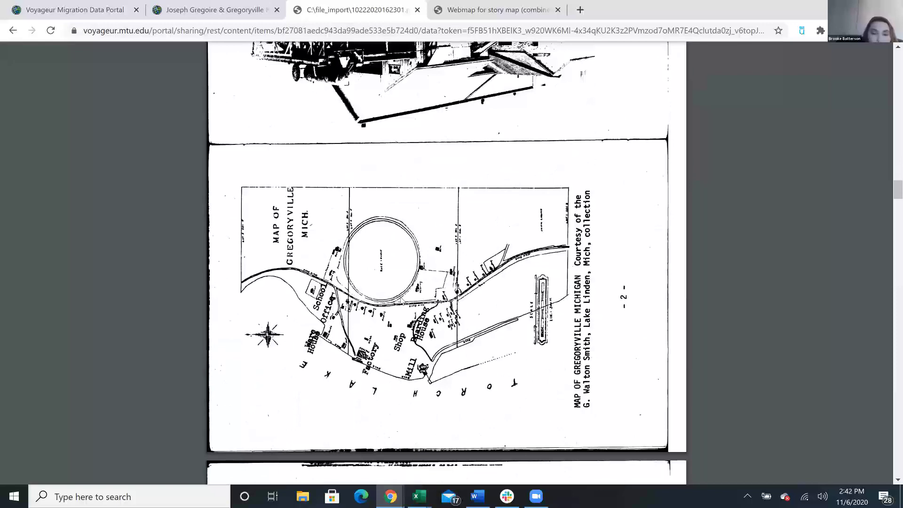
scroll(112, 108, down, 7)
scroll(1, 49, down, 3)
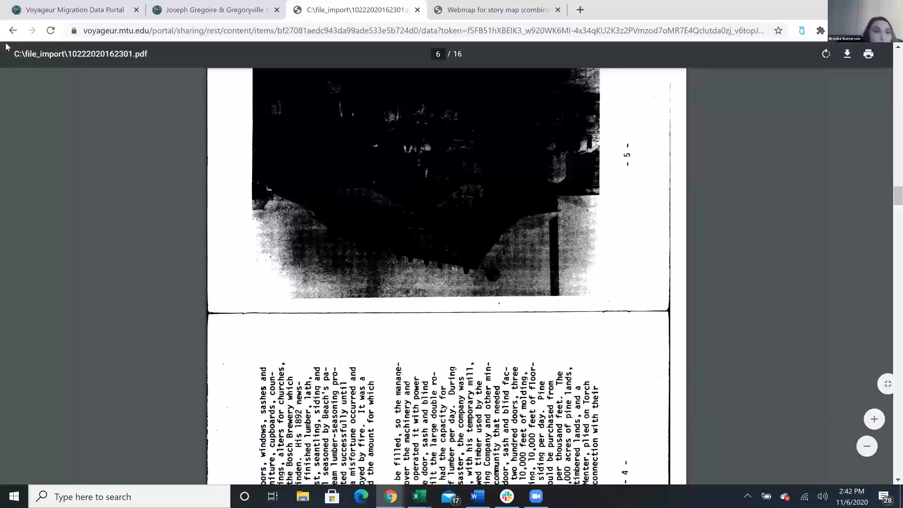
click(13, 31)
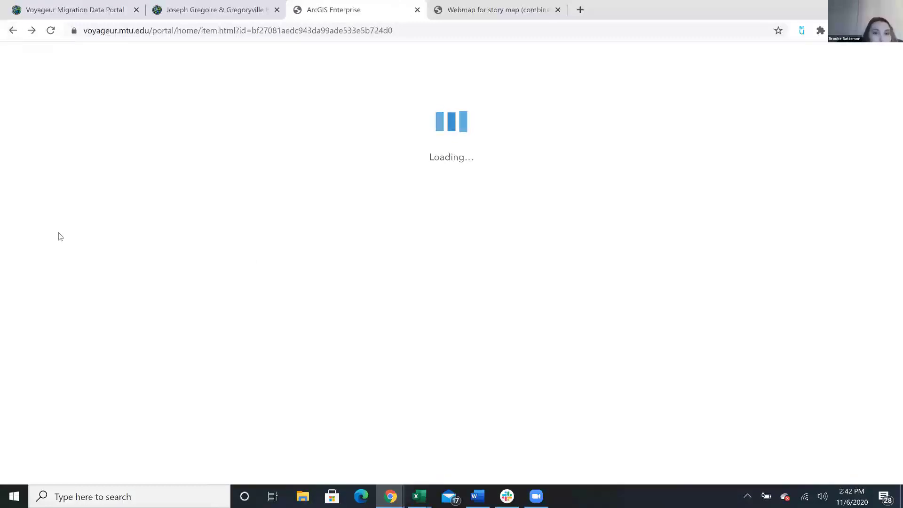
Step: View the full-size Gregoryville Racetrack photo, then return to the Map Journal Builder
click(12, 30)
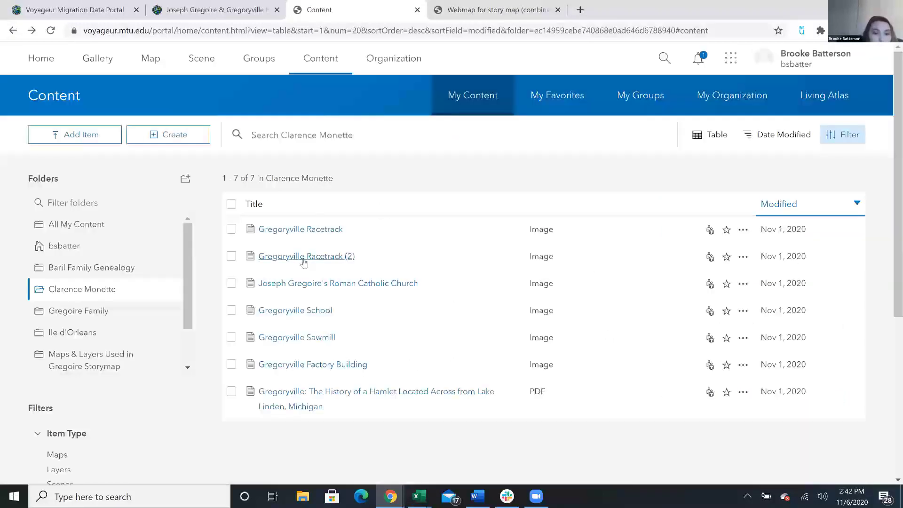
click(301, 237)
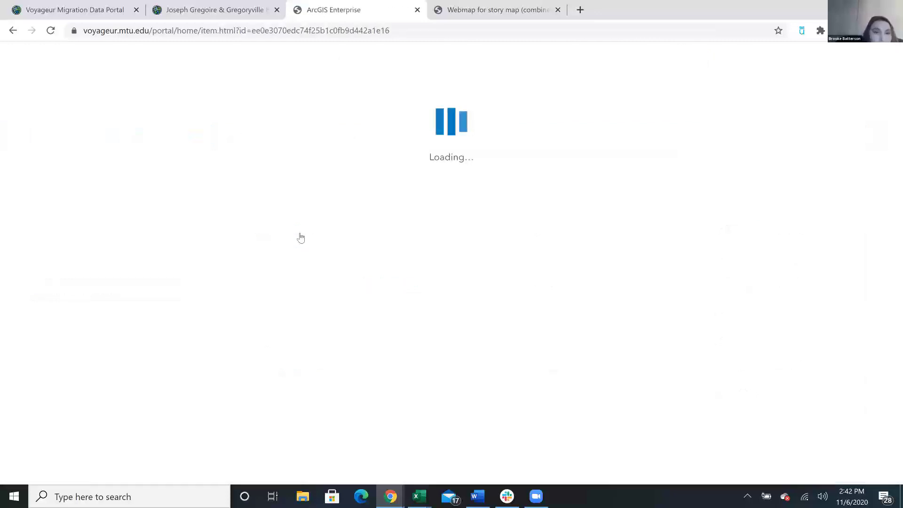
click(99, 173)
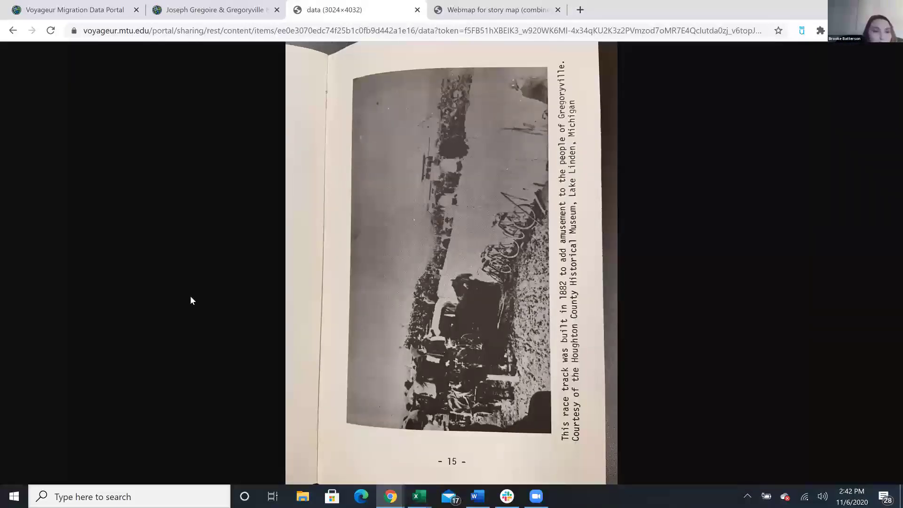
key(ctrl+shift+Tab)
scroll(190, 297, down, 5)
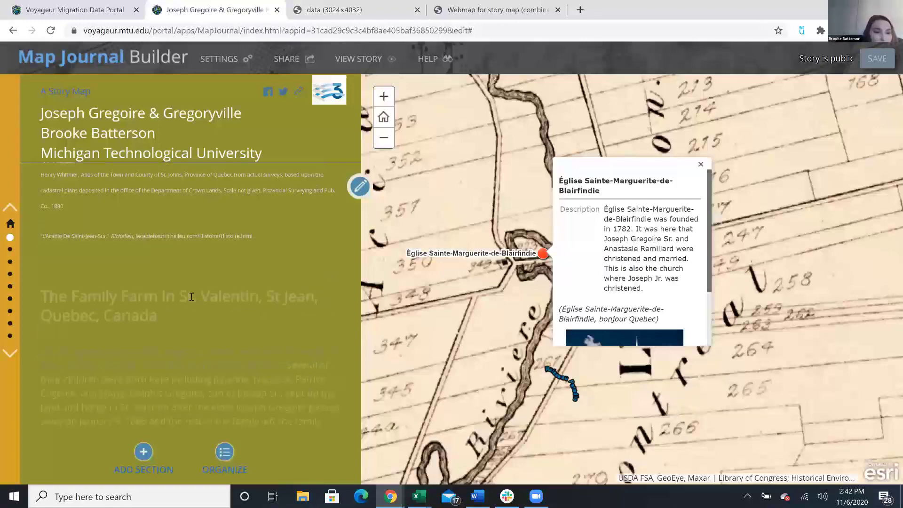
scroll(191, 297, down, 3)
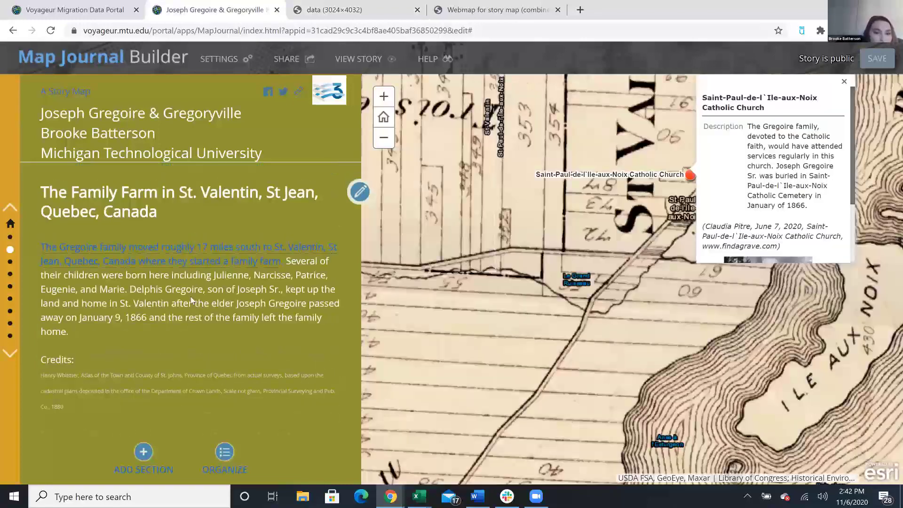
scroll(191, 301, up, 6)
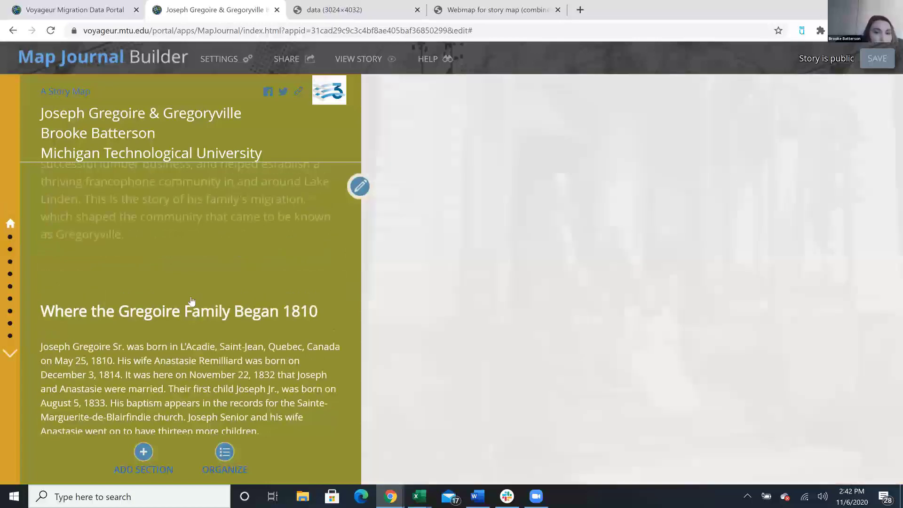
scroll(192, 296, up, 3)
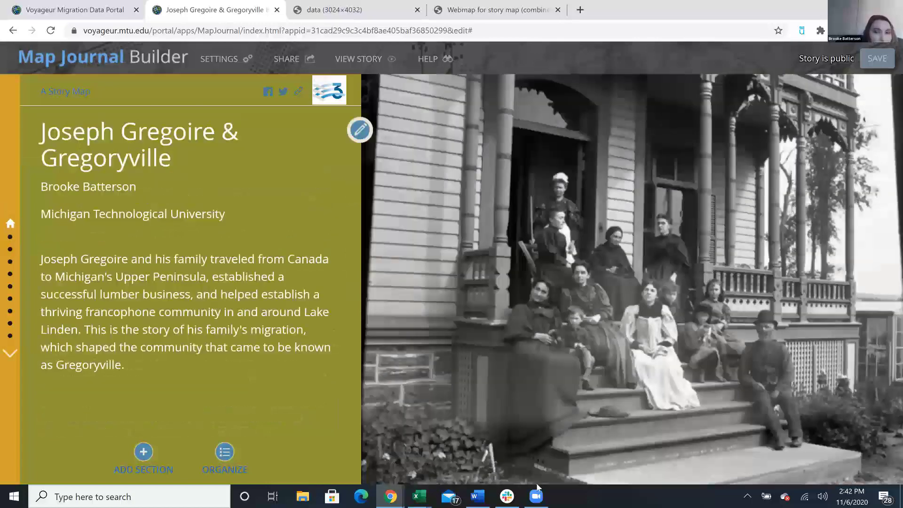